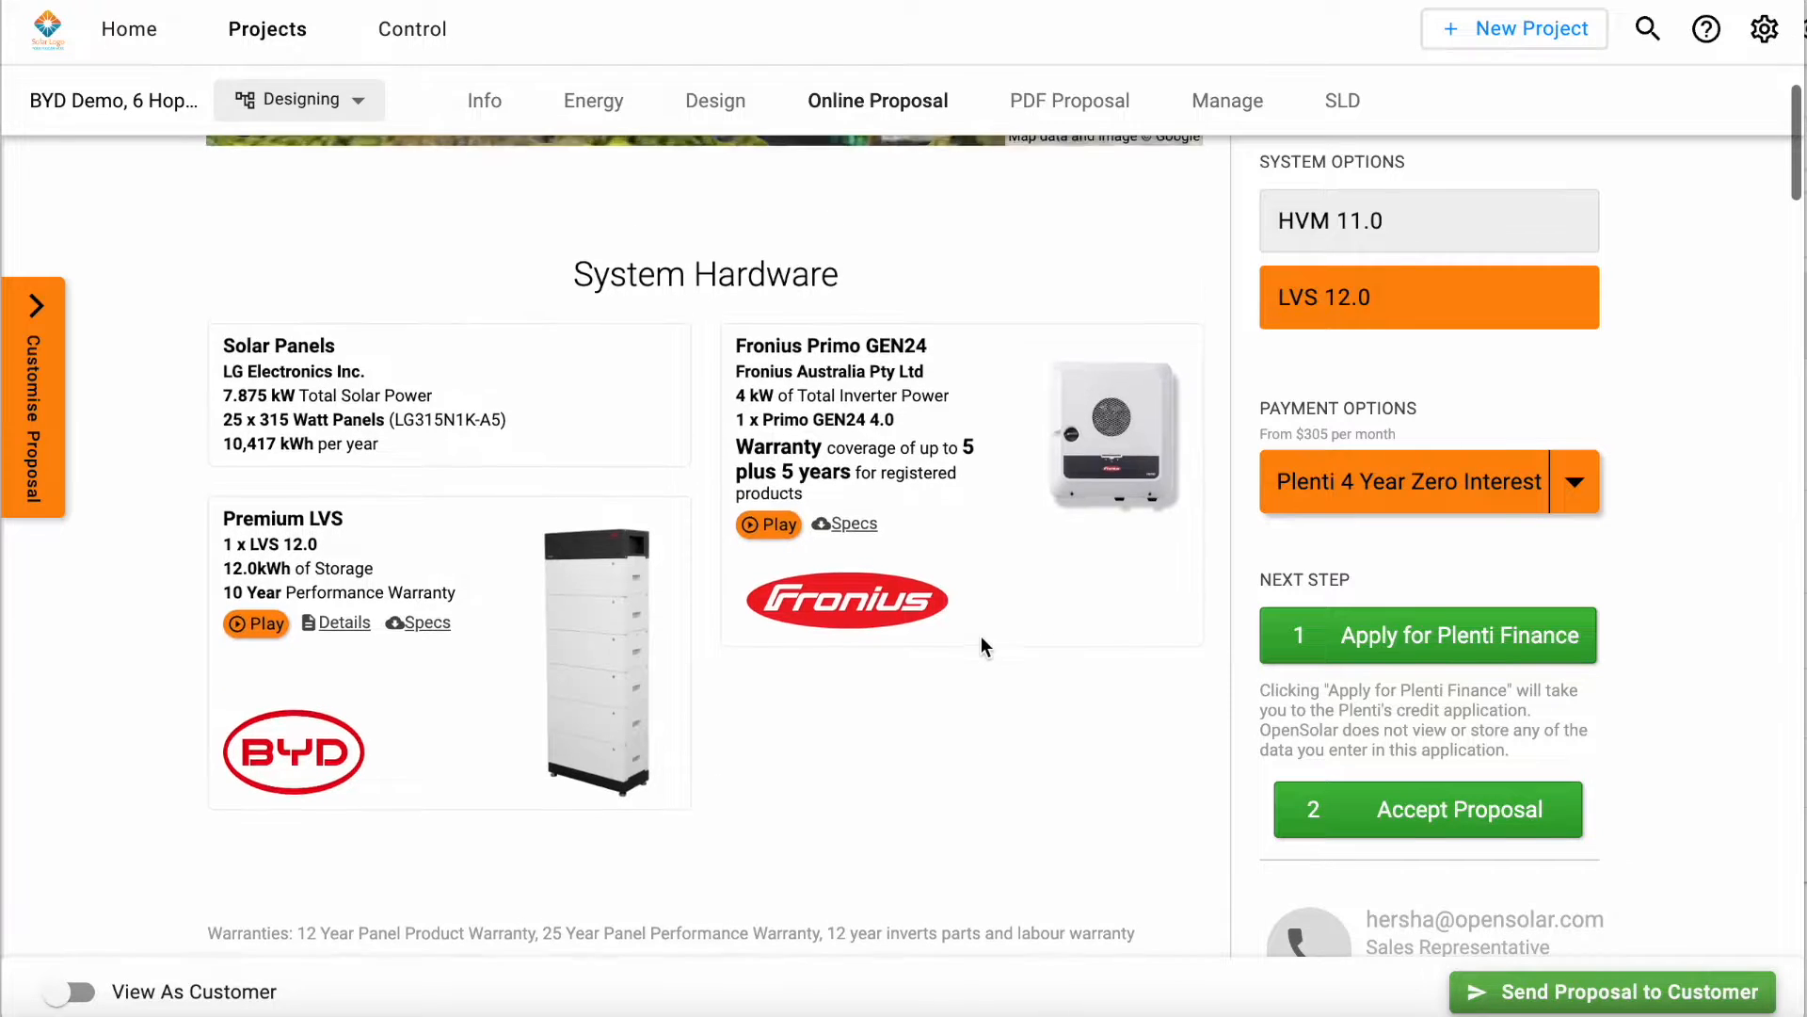
Step: Review the proposal's System Hardware section and play the Premium LVS battery's product video, then close it
scroll(981, 641, up, 1)
scroll(981, 637, down, 1)
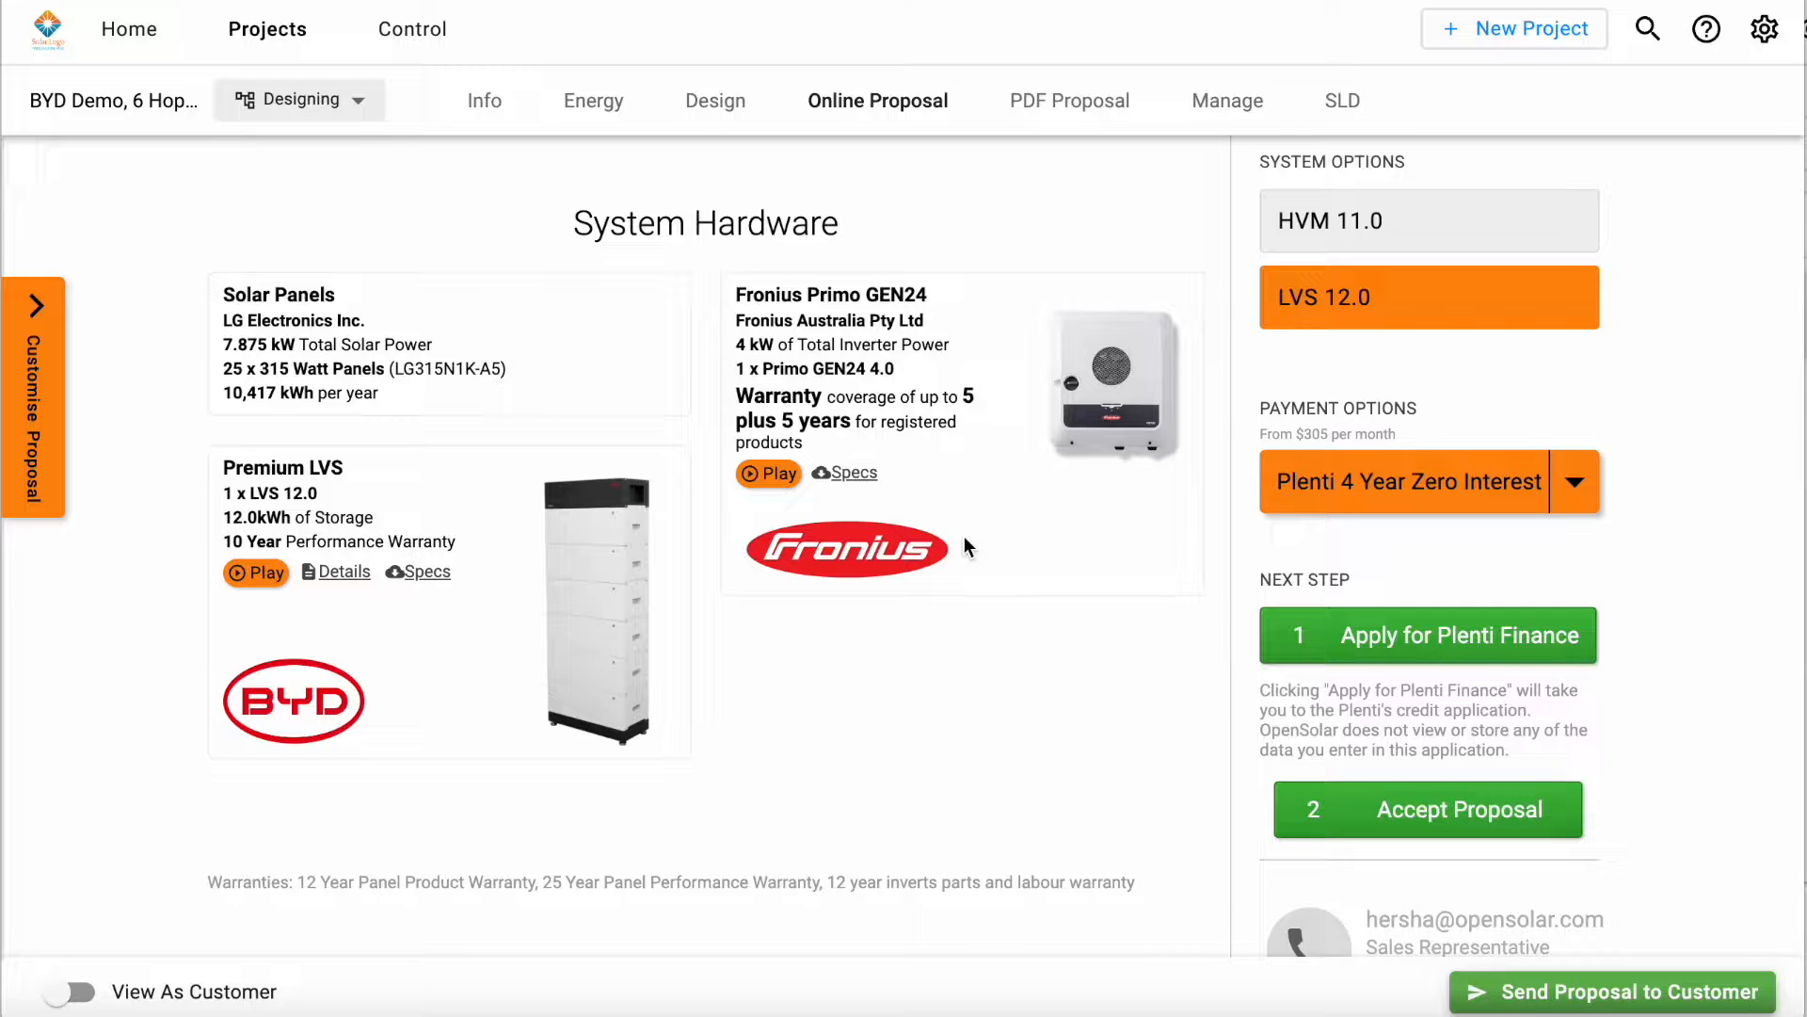
scroll(964, 538, up, 1)
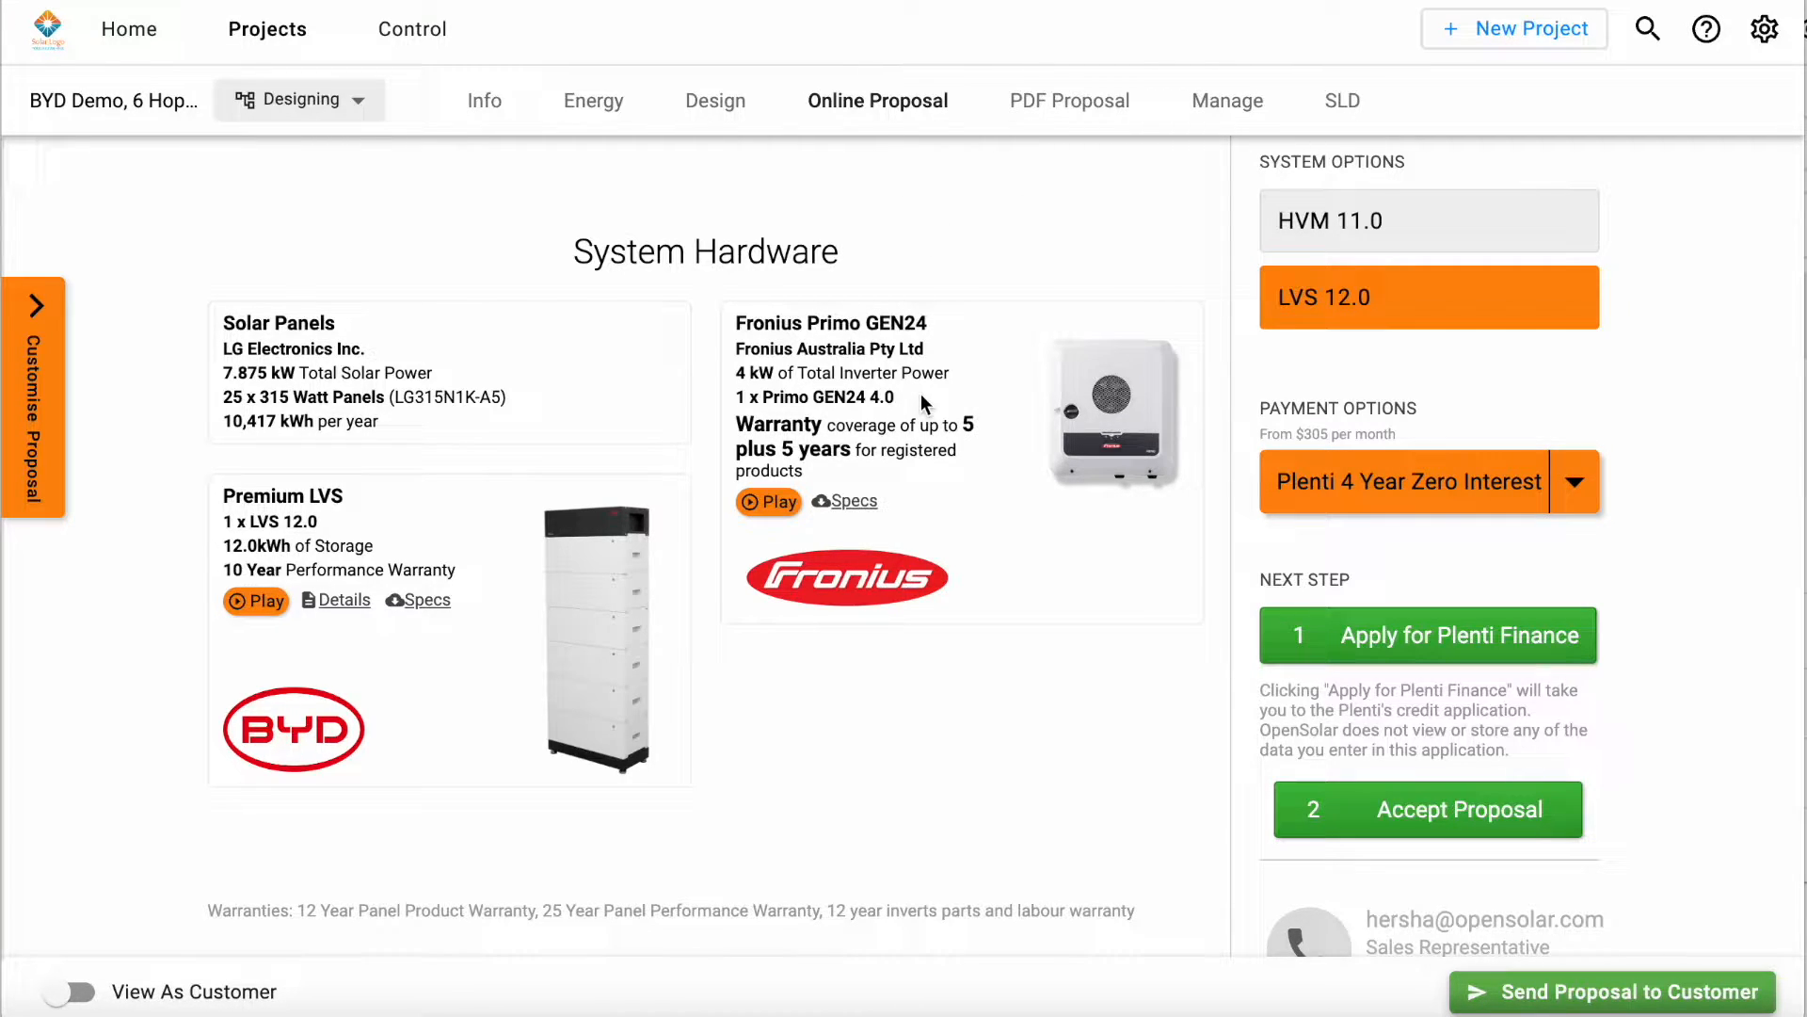
scroll(928, 621, down, 1)
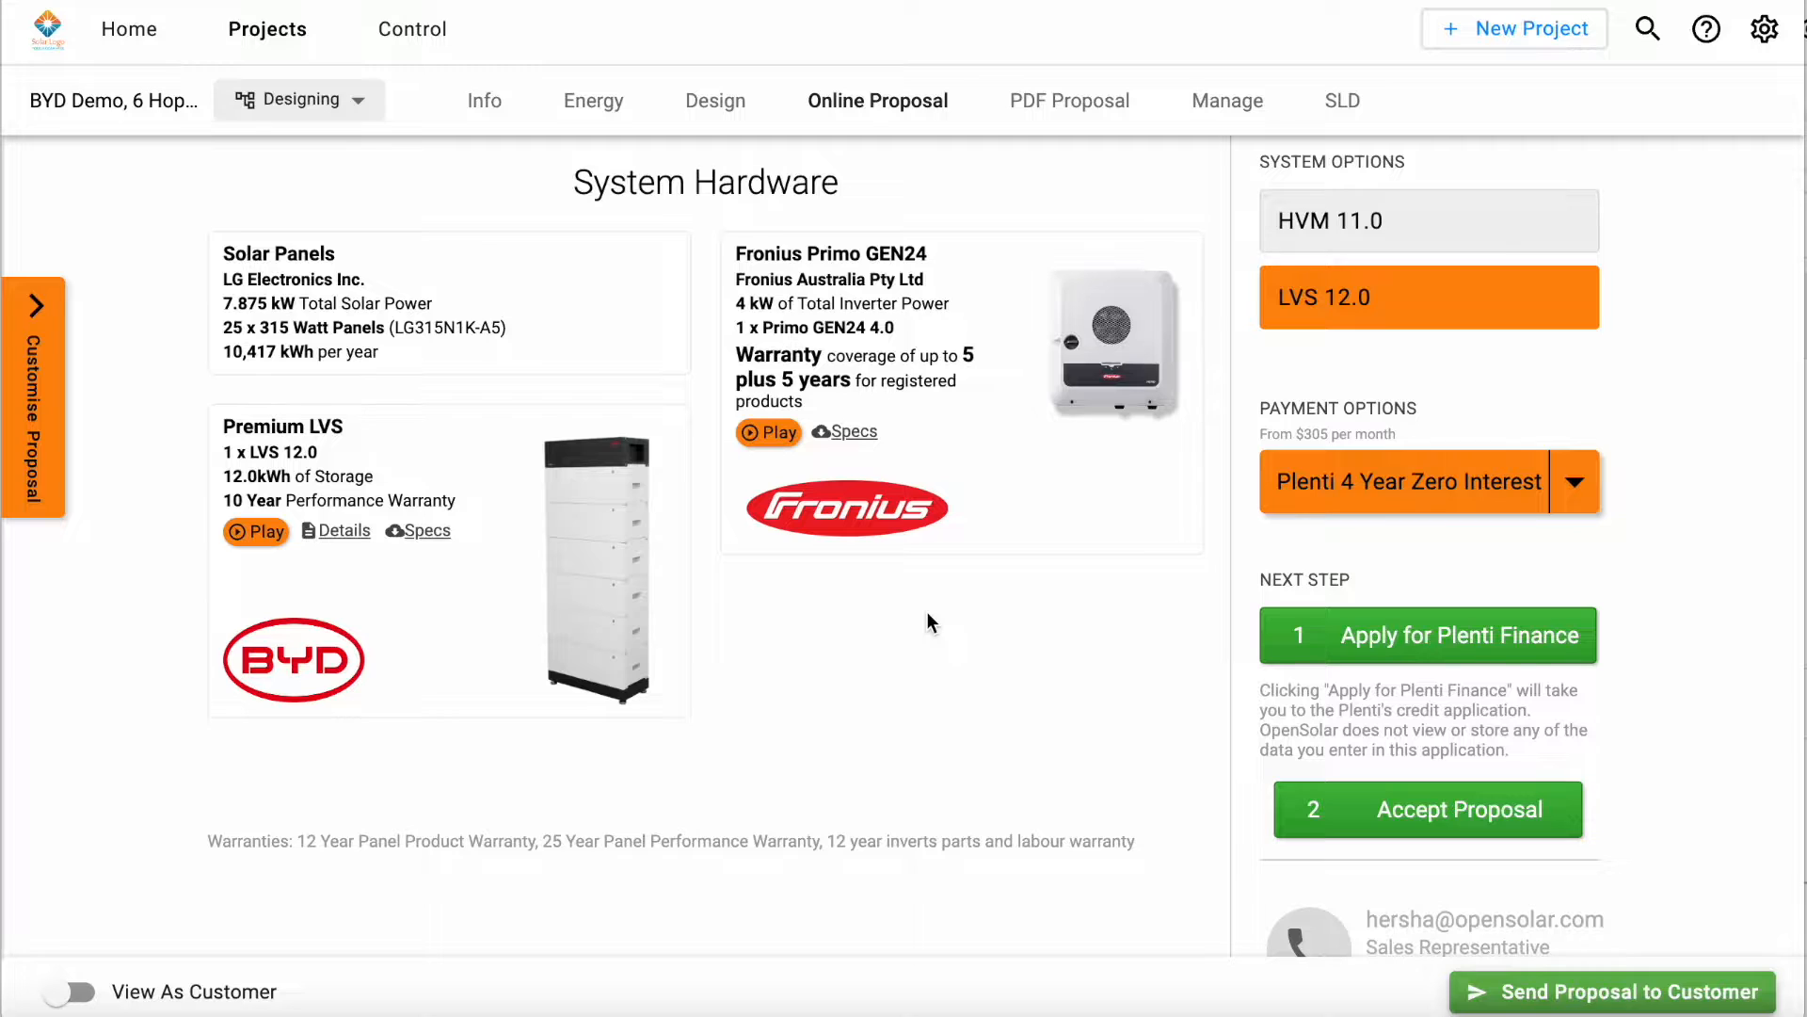
scroll(929, 621, up, 1)
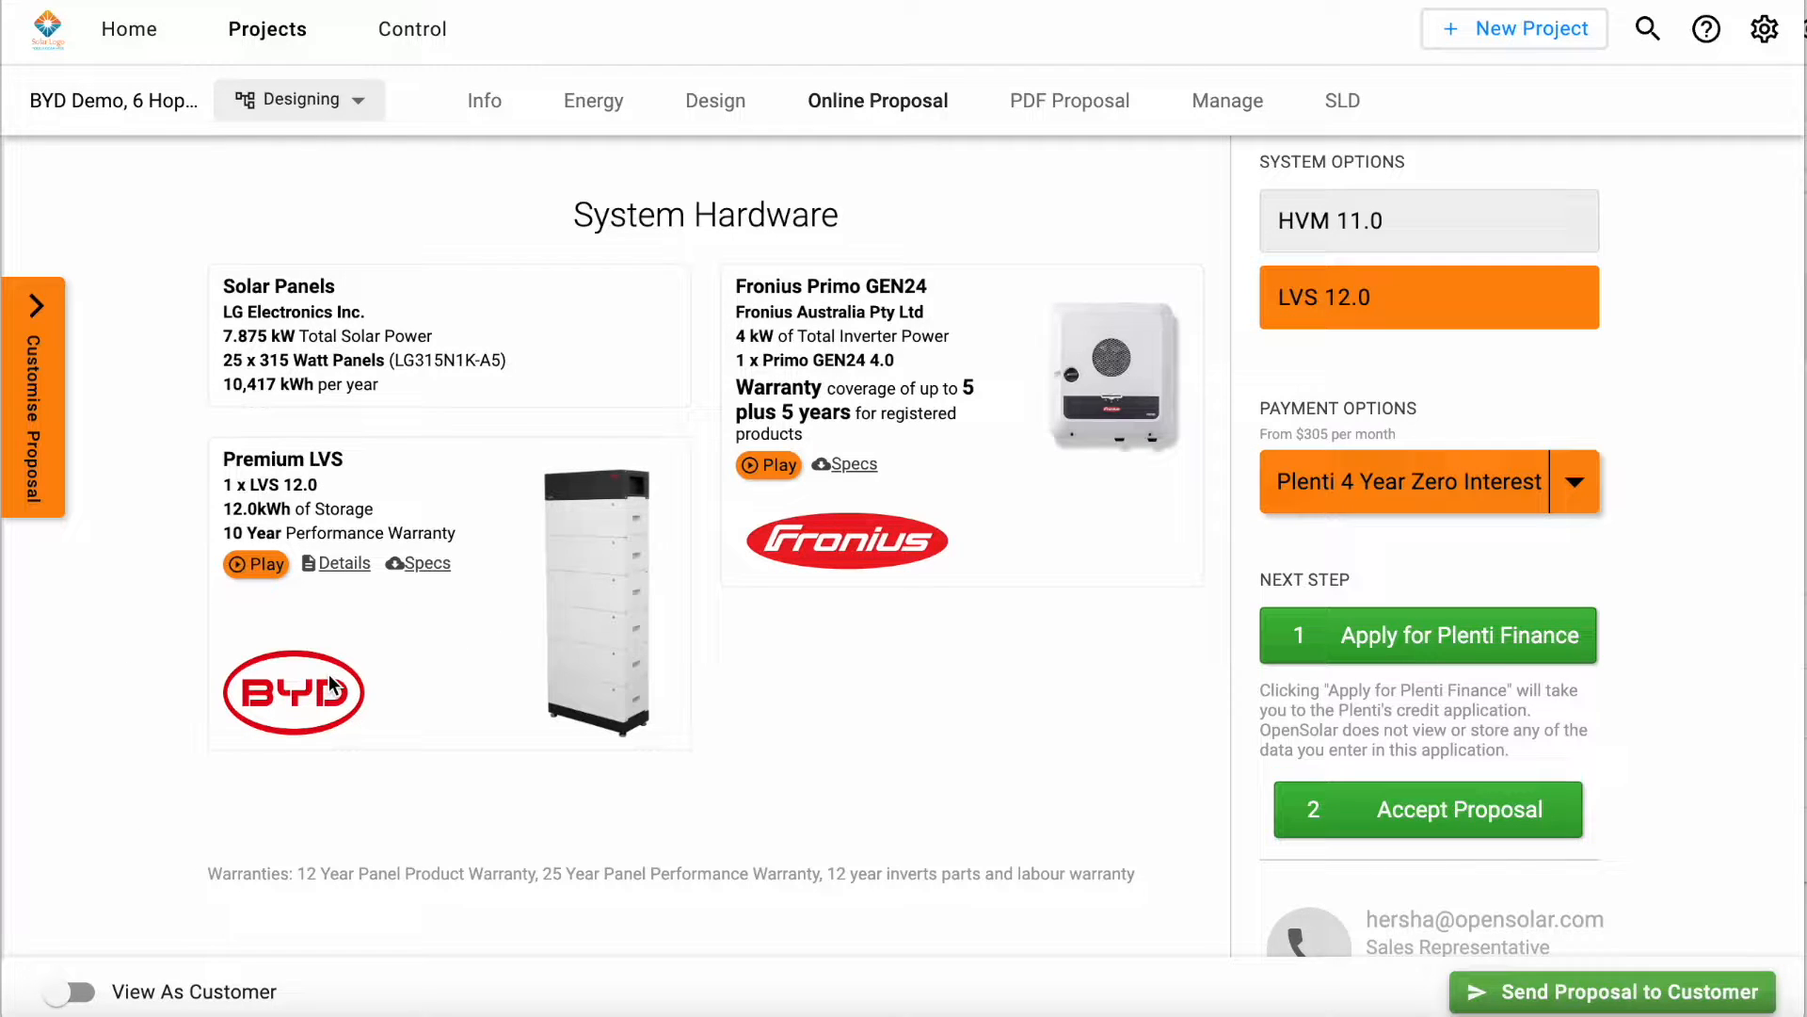
click(264, 563)
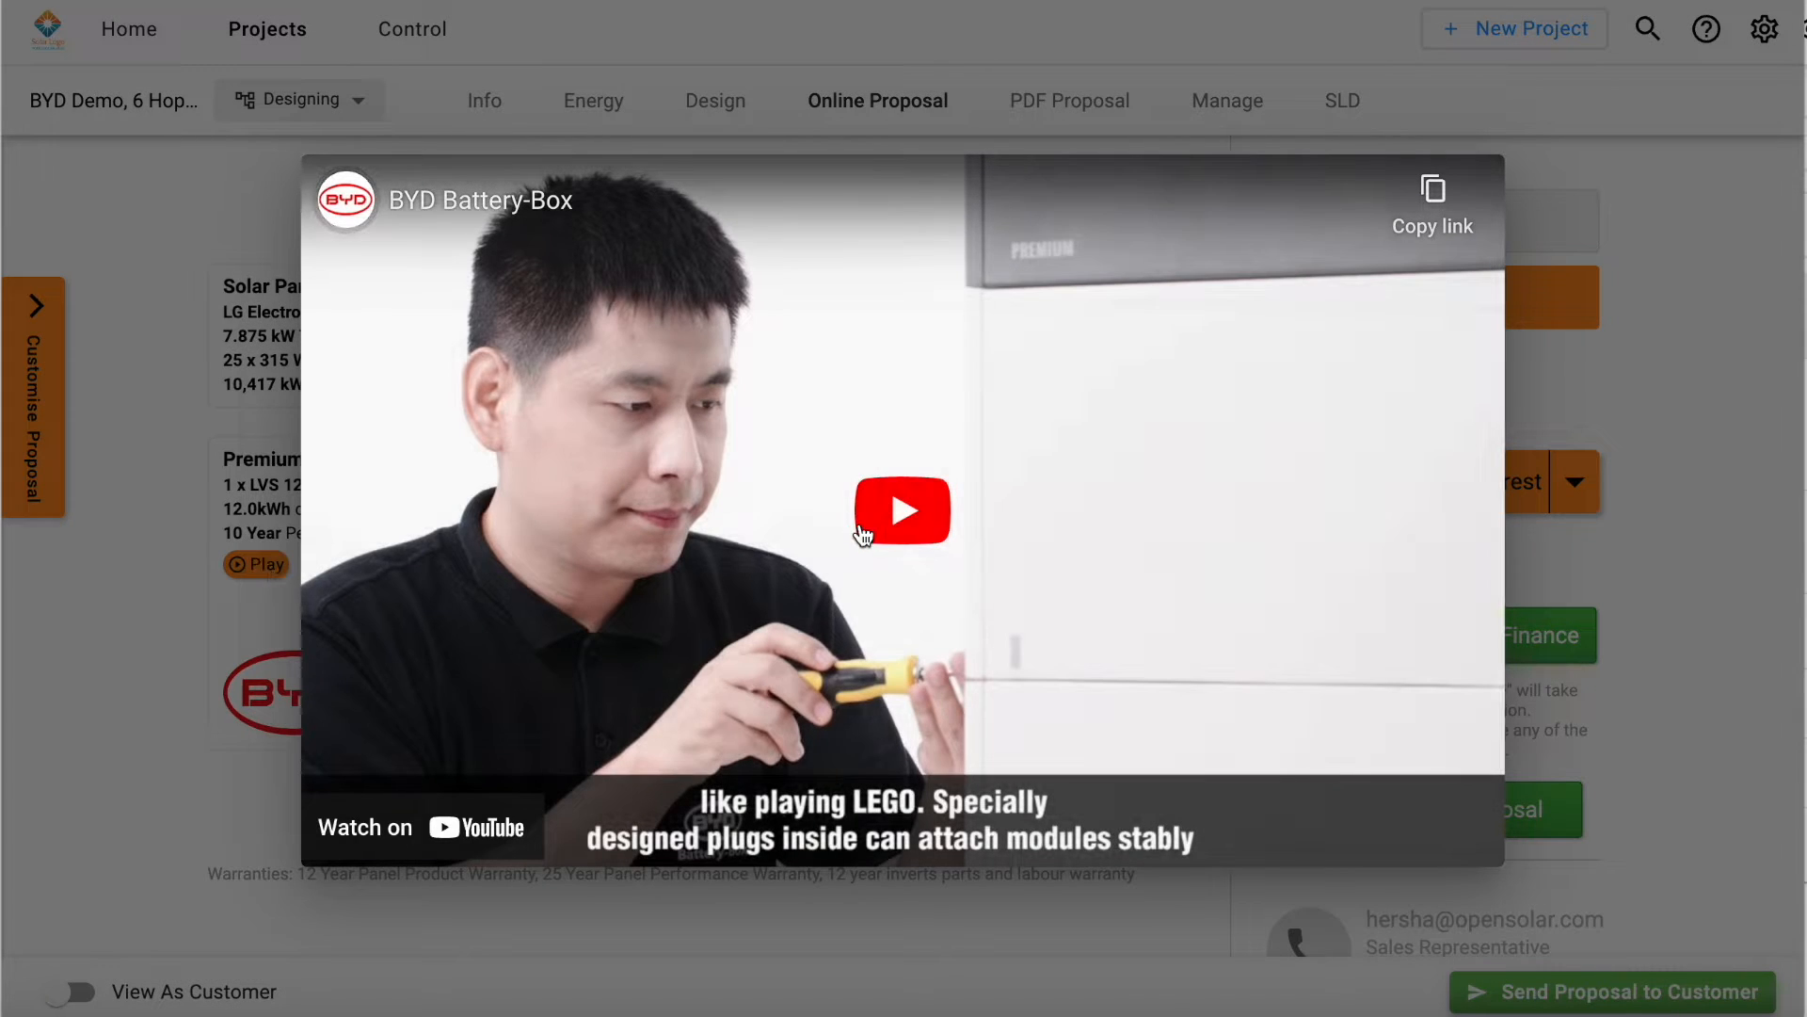
click(862, 532)
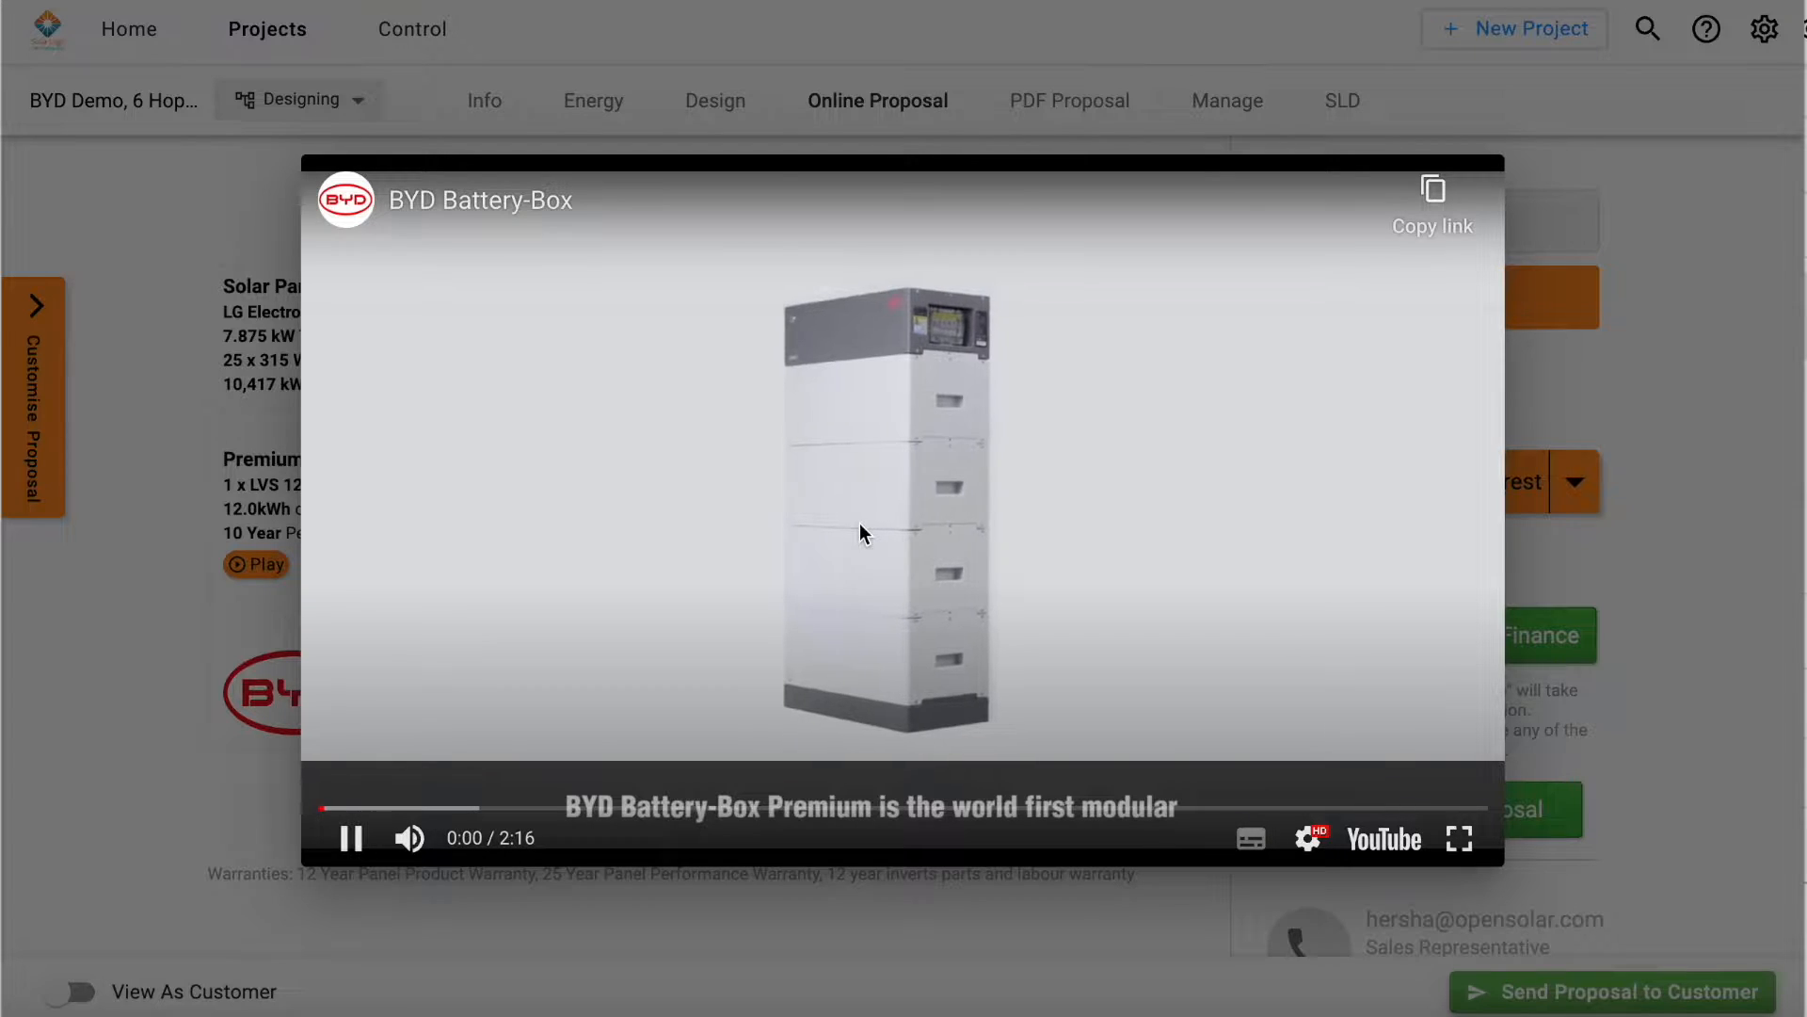
click(243, 548)
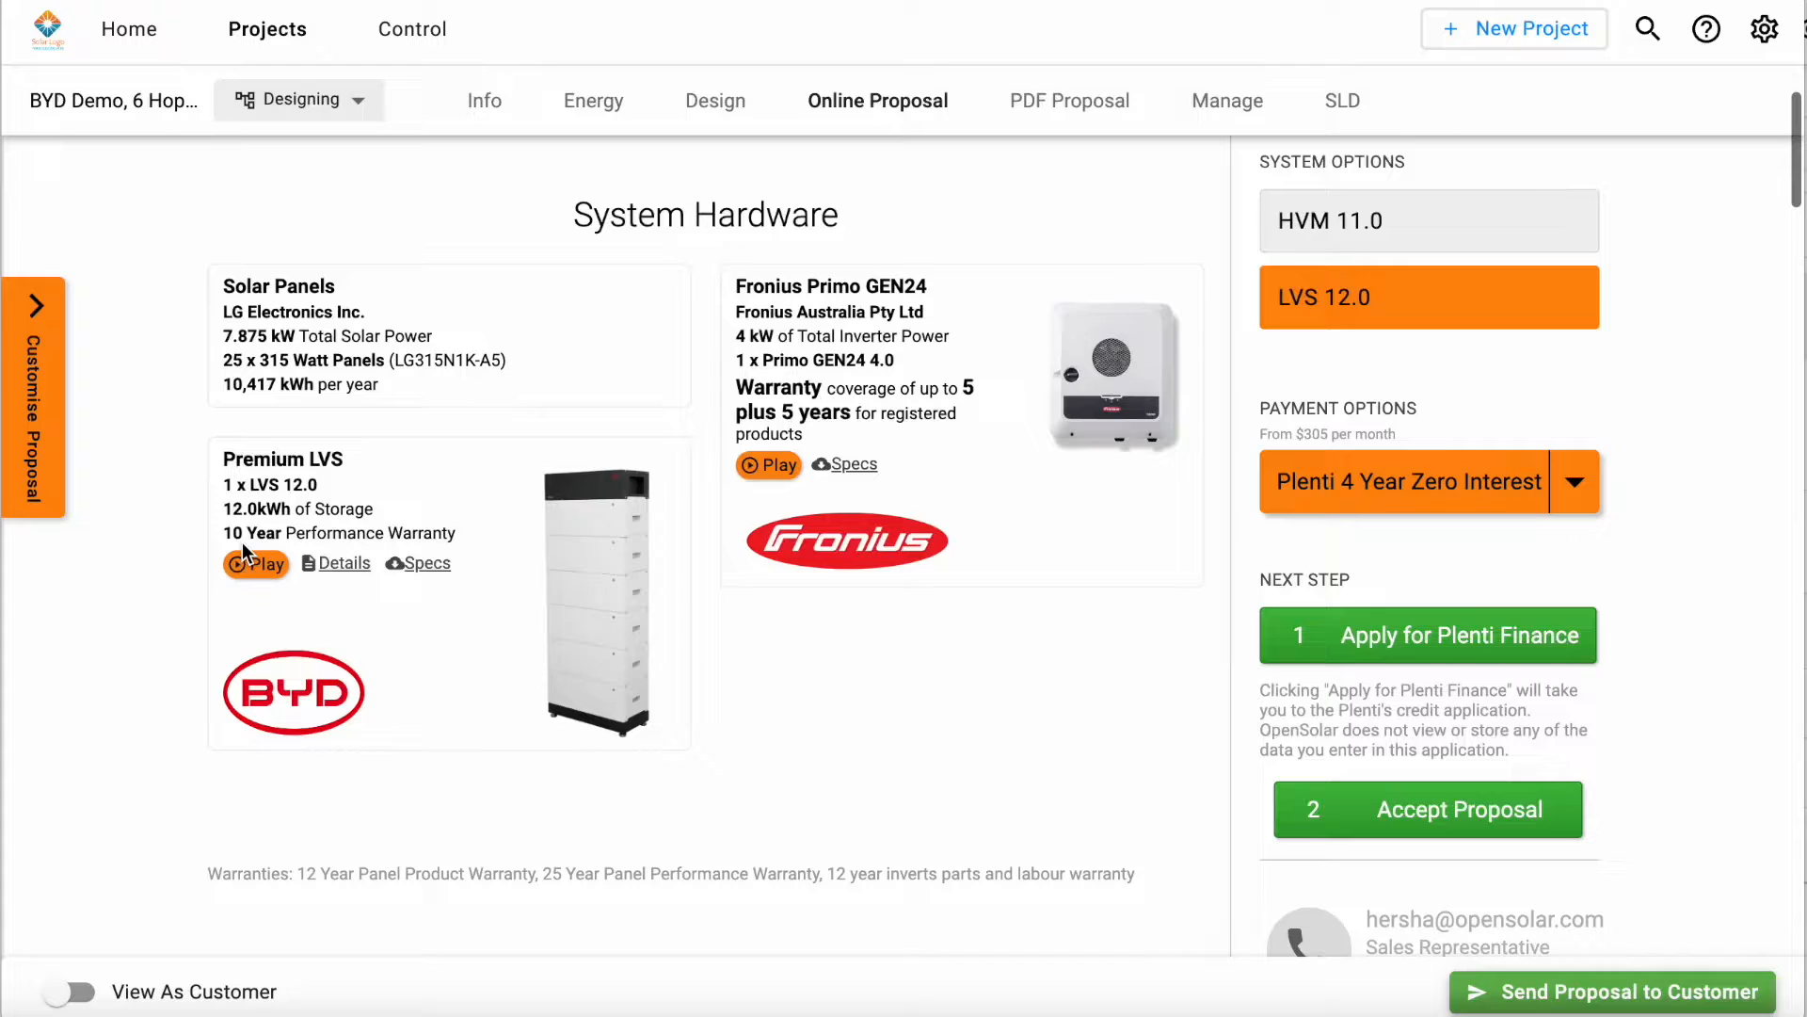
Step: Skim the Premium LVS battery's details brochure and its specification sheet, closing each one
click(335, 562)
scroll(958, 617, down, 2)
scroll(959, 612, down, 10)
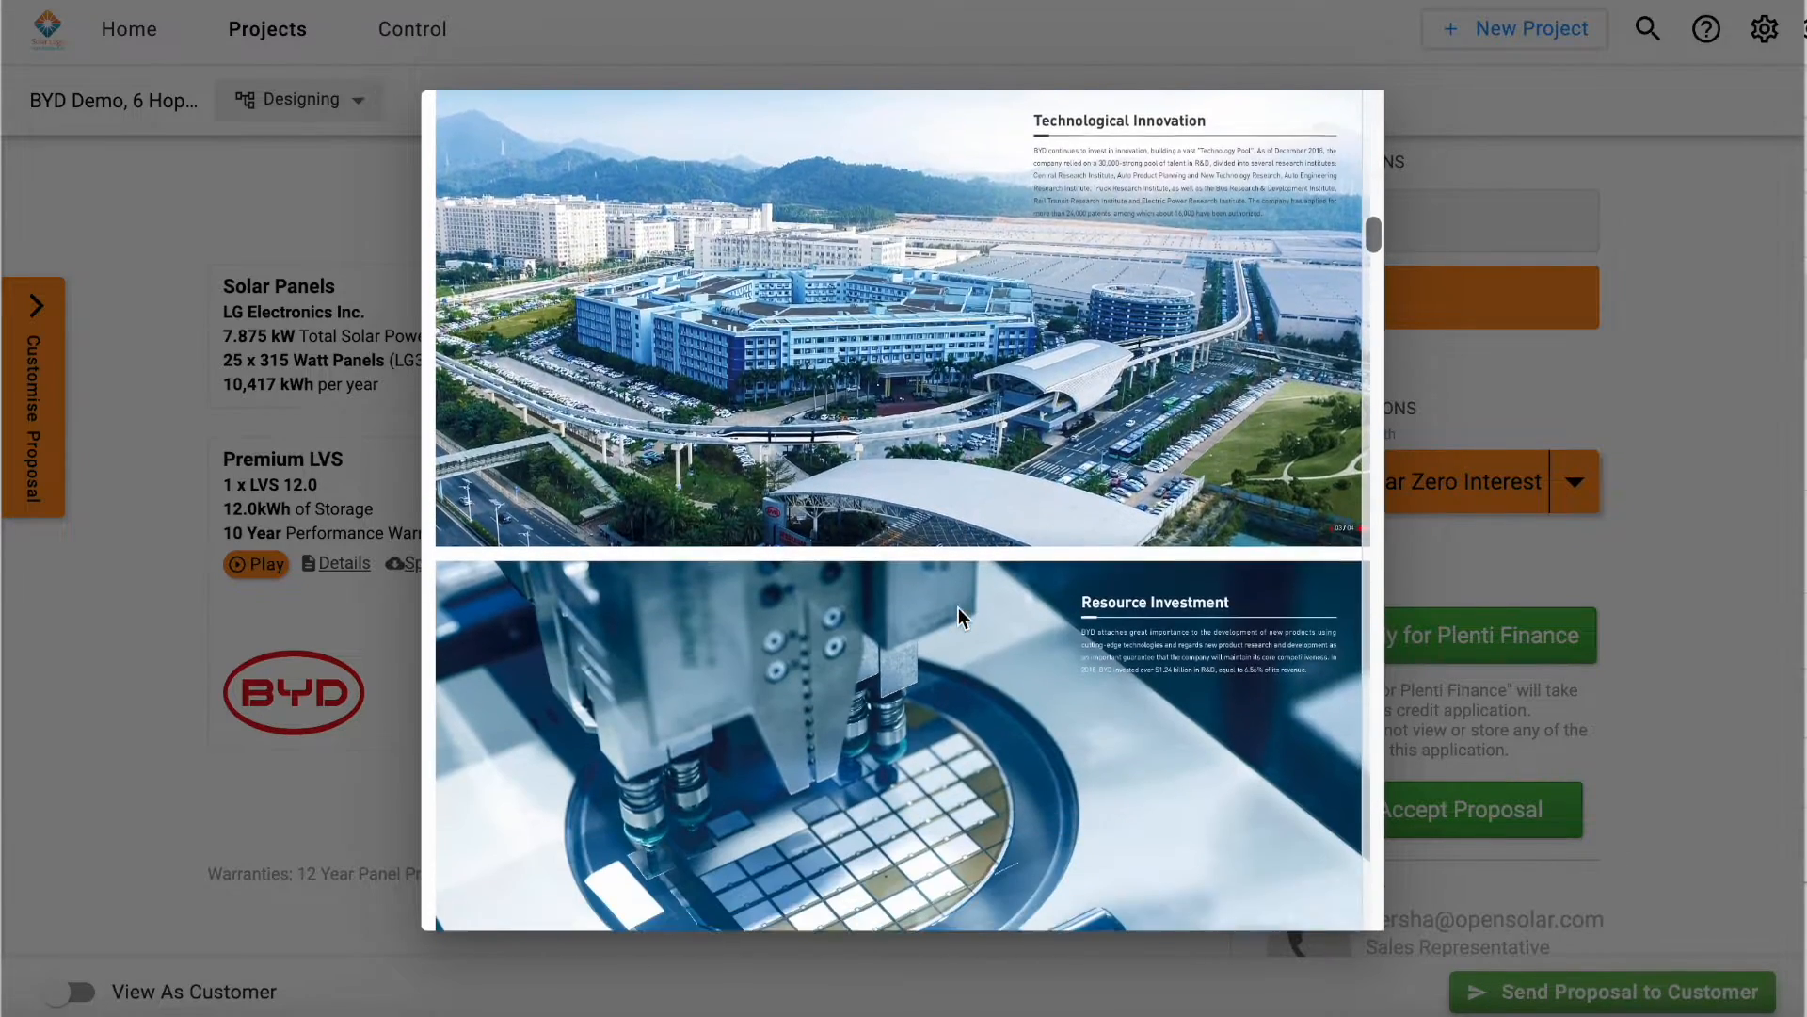
scroll(959, 608, down, 5)
click(319, 651)
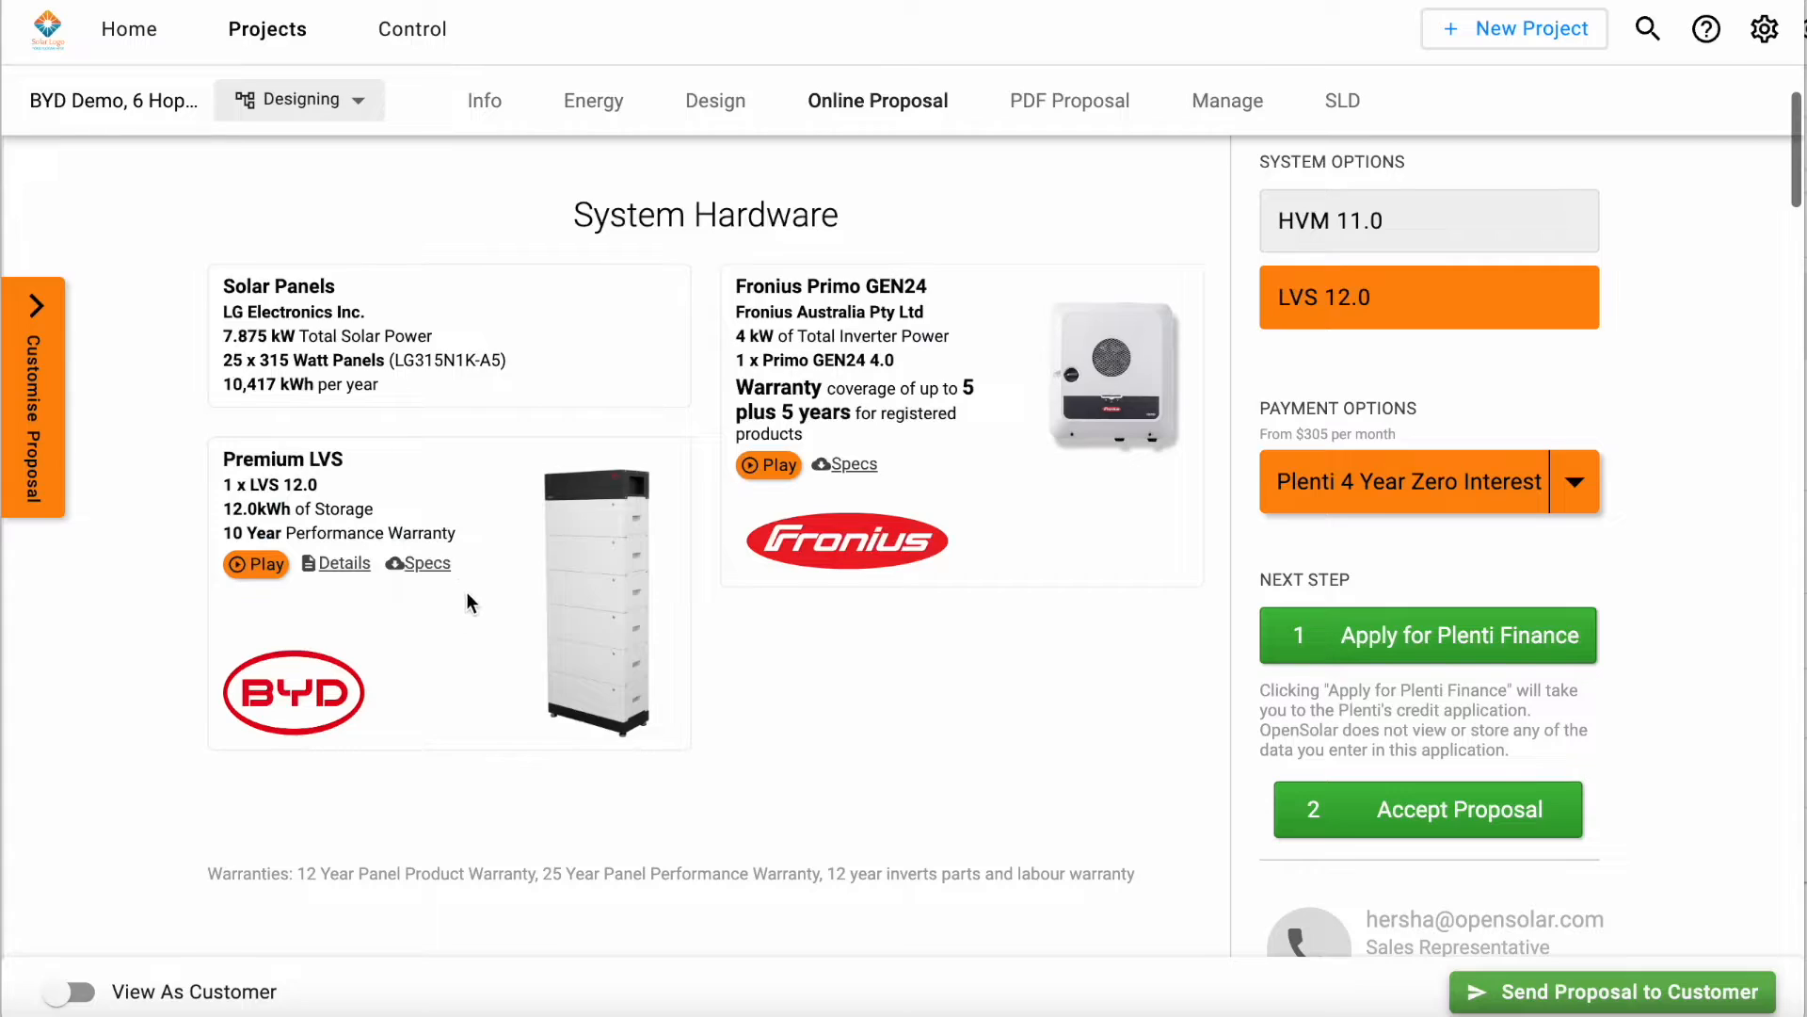
click(426, 564)
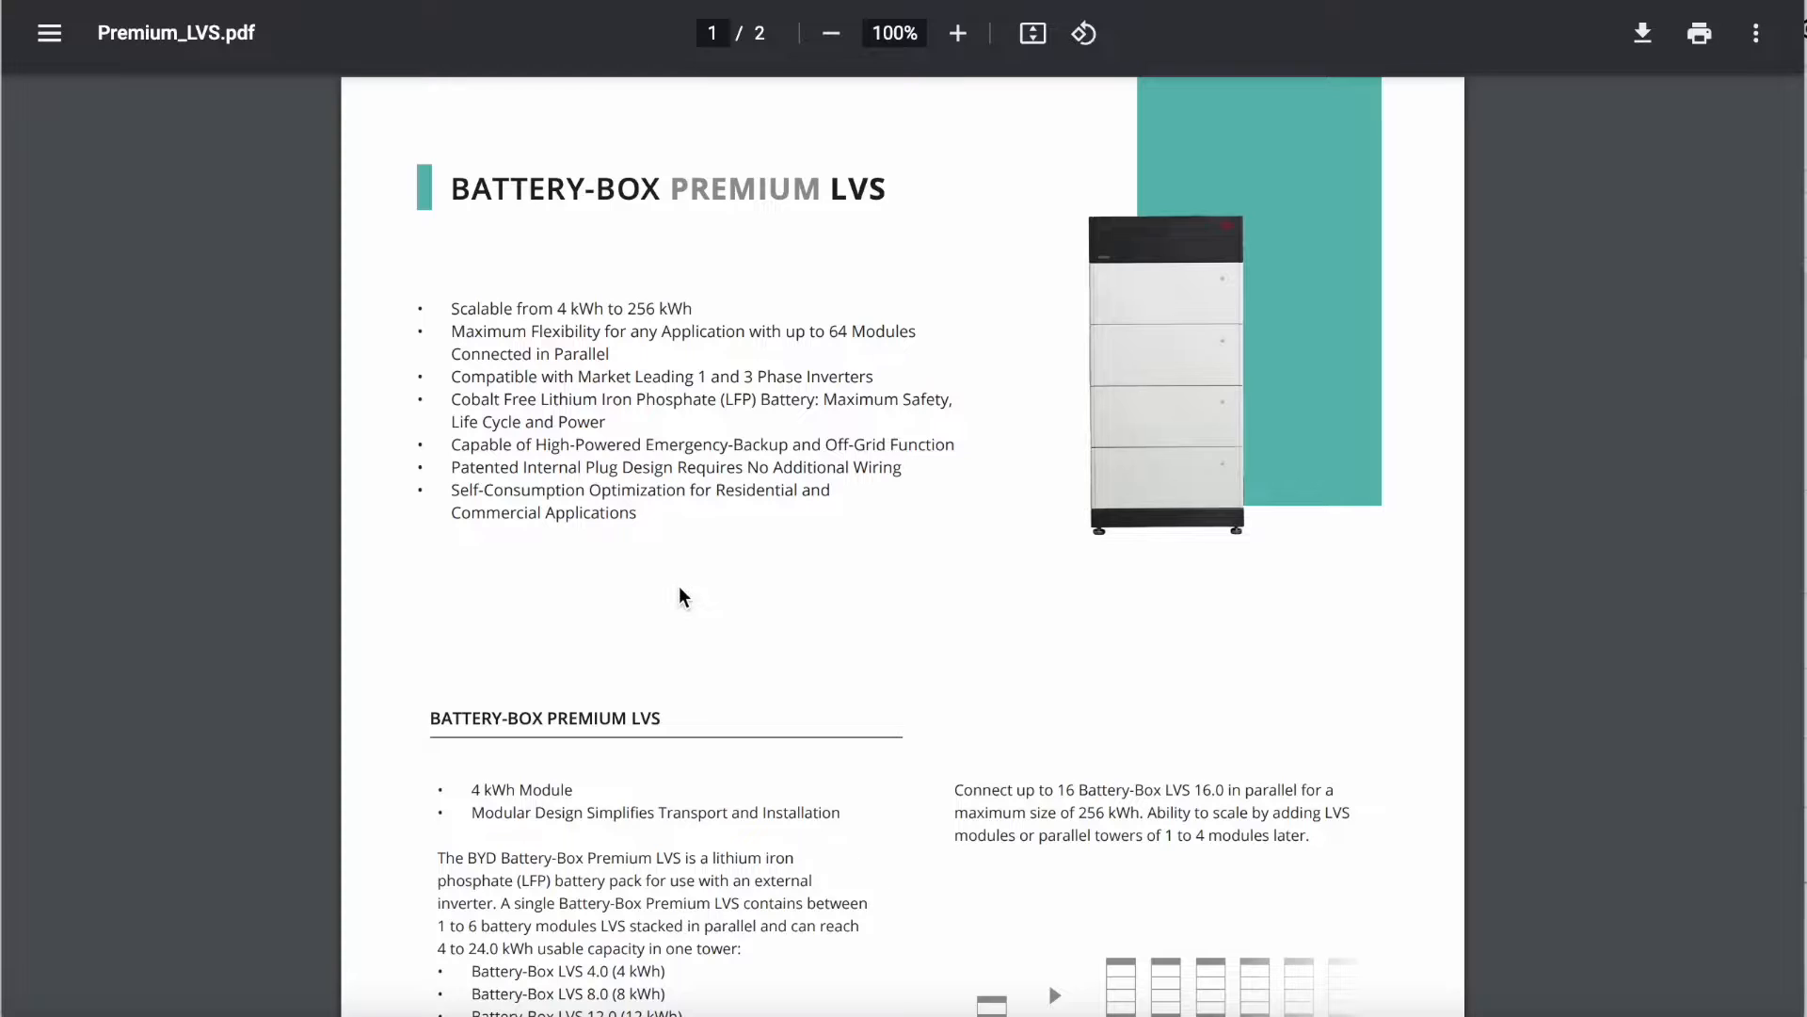
key(super+w)
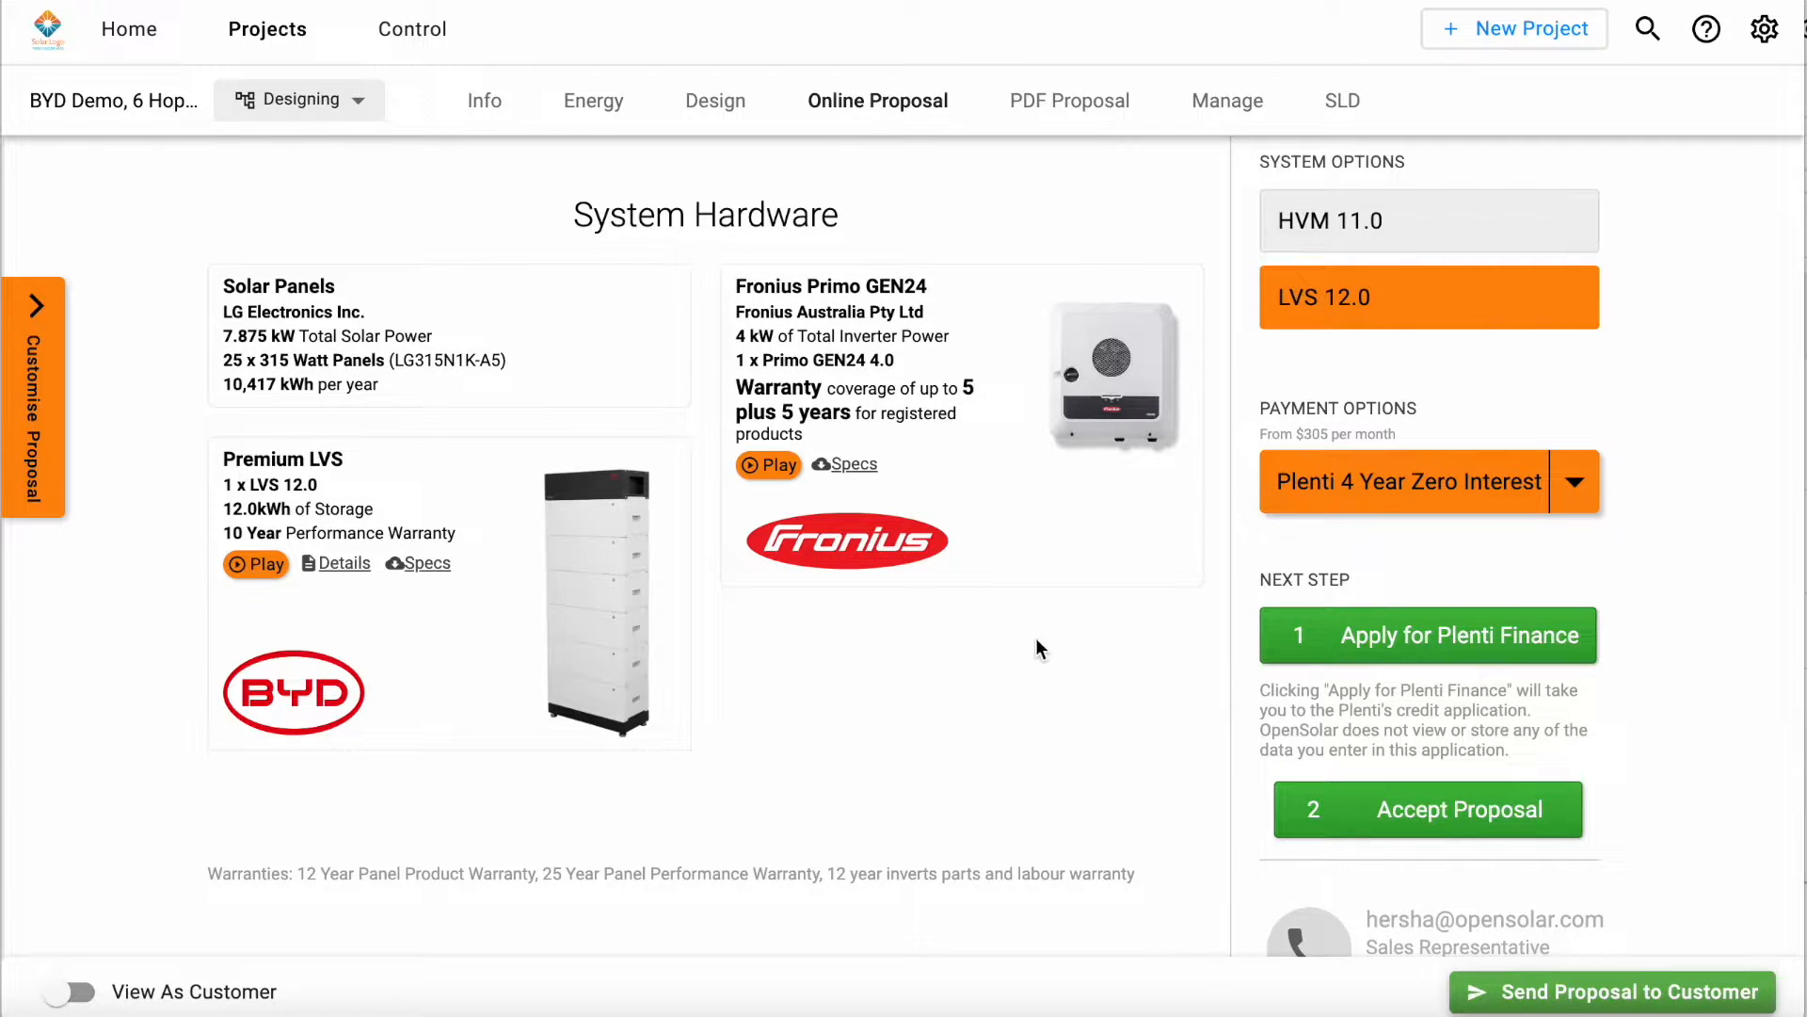
Step: Compare the hardware of the two system options by switching the proposal to HVM 11.0 and back to LVS 12.0
scroll(1036, 637, up, 10)
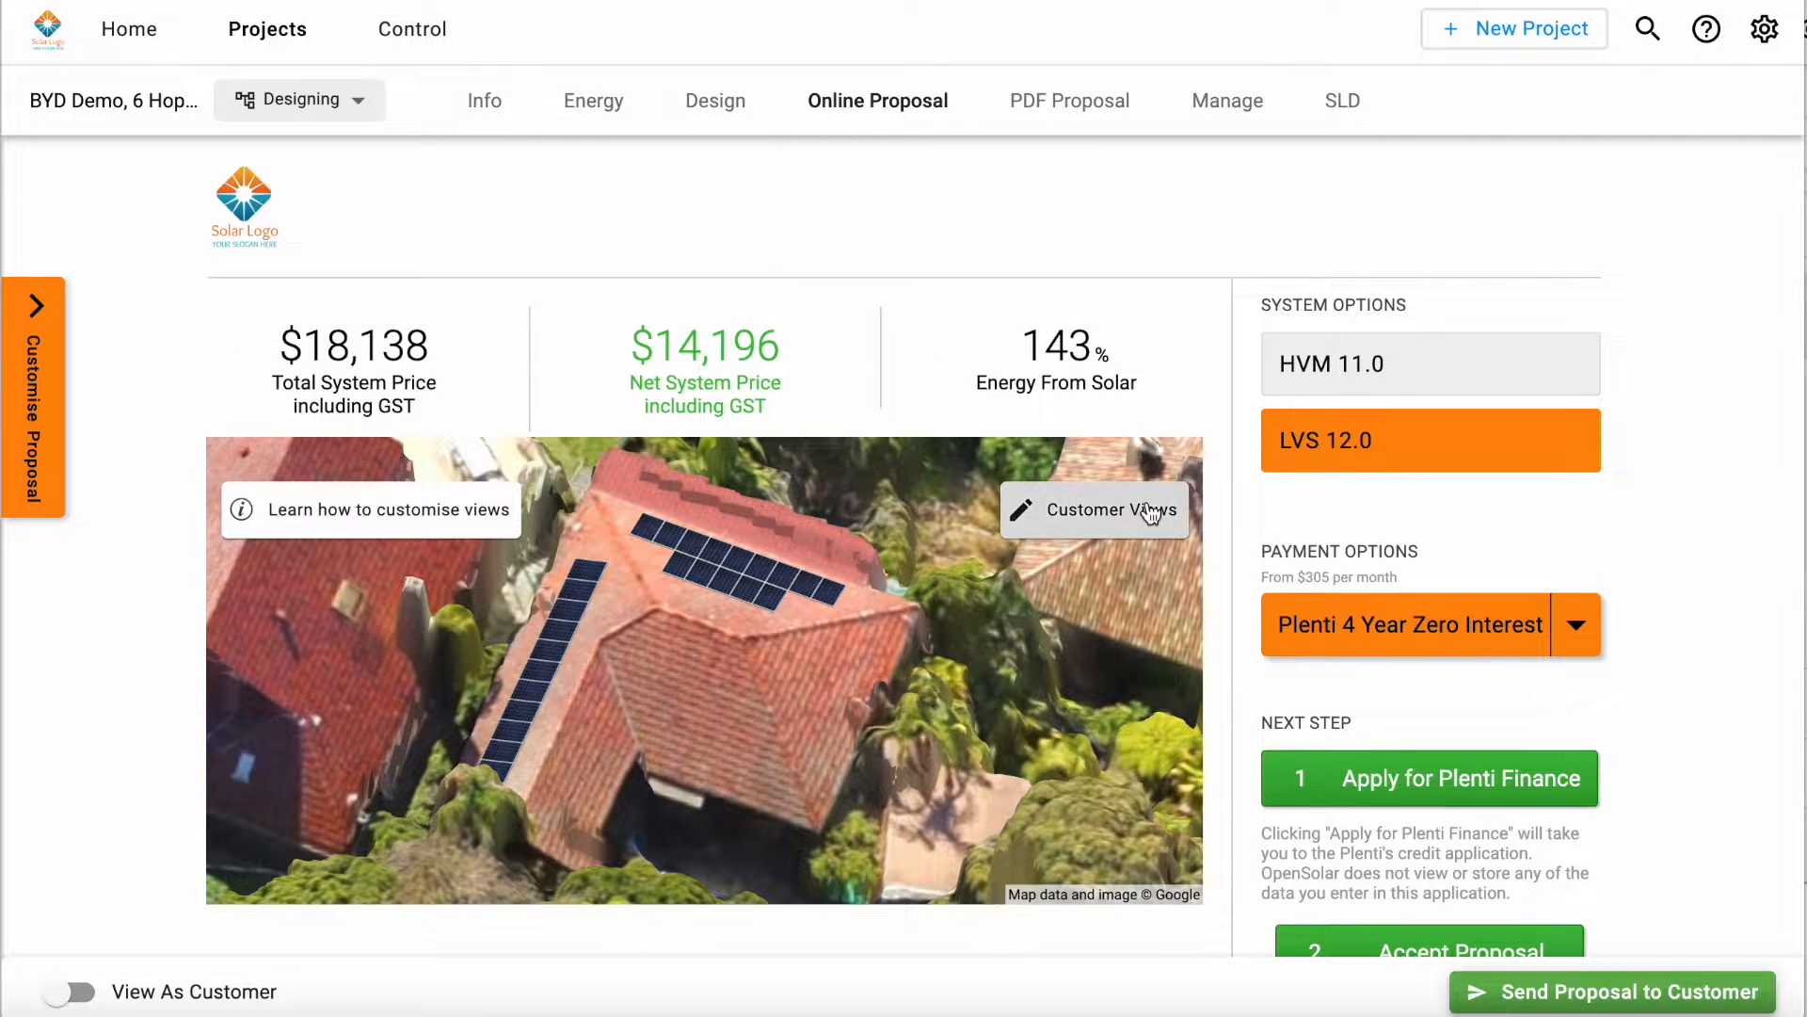
scroll(1158, 512, down, 1)
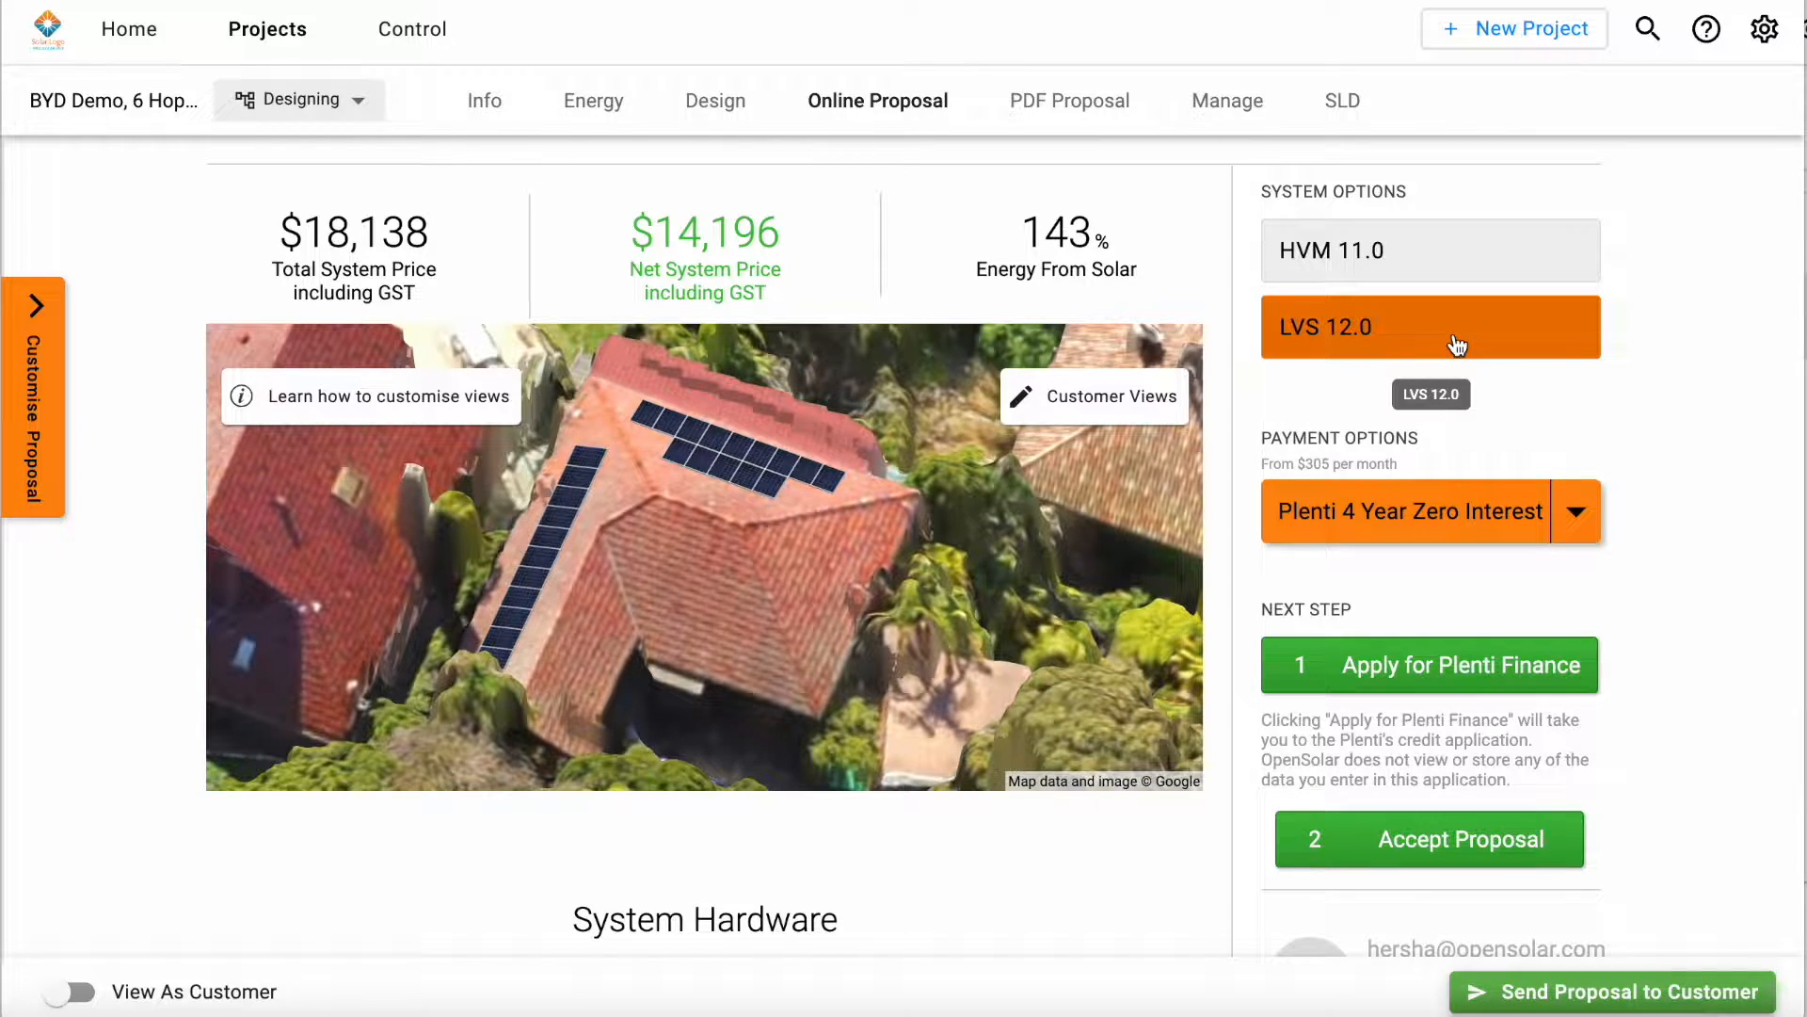
scroll(1456, 344, down, 6)
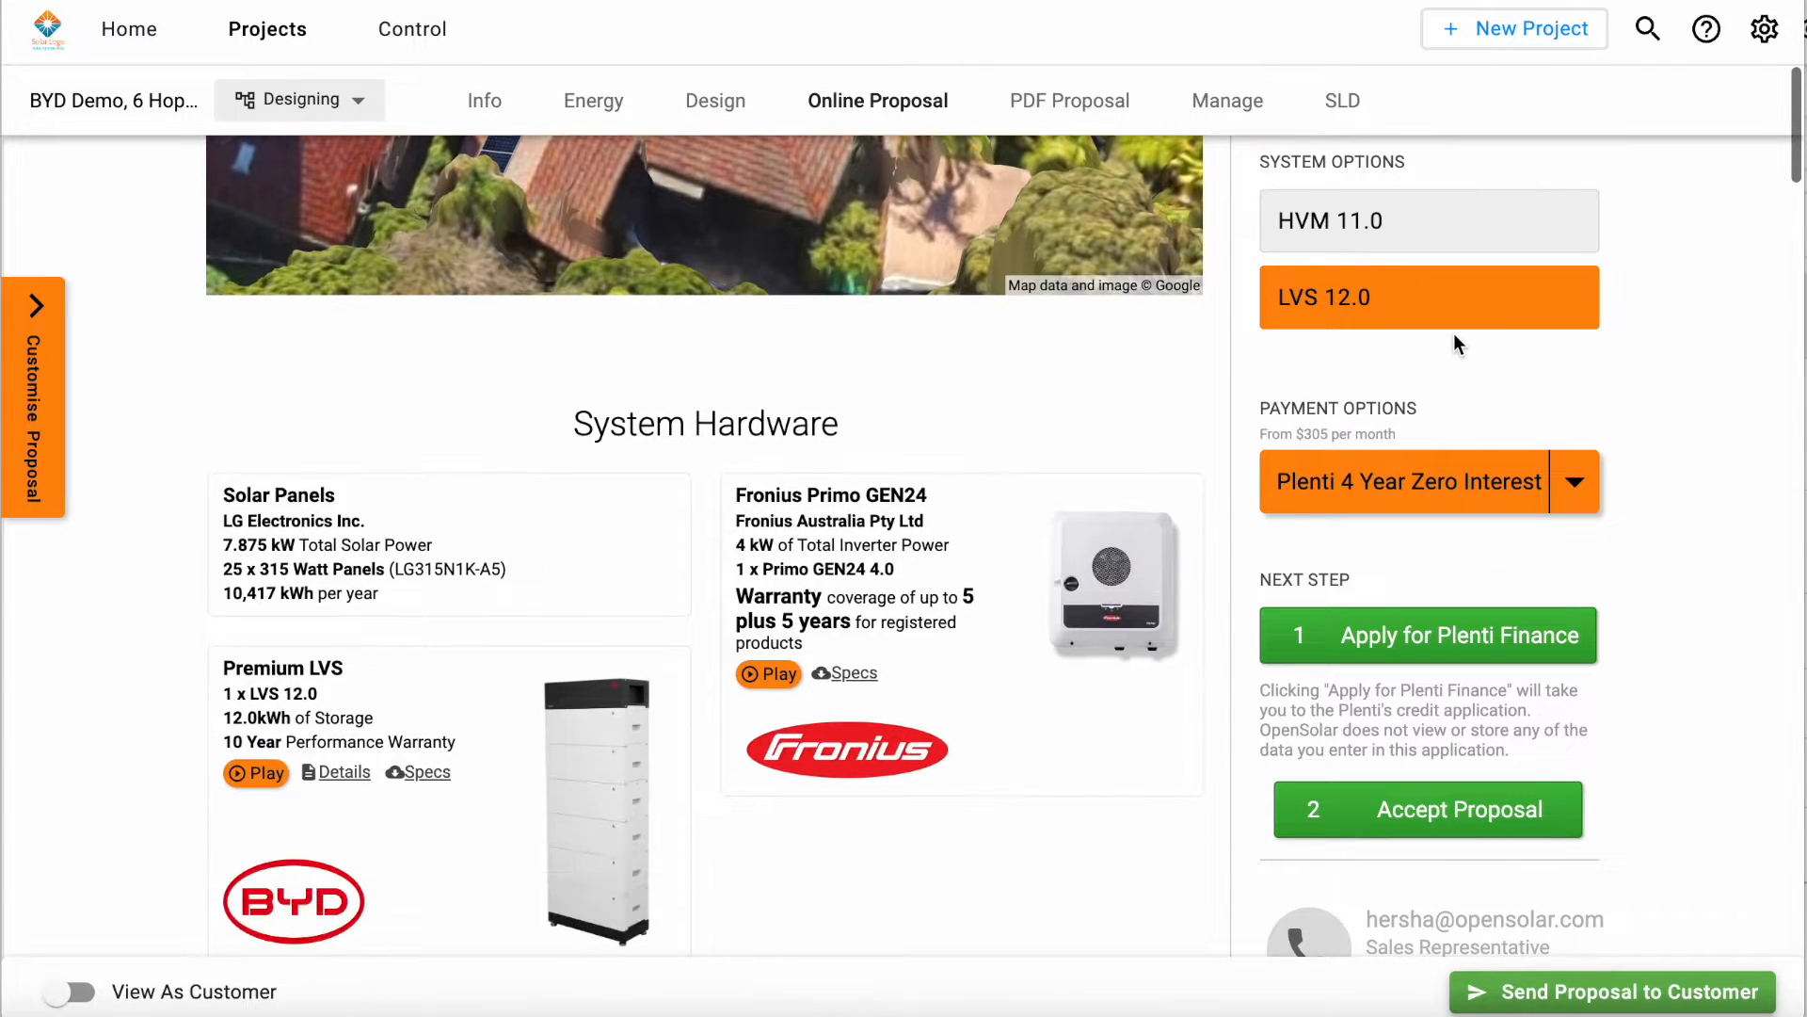
scroll(1455, 339, up, 1)
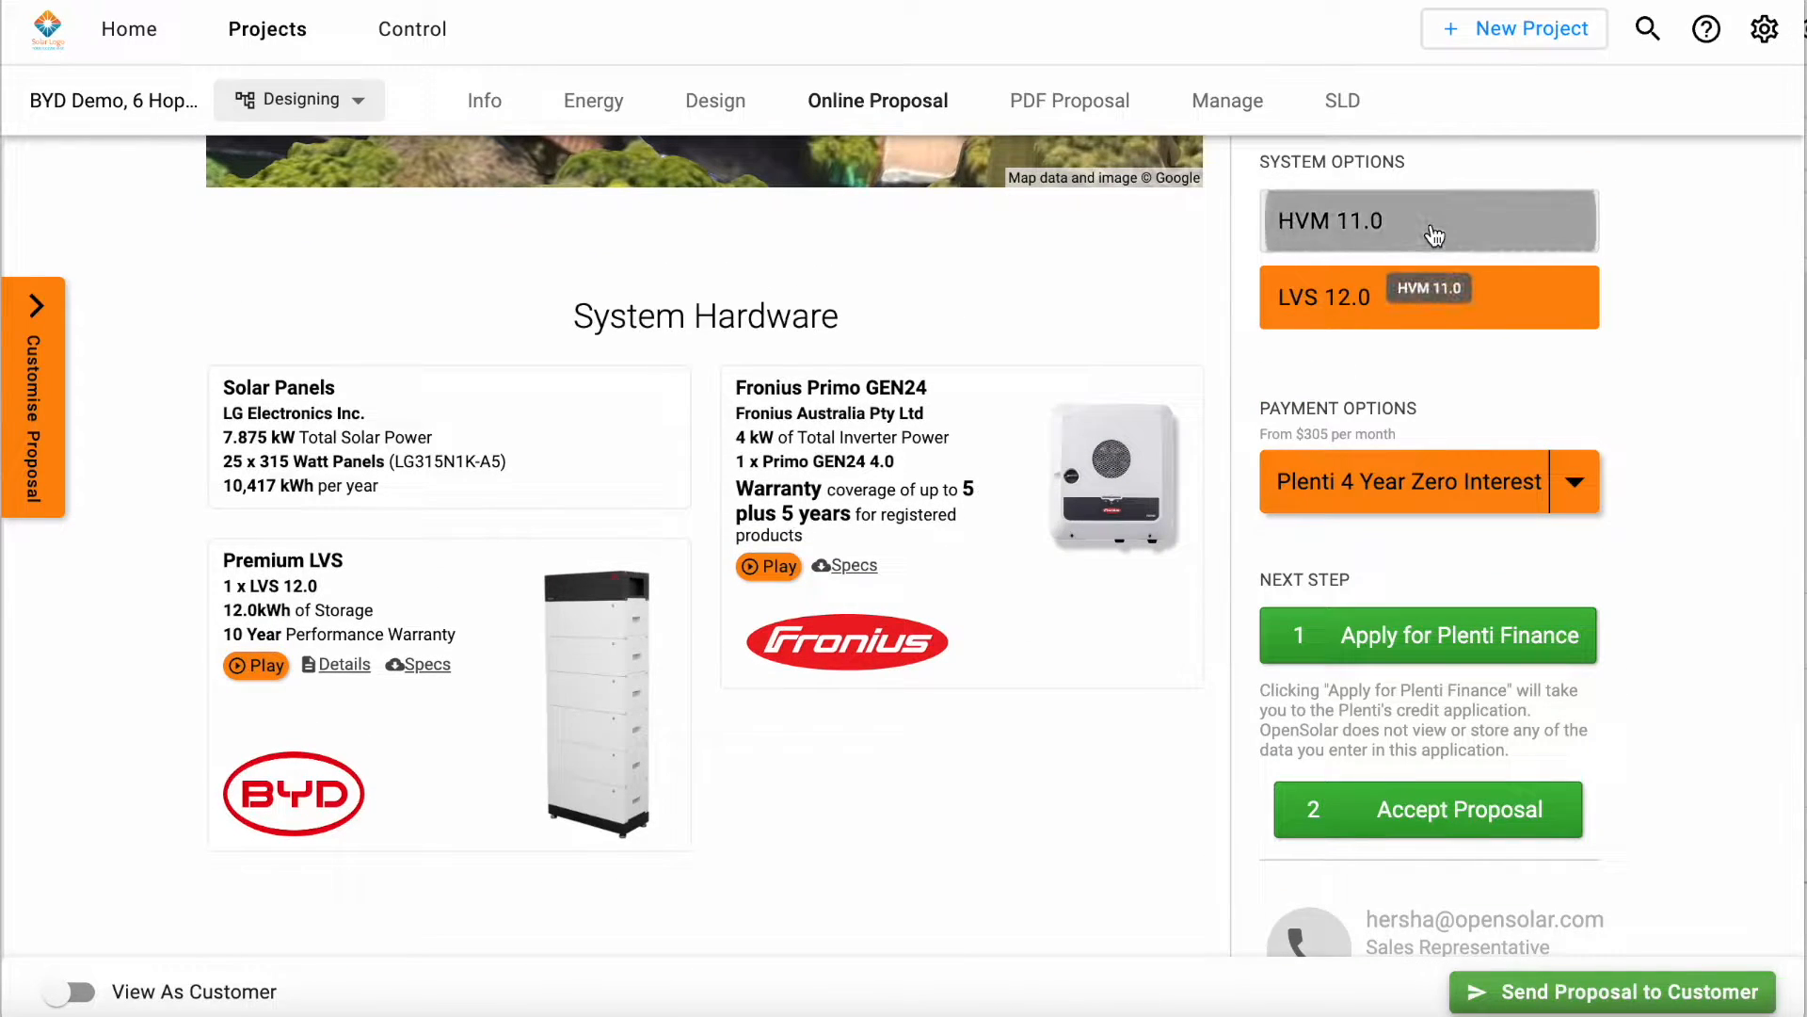
click(1433, 233)
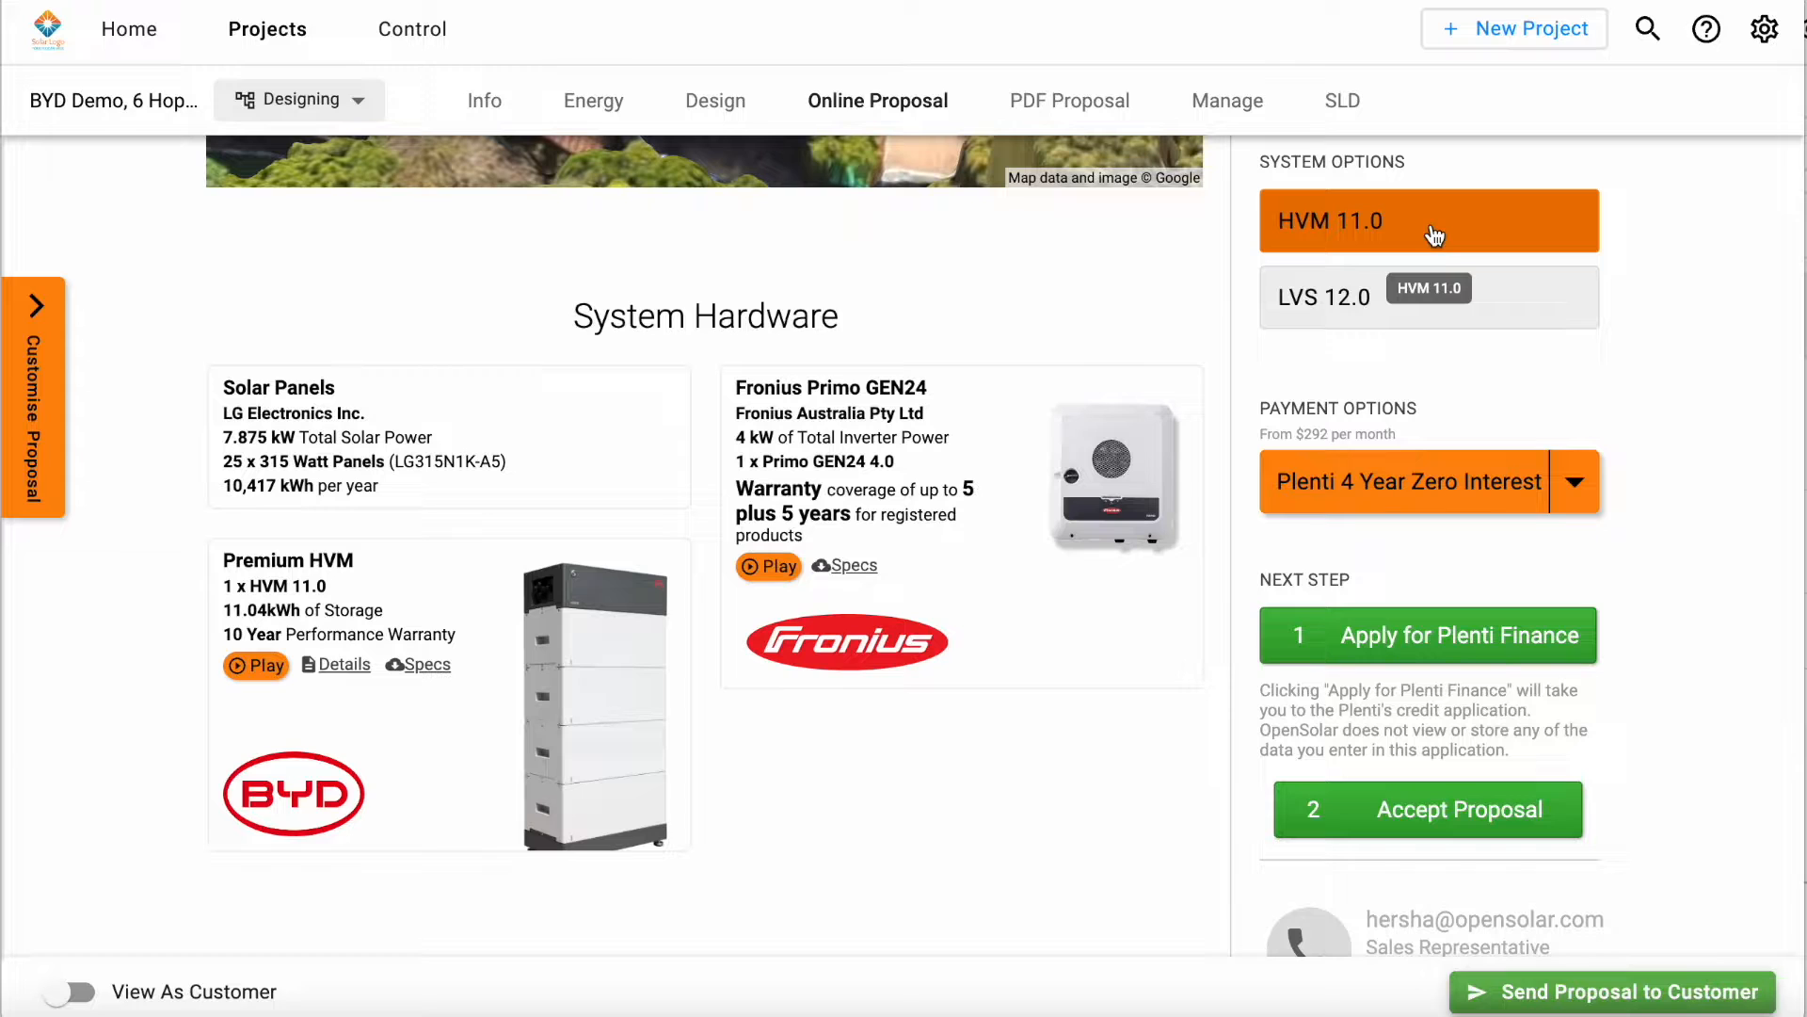
scroll(964, 646, down, 1)
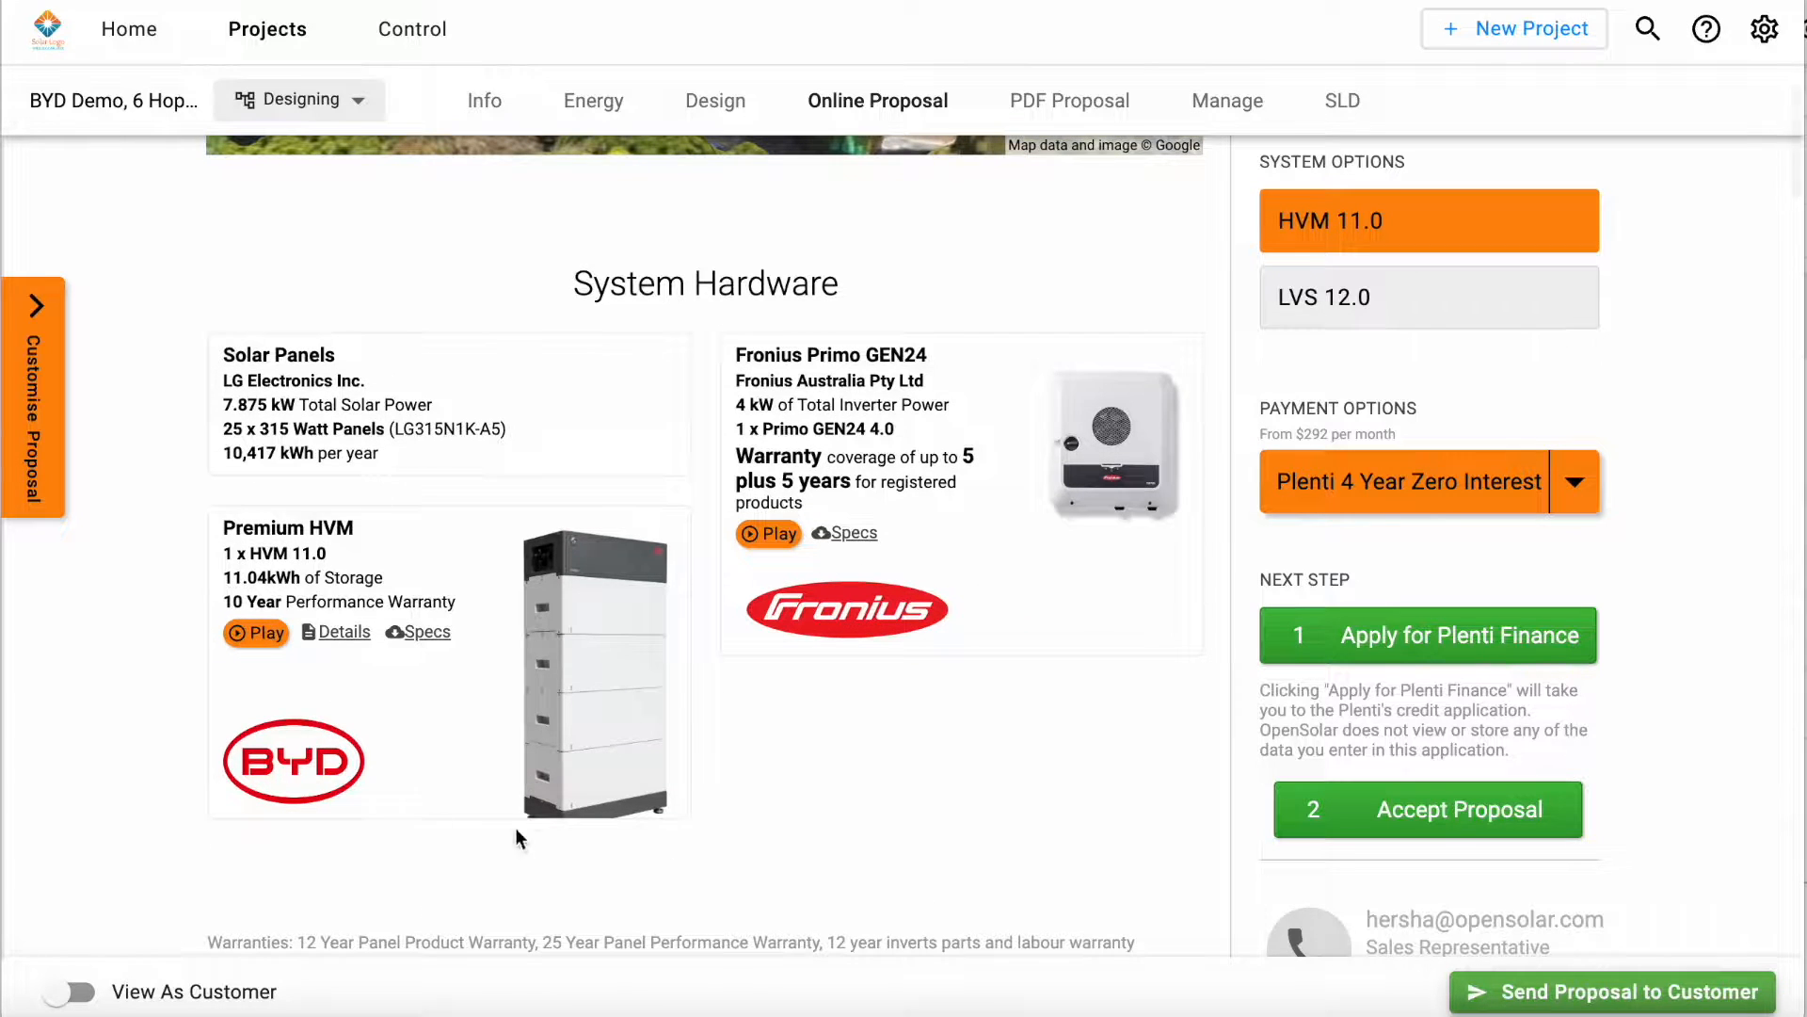
click(1395, 303)
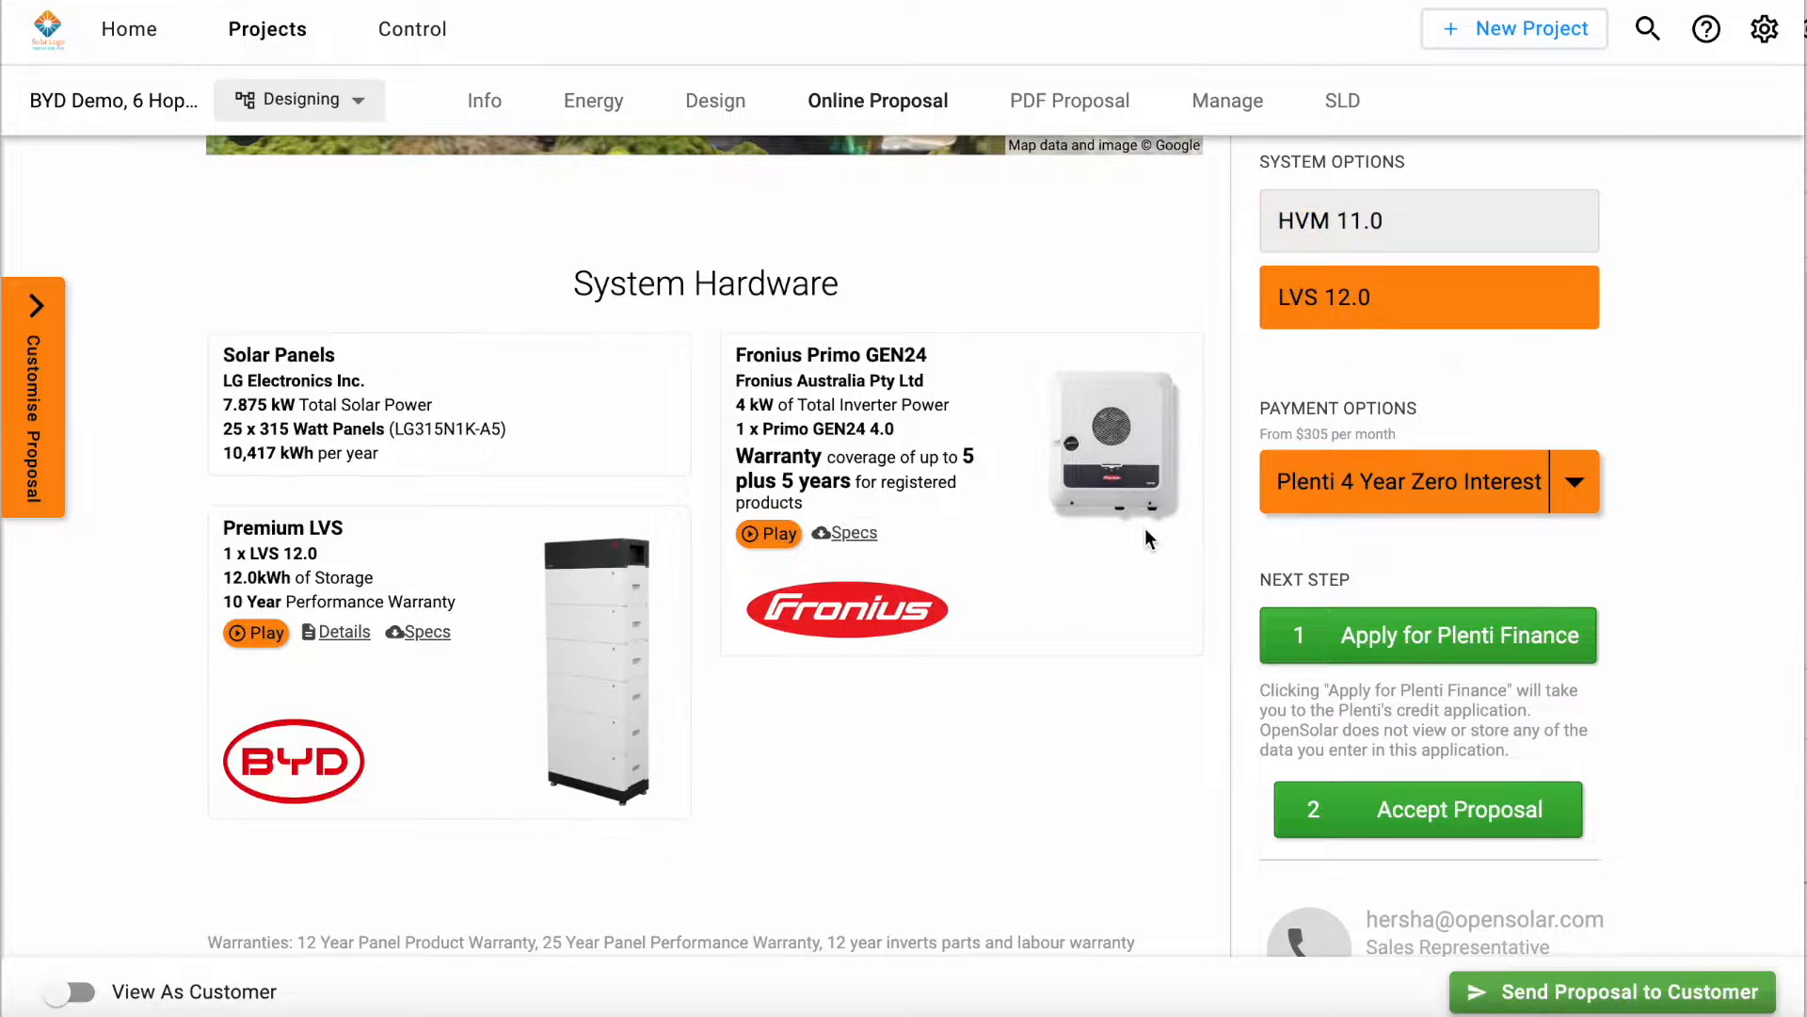
Step: Switch the proposal to the HVM 11.0 system option while viewing the System Performance section
scroll(1144, 528, down, 8)
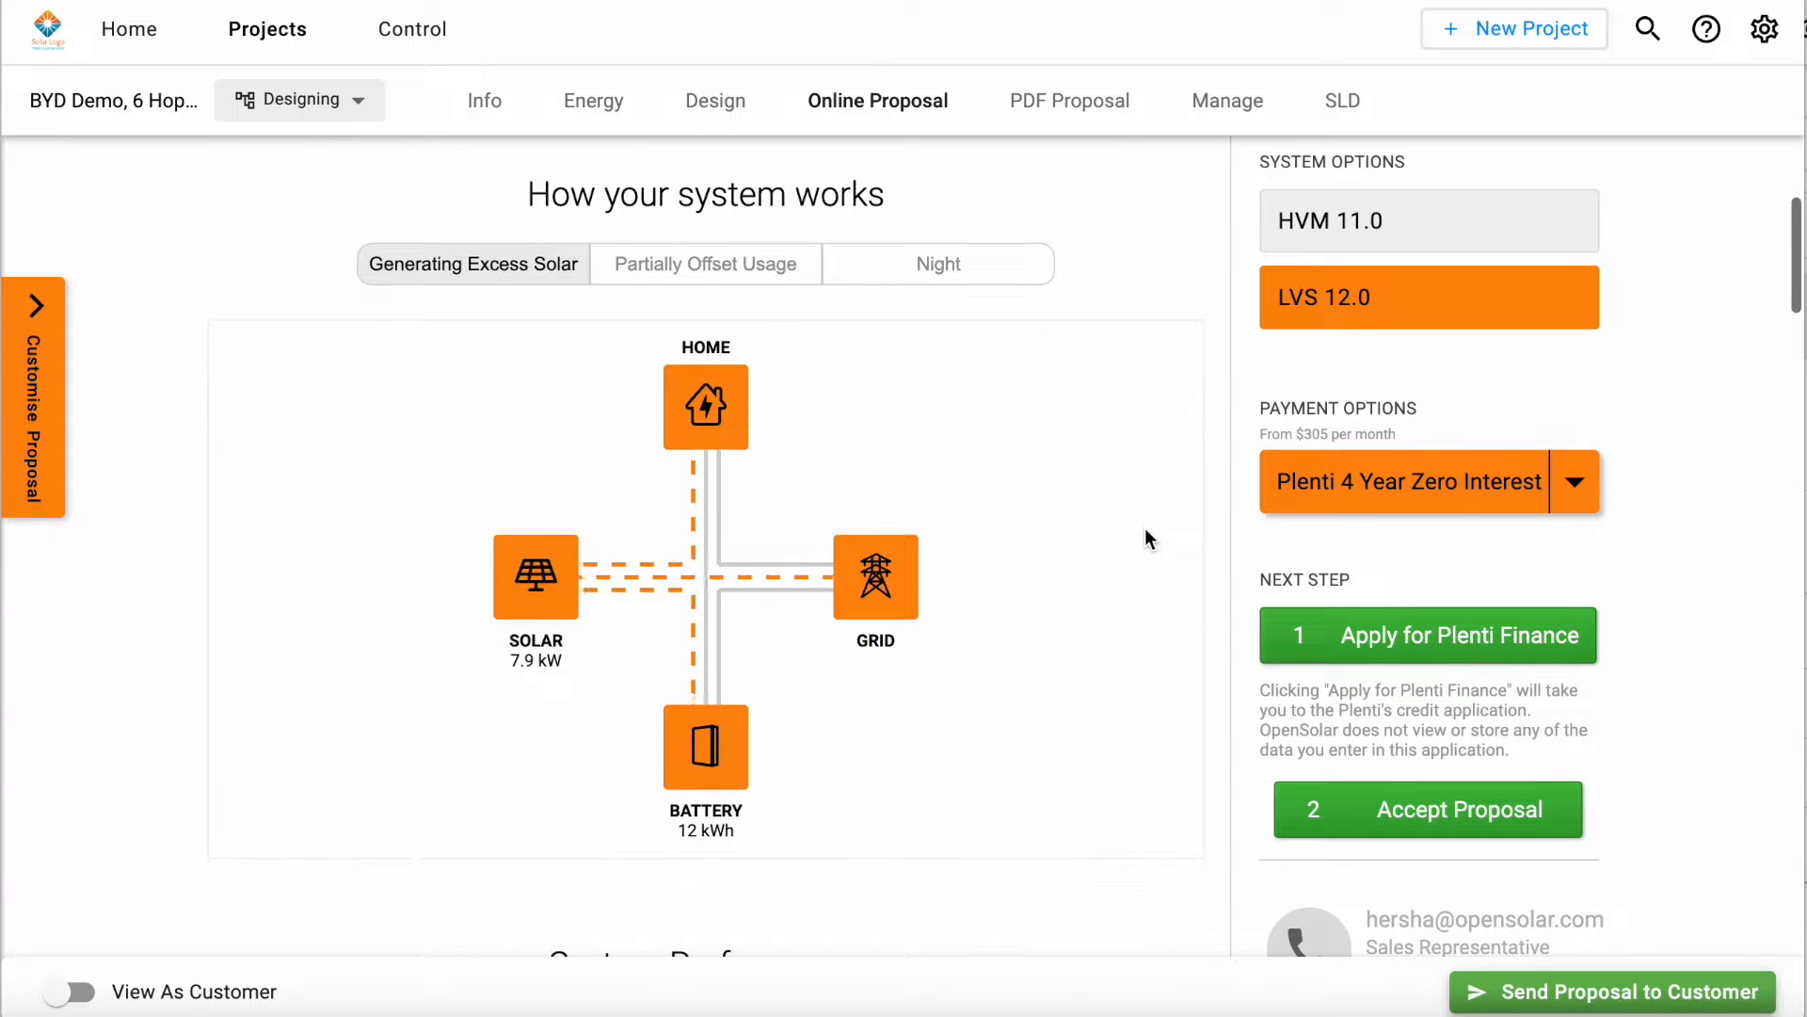
scroll(1274, 465, down, 5)
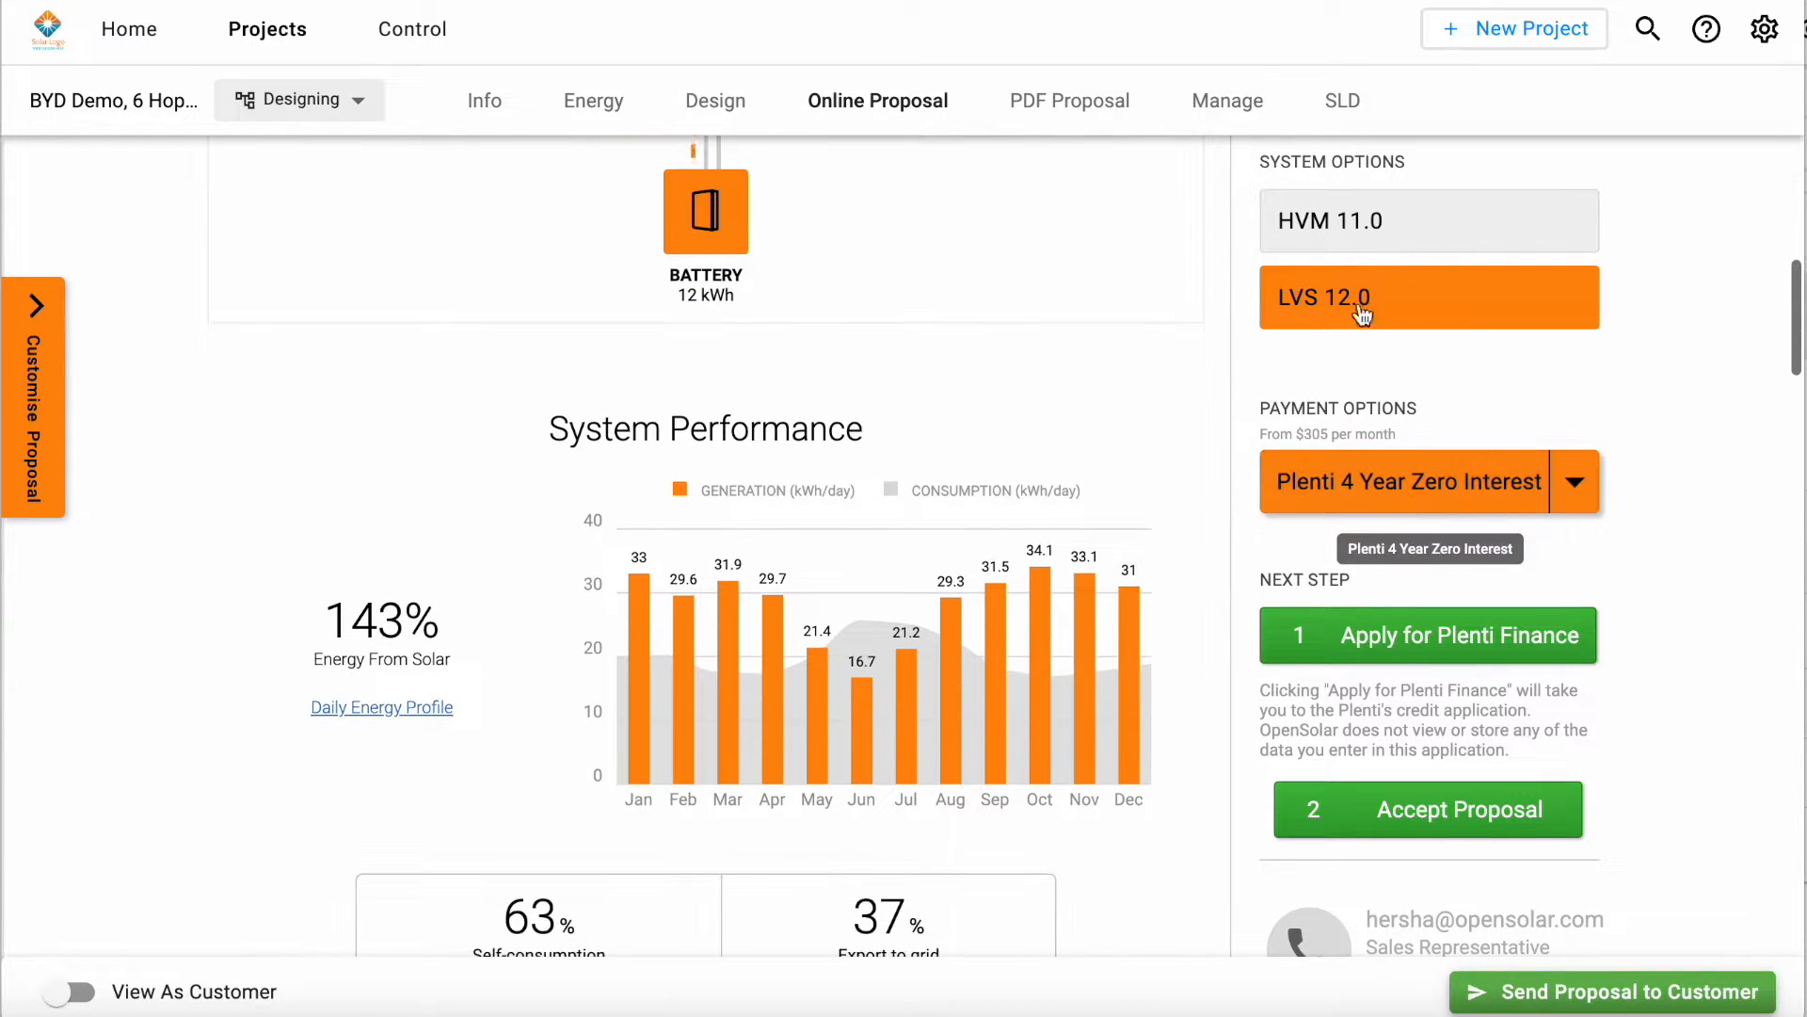
click(1410, 226)
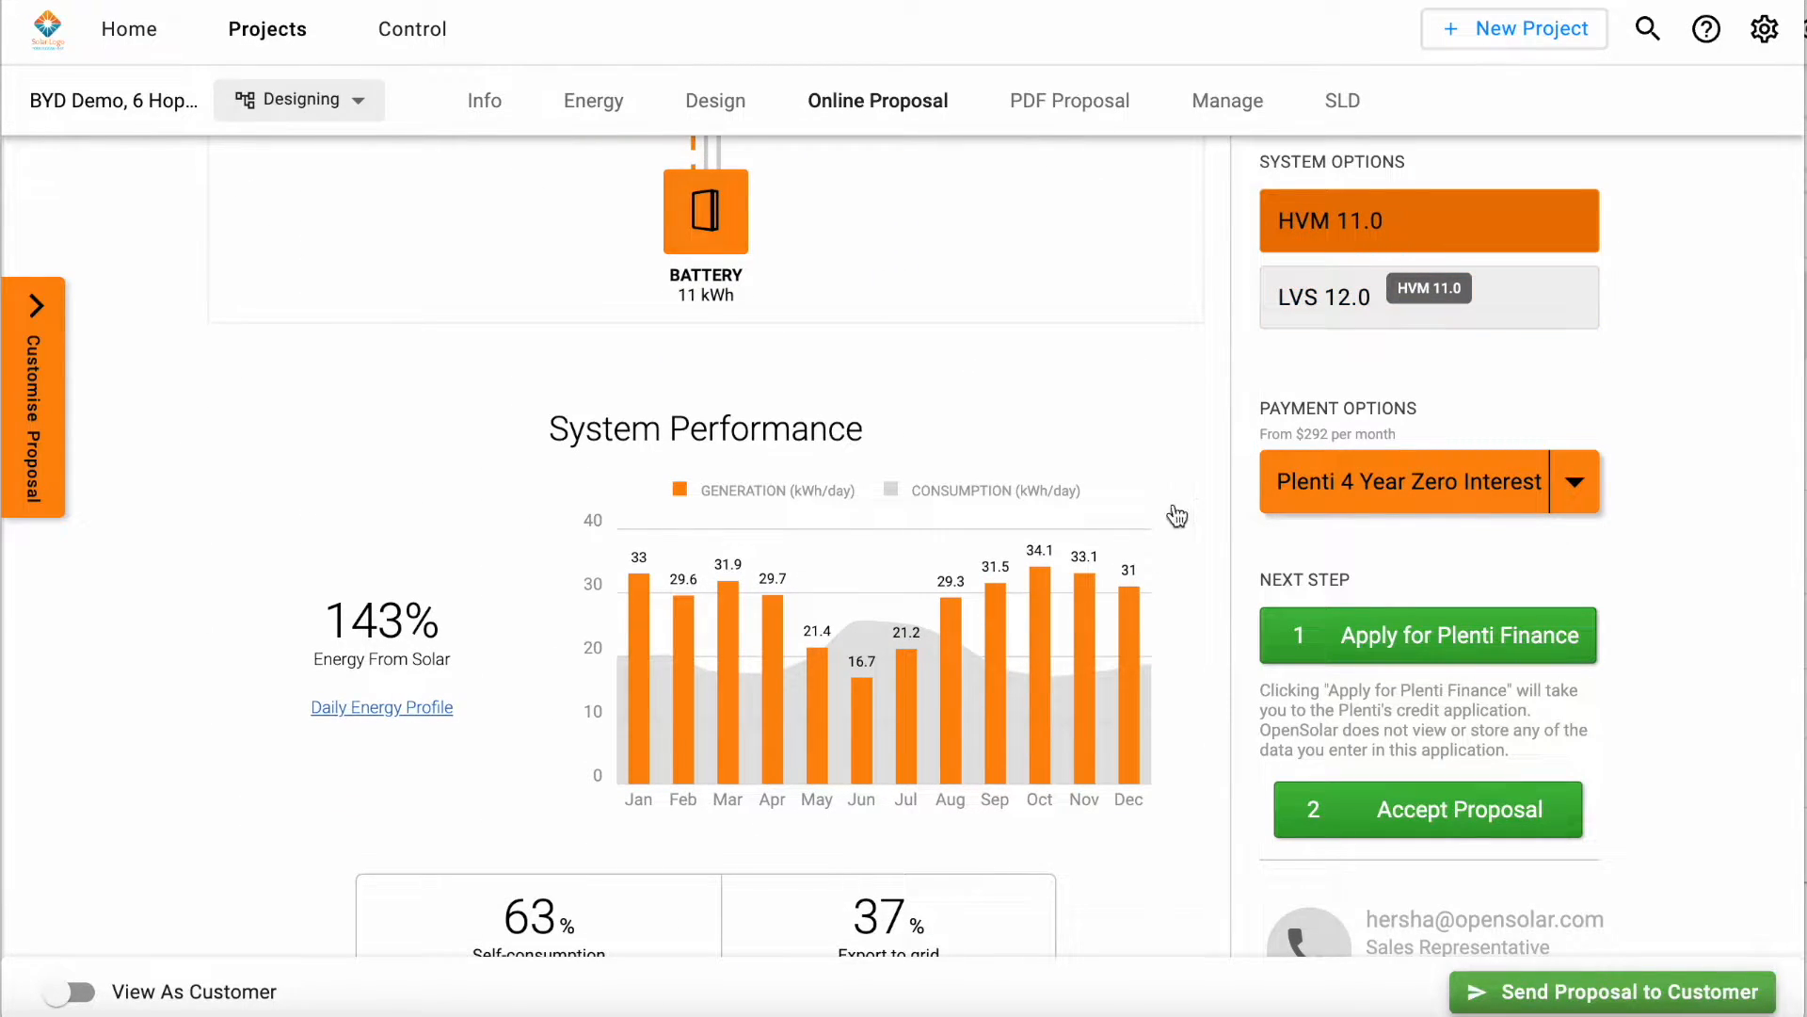
scroll(1075, 658, down, 2)
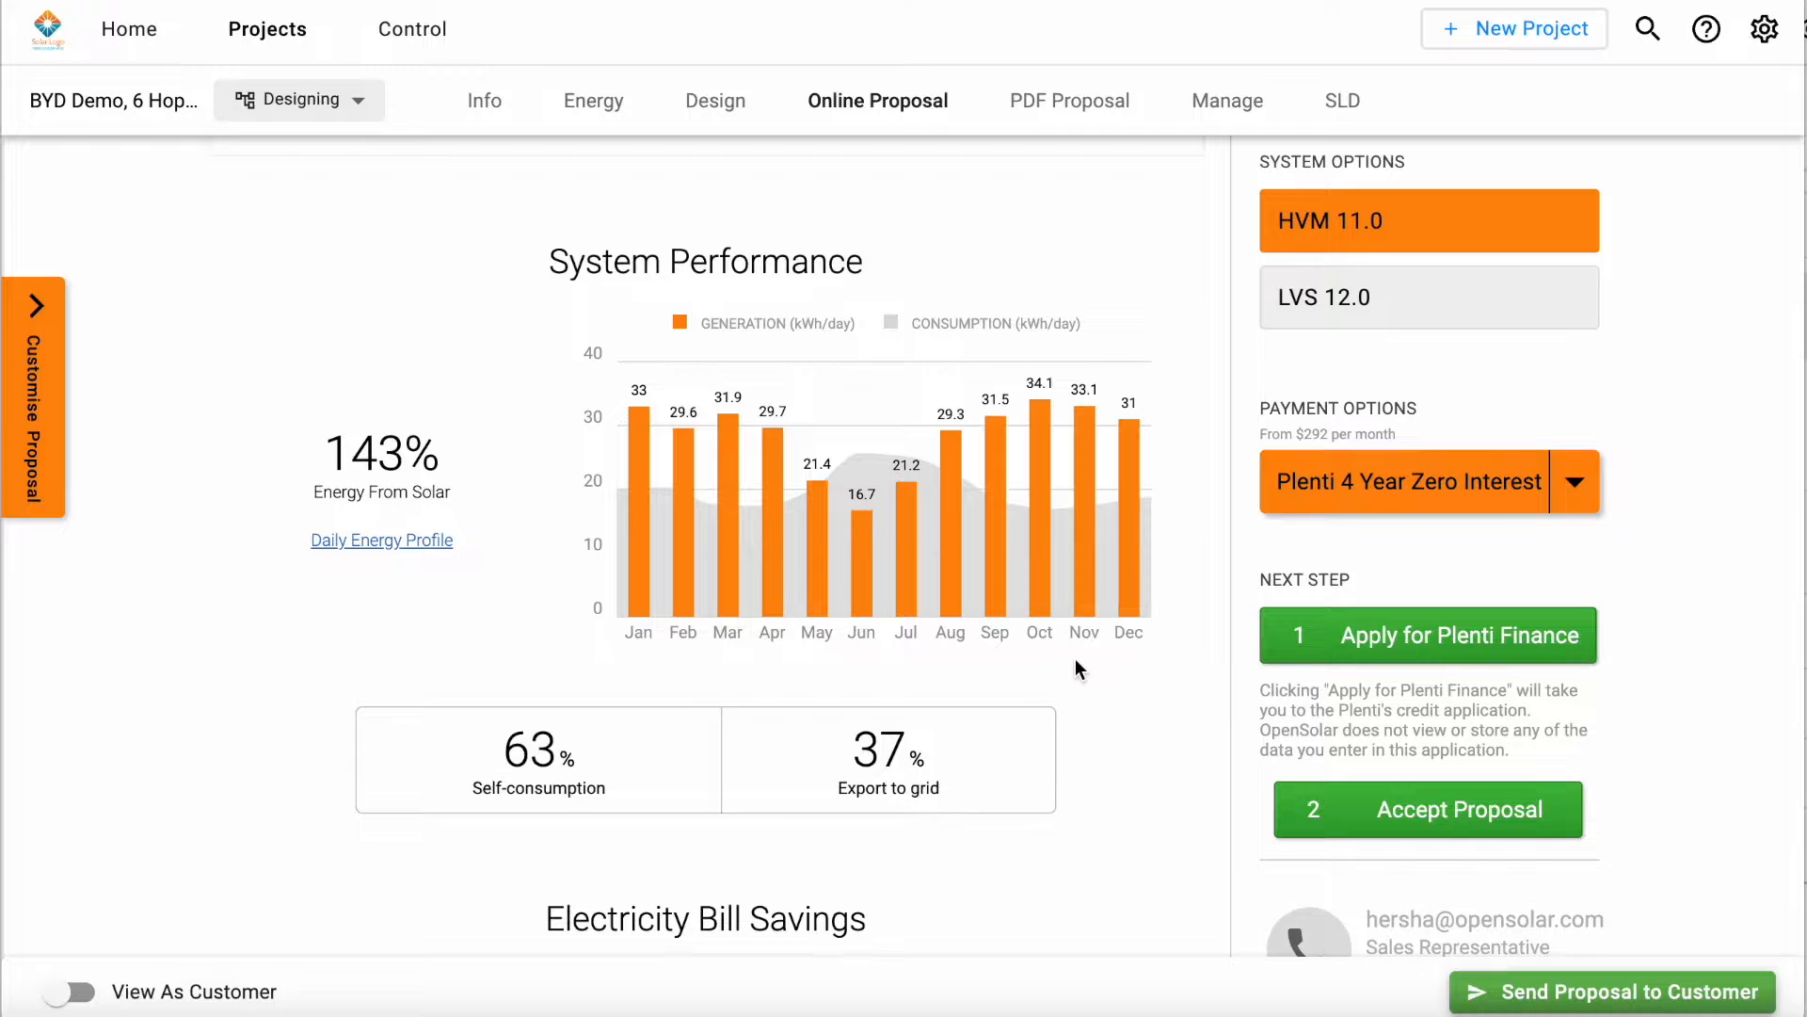
Step: View the Partially Offset Usage and Night energy flows in the How your system works diagram
scroll(1075, 658, up, 6)
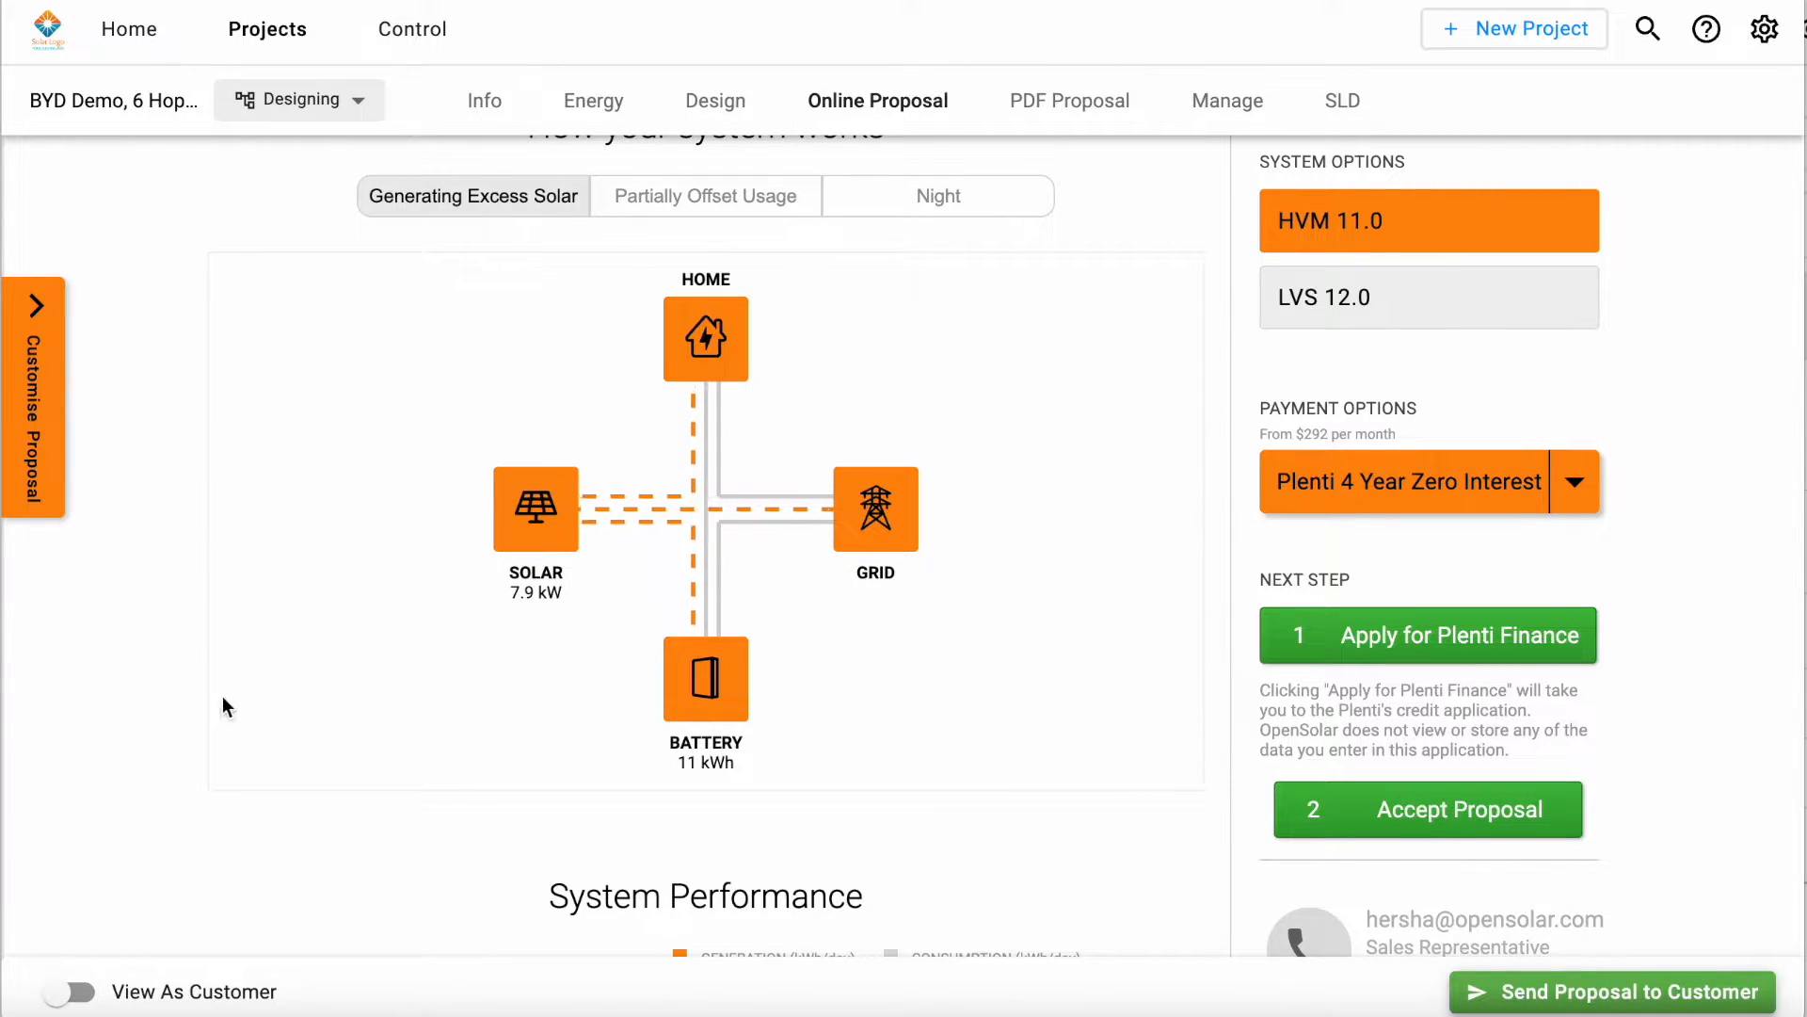
click(751, 195)
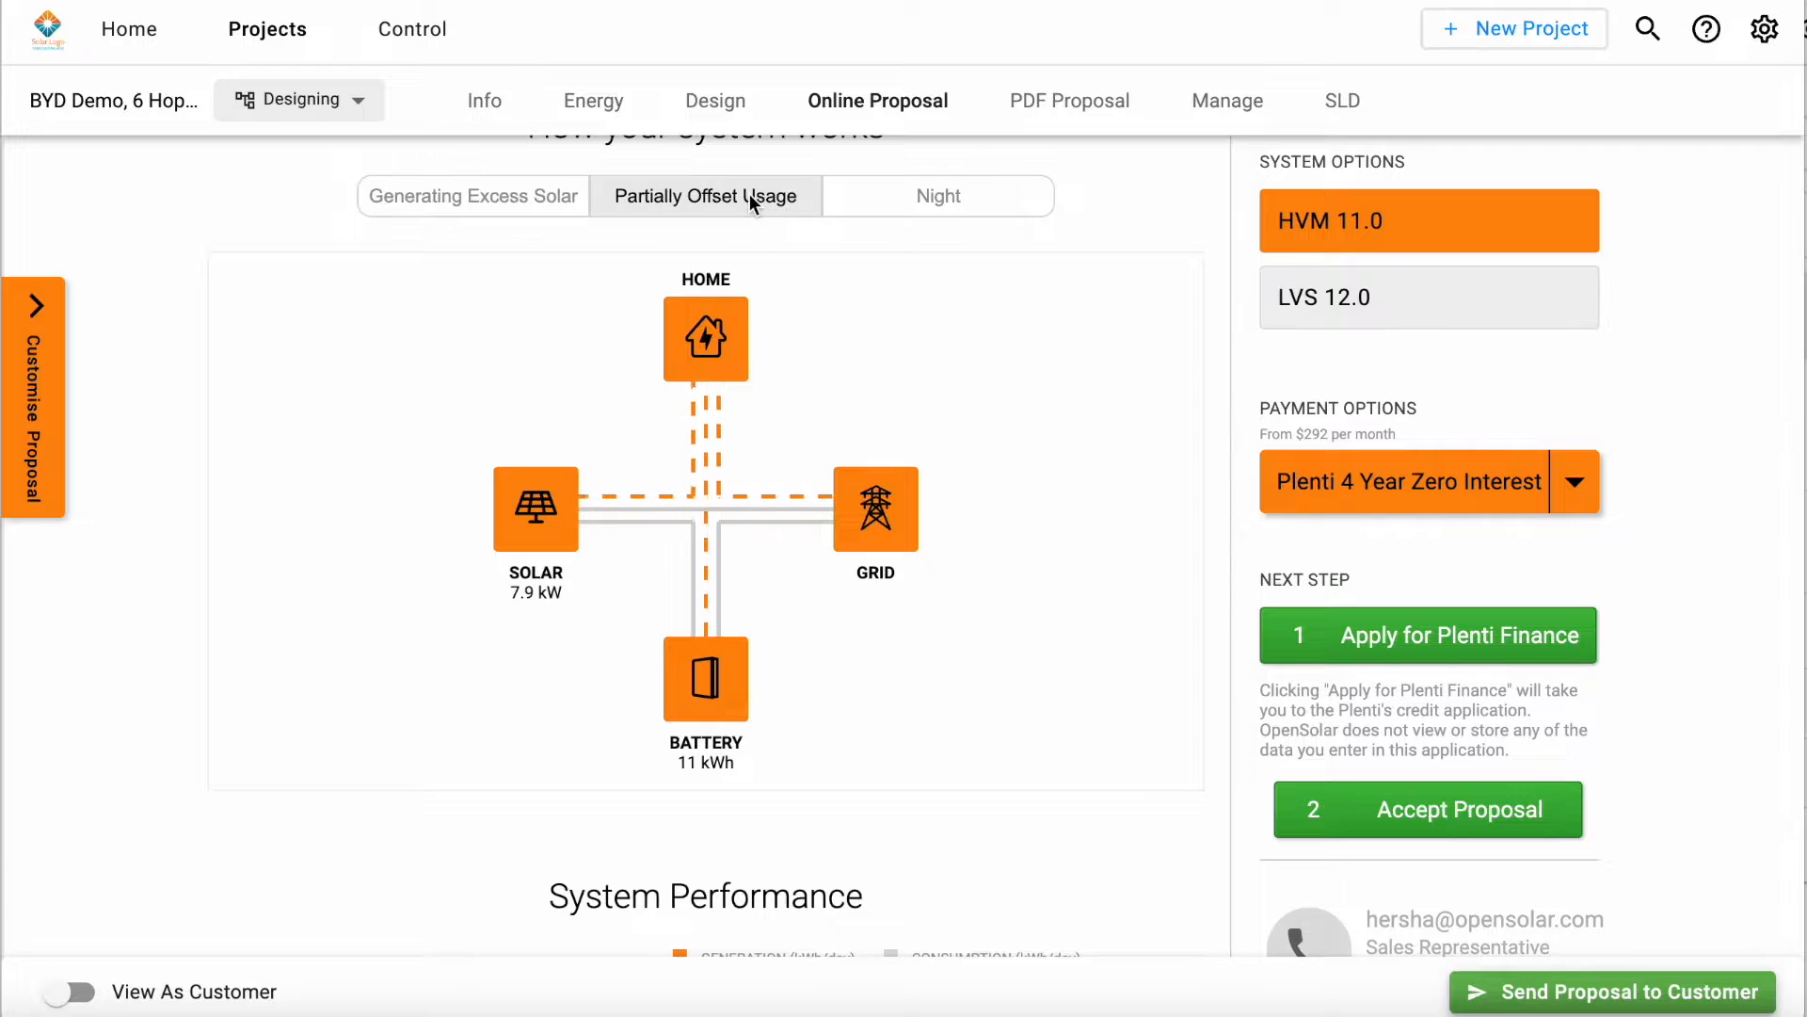
click(953, 199)
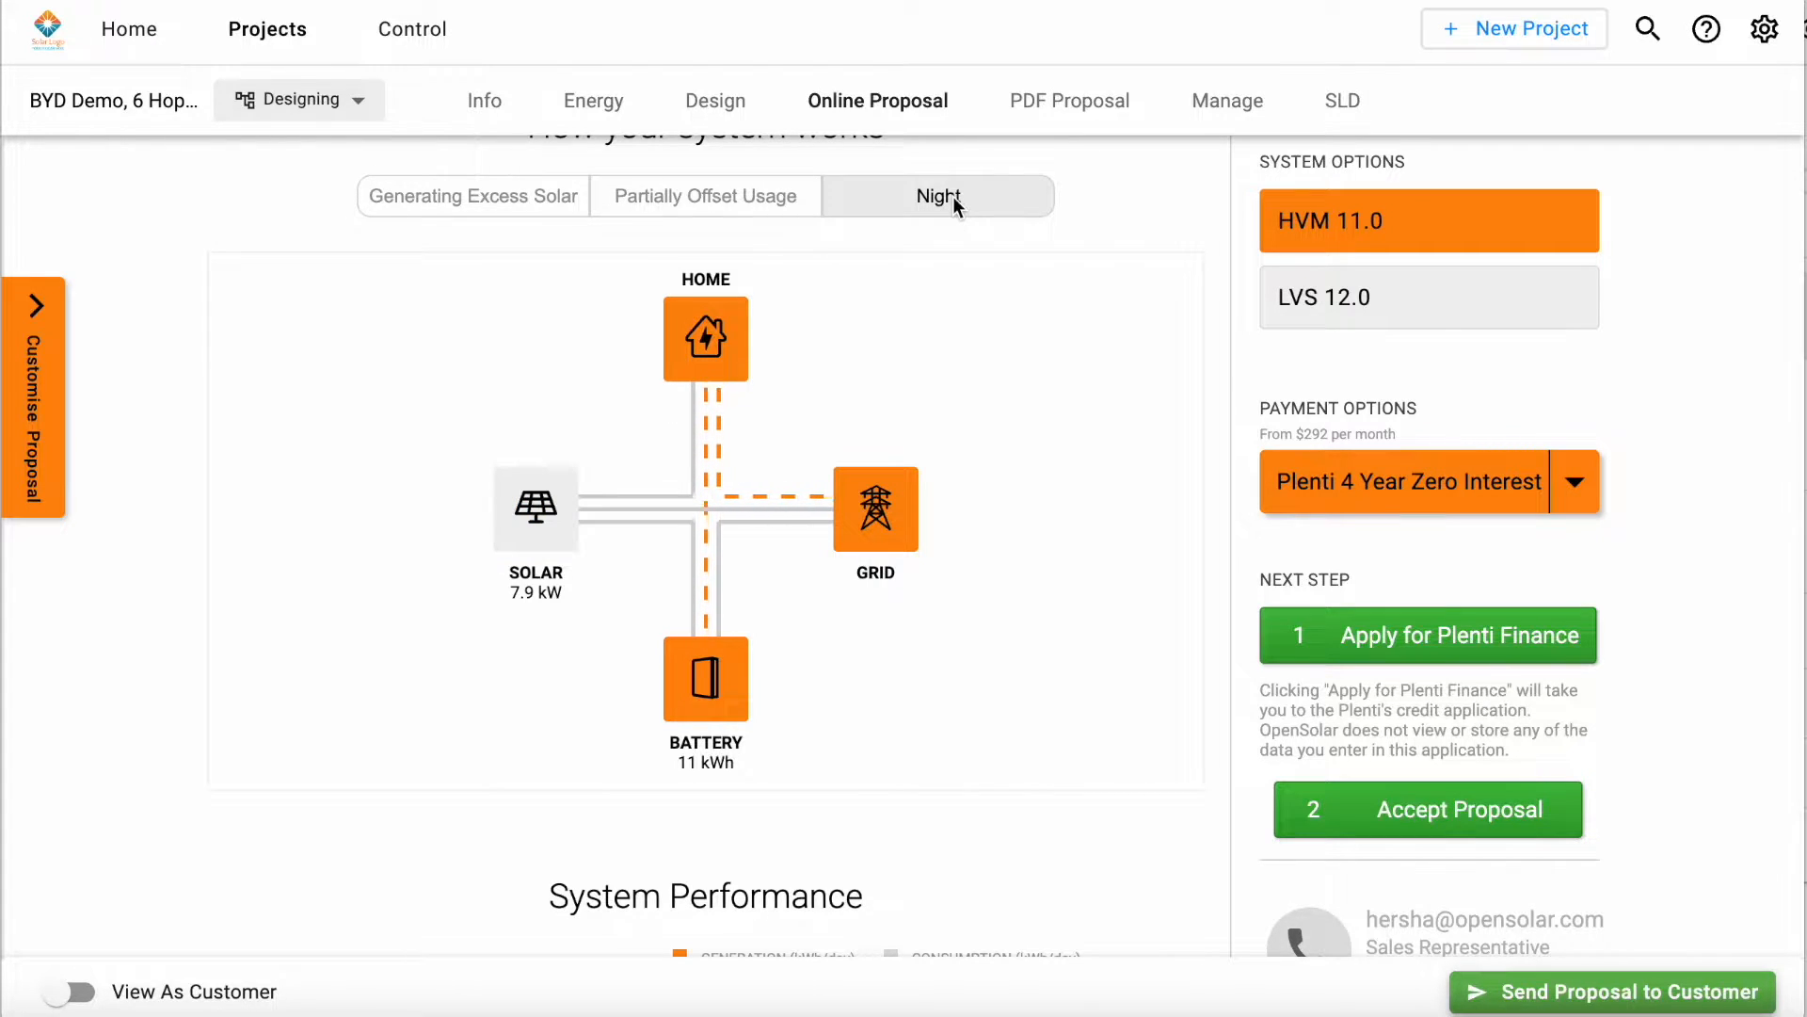
Step: Review System Performance and Electricity Bill Savings, and select the LVS 12.0 system option to compare its bill savings
scroll(1032, 480, down, 5)
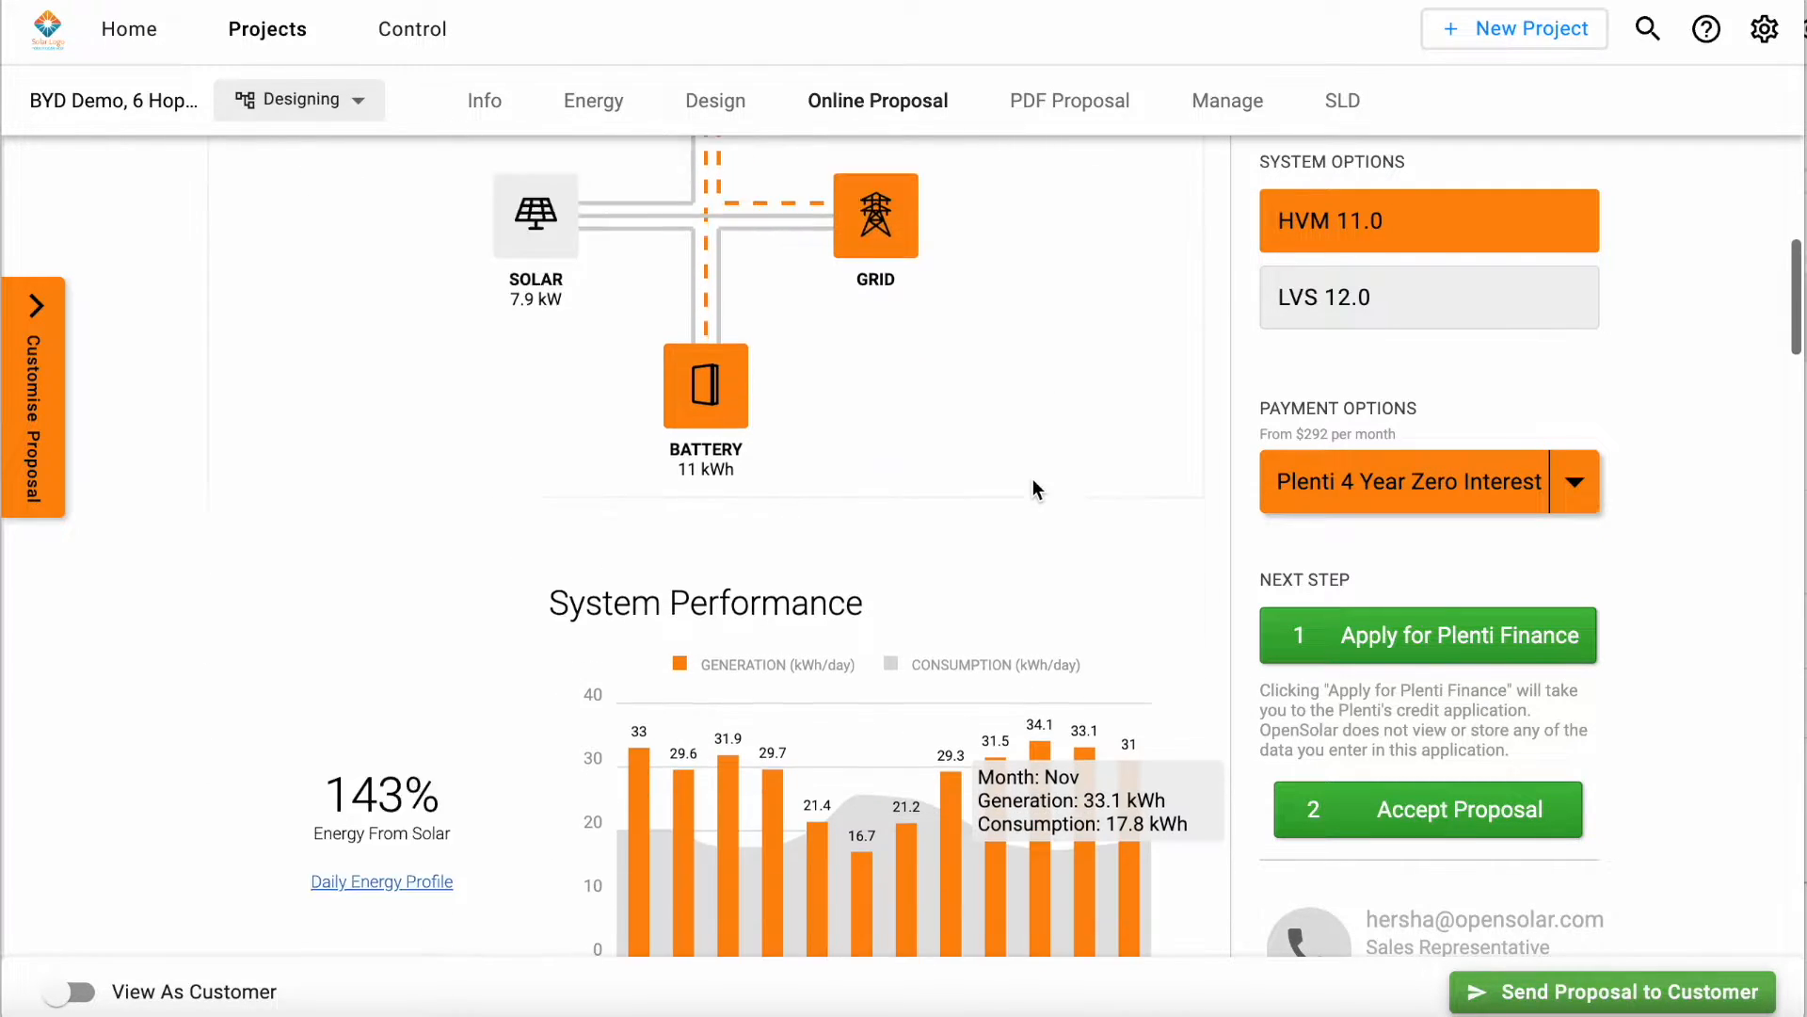
scroll(1032, 480, down, 2)
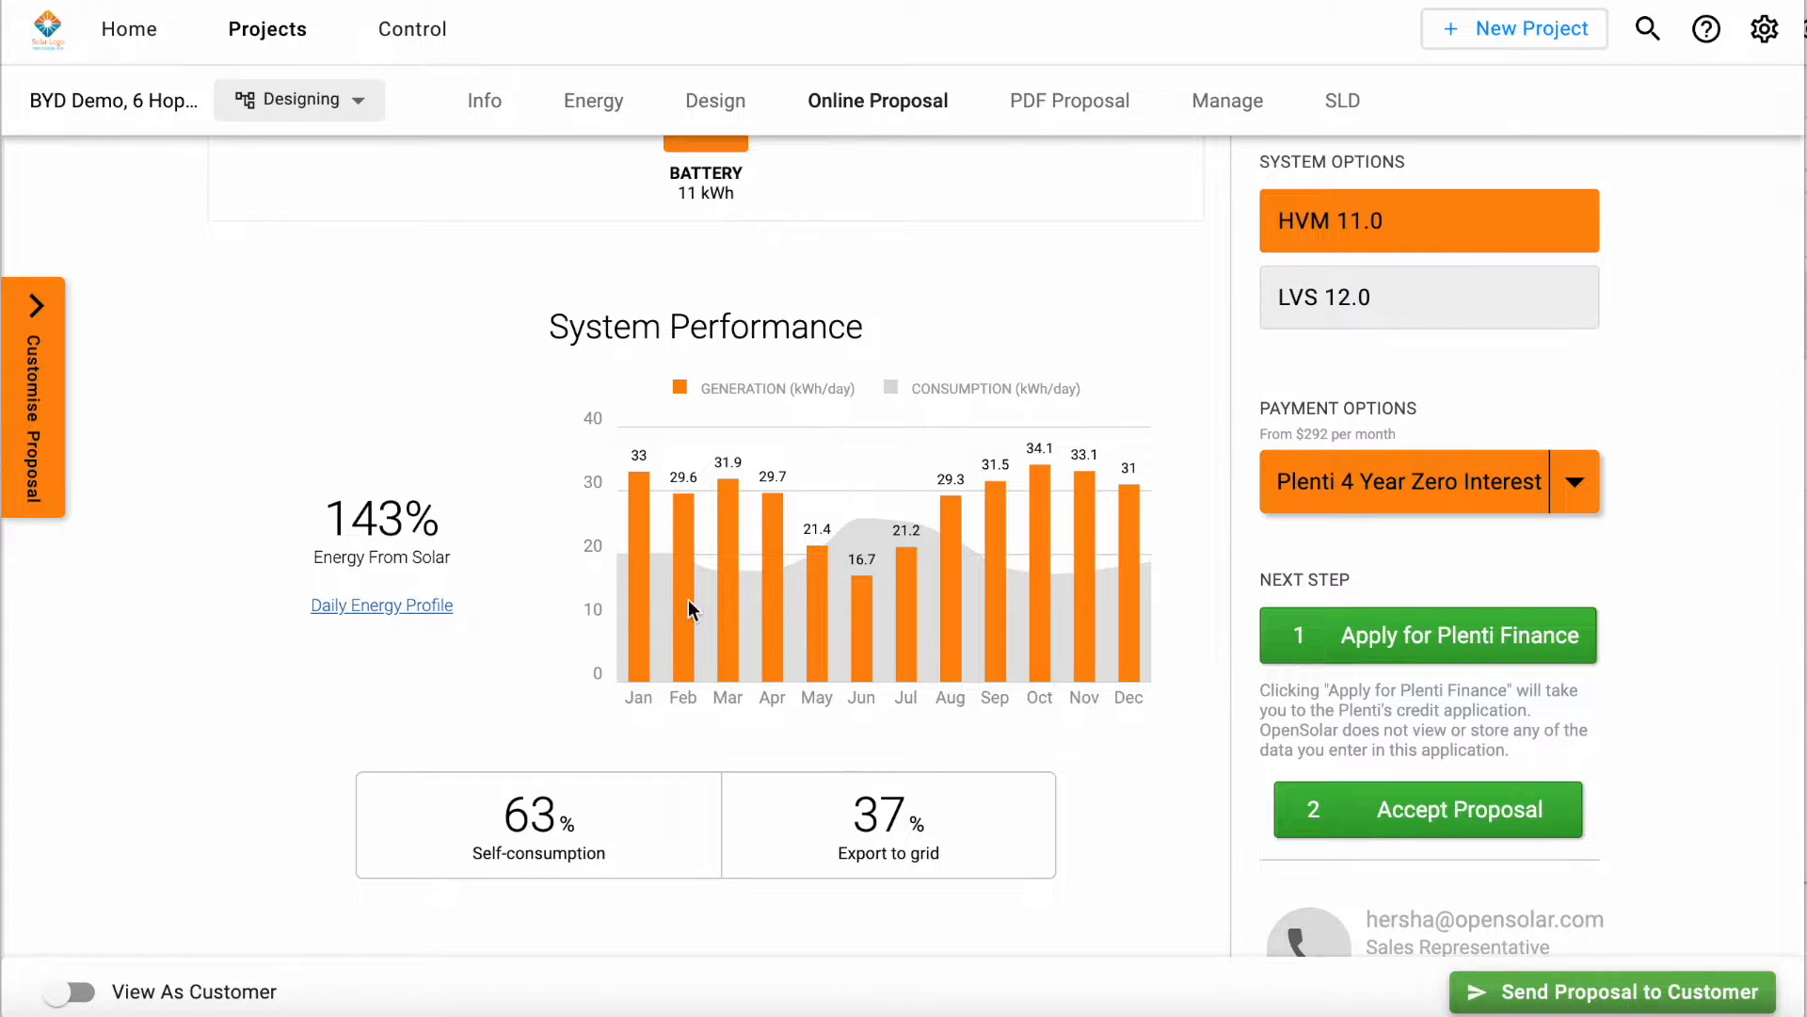
scroll(970, 546, down, 7)
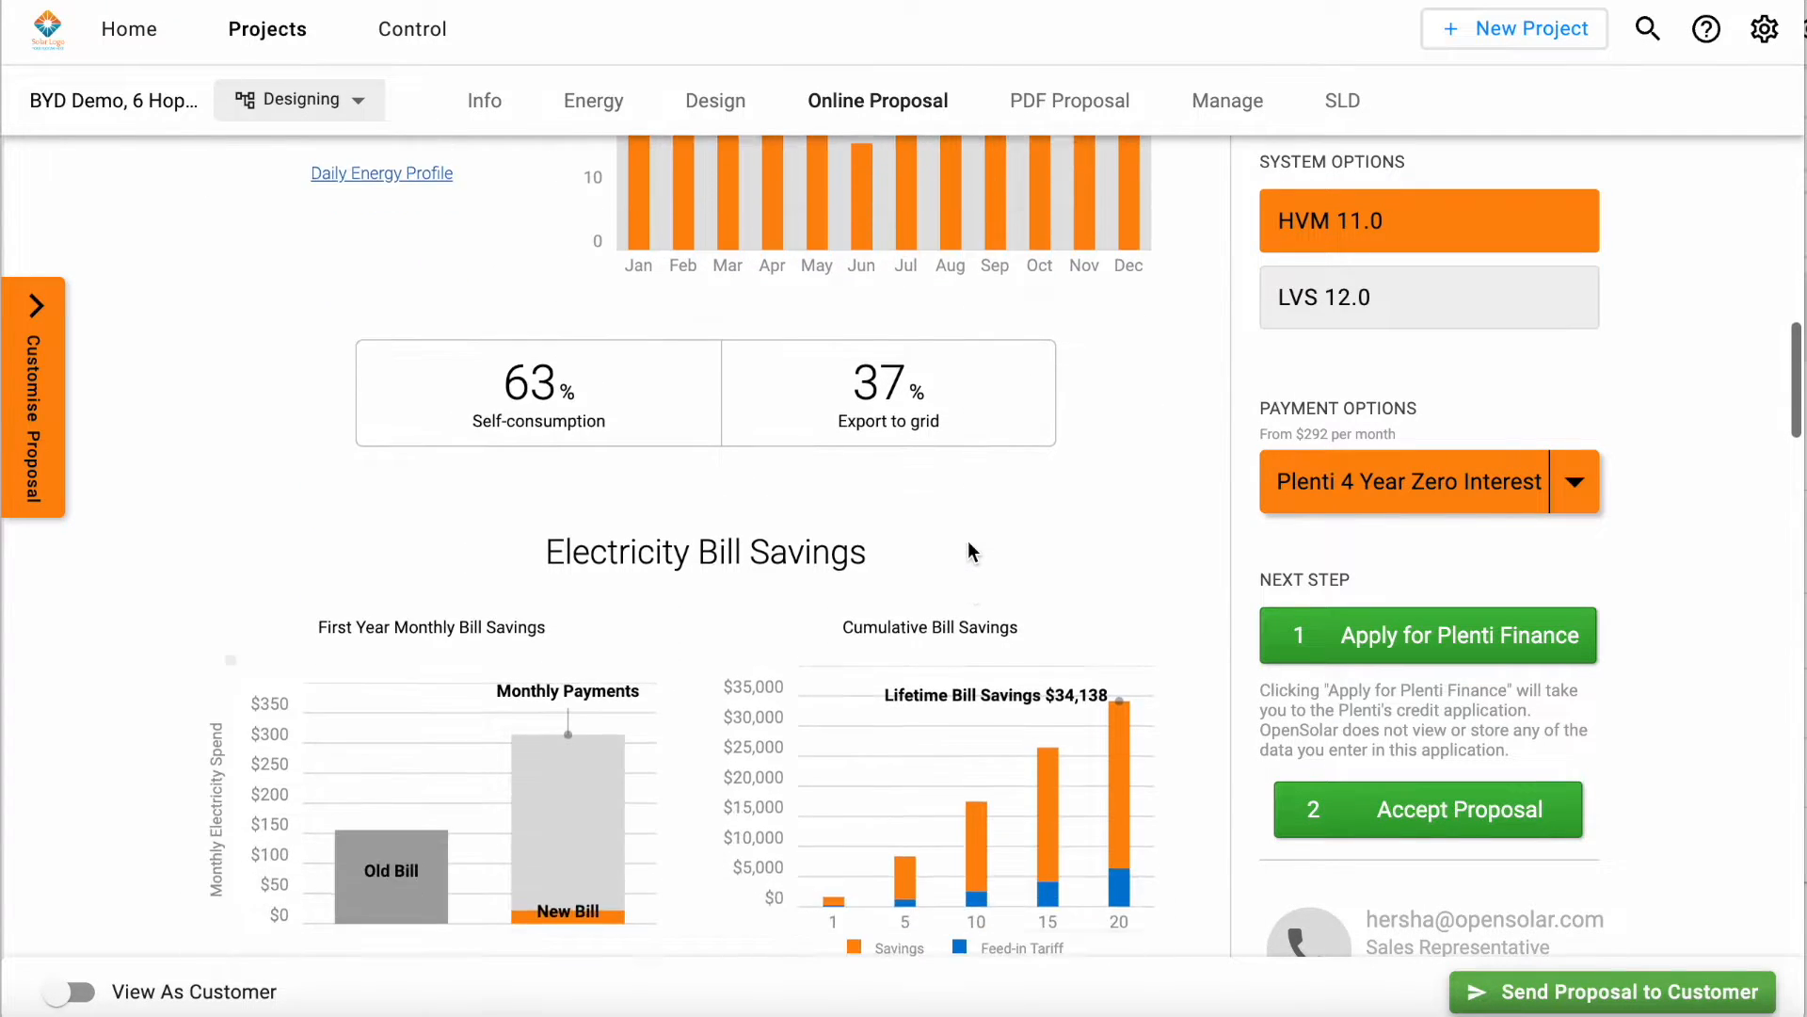
scroll(970, 543, down, 1)
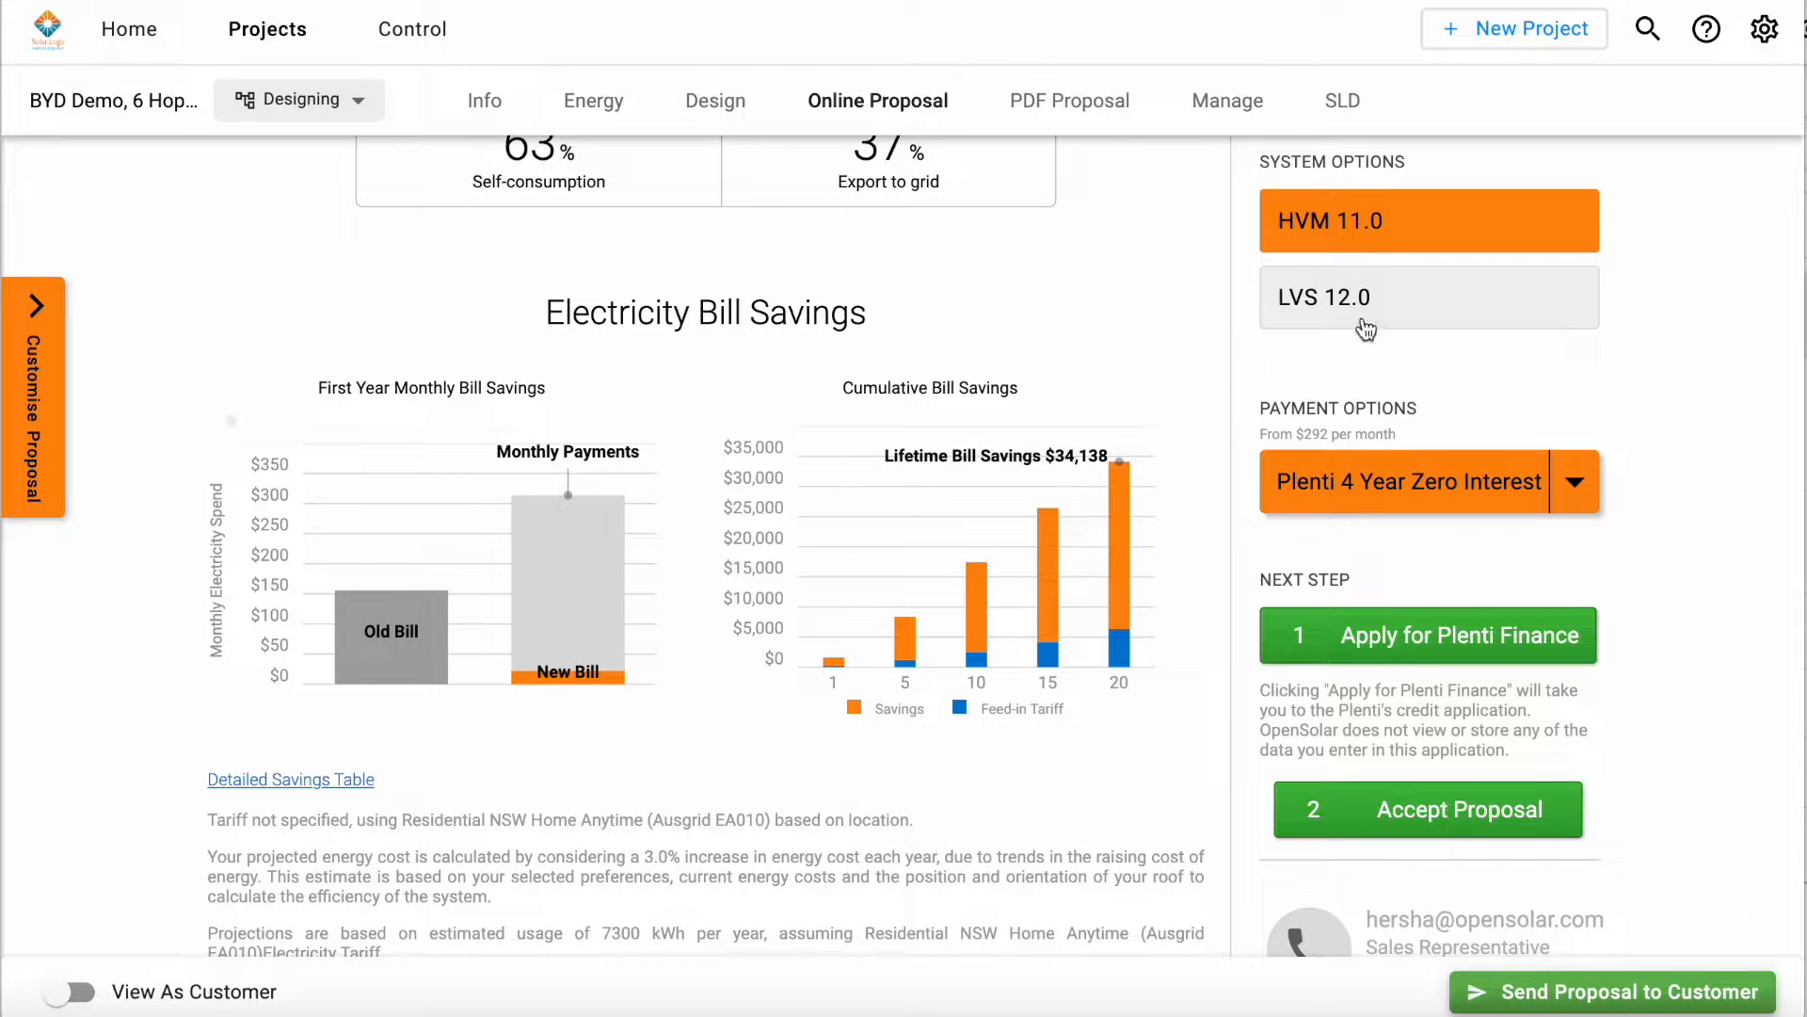
click(1421, 299)
scroll(1126, 461, down, 1)
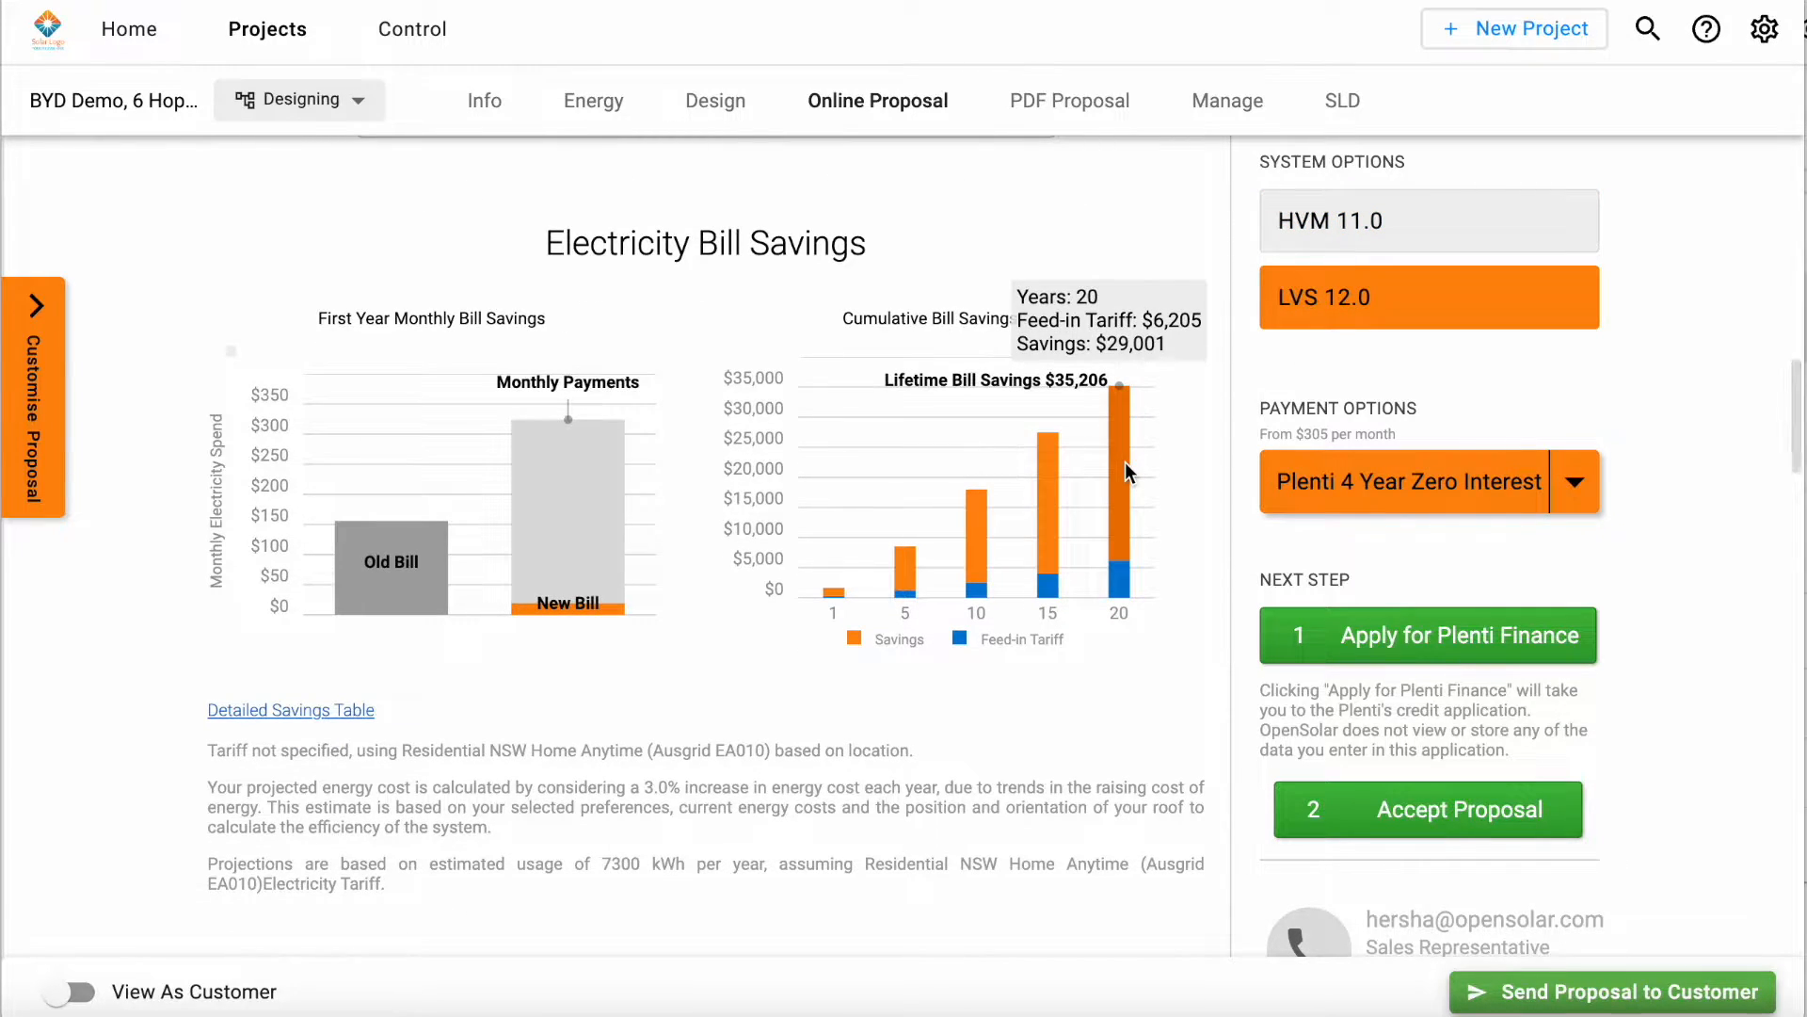
Step: Change the payment option to Bank Transfer and review its effect on the Financial Impact section
scroll(951, 626, down, 8)
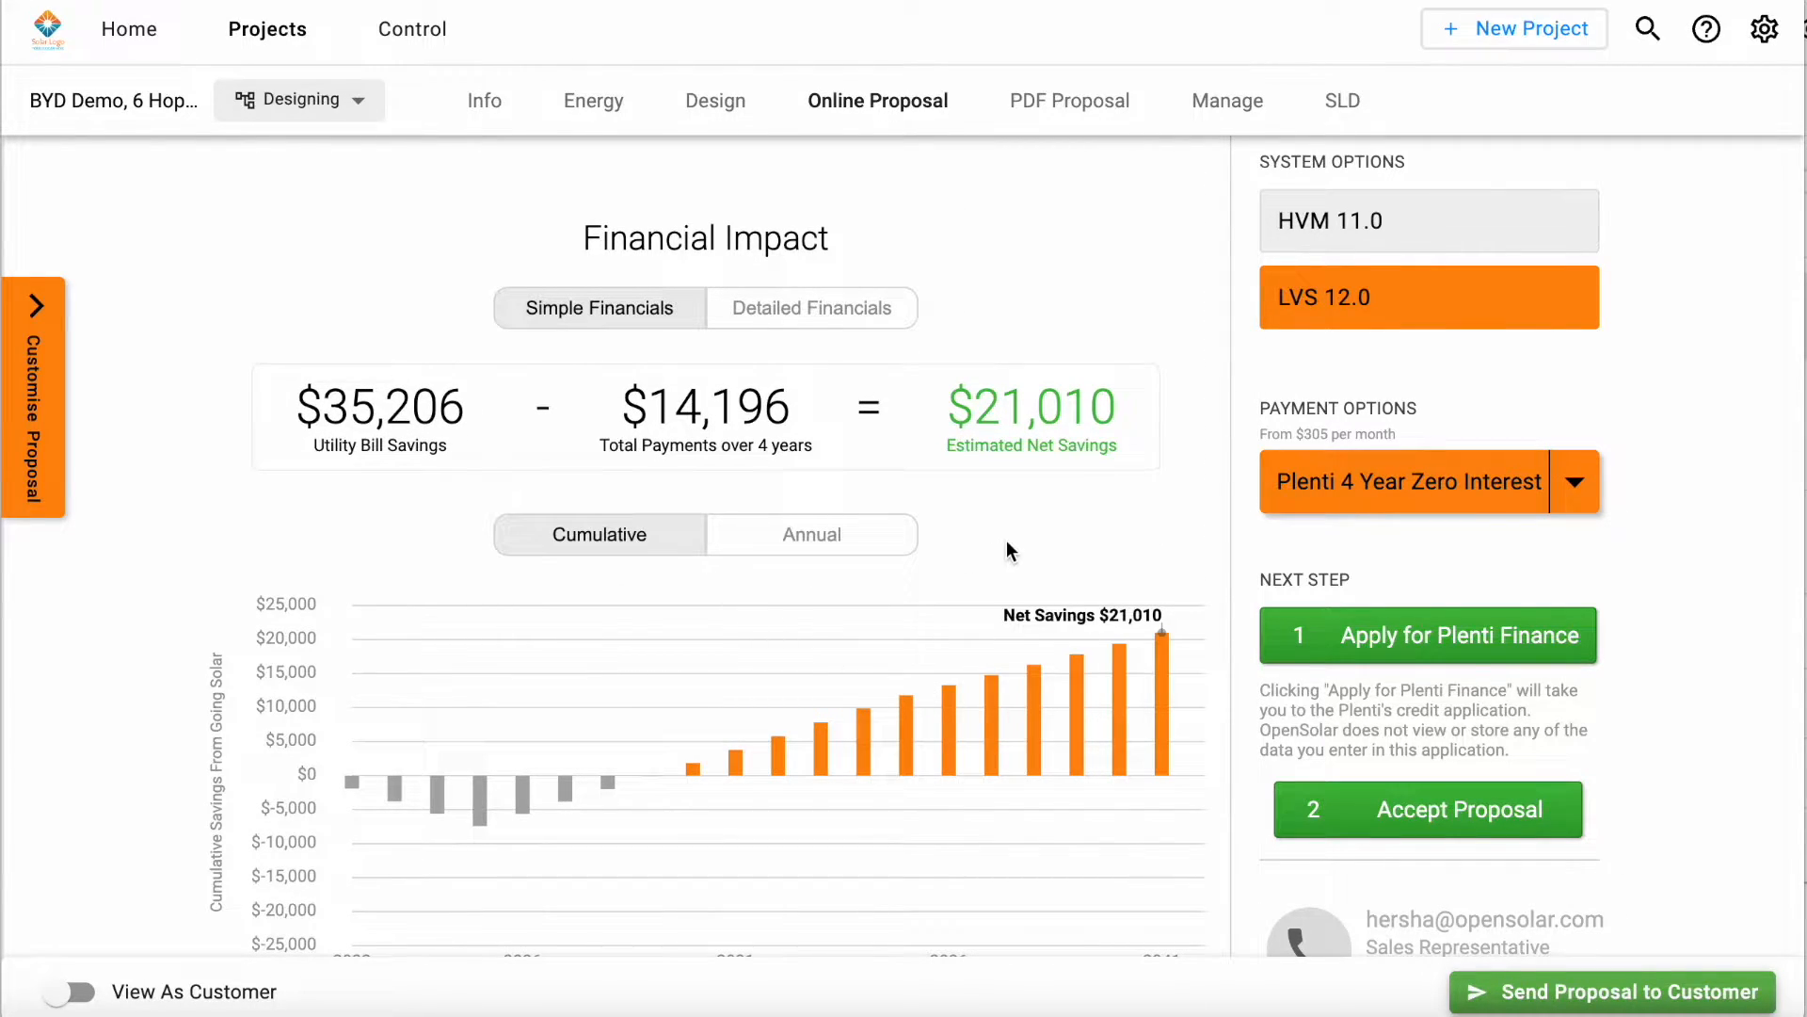
scroll(1007, 550, down, 1)
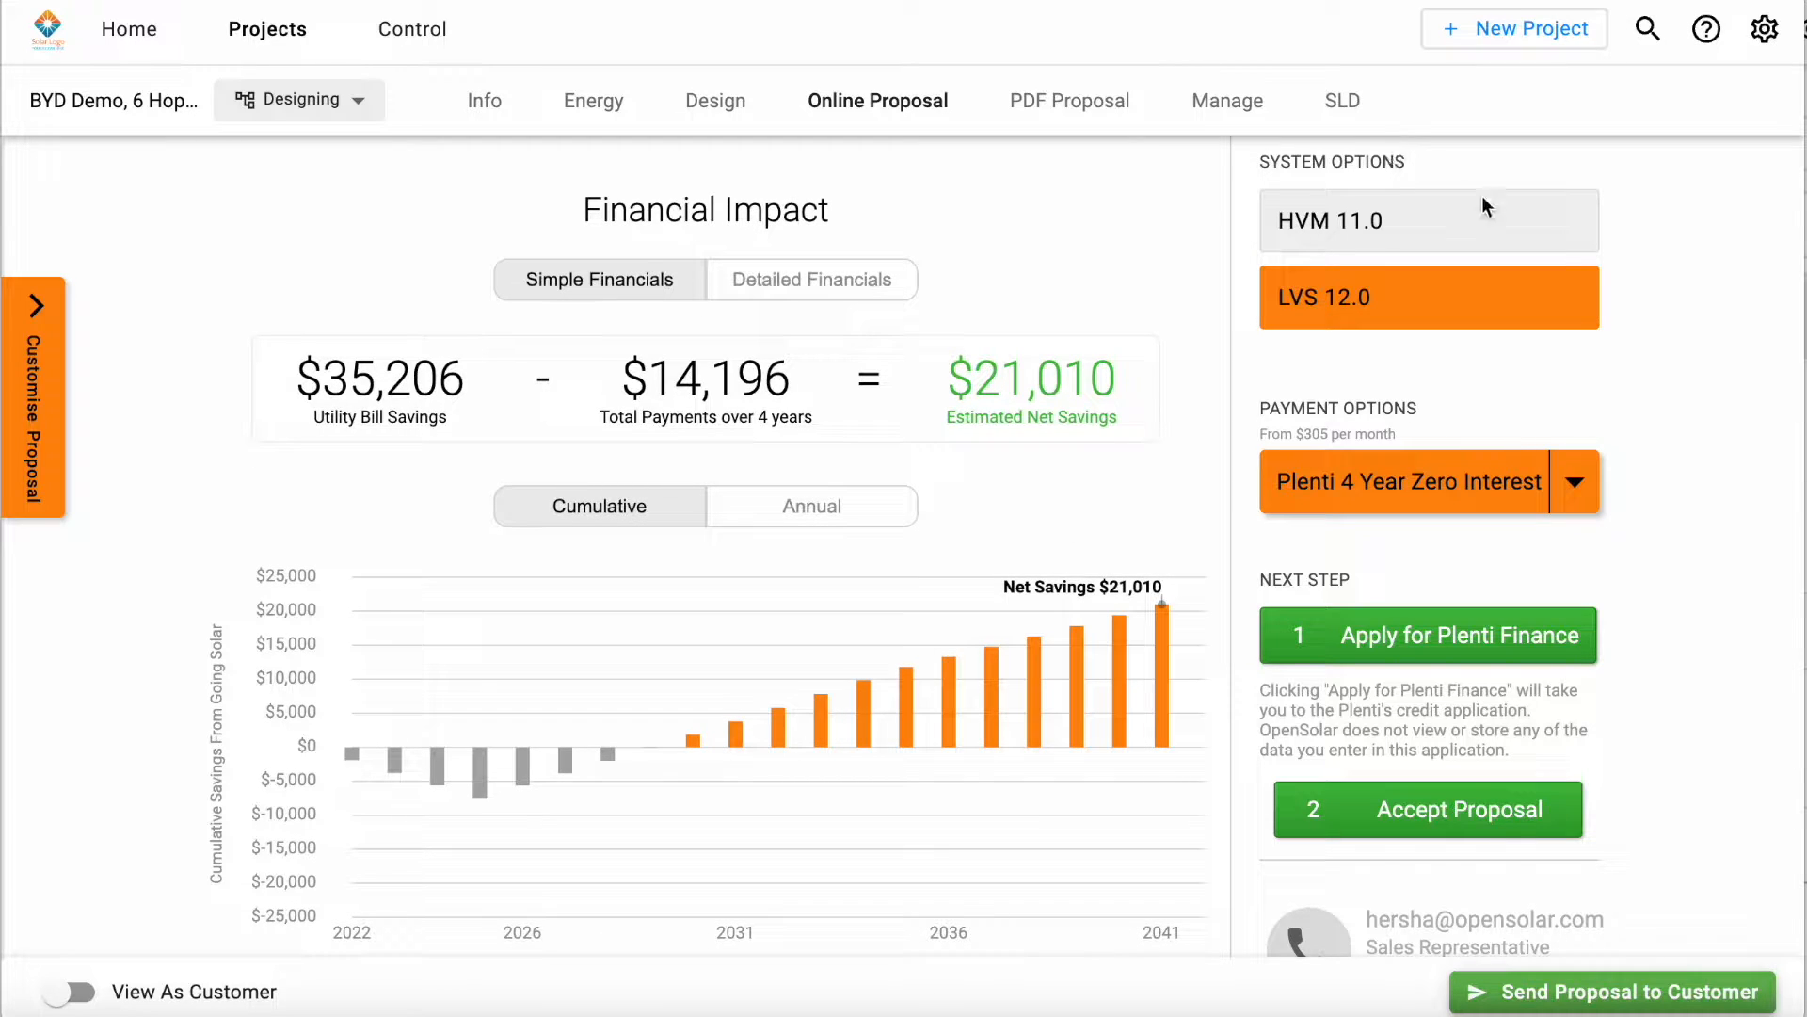
click(1574, 482)
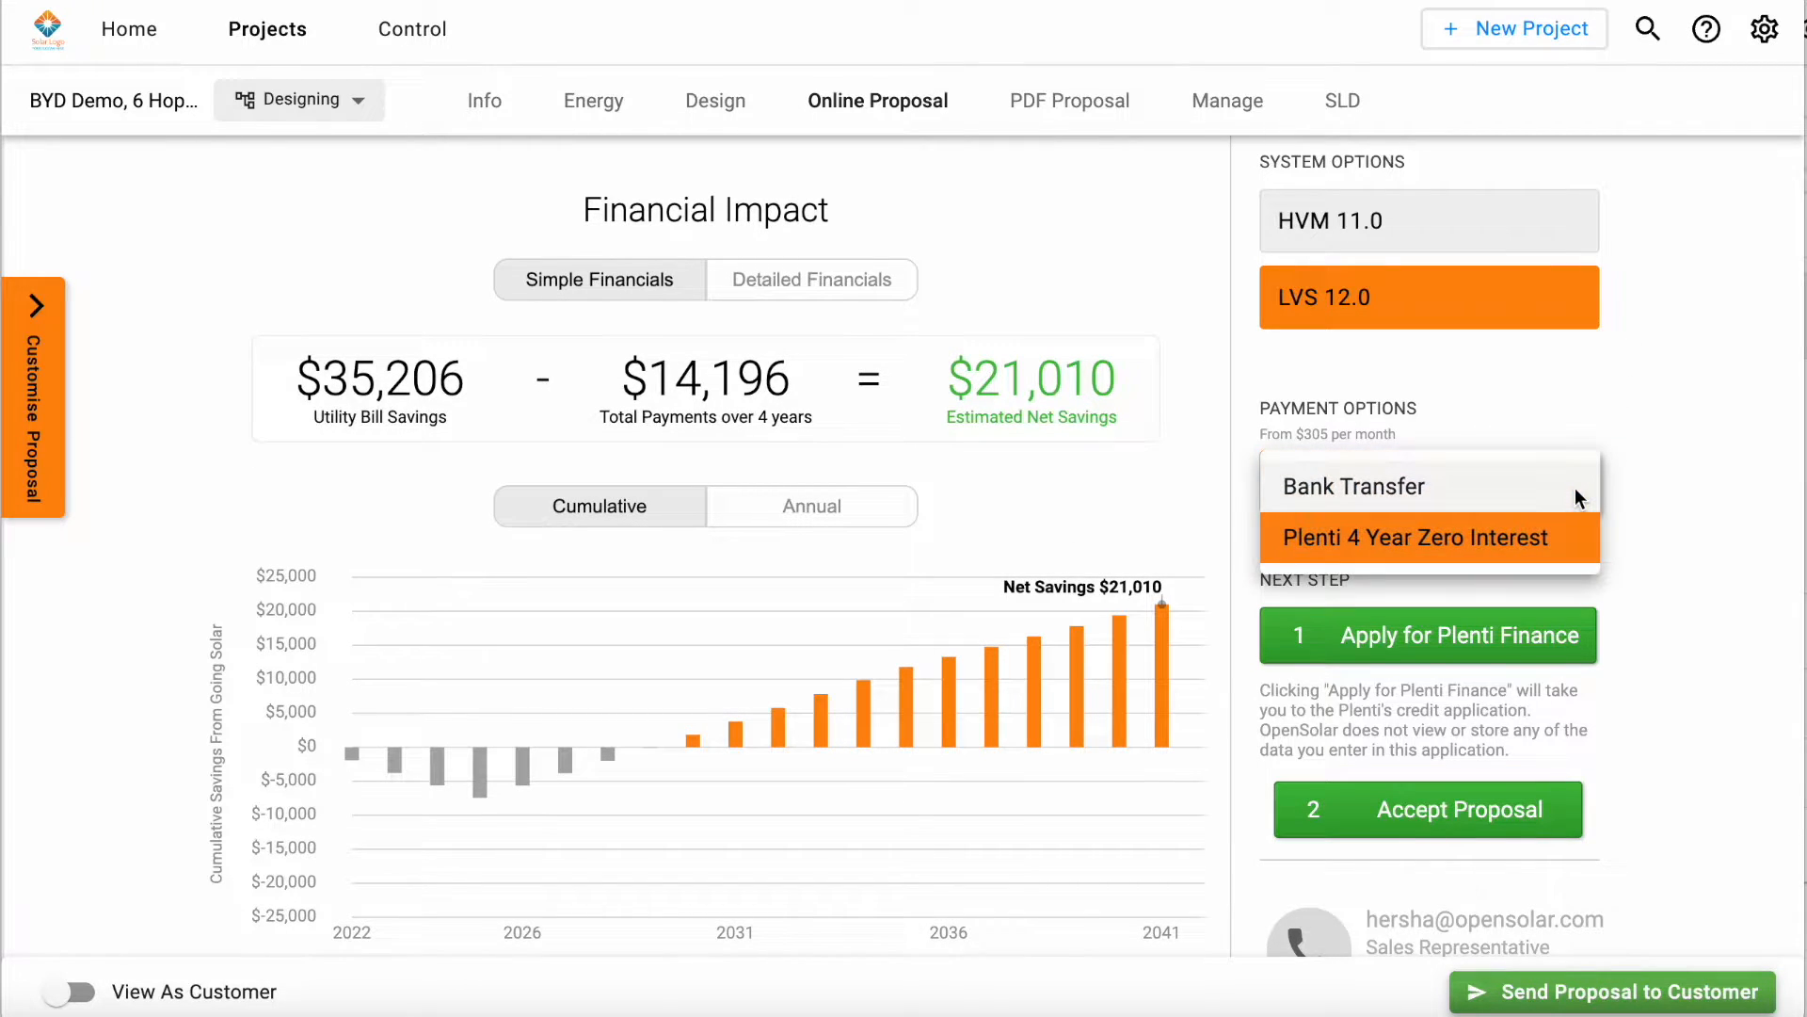
click(1444, 490)
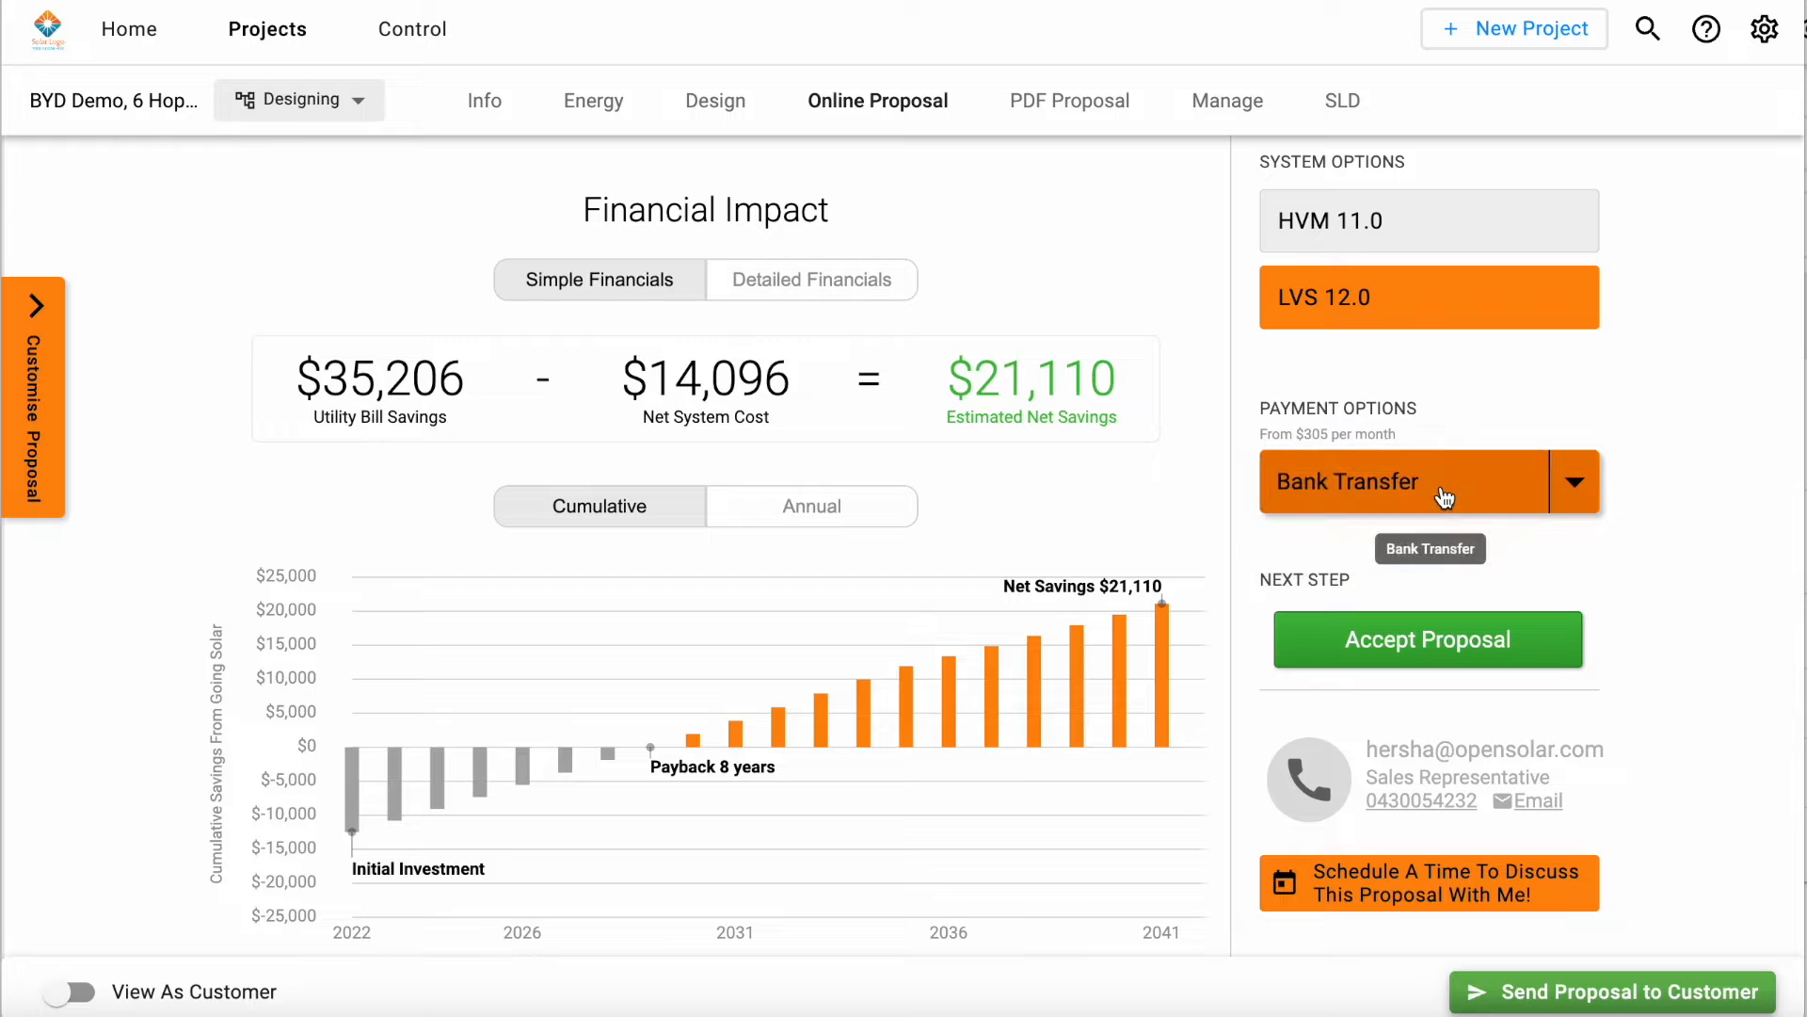
scroll(1076, 576, down, 1)
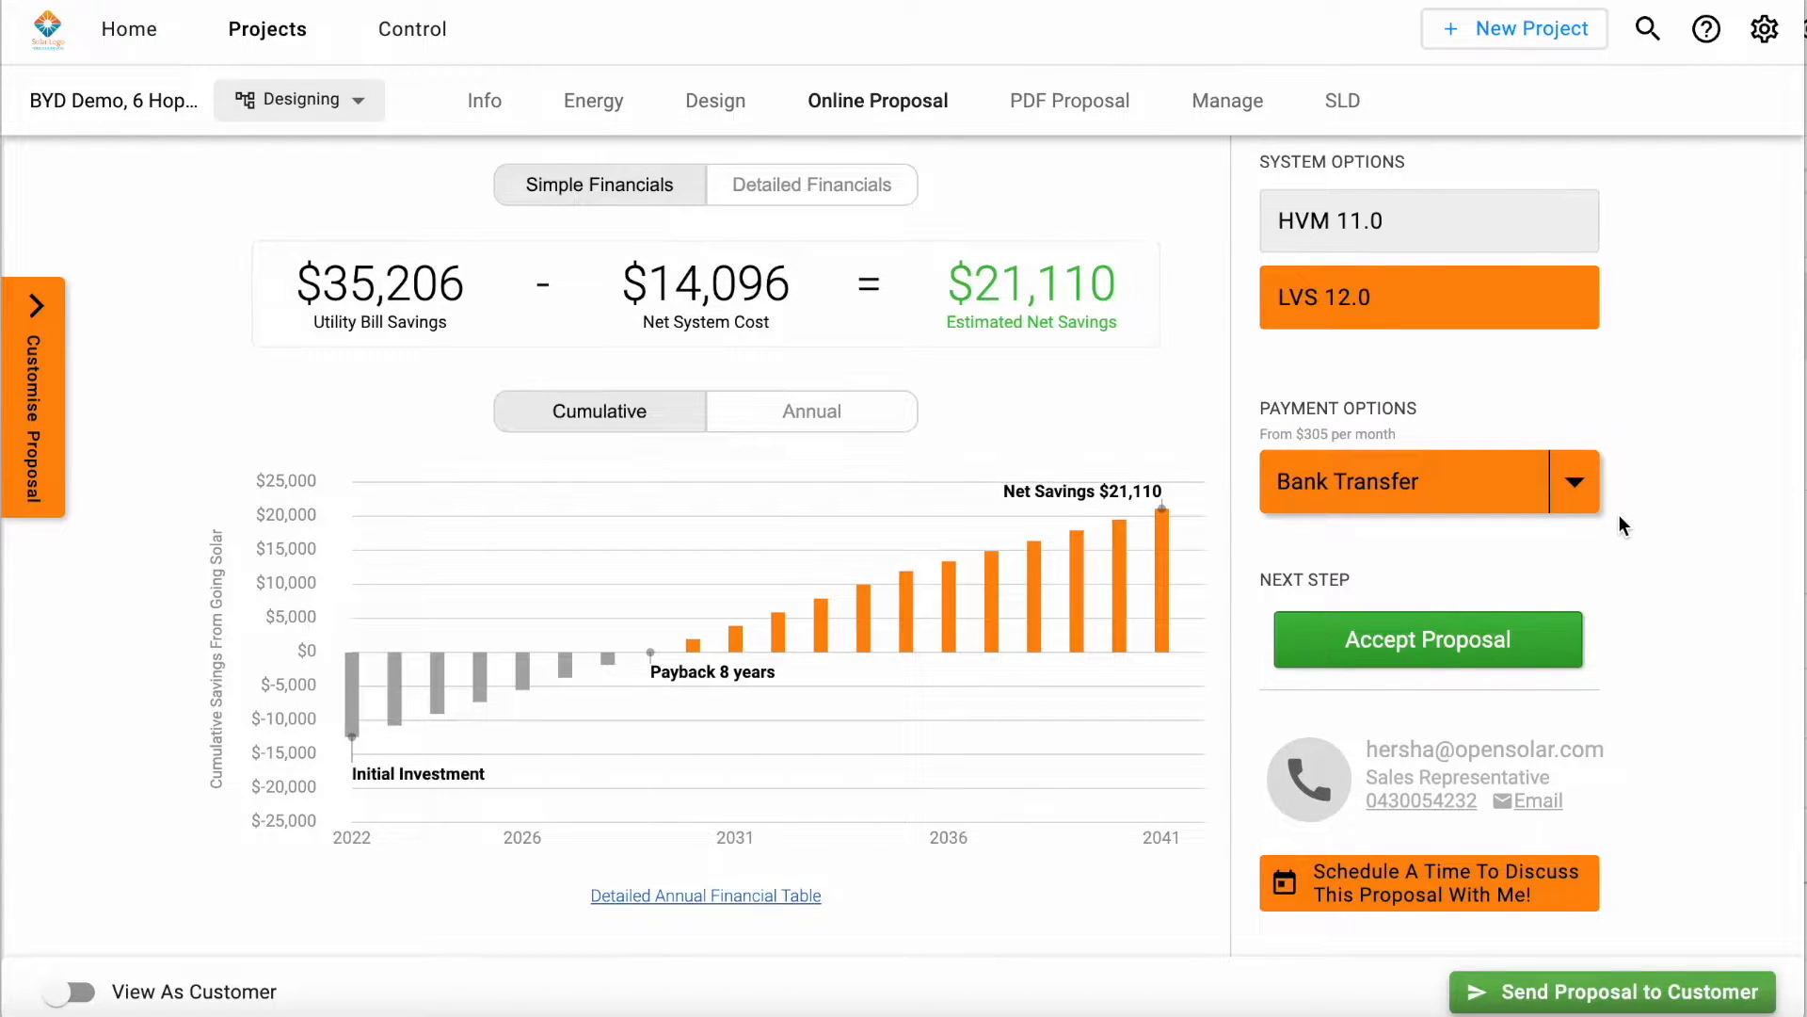
Step: Change the payment option to Plenti 4 Year Zero Interest and review its Financial Impact chart and quotation
scroll(1597, 504, down, 1)
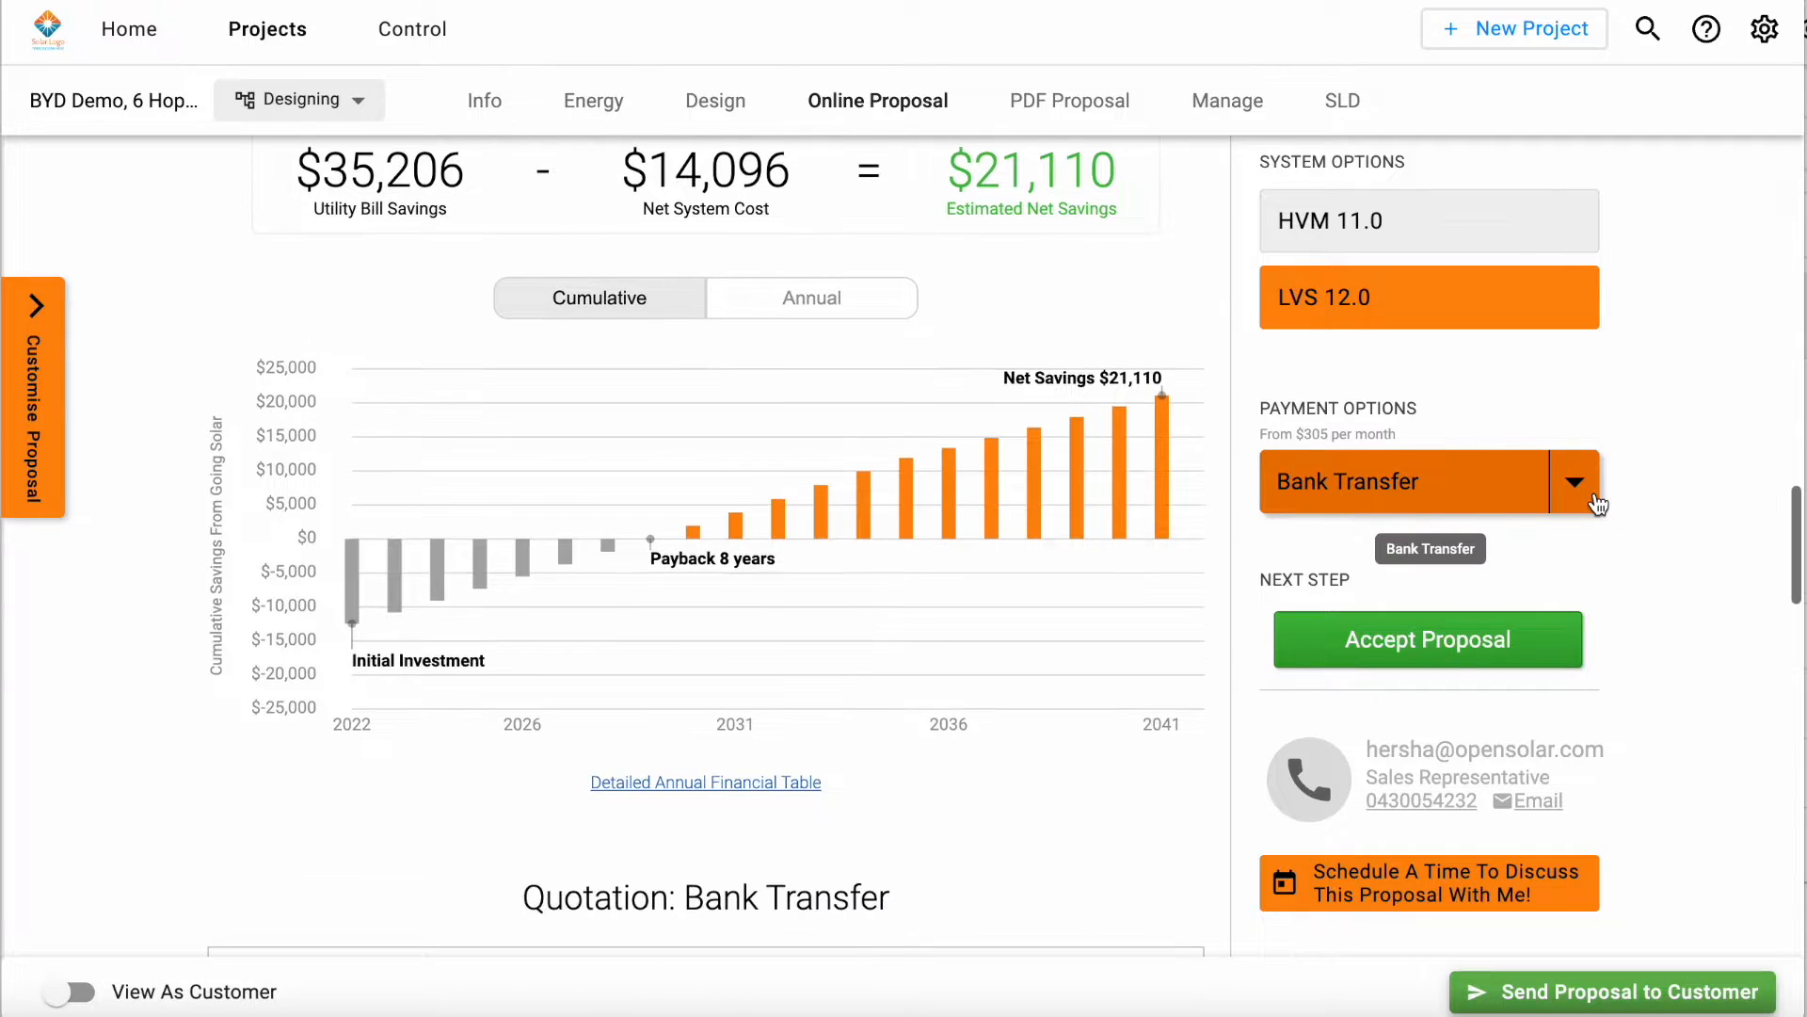
scroll(1598, 504, up, 1)
click(1565, 482)
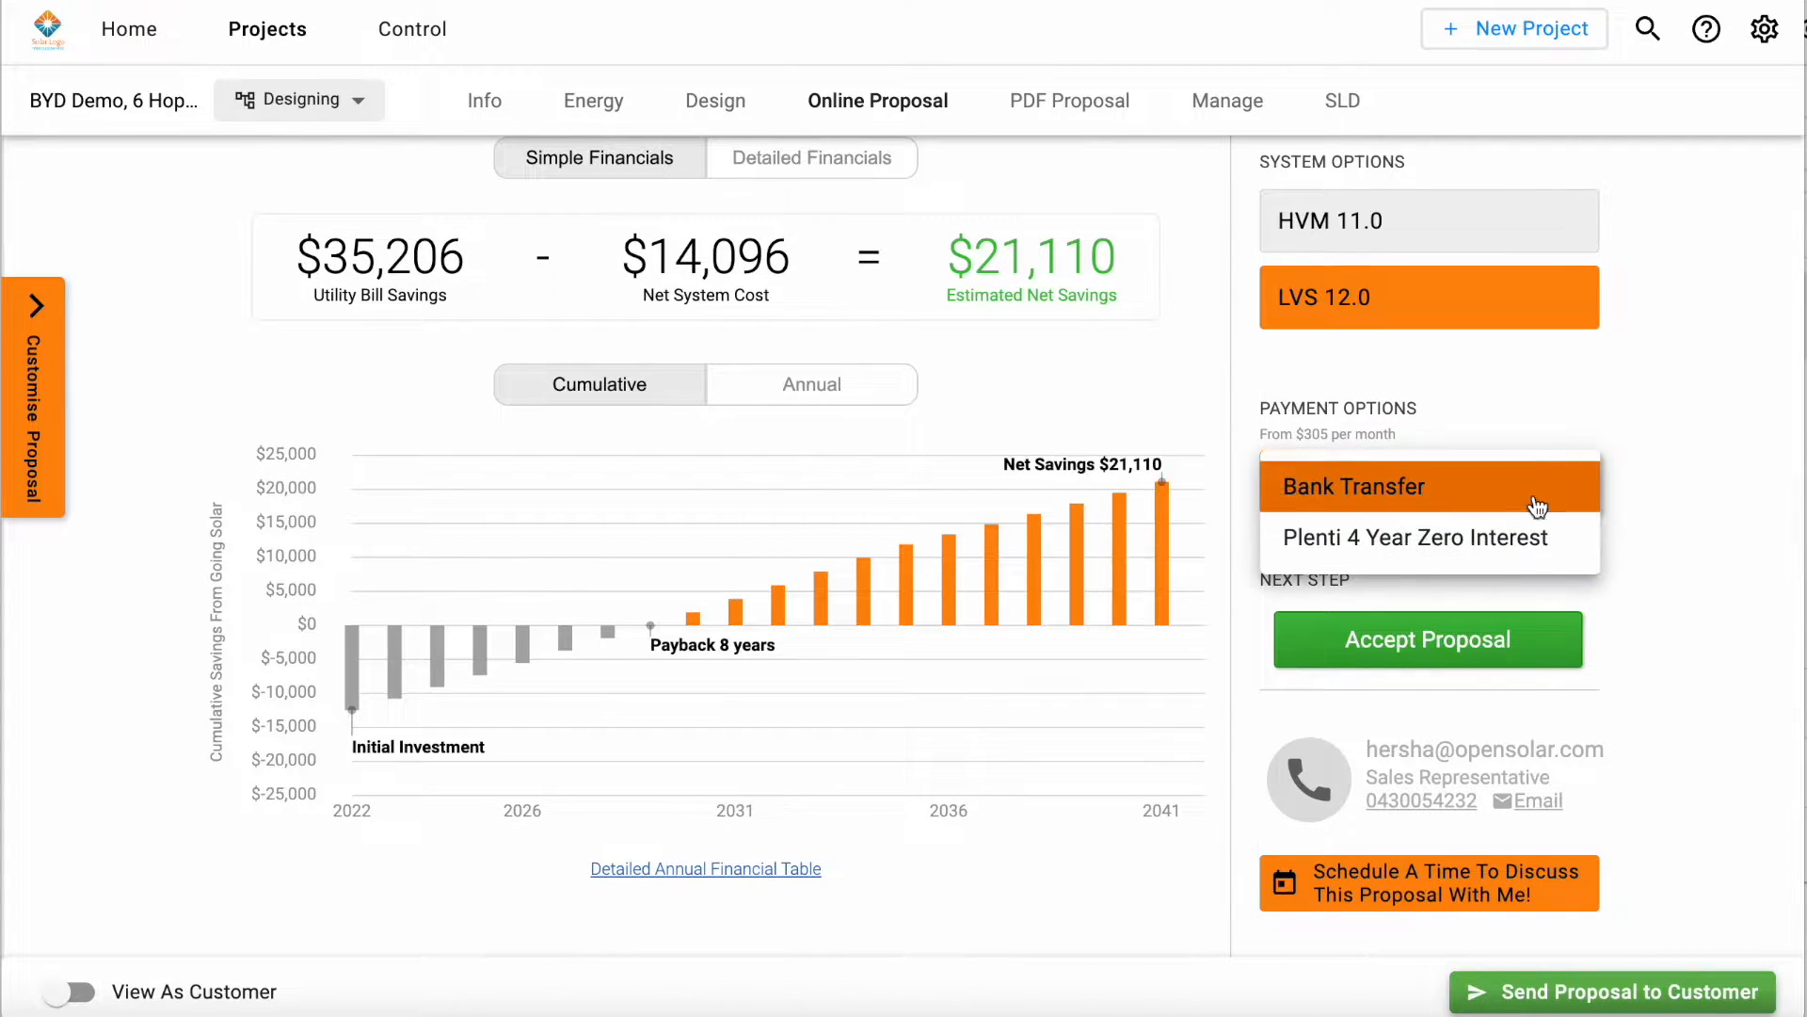
click(1412, 543)
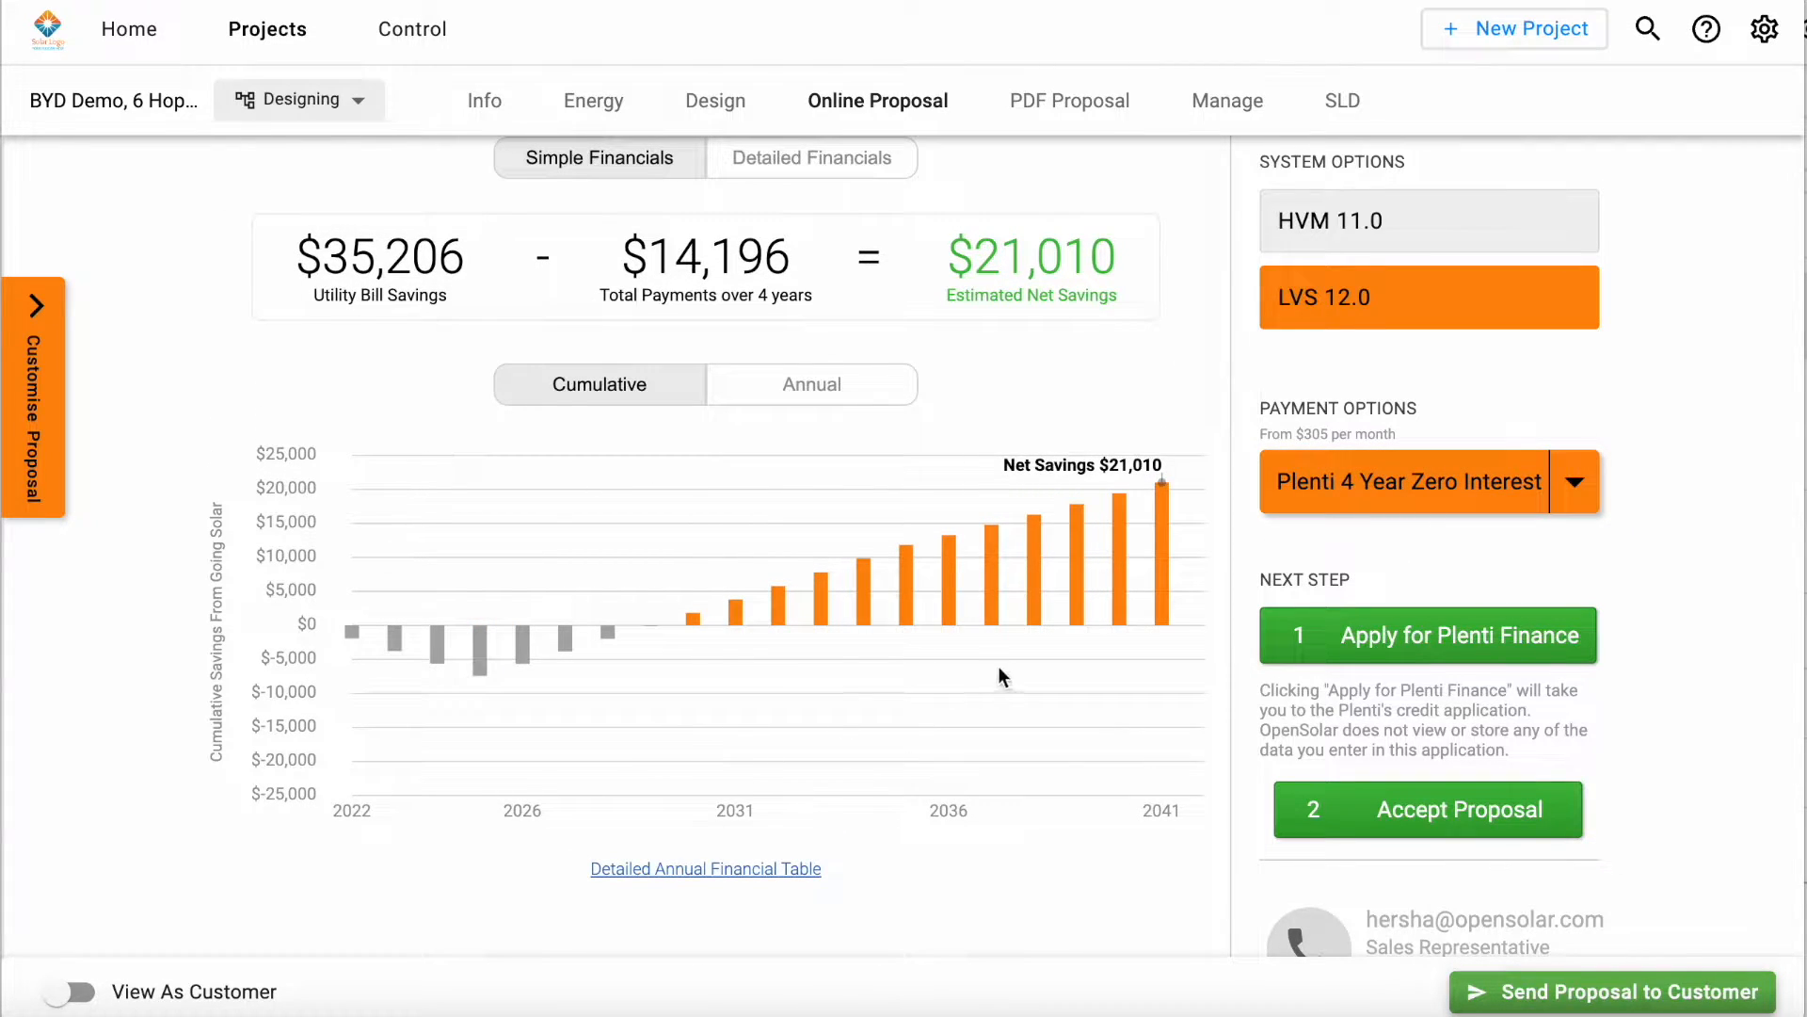
scroll(1218, 574, down, 1)
scroll(1219, 578, down, 5)
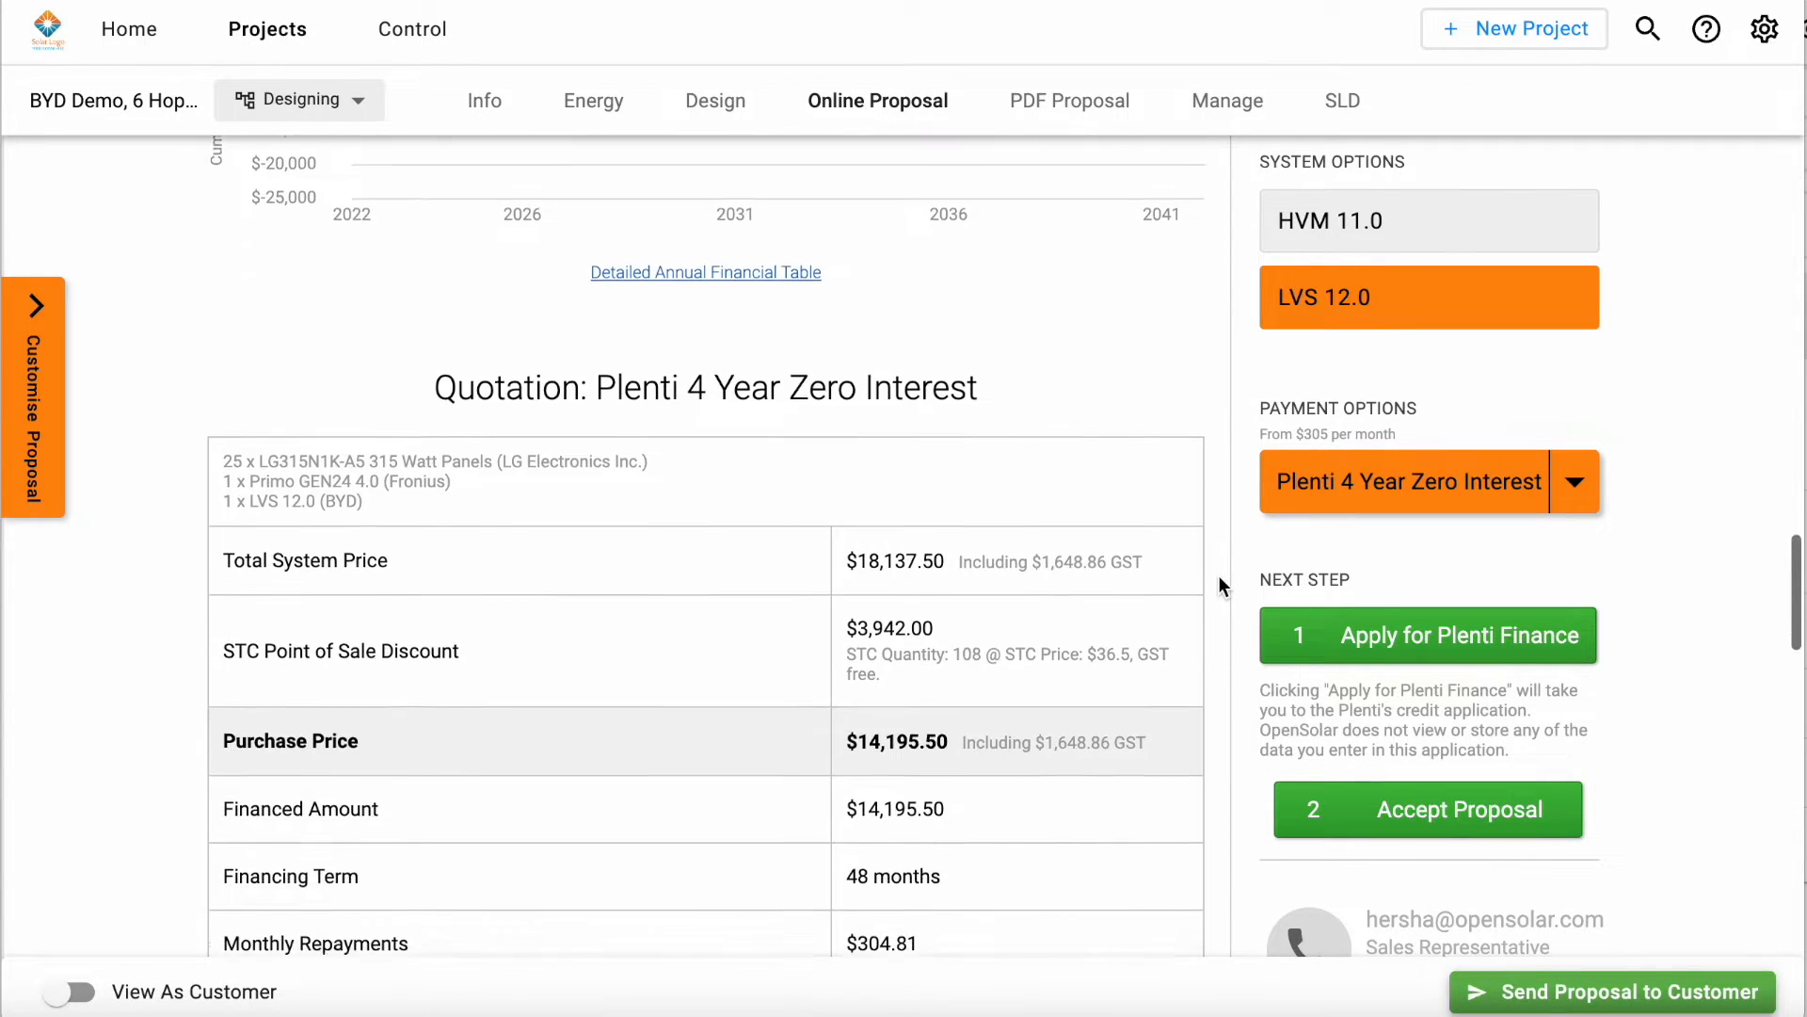
scroll(1219, 574, down, 2)
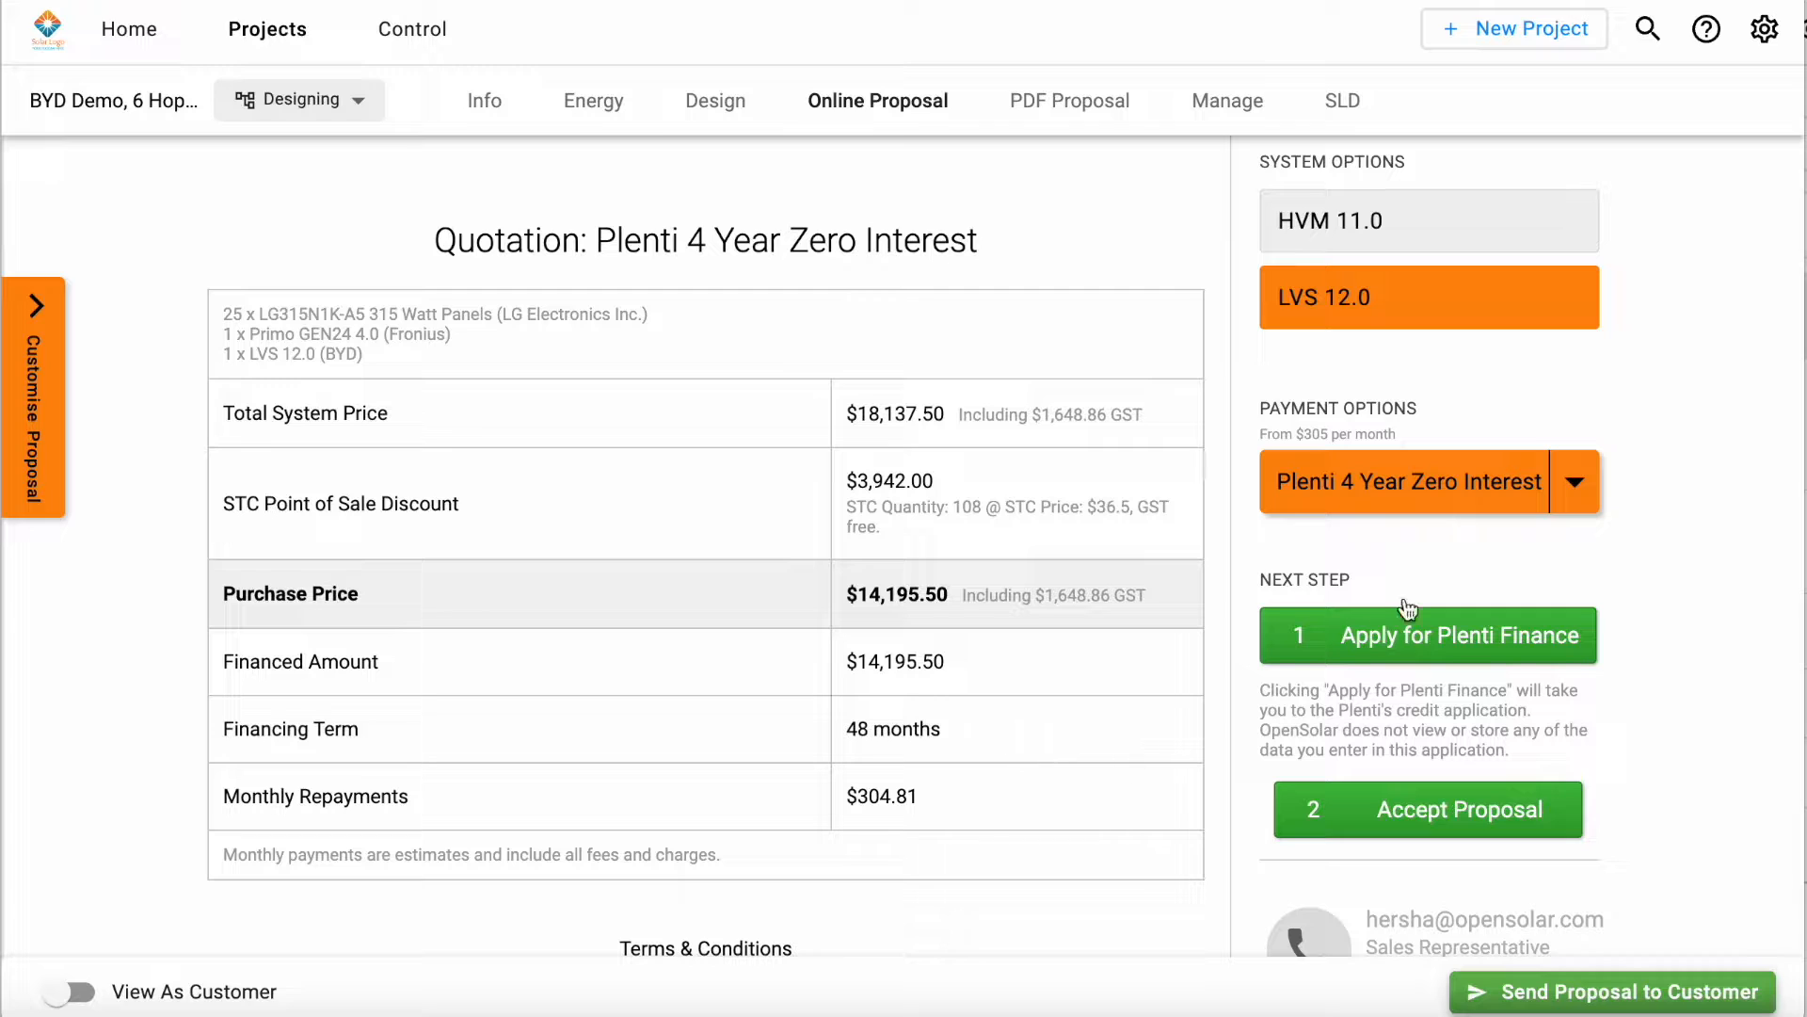
Step: Switch the payment option to Bank Transfer and back to Plenti 4 Year Zero Interest to compare the two quotations
click(1476, 487)
click(1411, 486)
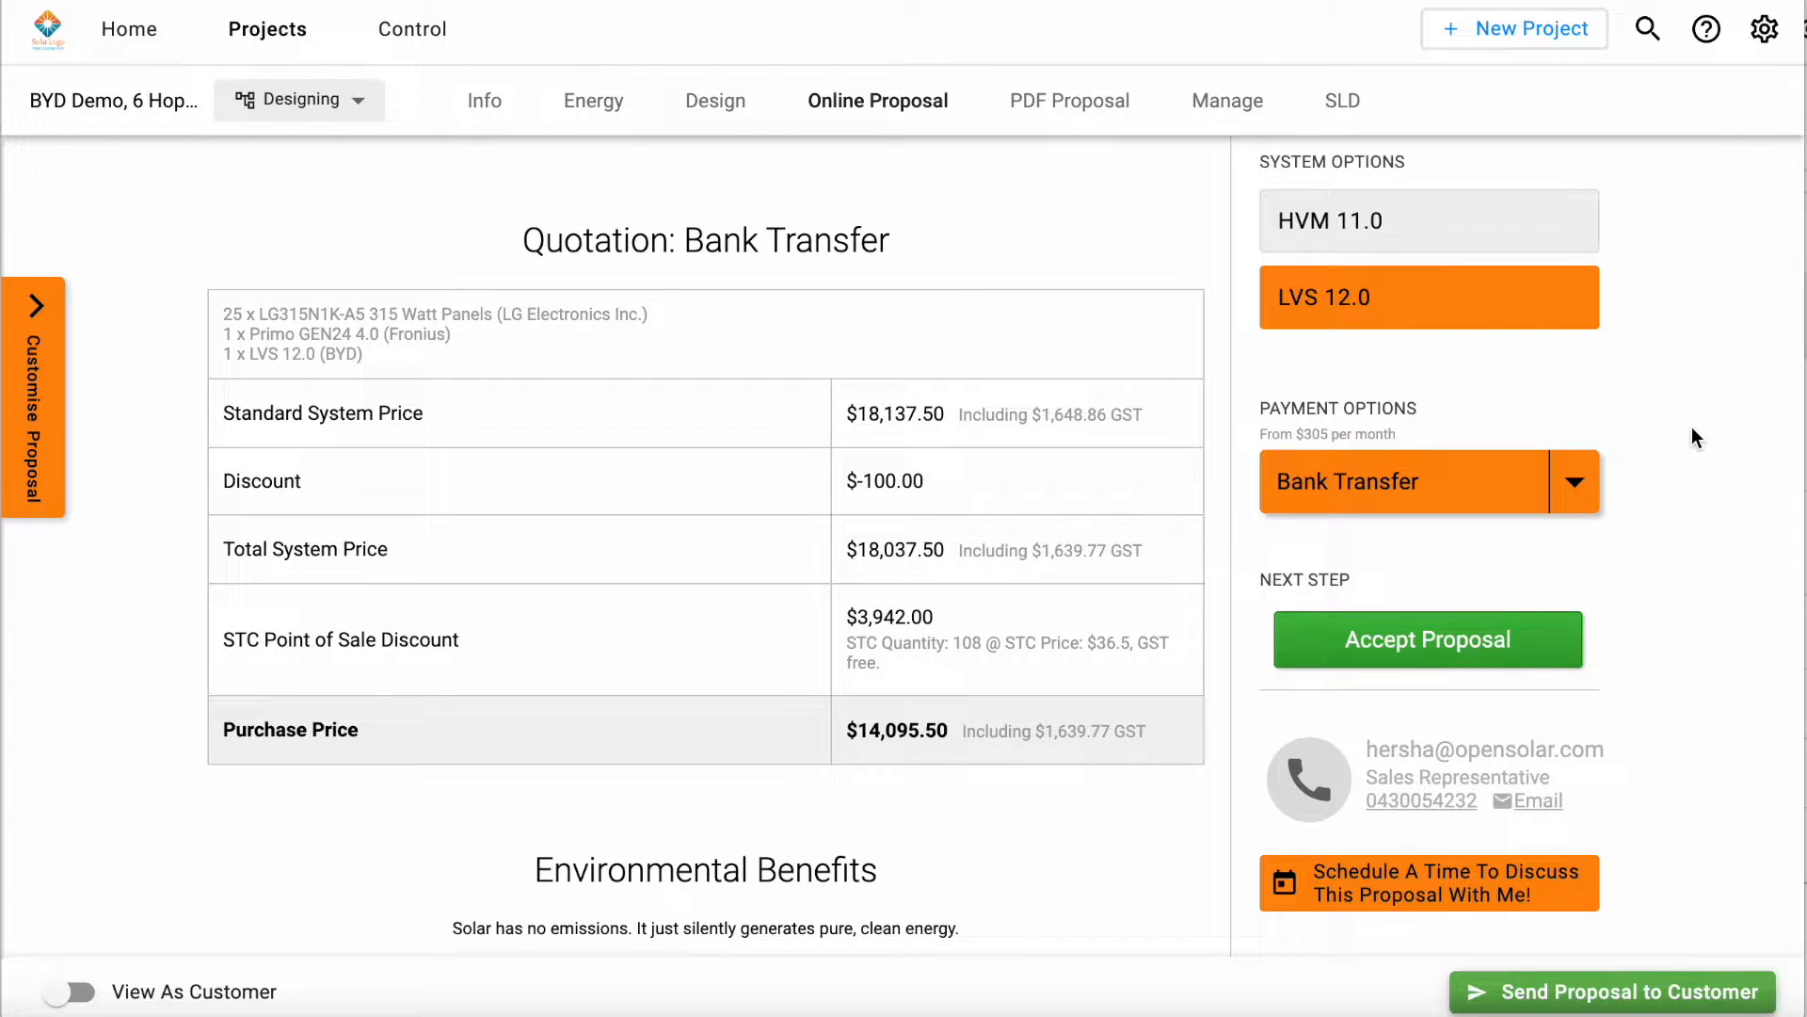
click(1506, 482)
click(1412, 543)
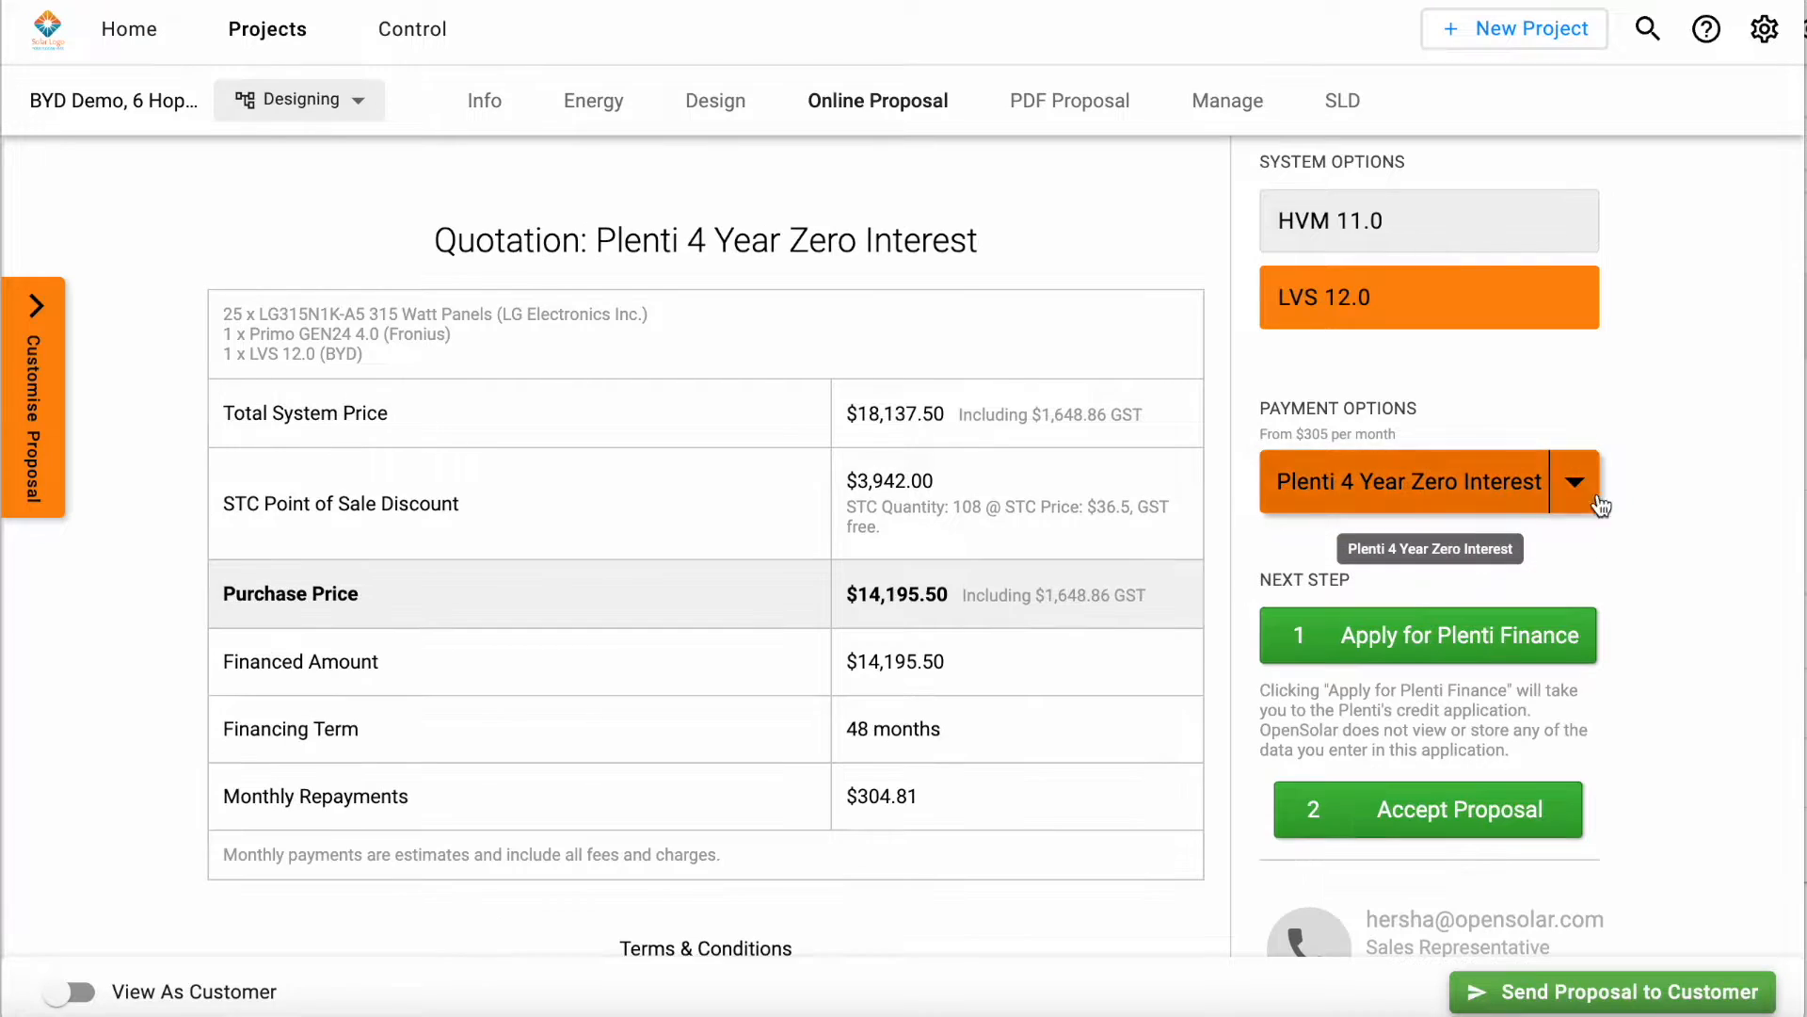
scroll(1664, 522, down, 1)
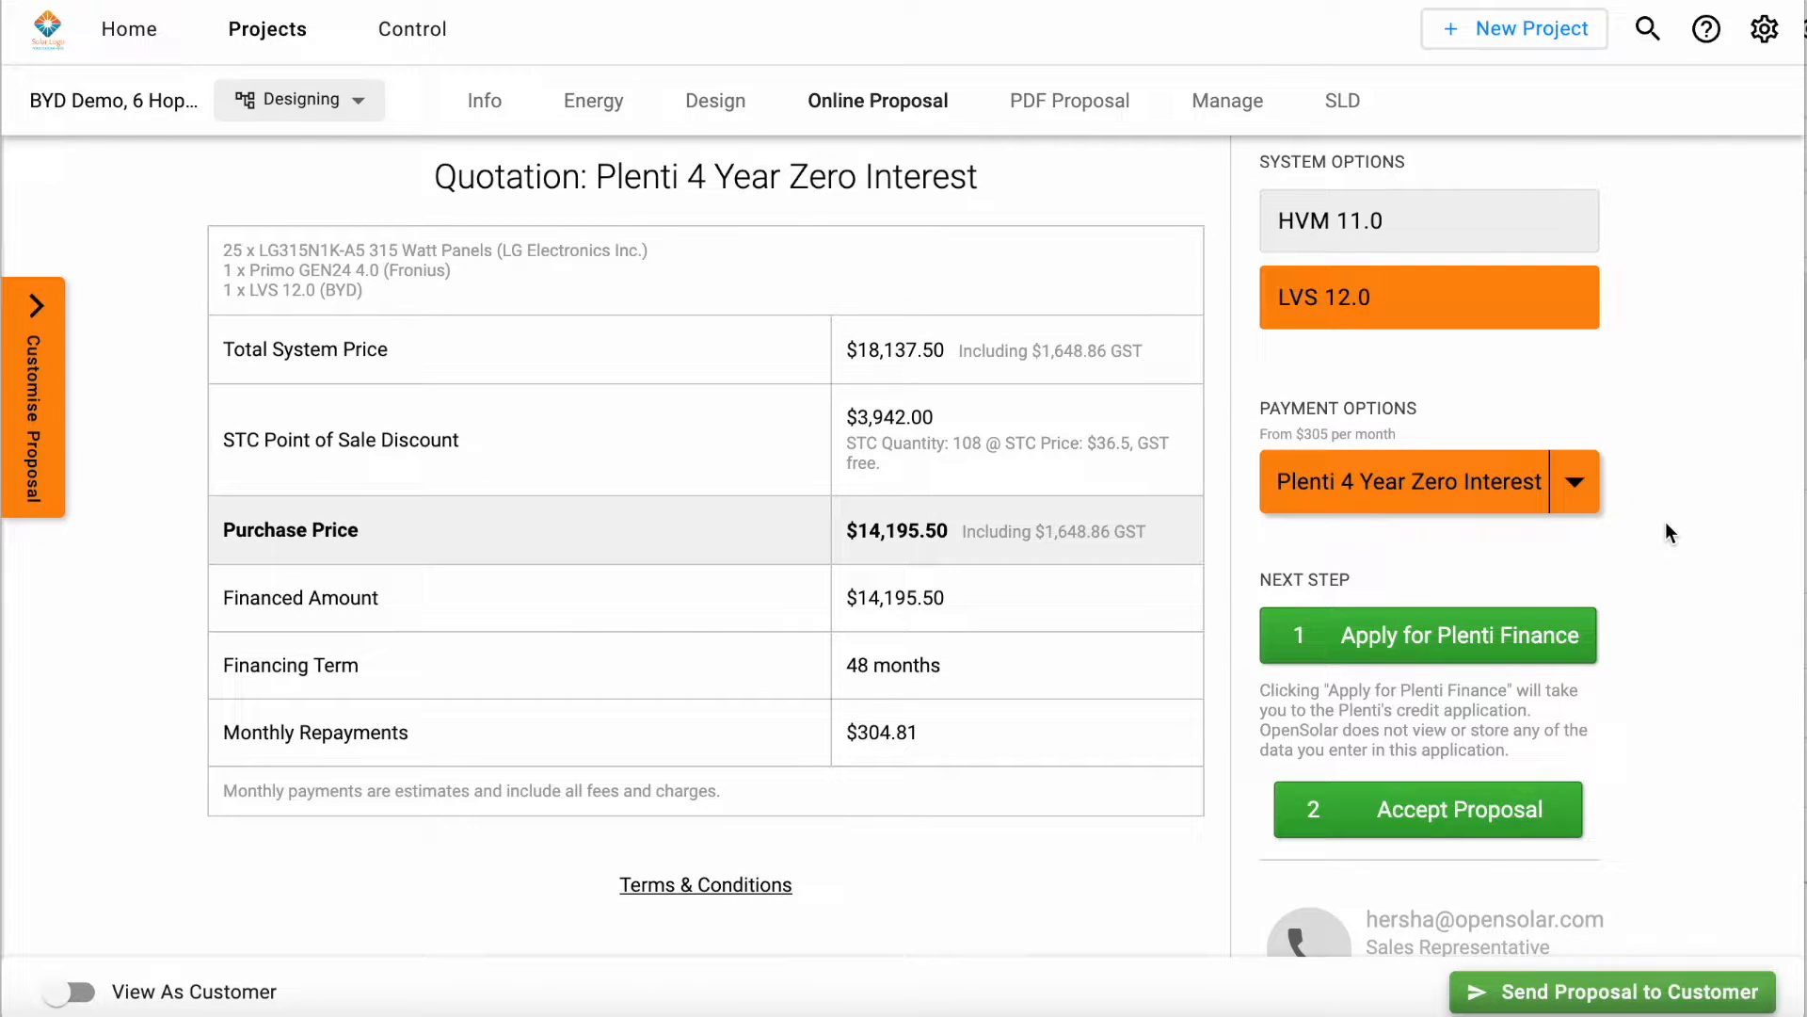
Step: Open the Plenti finance application, view its payment plan details, and close it without submitting
scroll(1665, 522, down, 1)
click(1419, 635)
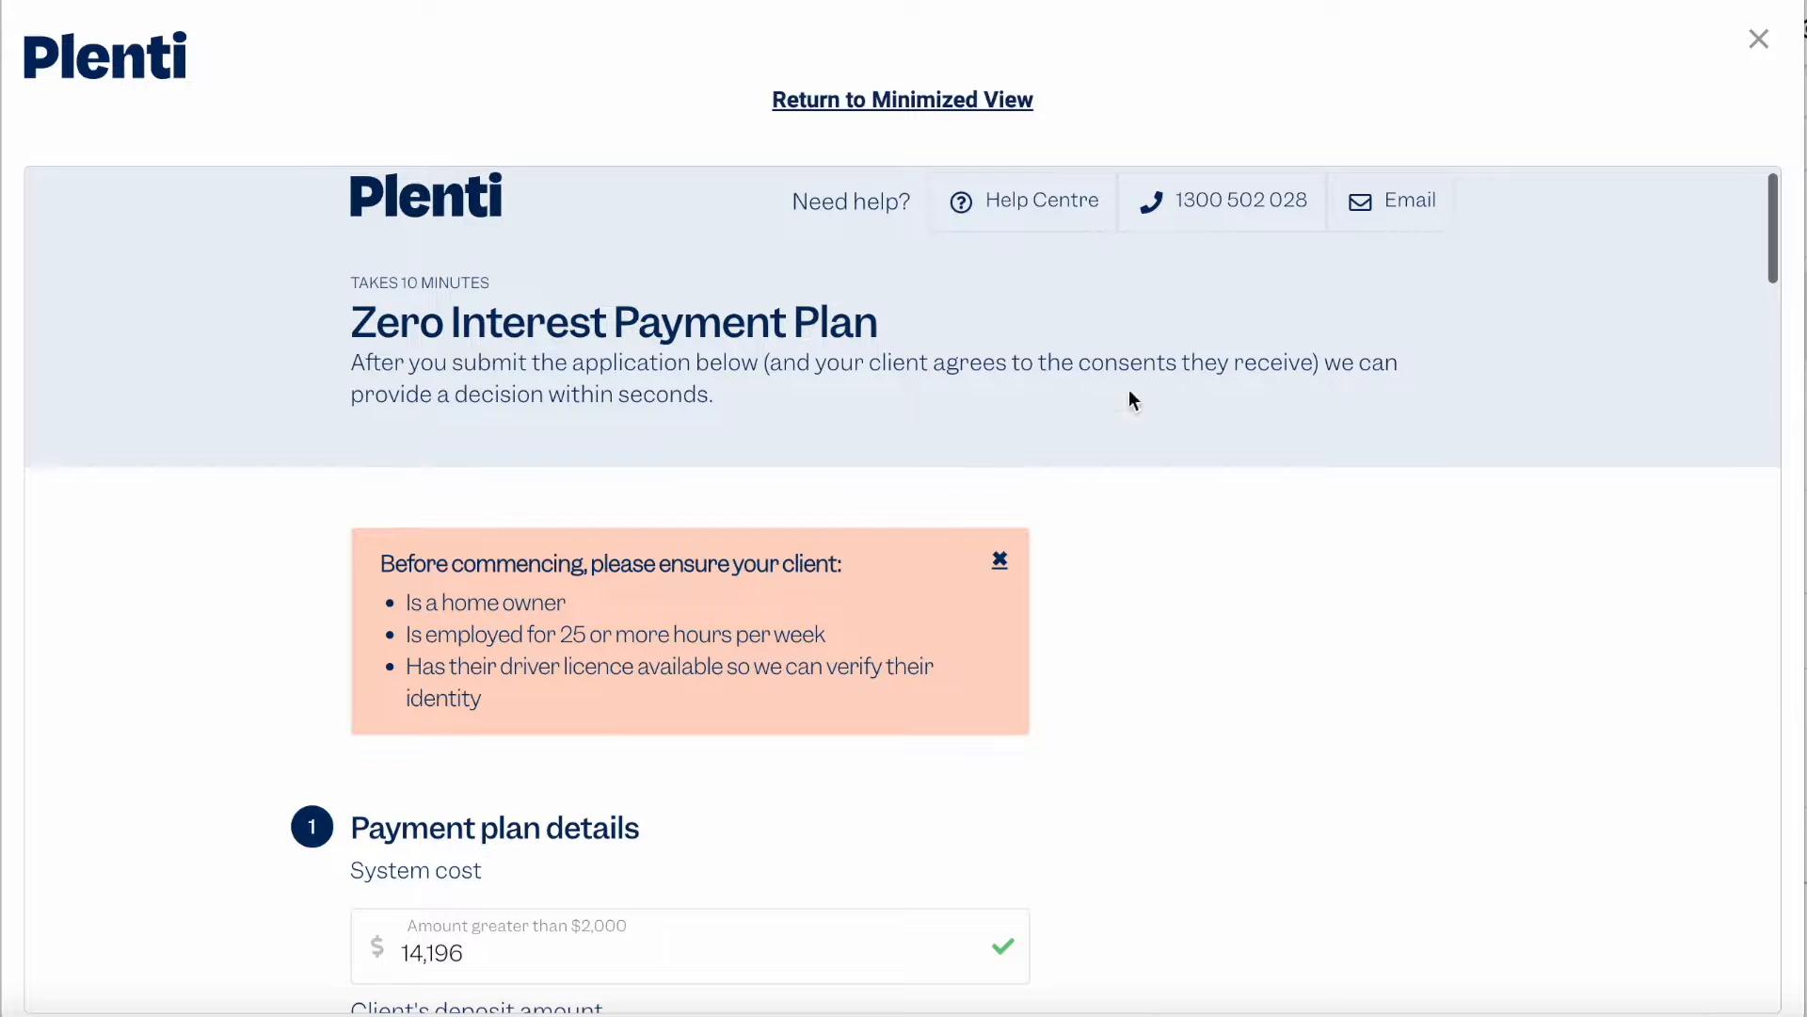
scroll(1256, 635, down, 5)
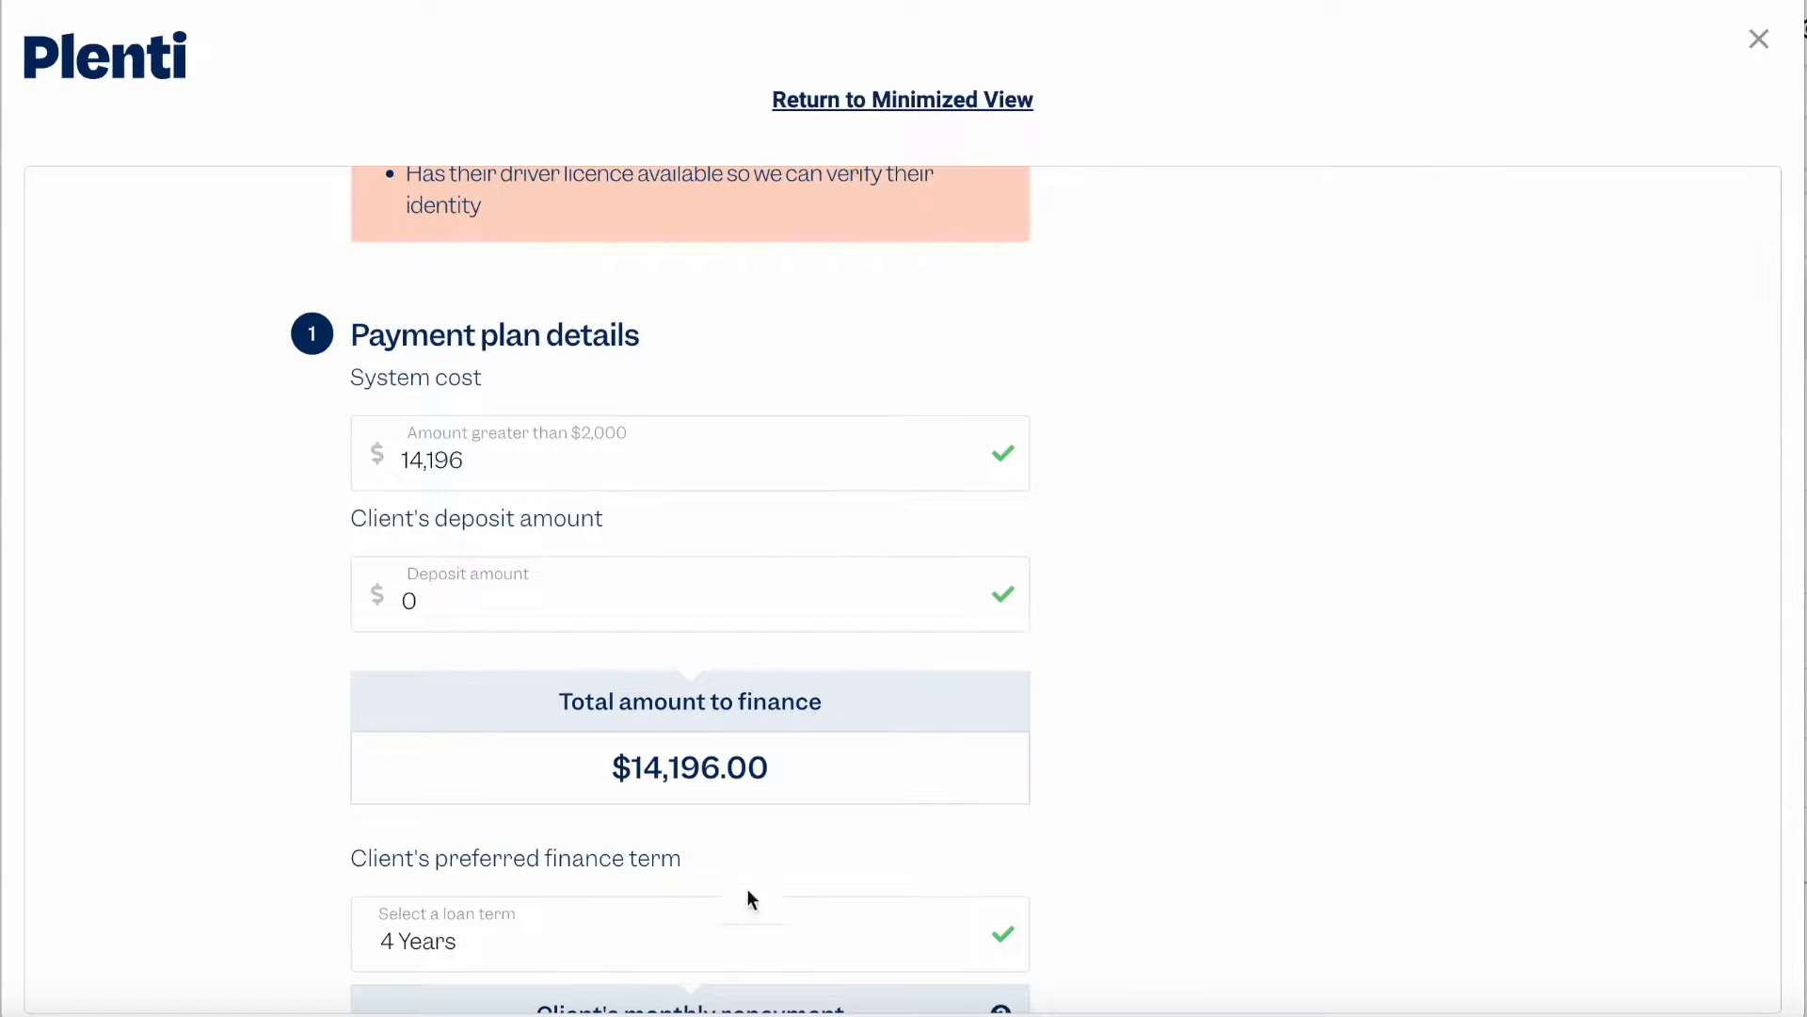
click(1758, 42)
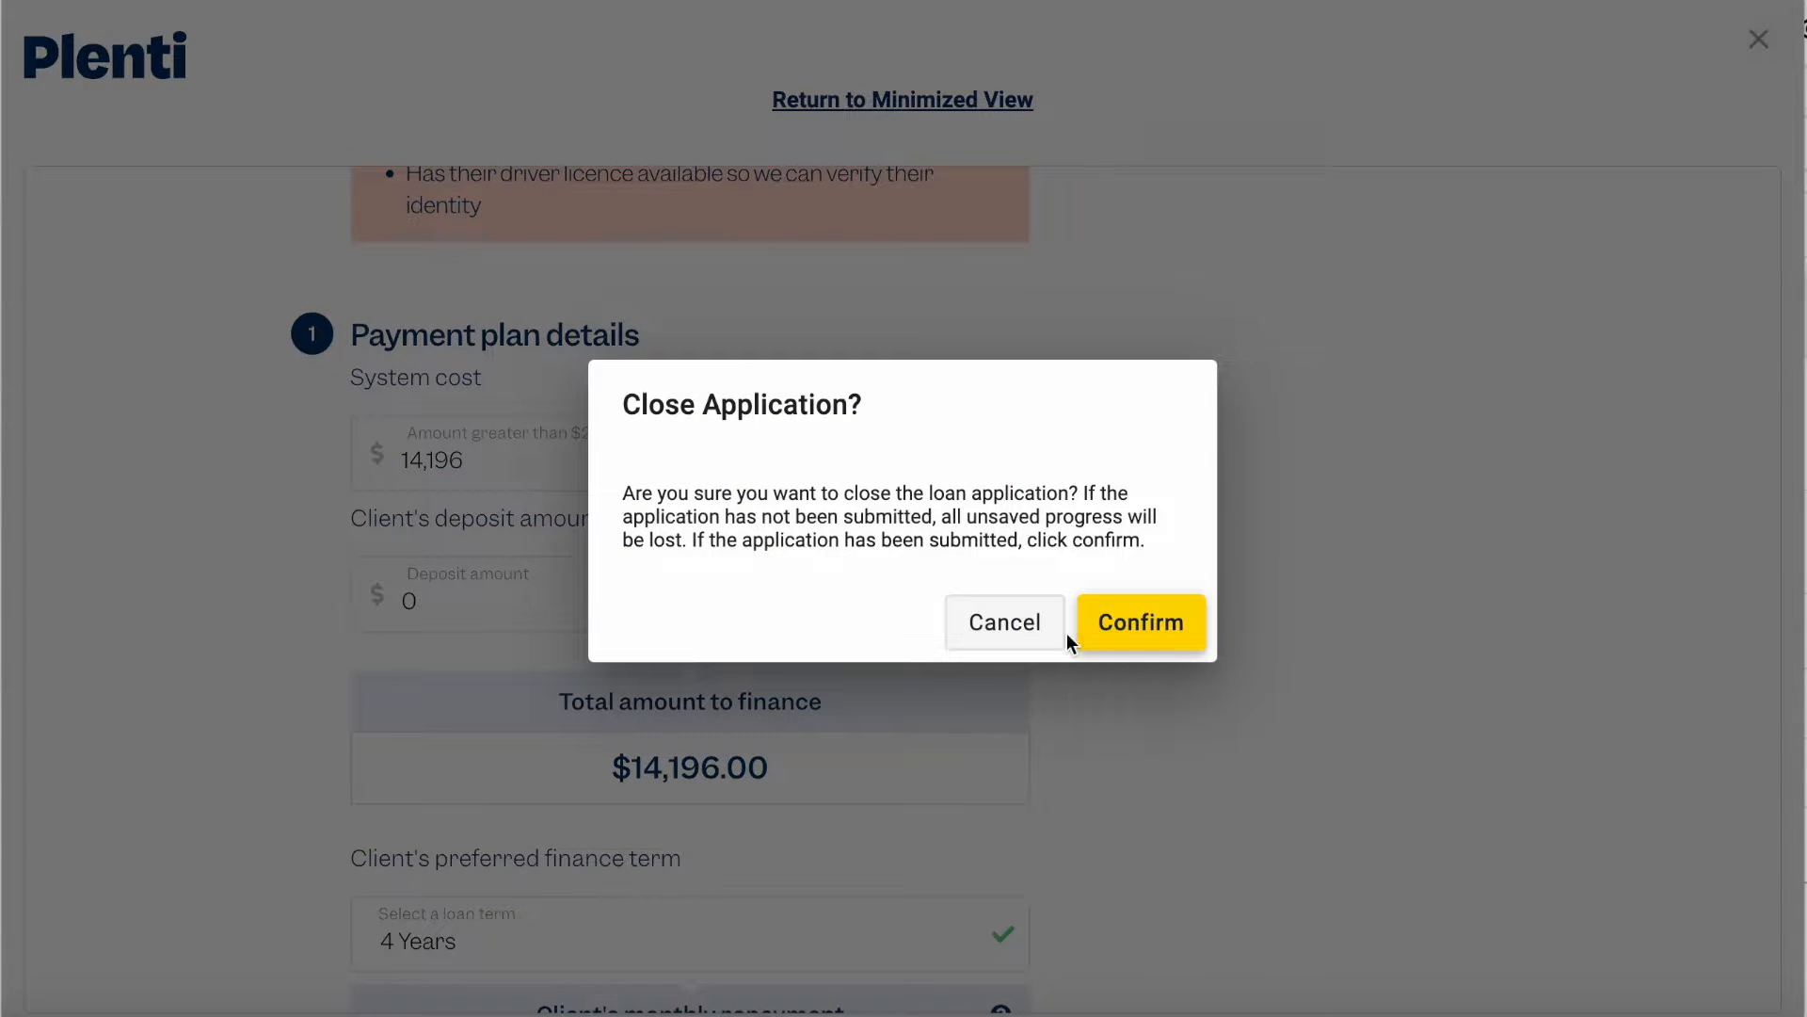
click(1111, 623)
Step: Review the Environmental Benefits, Customer Testimonials, past install photo, company video and disclosures through to the end of the proposal
scroll(1207, 597, down, 8)
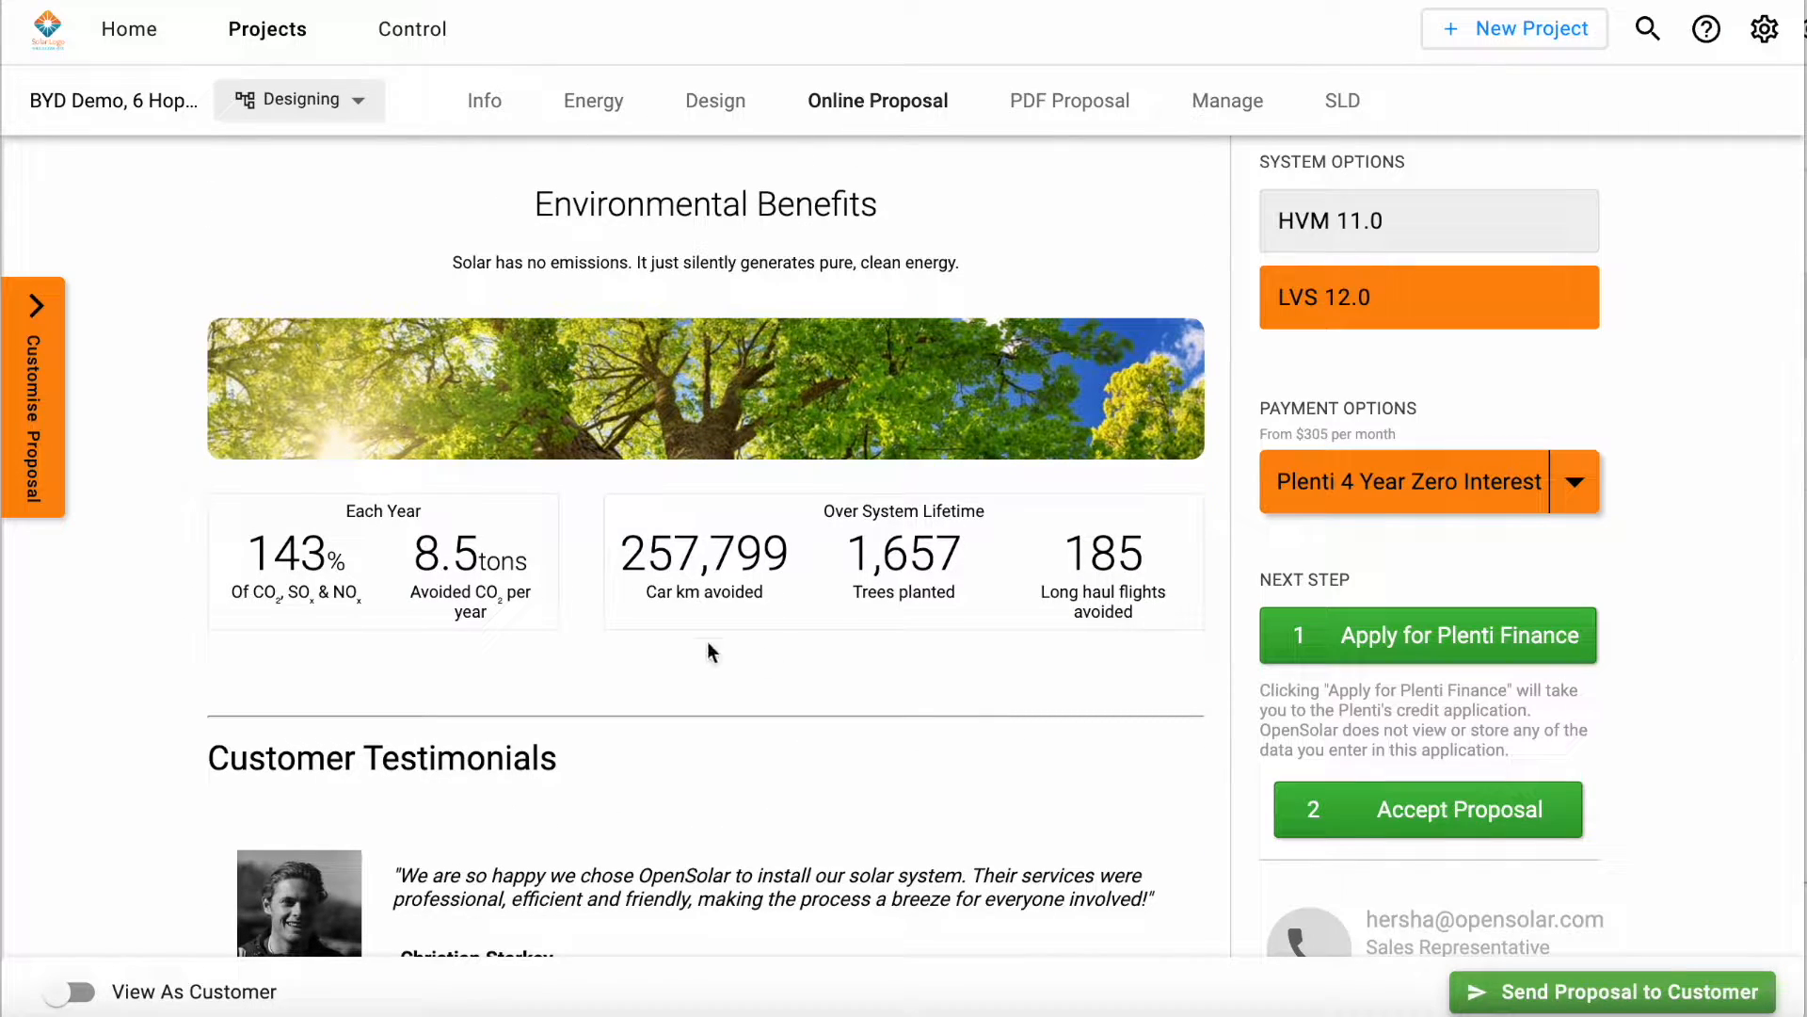
scroll(1114, 518, down, 5)
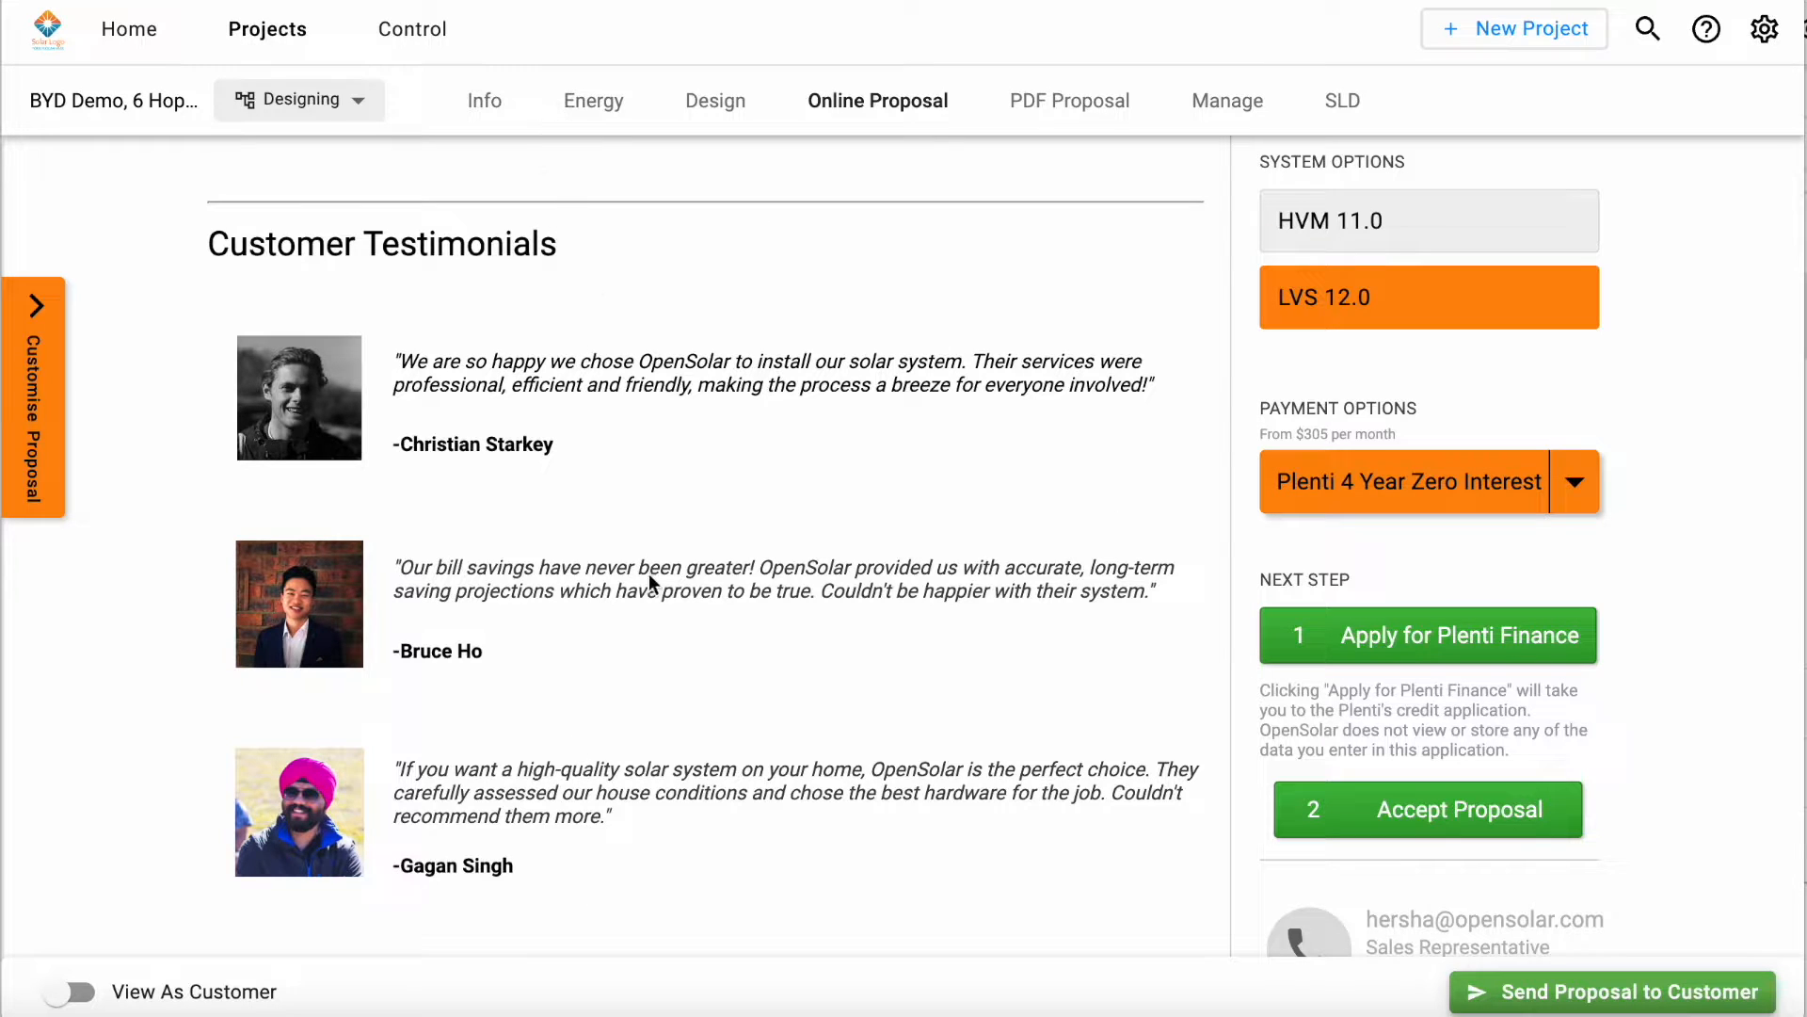
scroll(708, 723, down, 1)
scroll(708, 723, up, 1)
scroll(709, 725, down, 6)
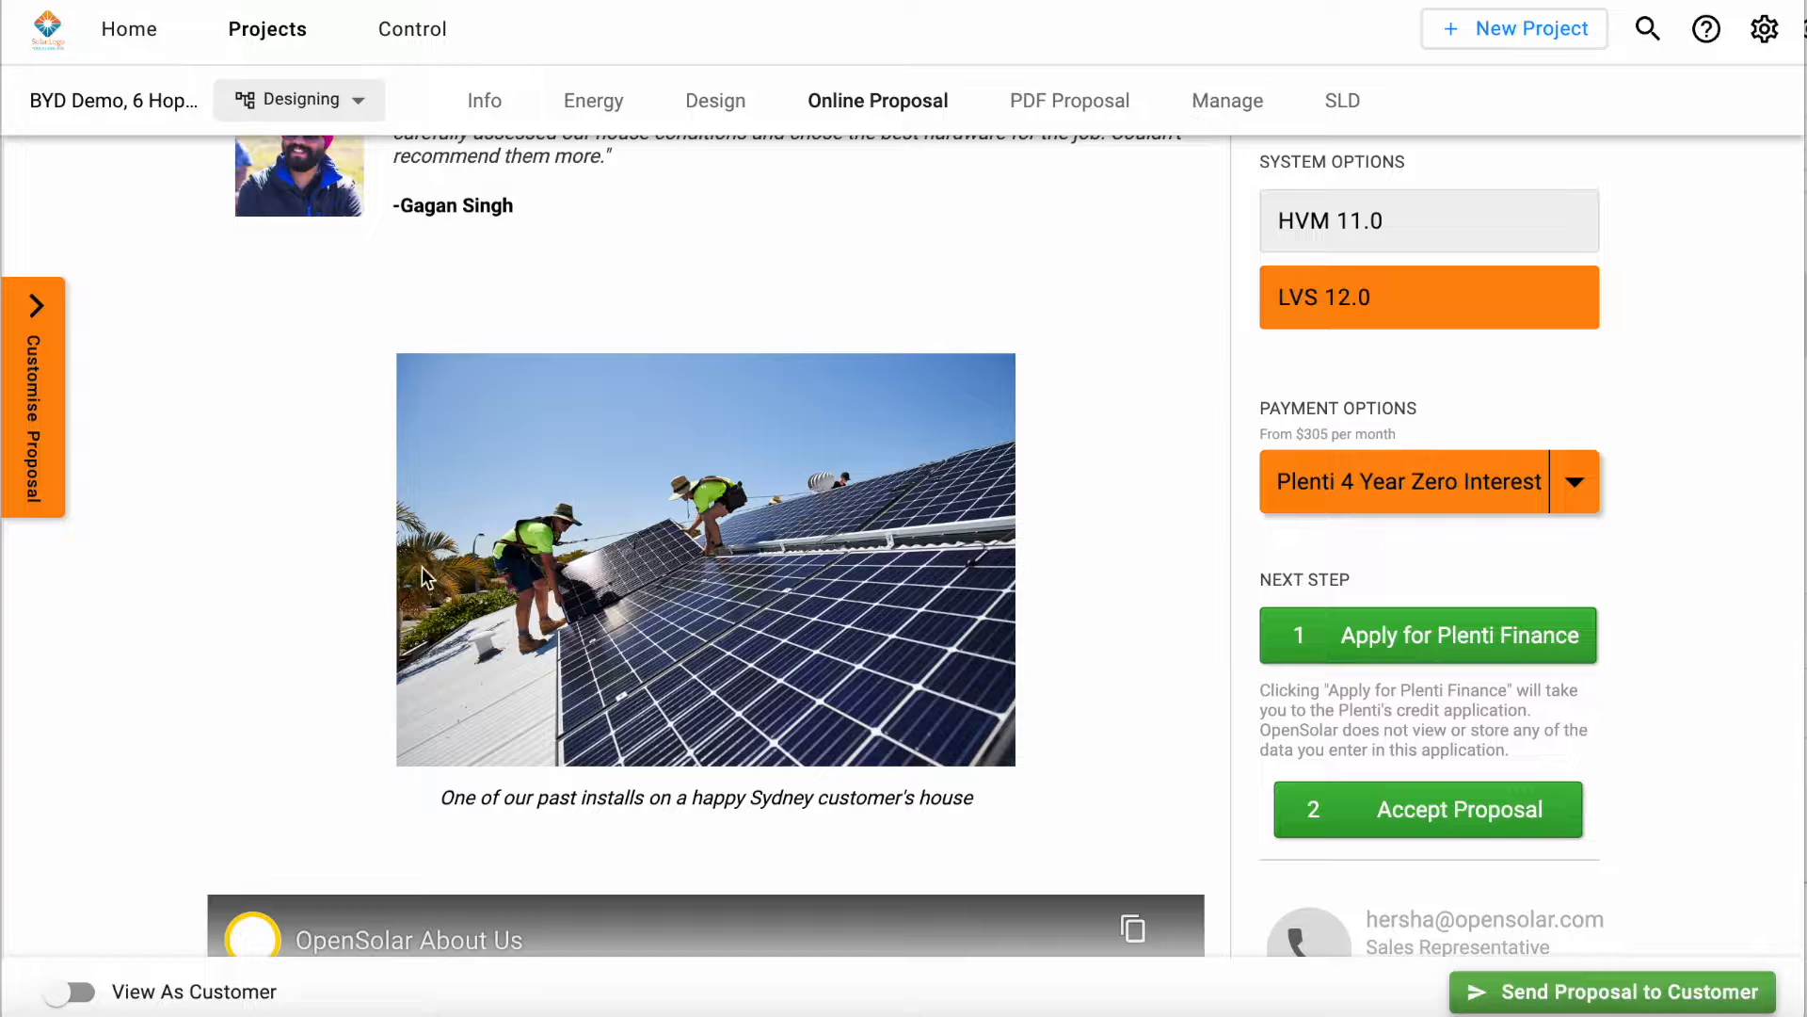
scroll(1039, 745, down, 6)
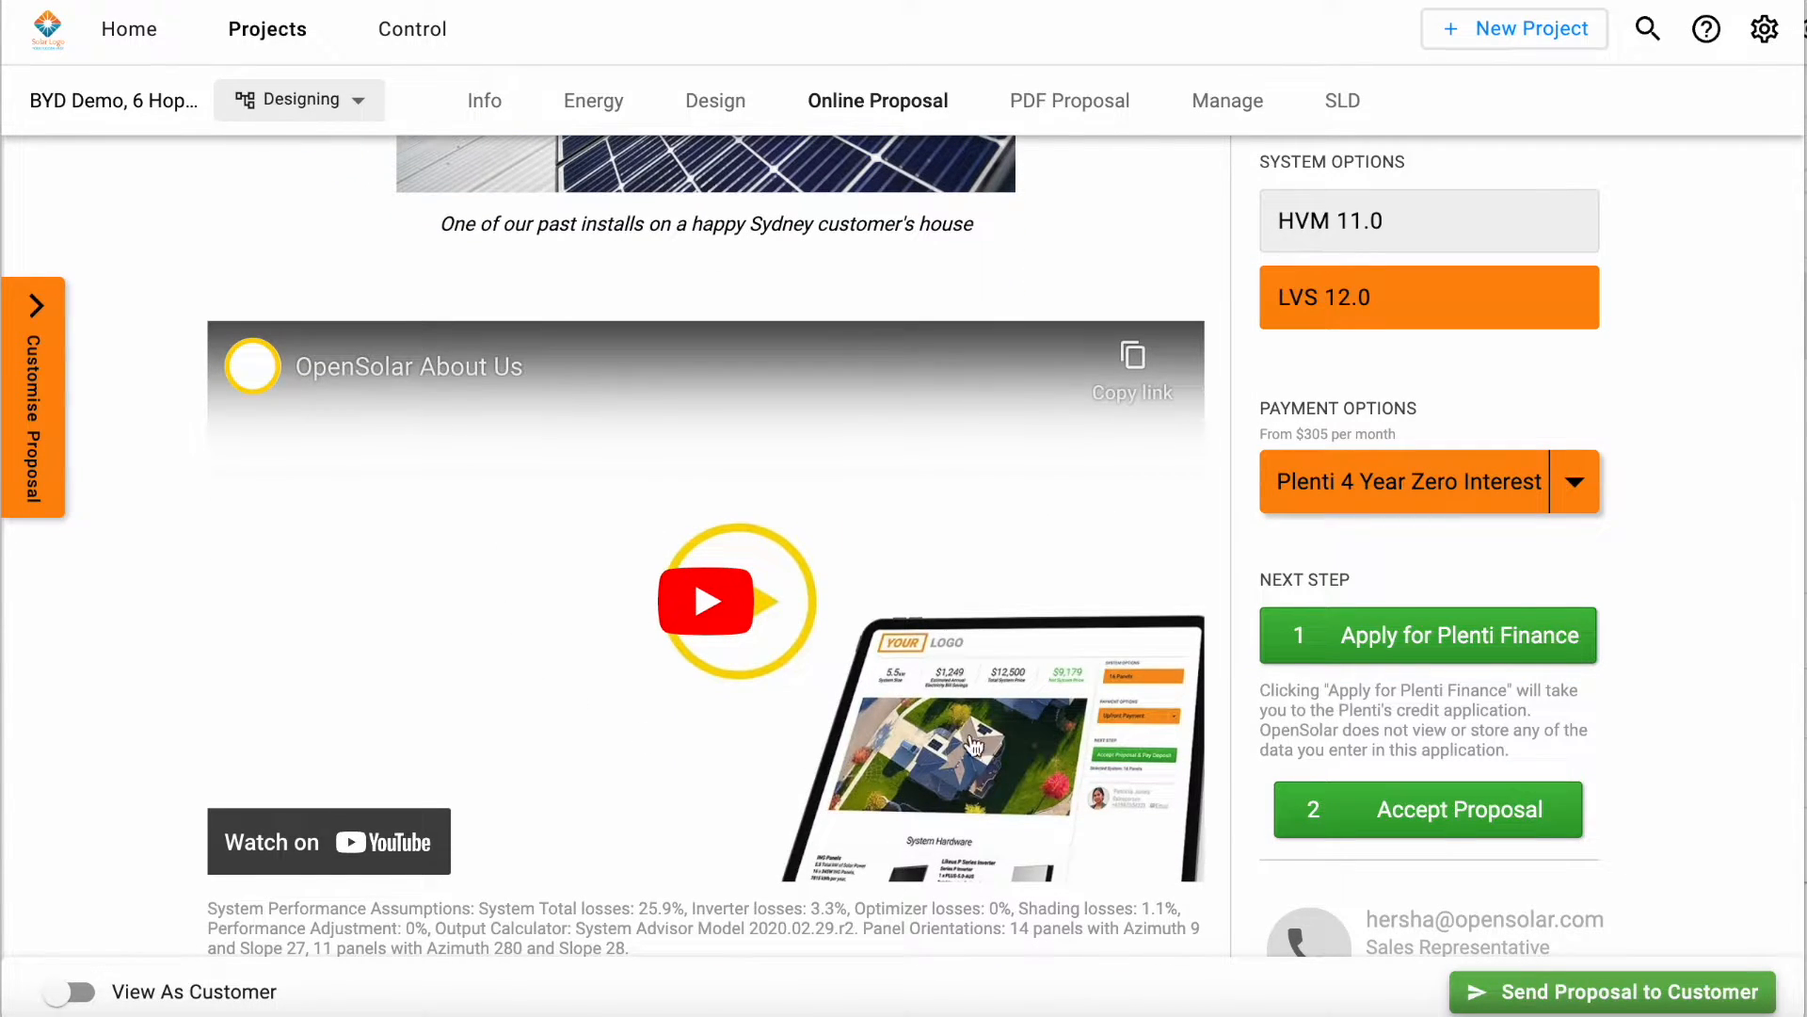
scroll(1567, 596, down, 1)
scroll(1567, 597, down, 3)
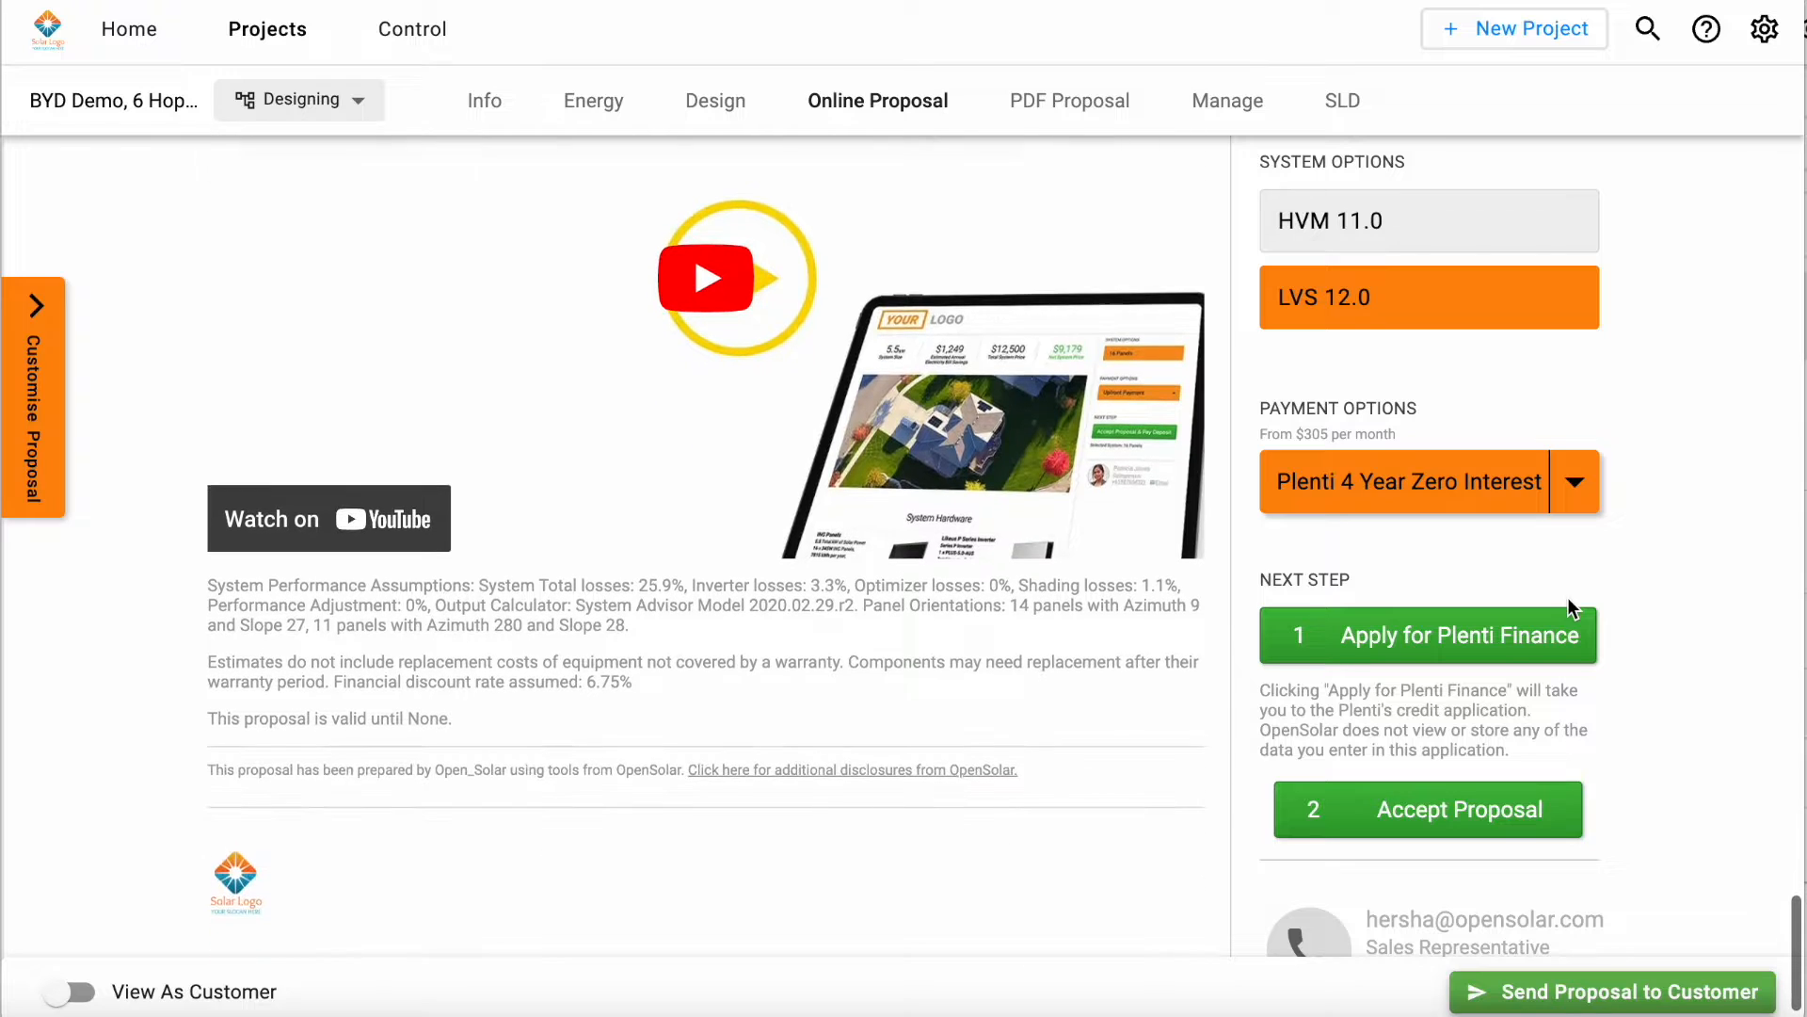
Step: Change the payment option to Bank Transfer and open the proposal acceptance form at its Terms & Conditions
click(1572, 481)
click(1470, 496)
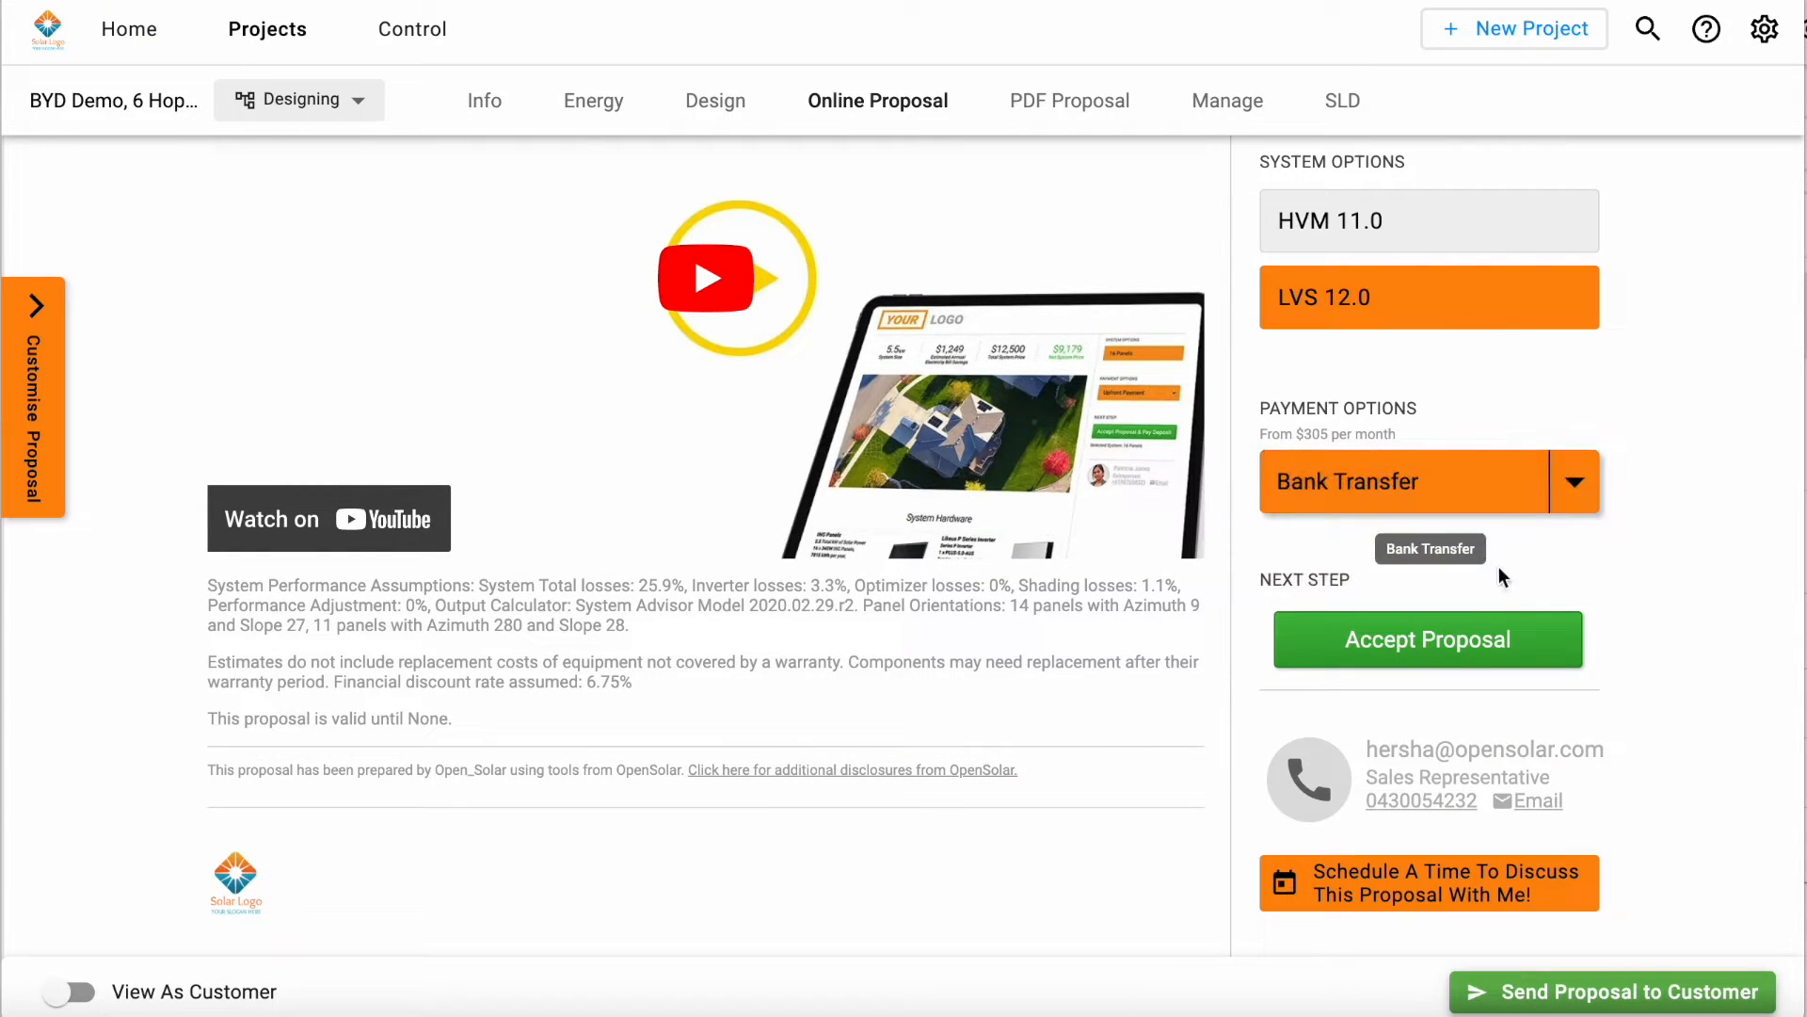
click(1421, 640)
scroll(793, 538, down, 8)
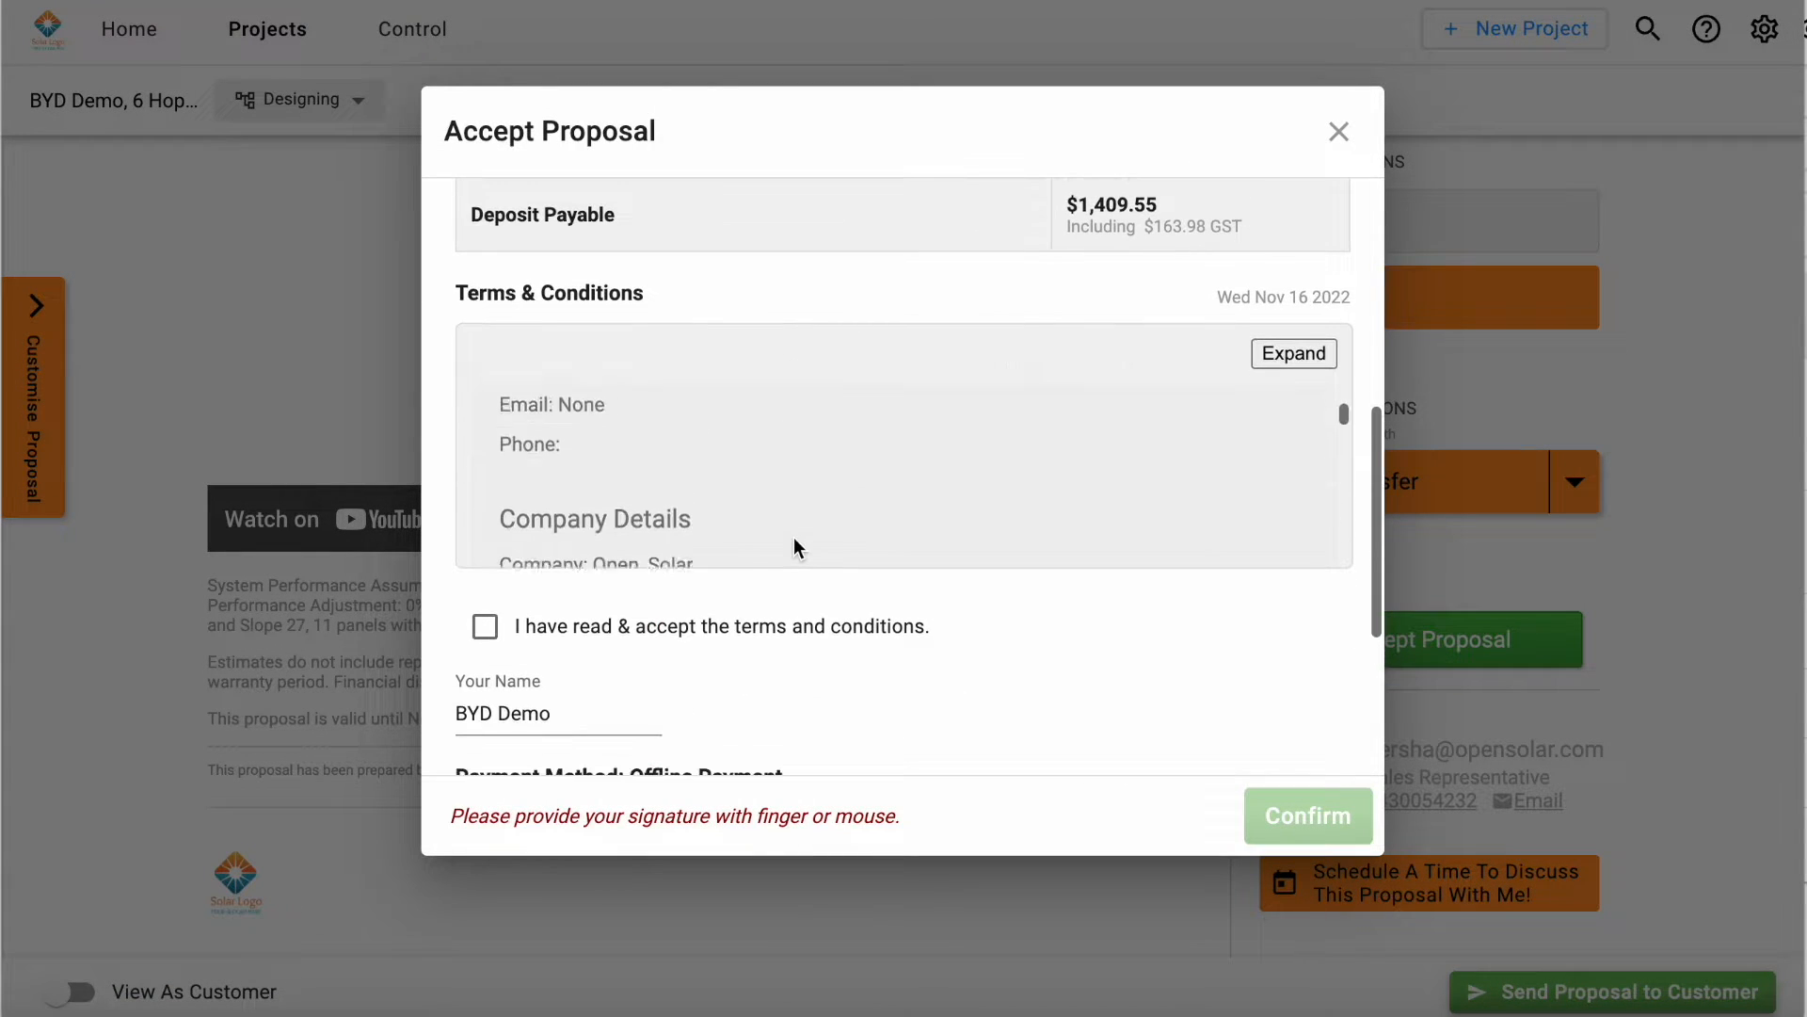
Step: Accept the terms and conditions and draw a signature in the Accept Proposal form, closing it without confirming
click(485, 629)
scroll(885, 508, down, 5)
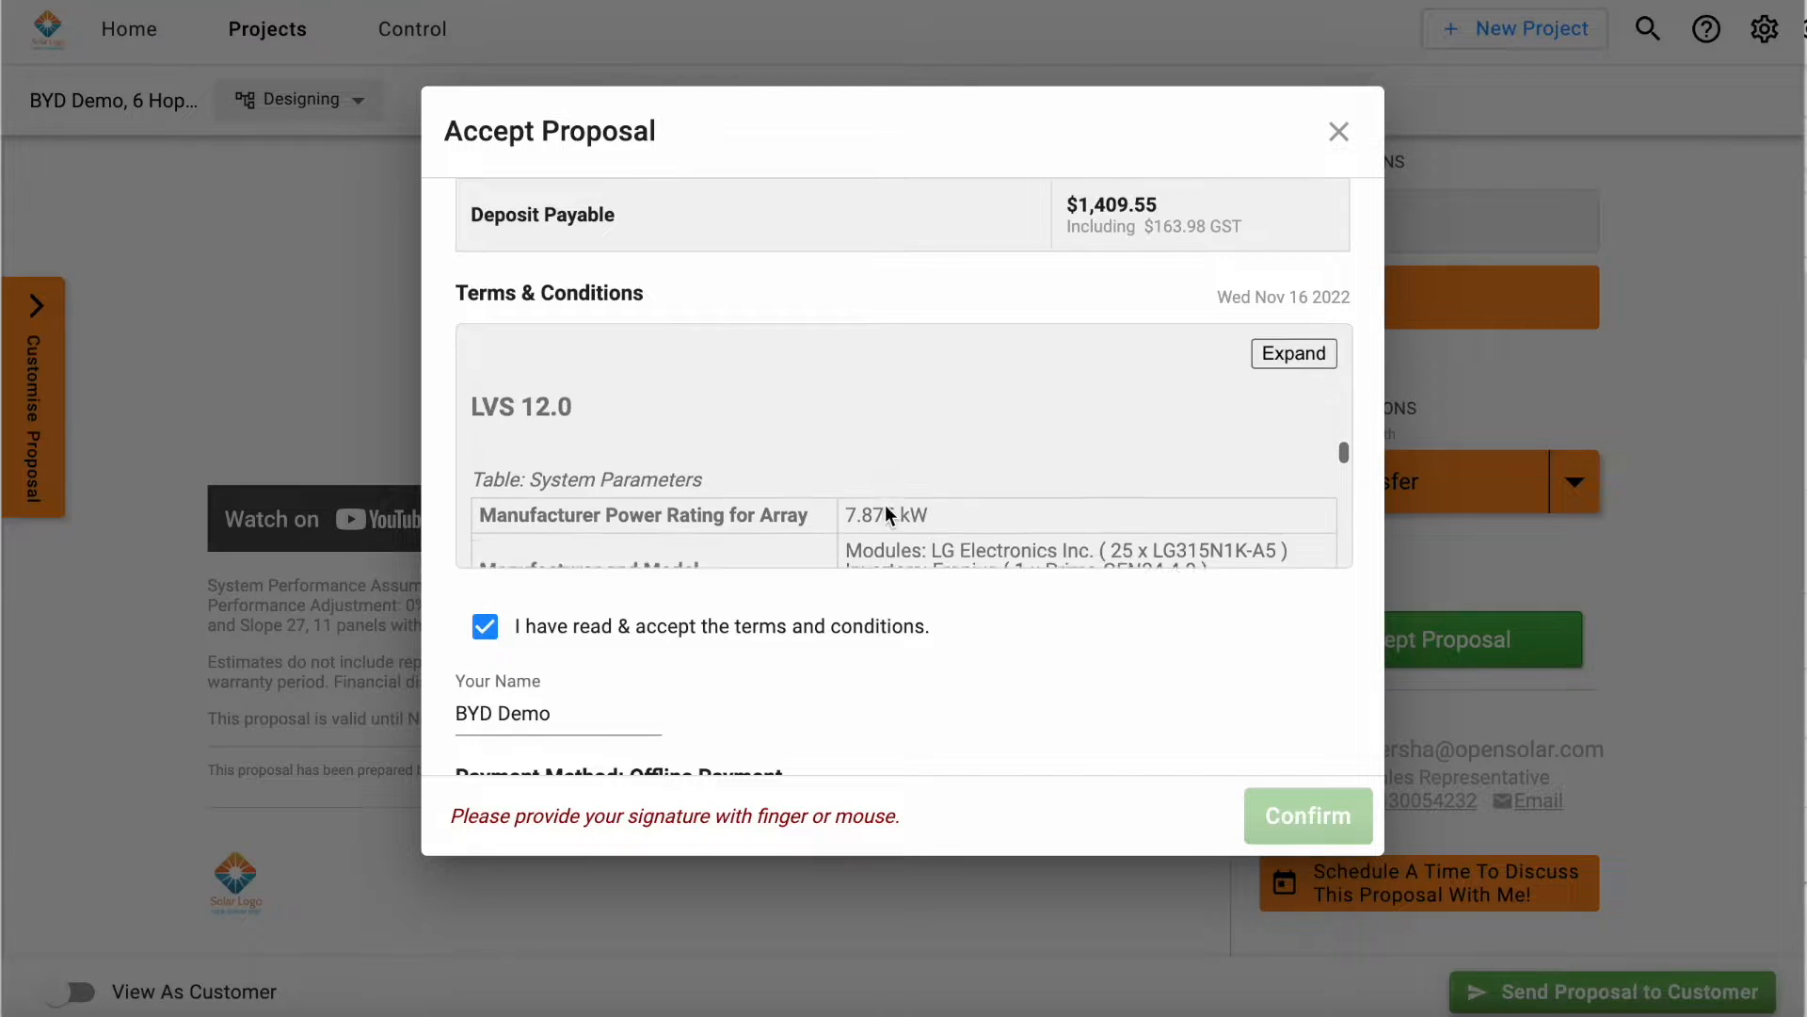
scroll(1013, 702, down, 4)
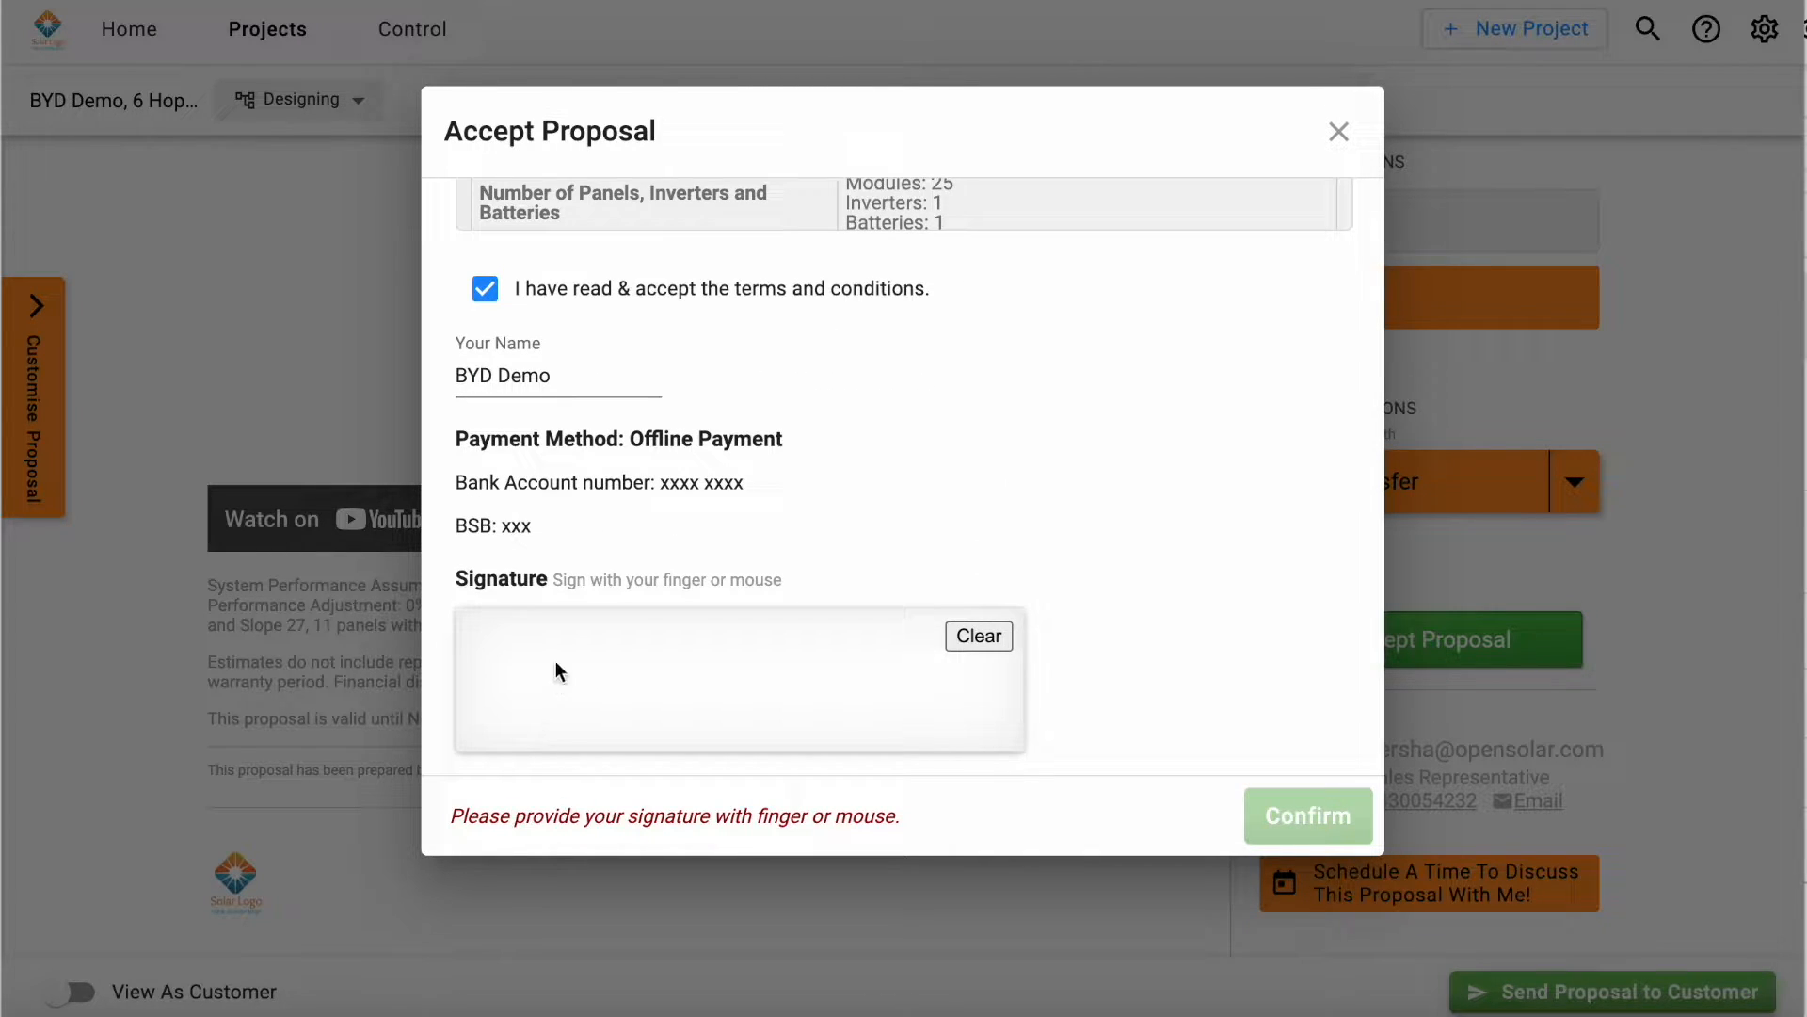
drag(548, 712, 791, 704)
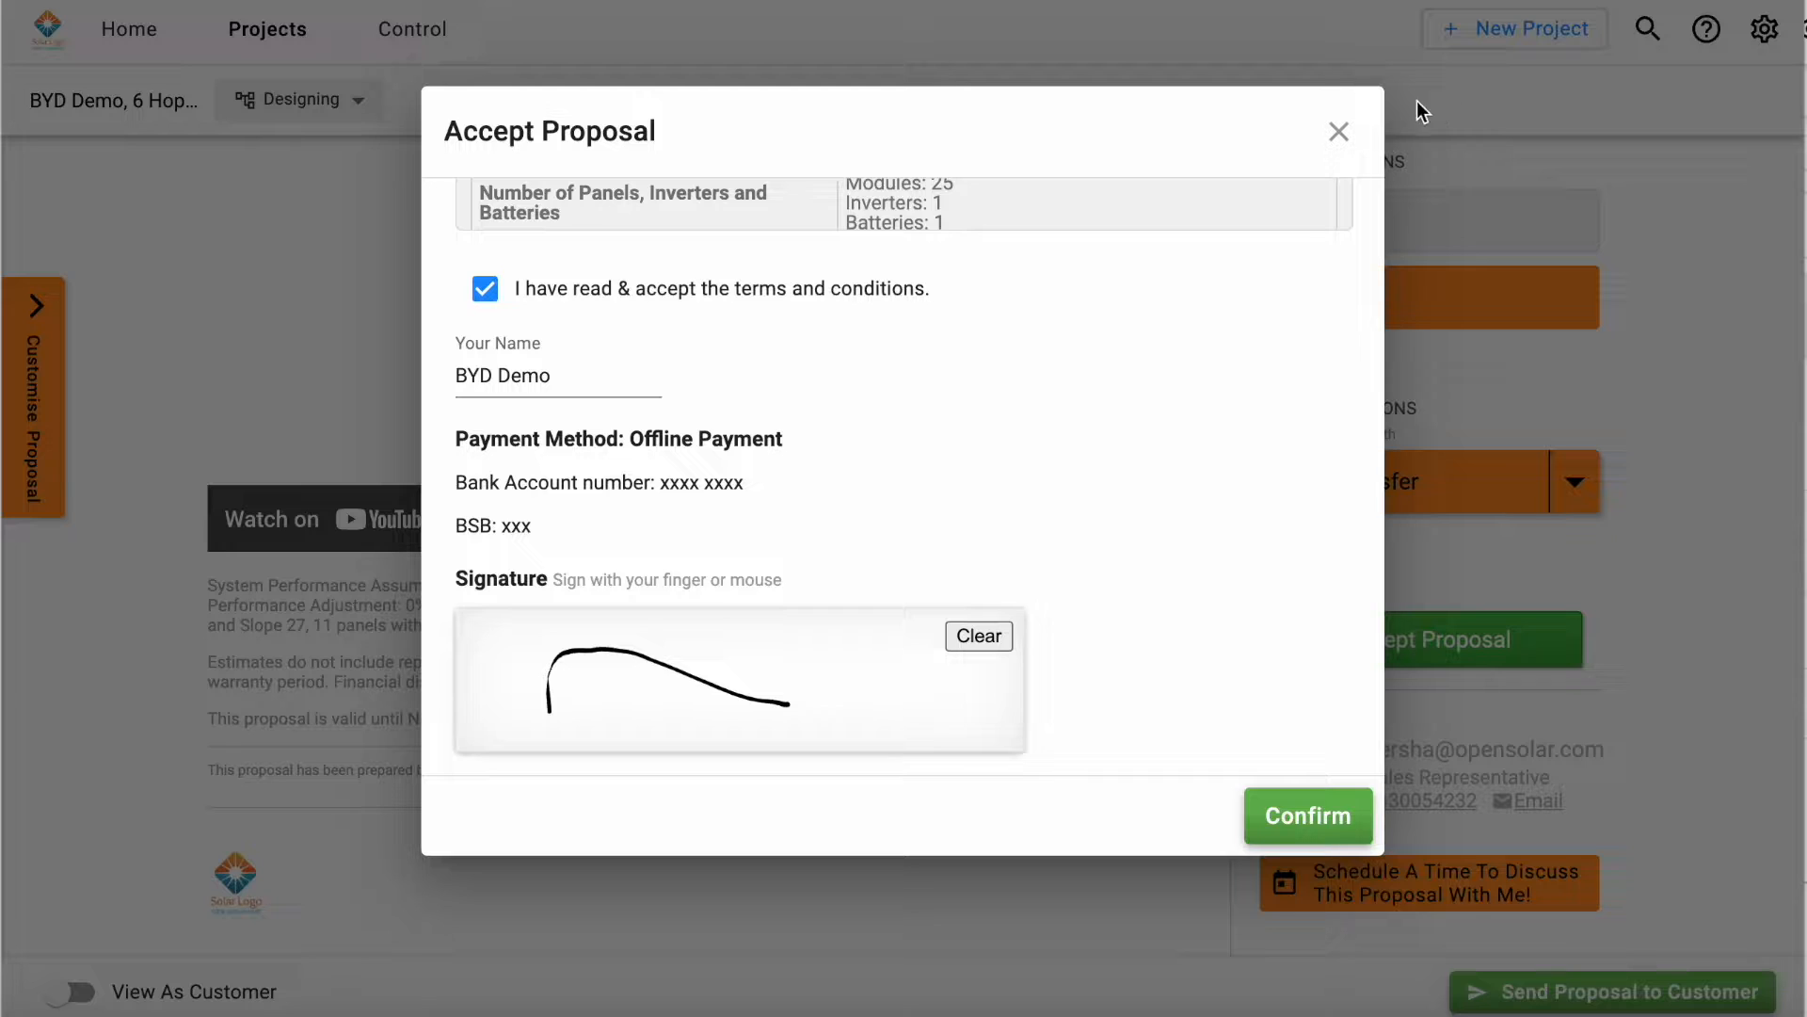
click(1340, 133)
Step: View the proposal and contract template options under Customise Proposal, close them, and look back over the testimonials and Bank Transfer quotation
scroll(726, 669, down, 1)
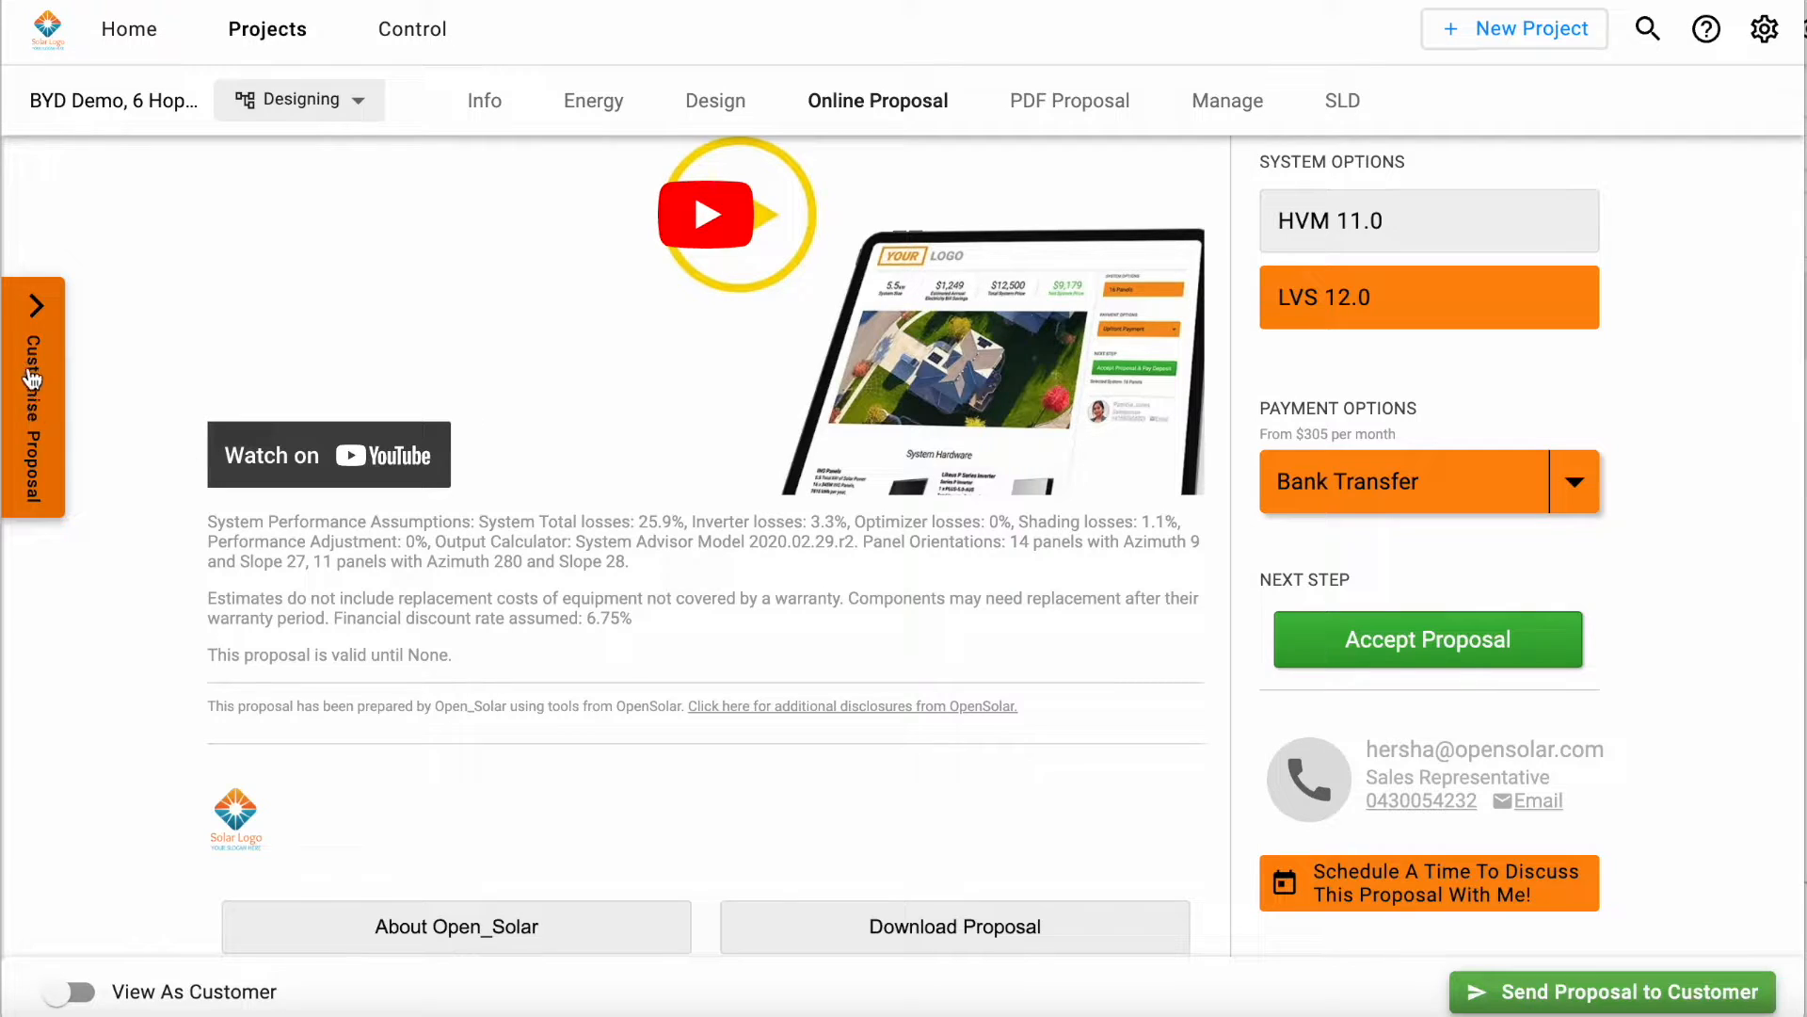
click(35, 443)
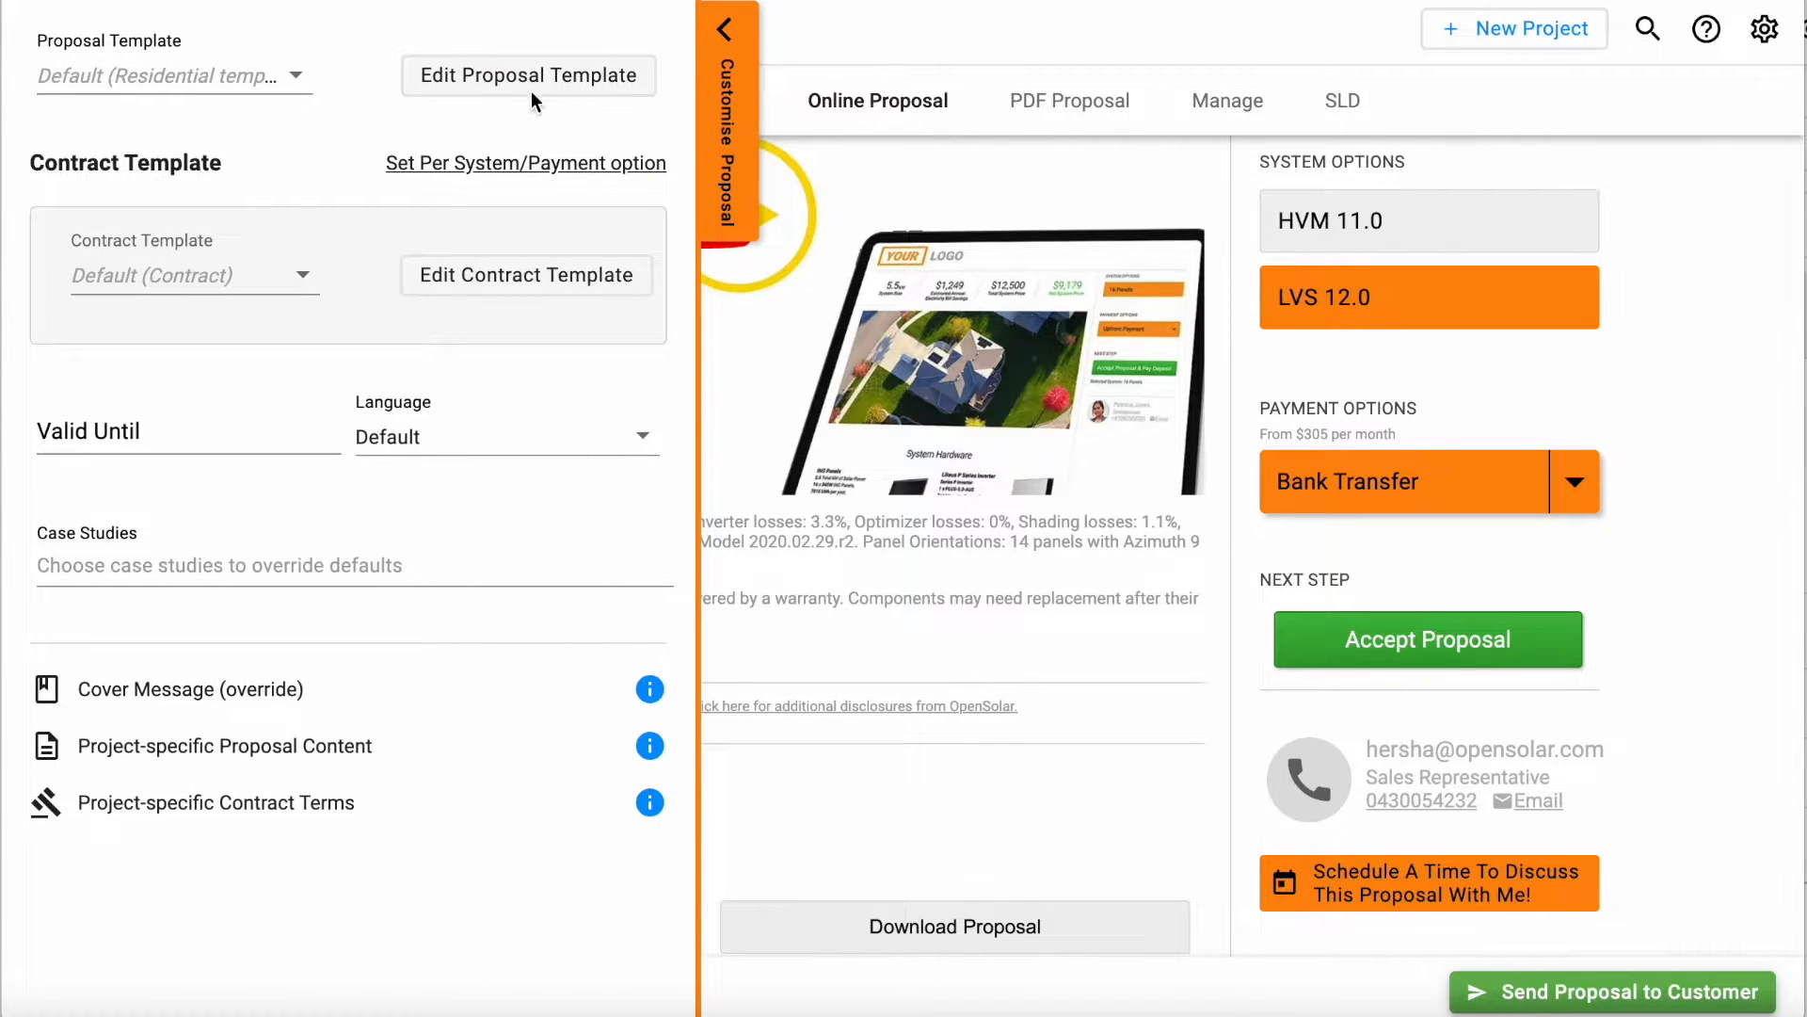
click(722, 172)
scroll(827, 540, up, 5)
scroll(762, 737, up, 10)
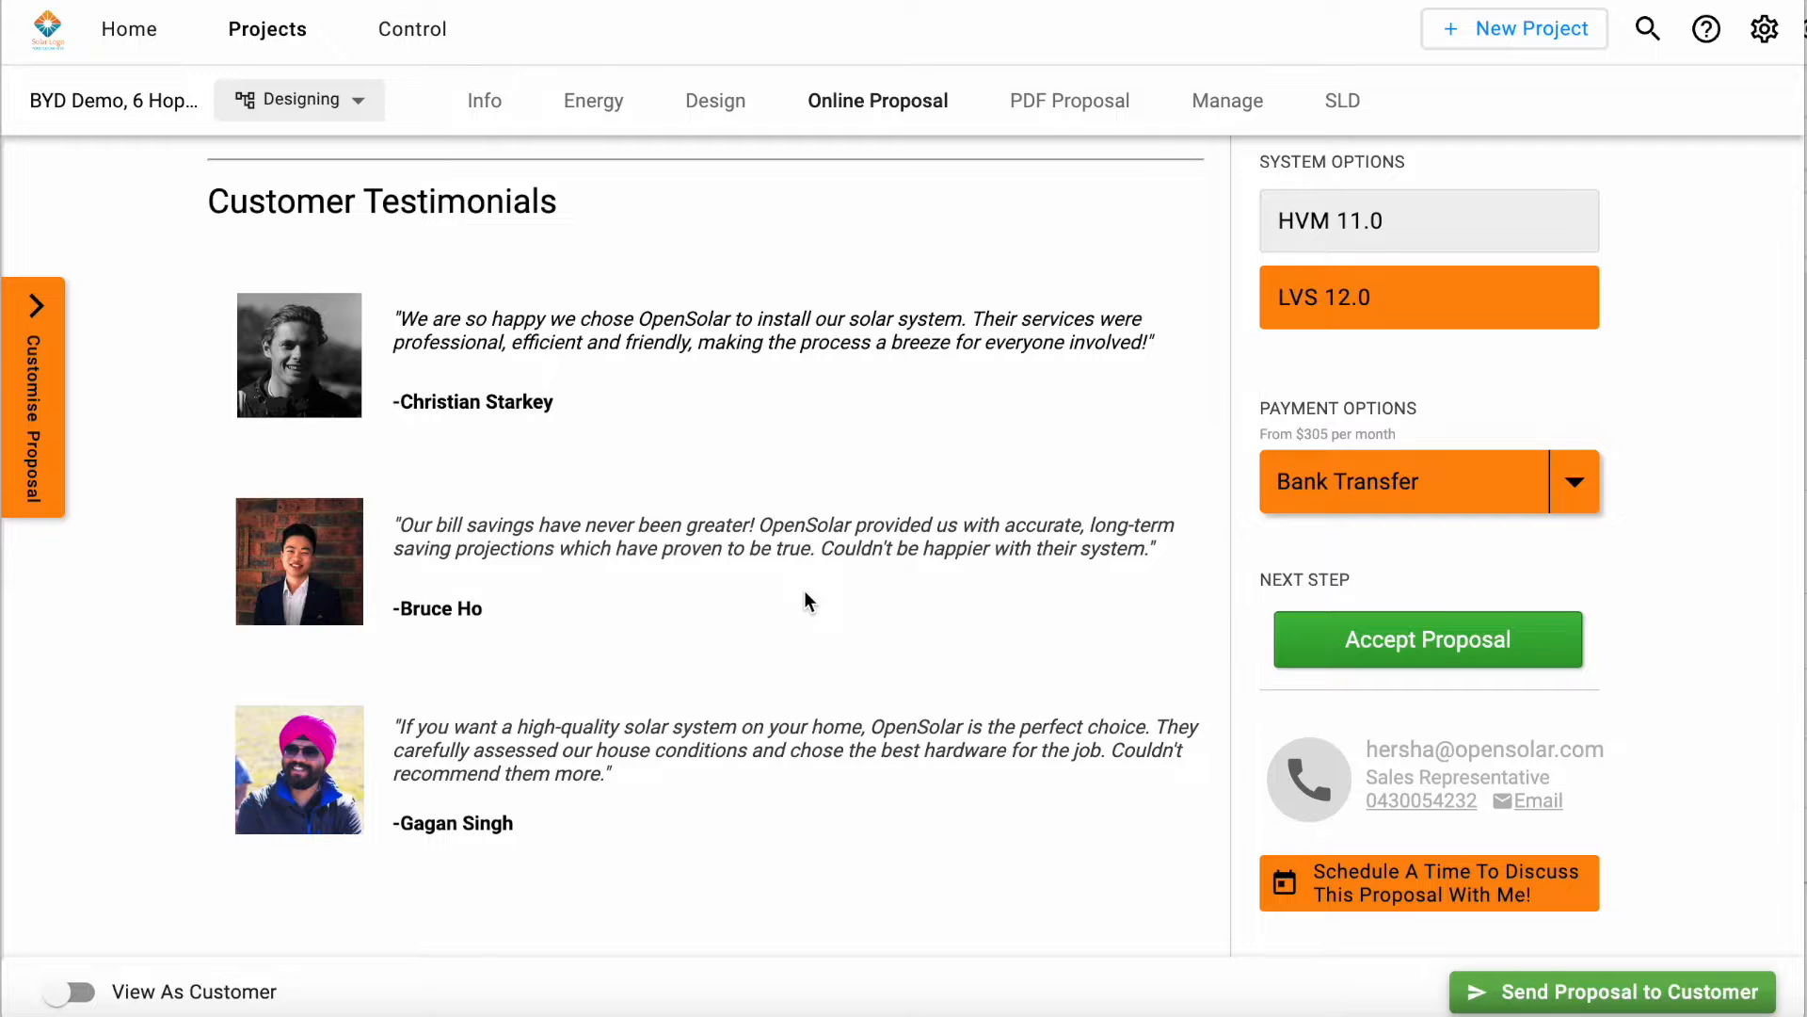
scroll(804, 590, up, 15)
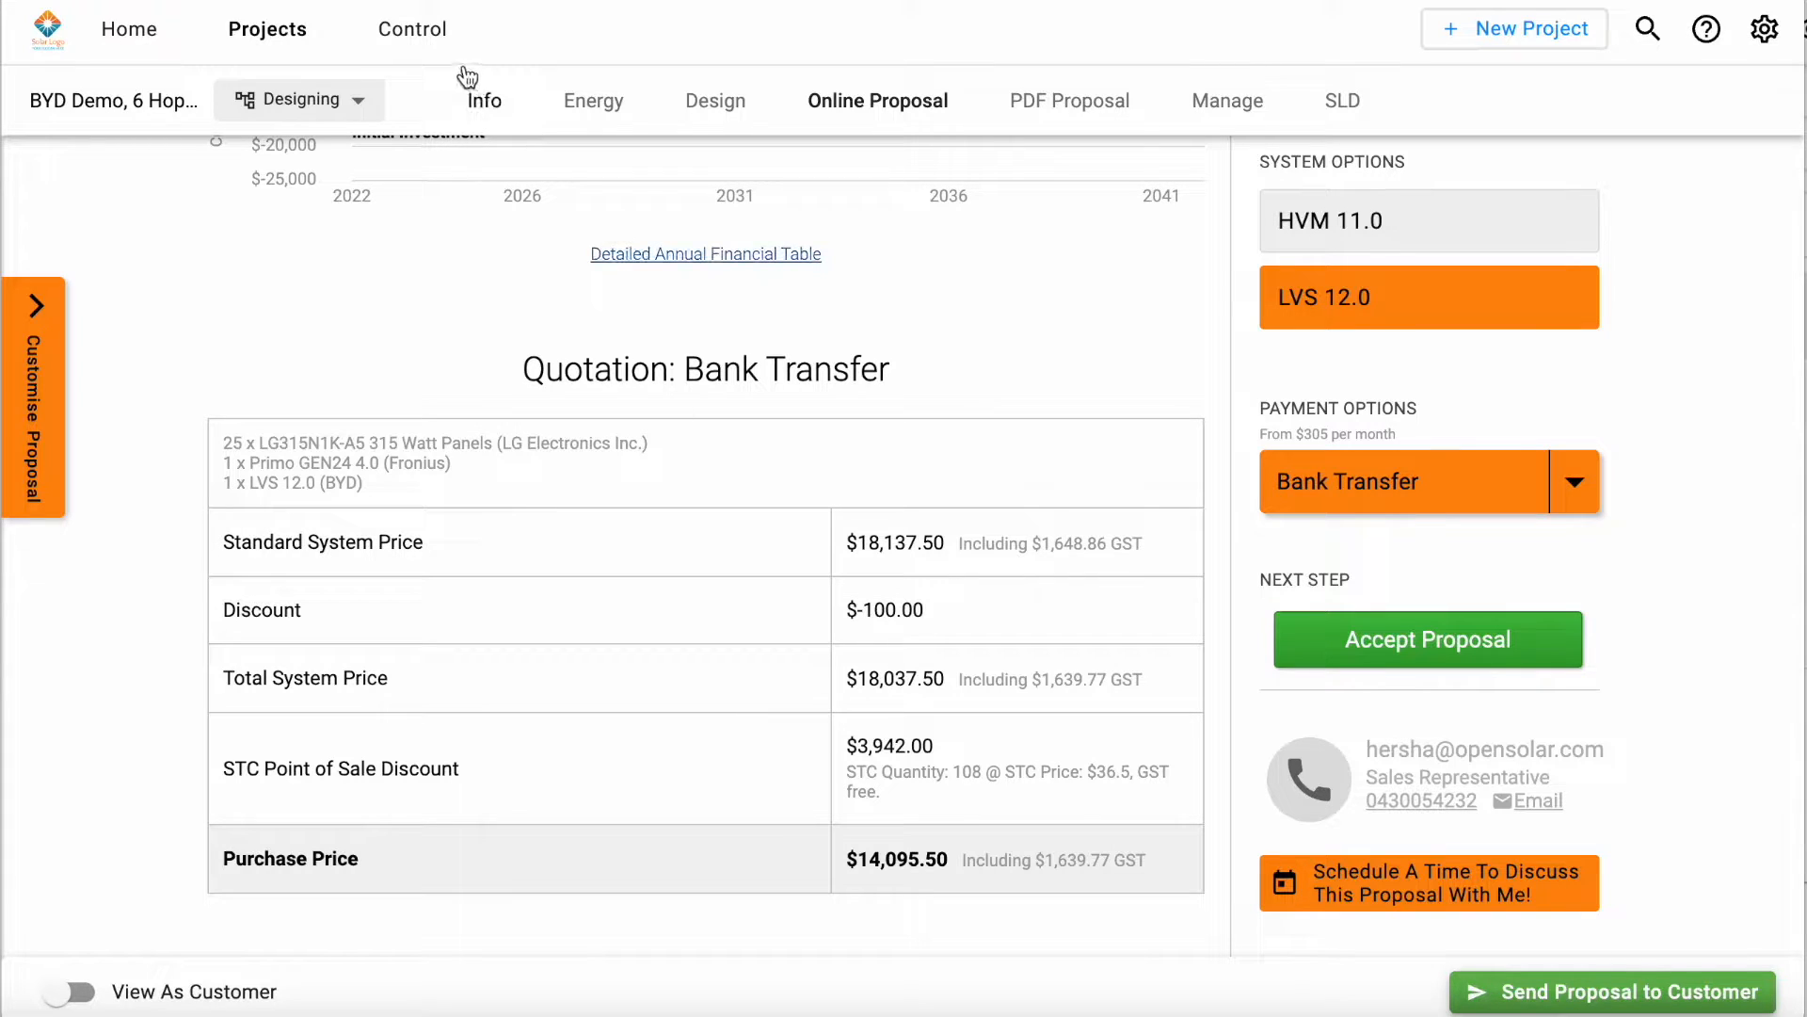
Step: Open the active batteries list in the Control area and start adding a battery from the database
click(433, 42)
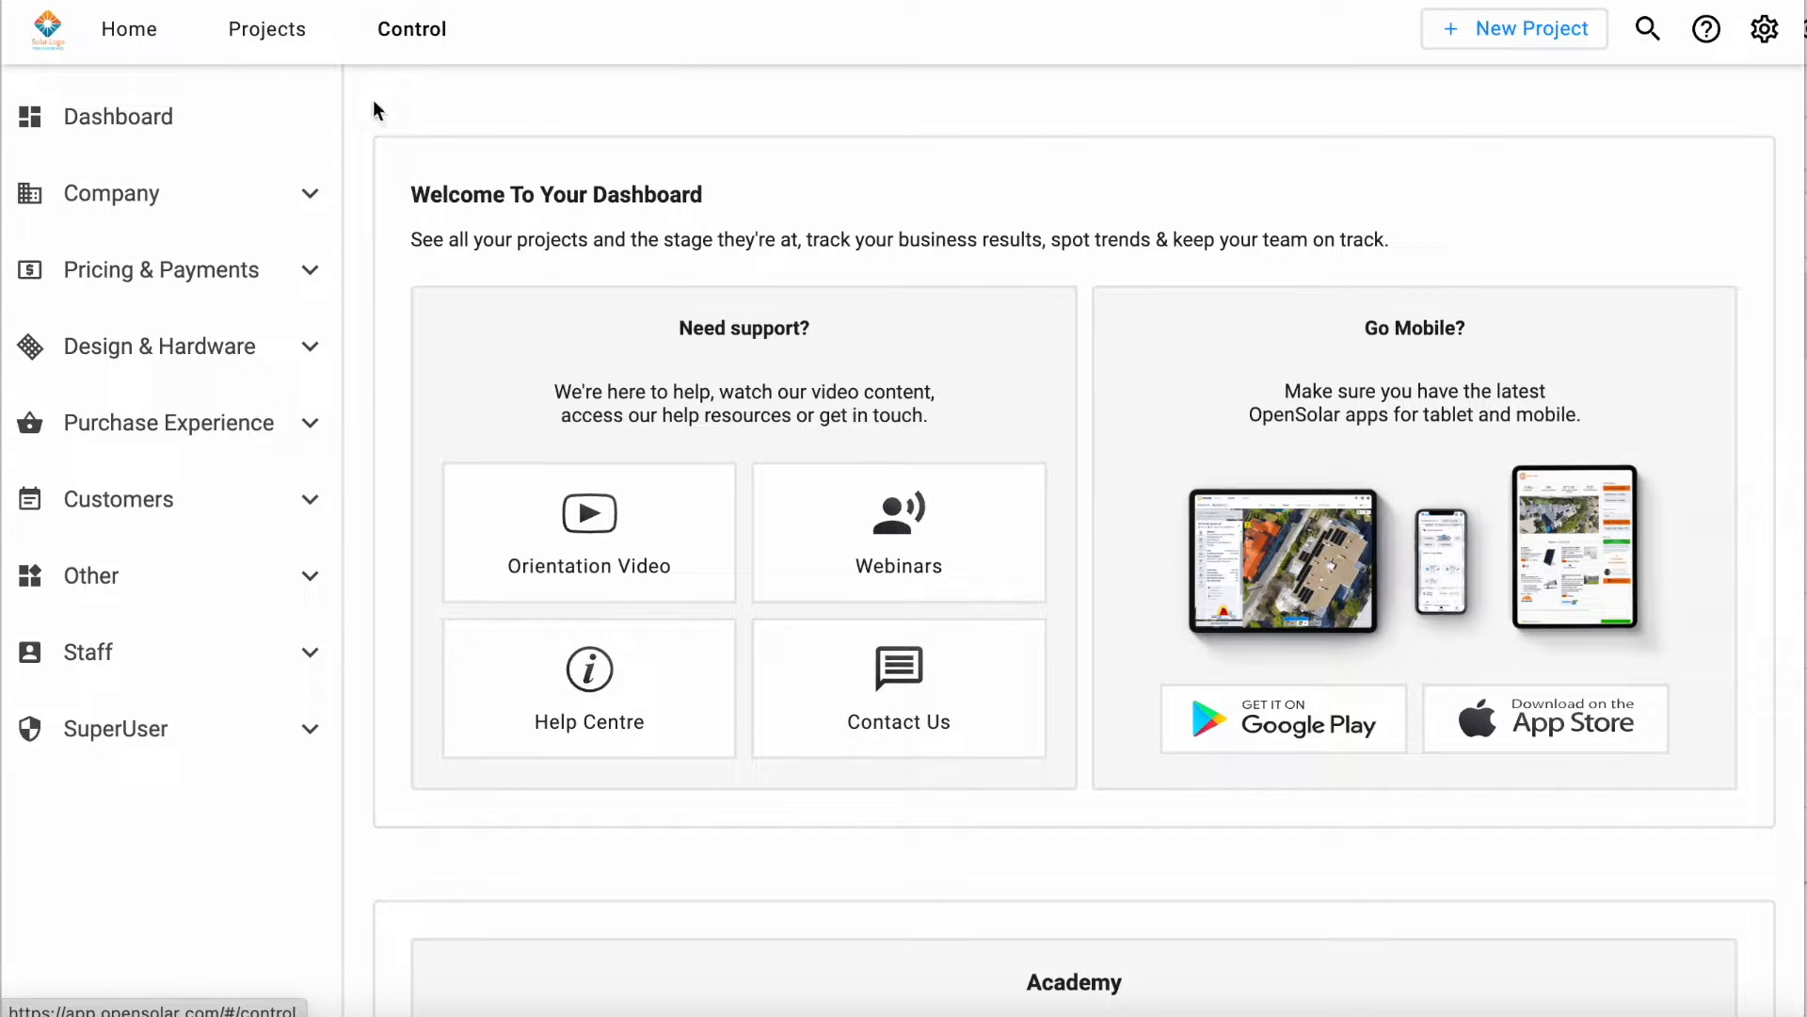
click(256, 373)
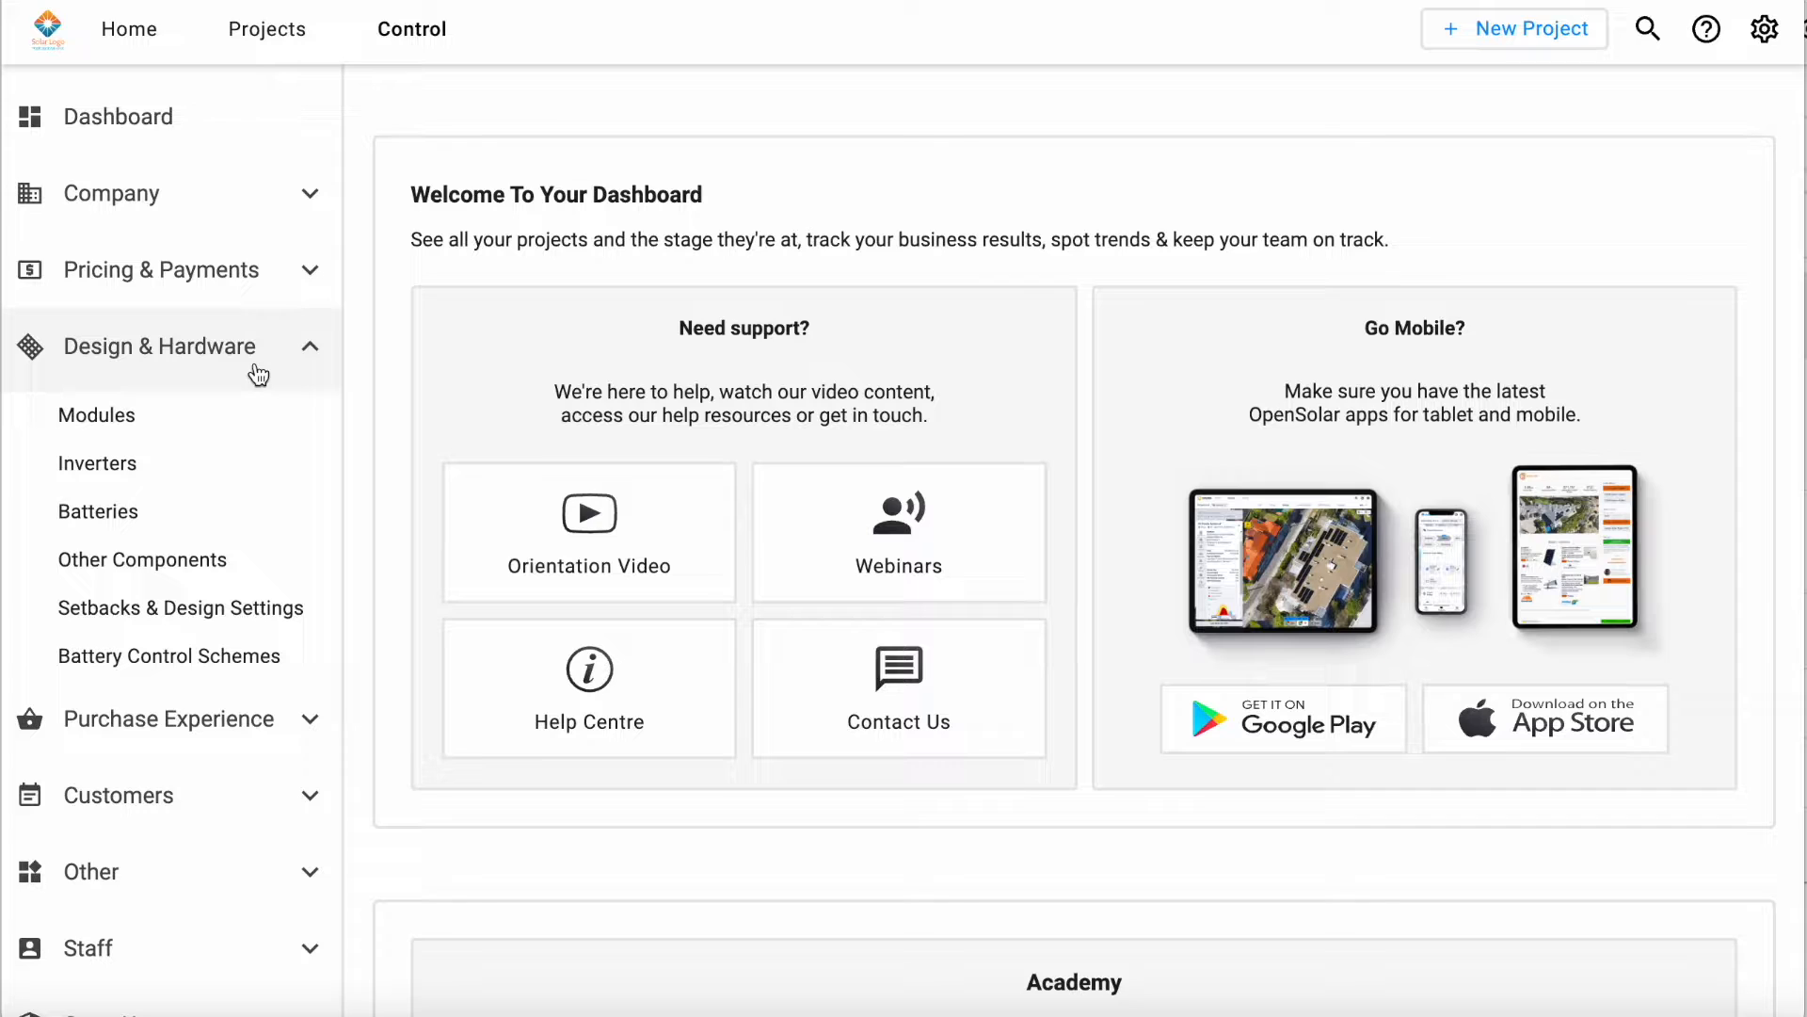
click(175, 524)
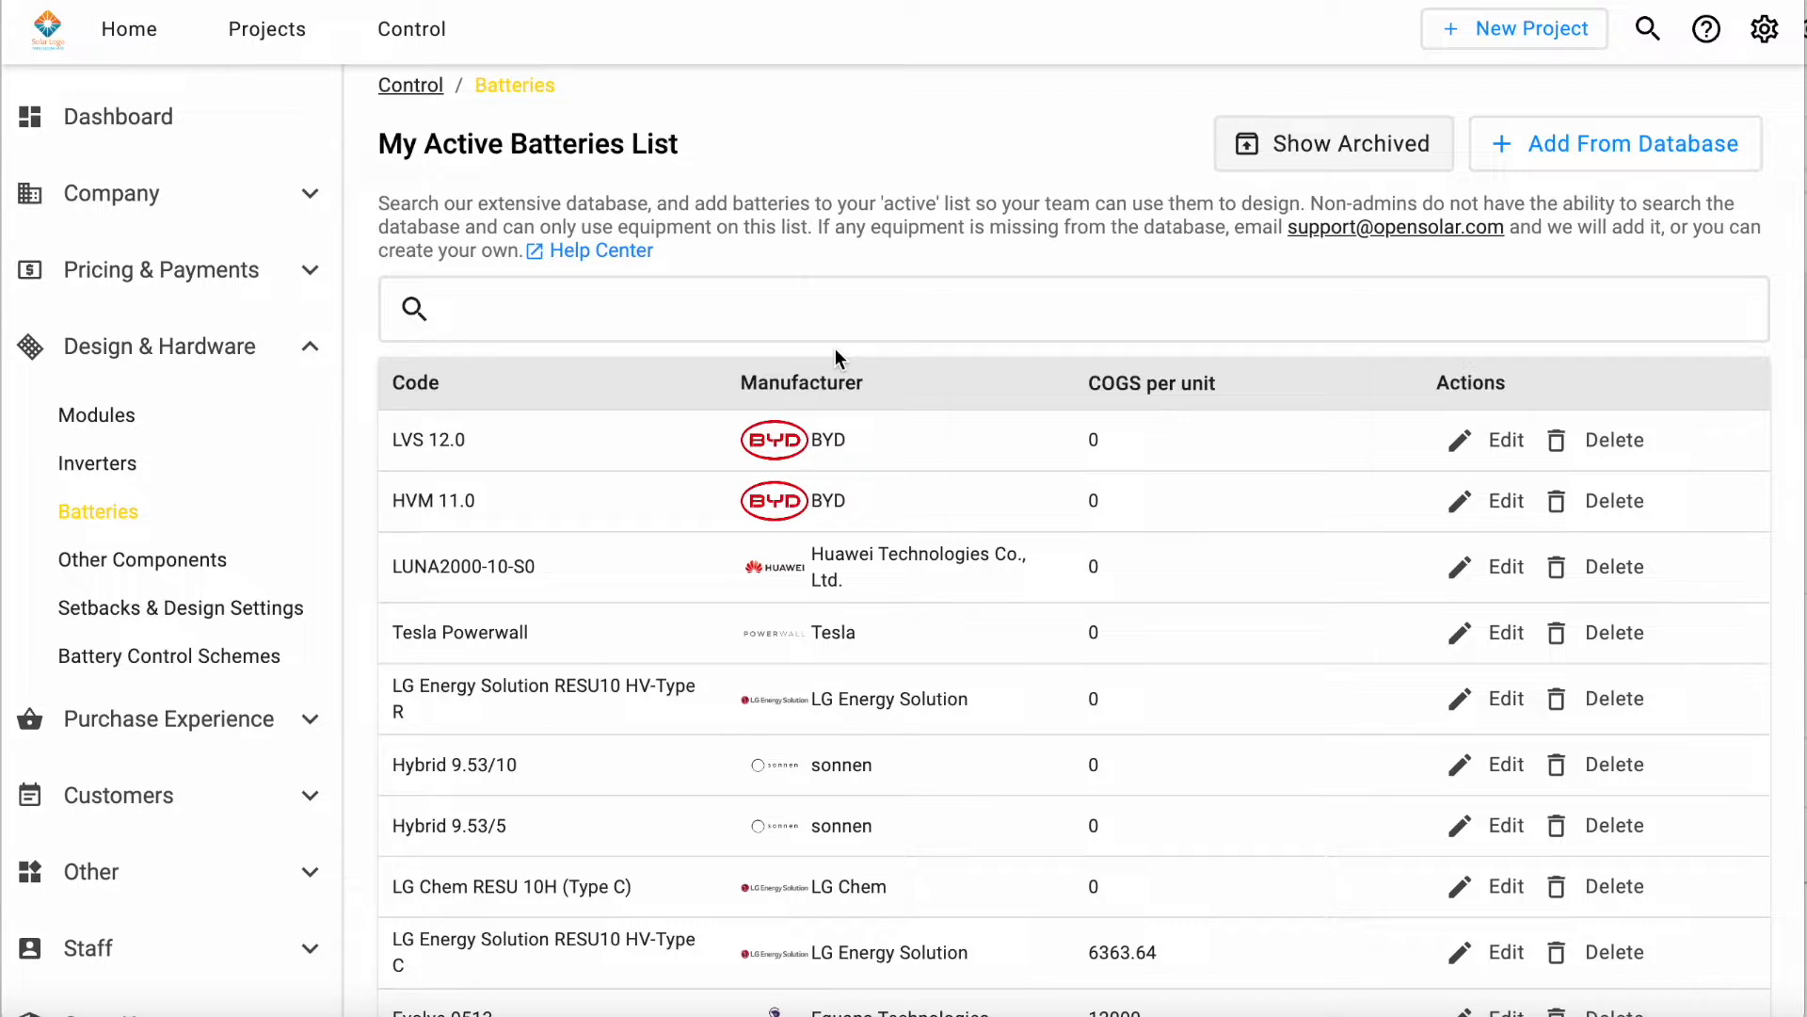
click(1600, 144)
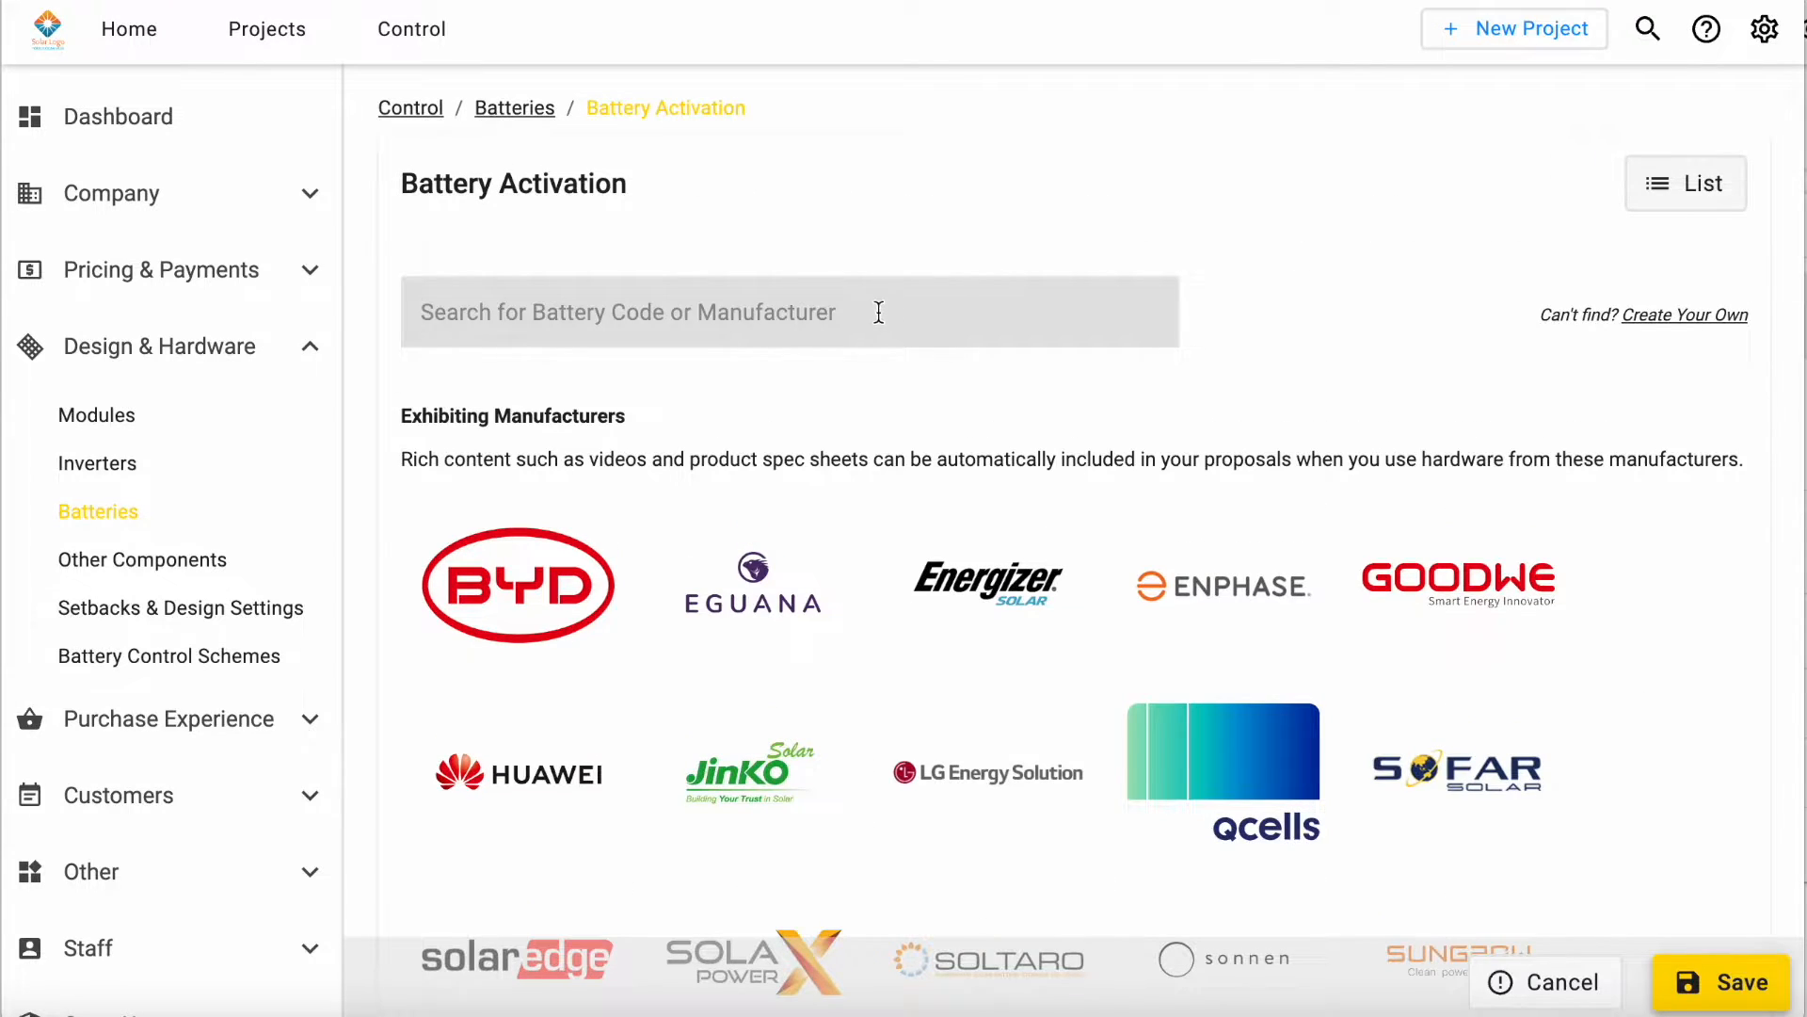
Step: Search the battery database for BYD and select the HVM 16.6 battery for activation
click(848, 318)
text(BYD)
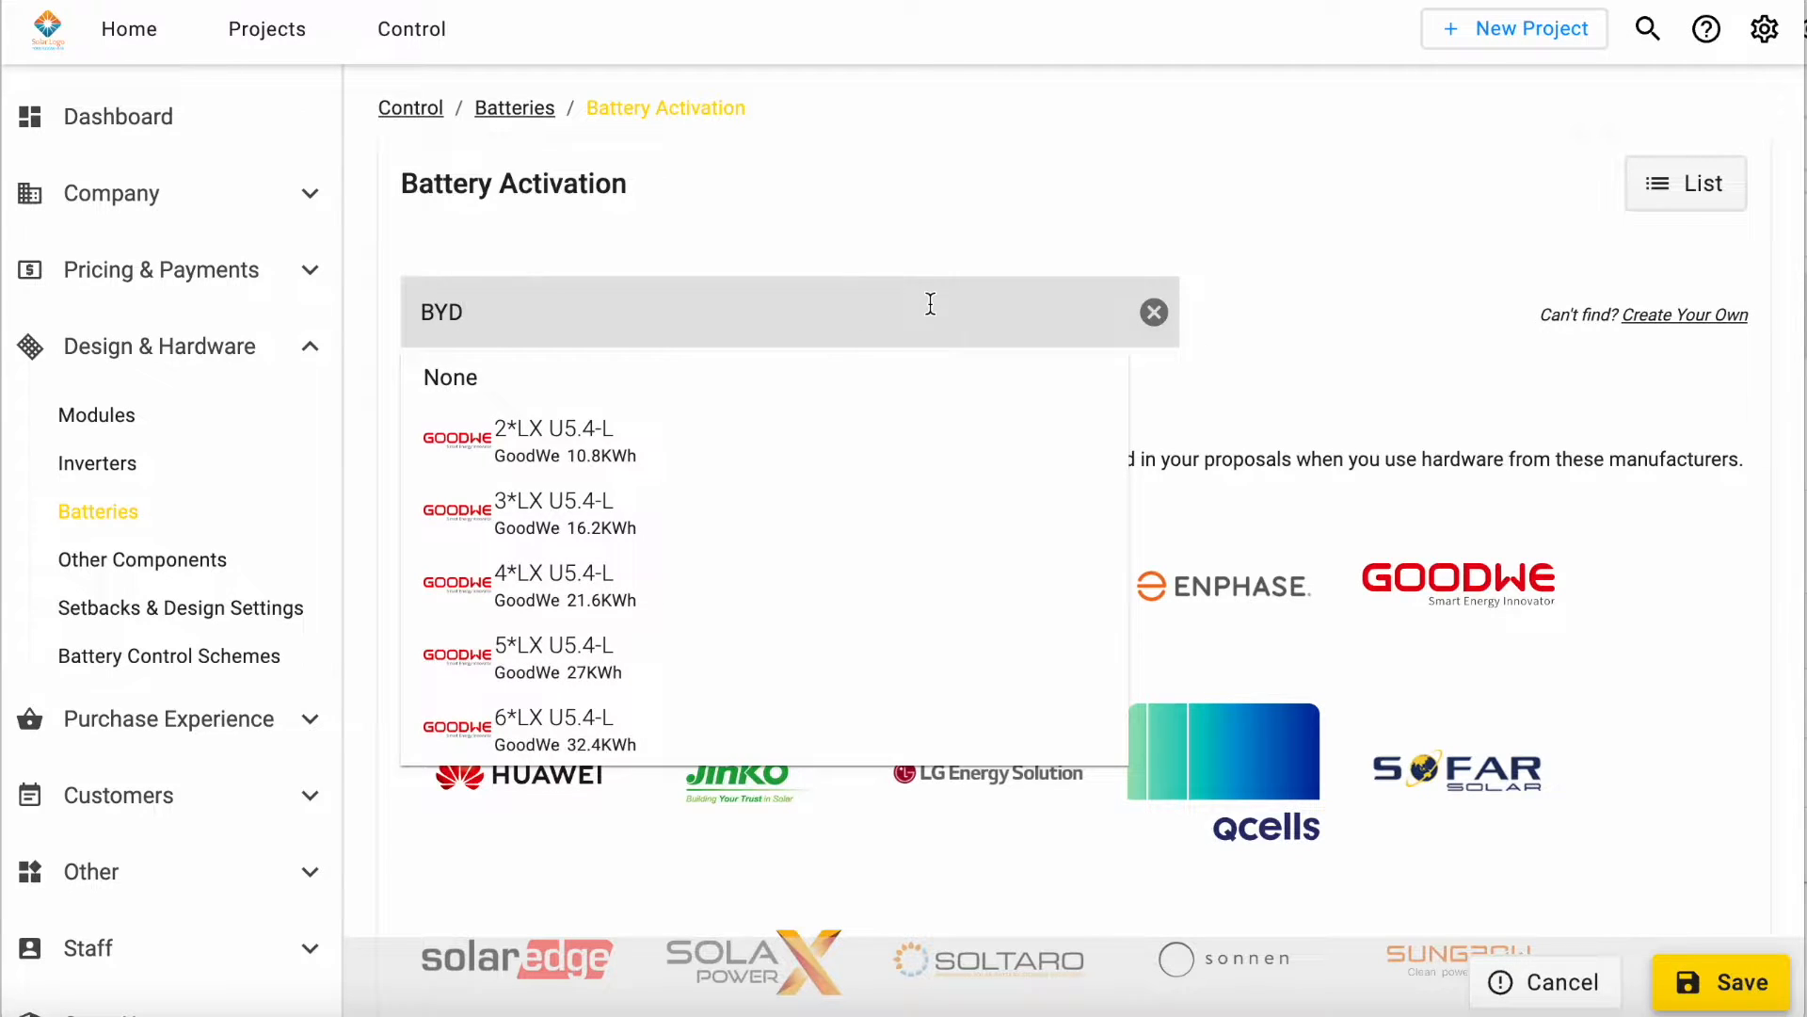
scroll(907, 553, down, 3)
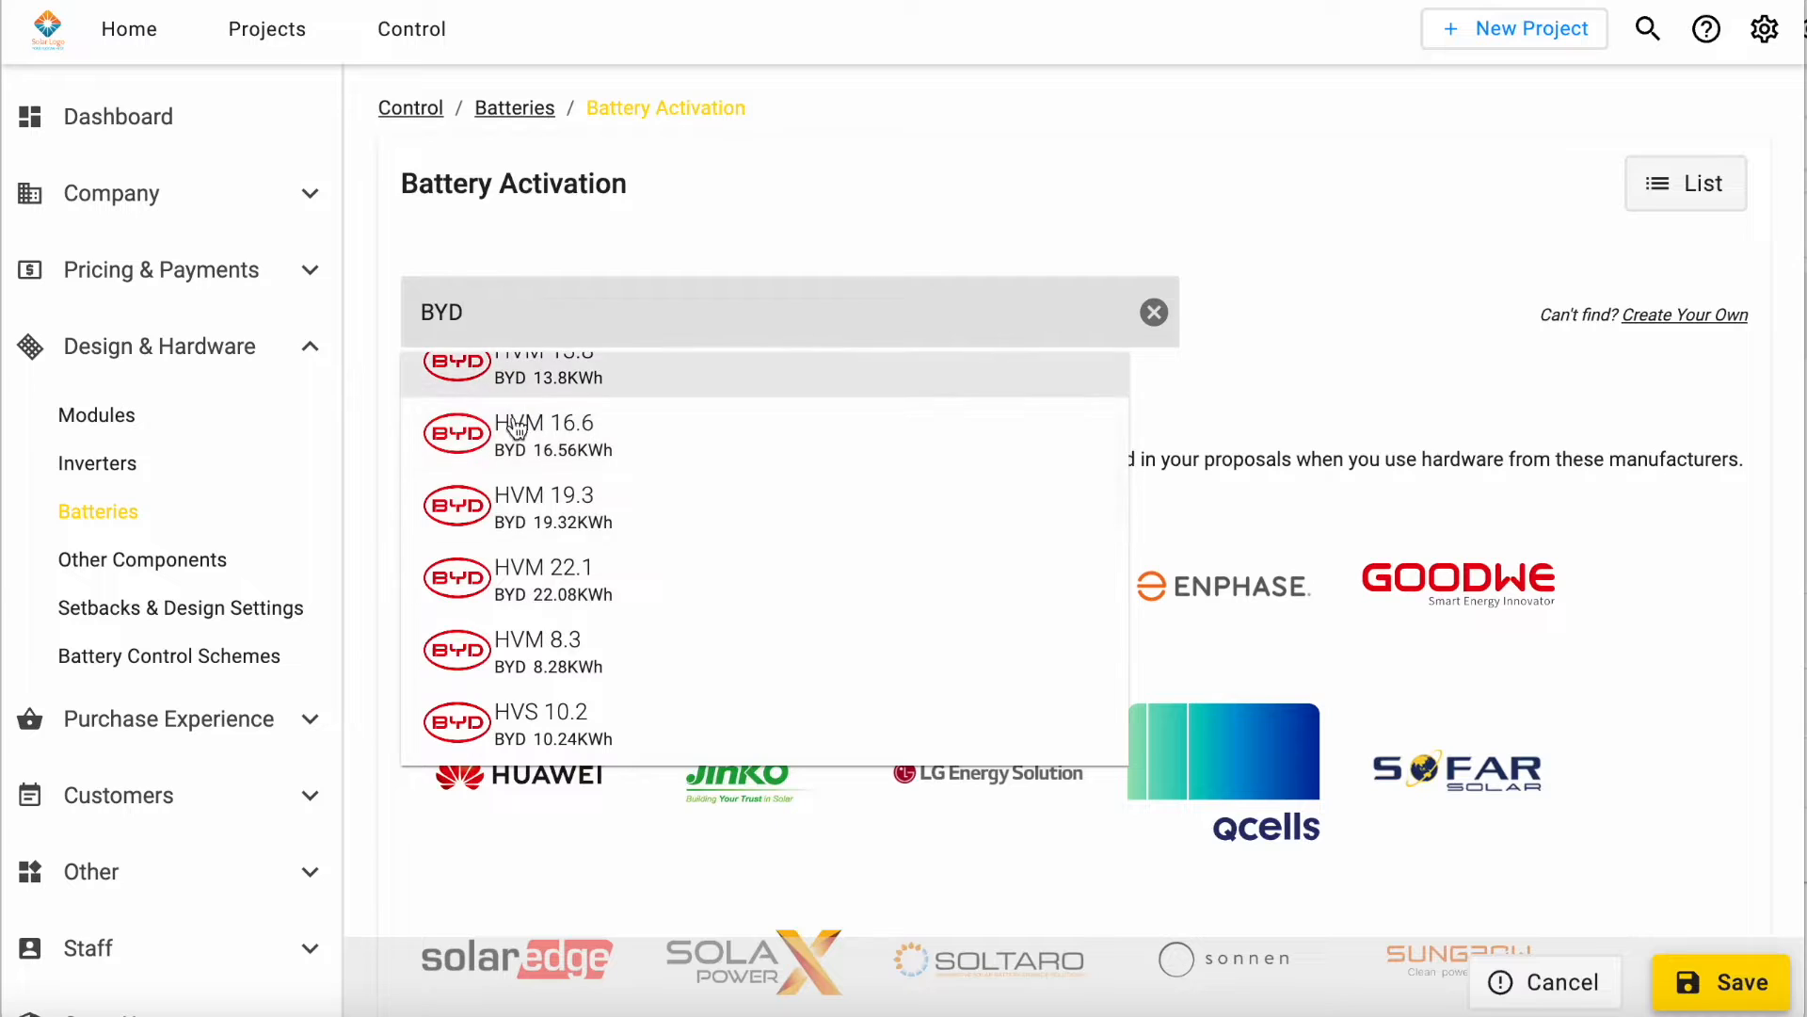
scroll(524, 720, down, 3)
scroll(562, 457, up, 2)
scroll(562, 456, up, 3)
click(536, 607)
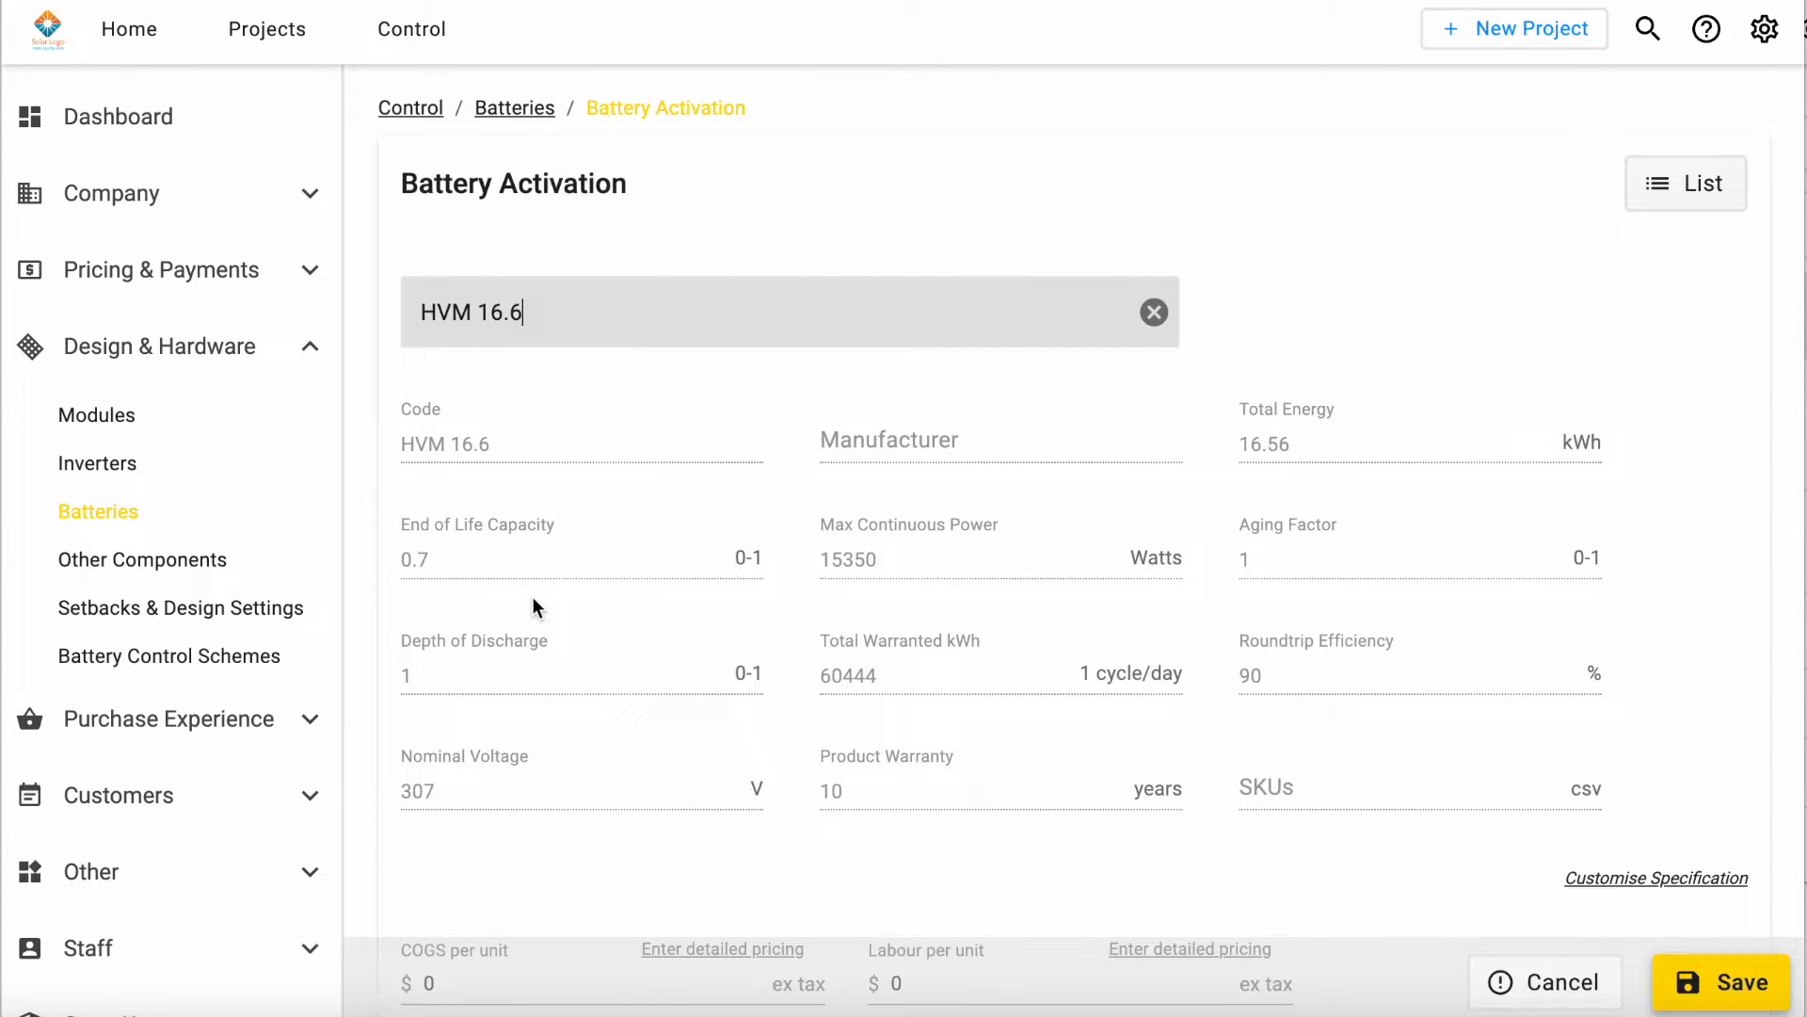
Step: Review the HVM 16.6 battery's specifications, unit cost, labour, price adjustment and Extra SKU fields
scroll(1110, 294, down, 1)
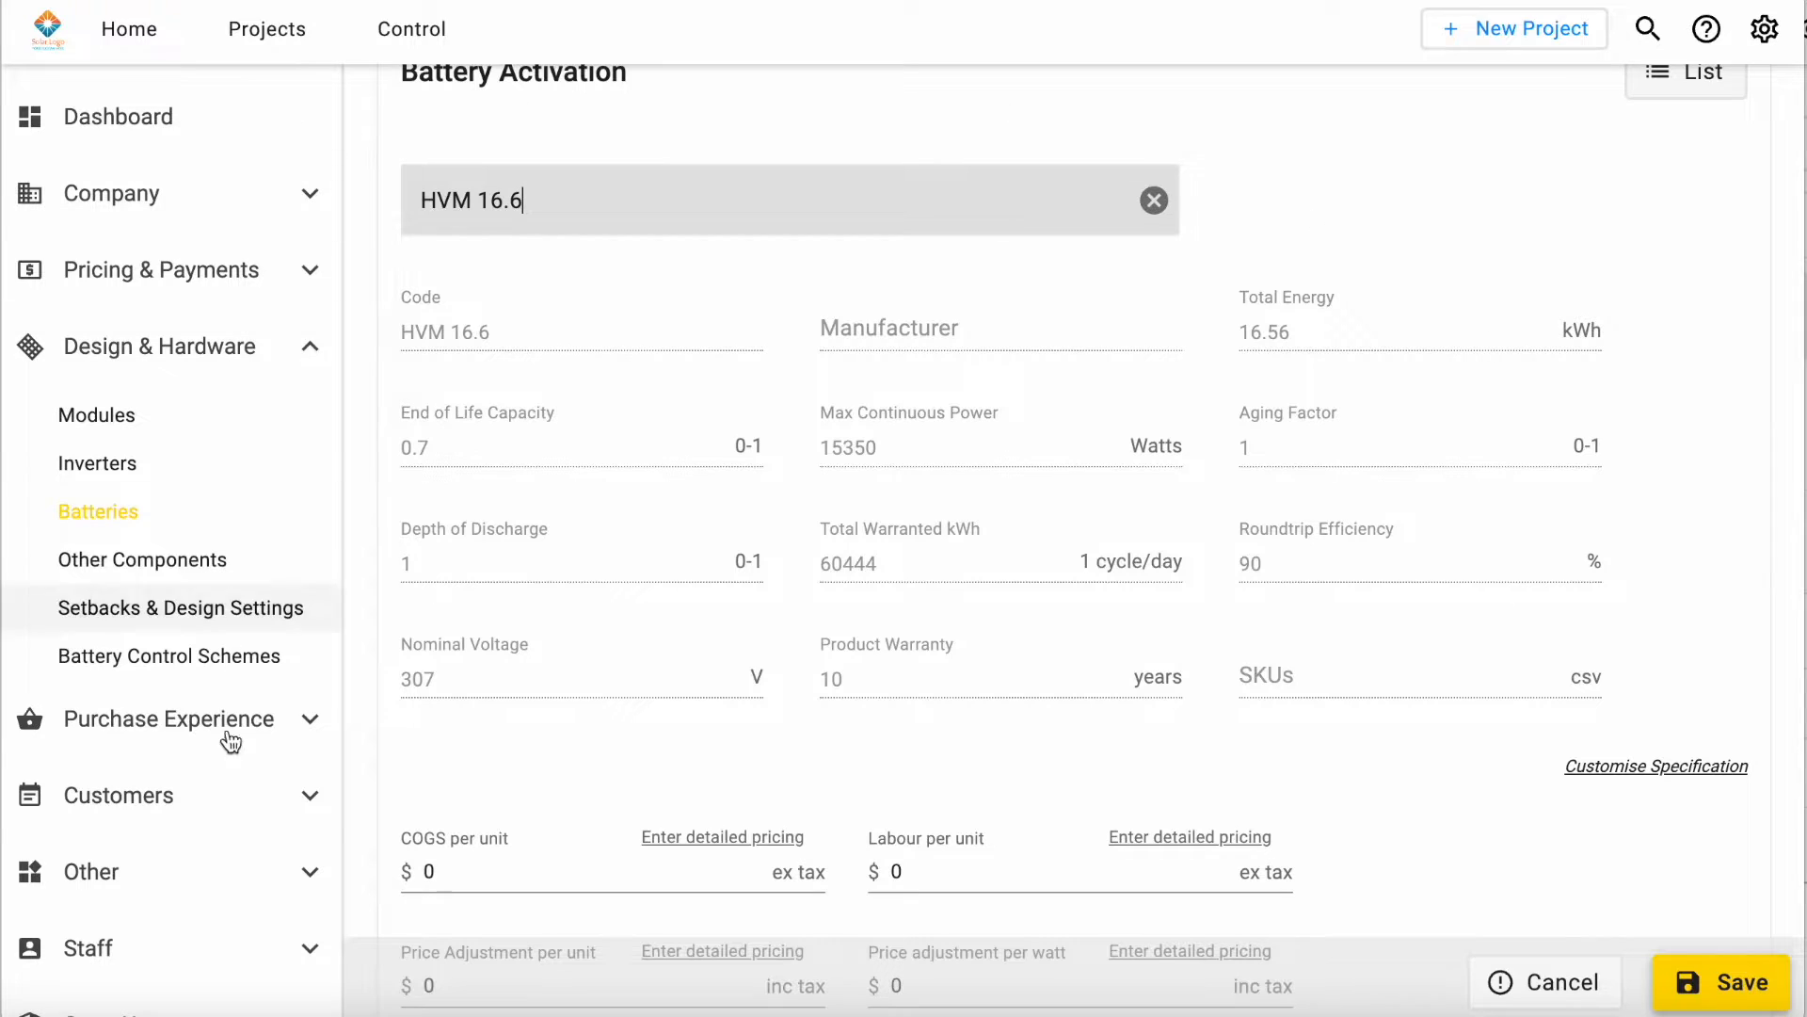
scroll(1061, 254, down, 3)
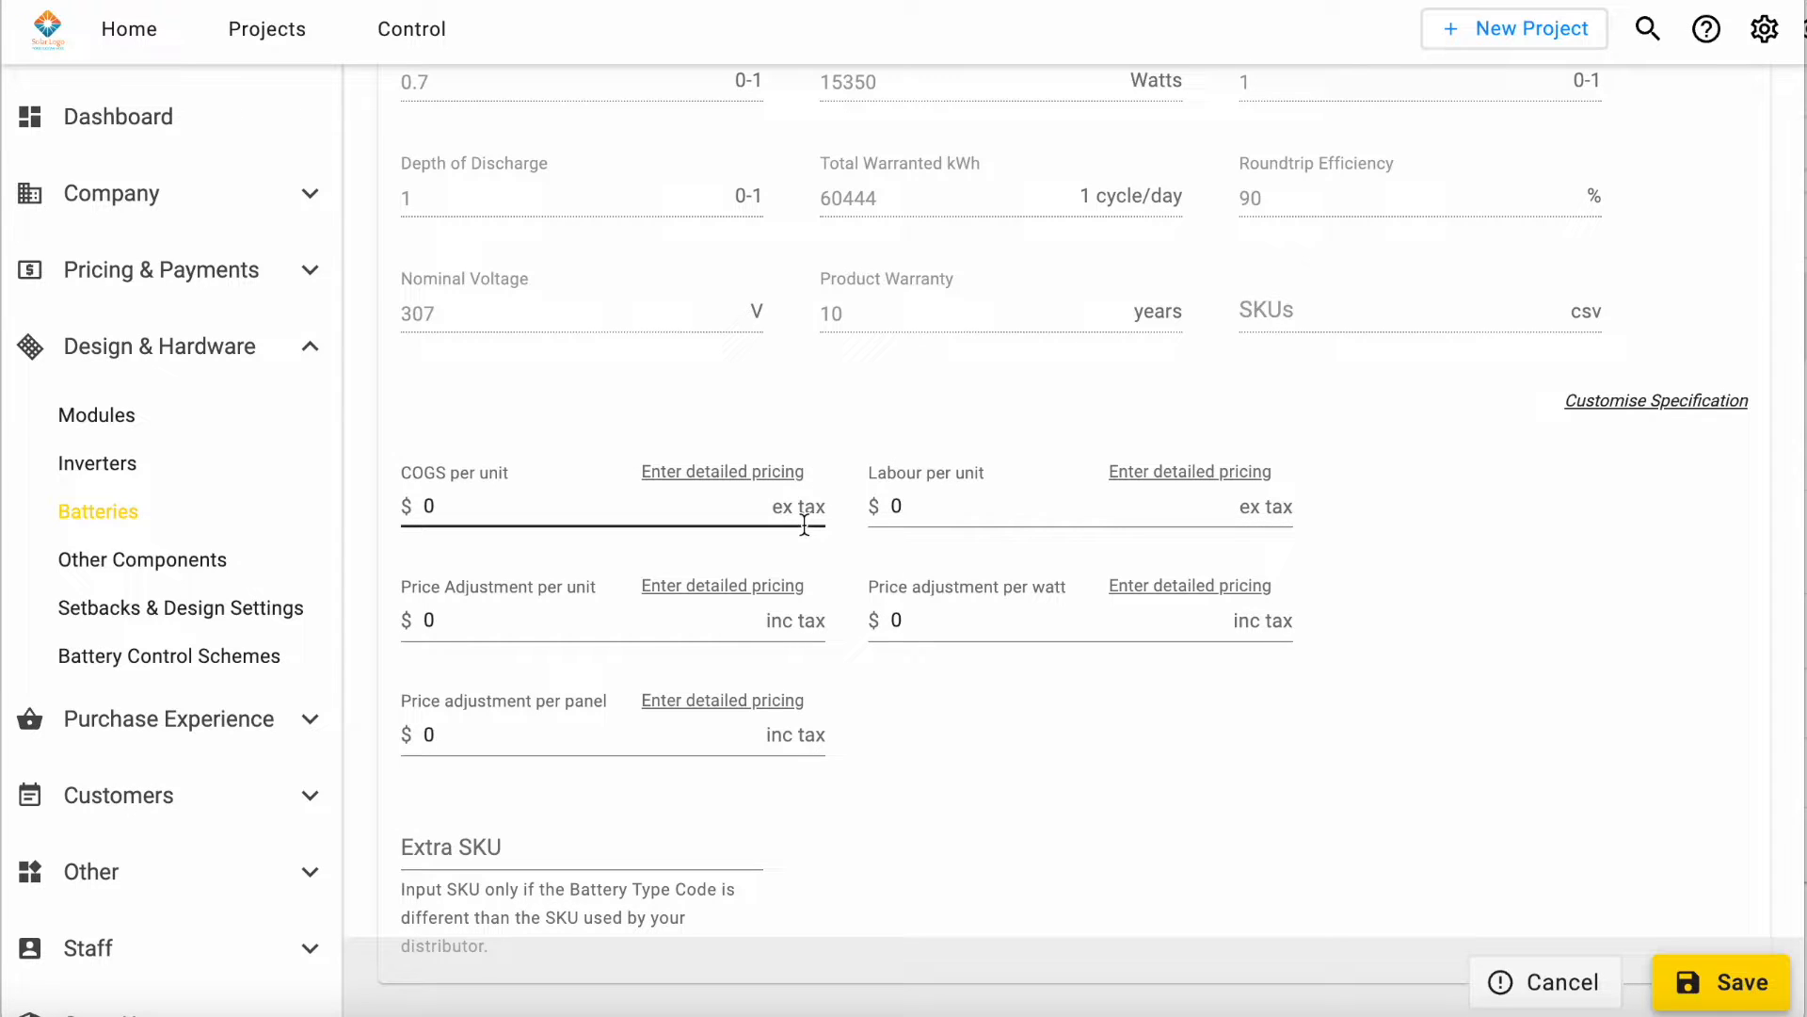
scroll(805, 524, down, 2)
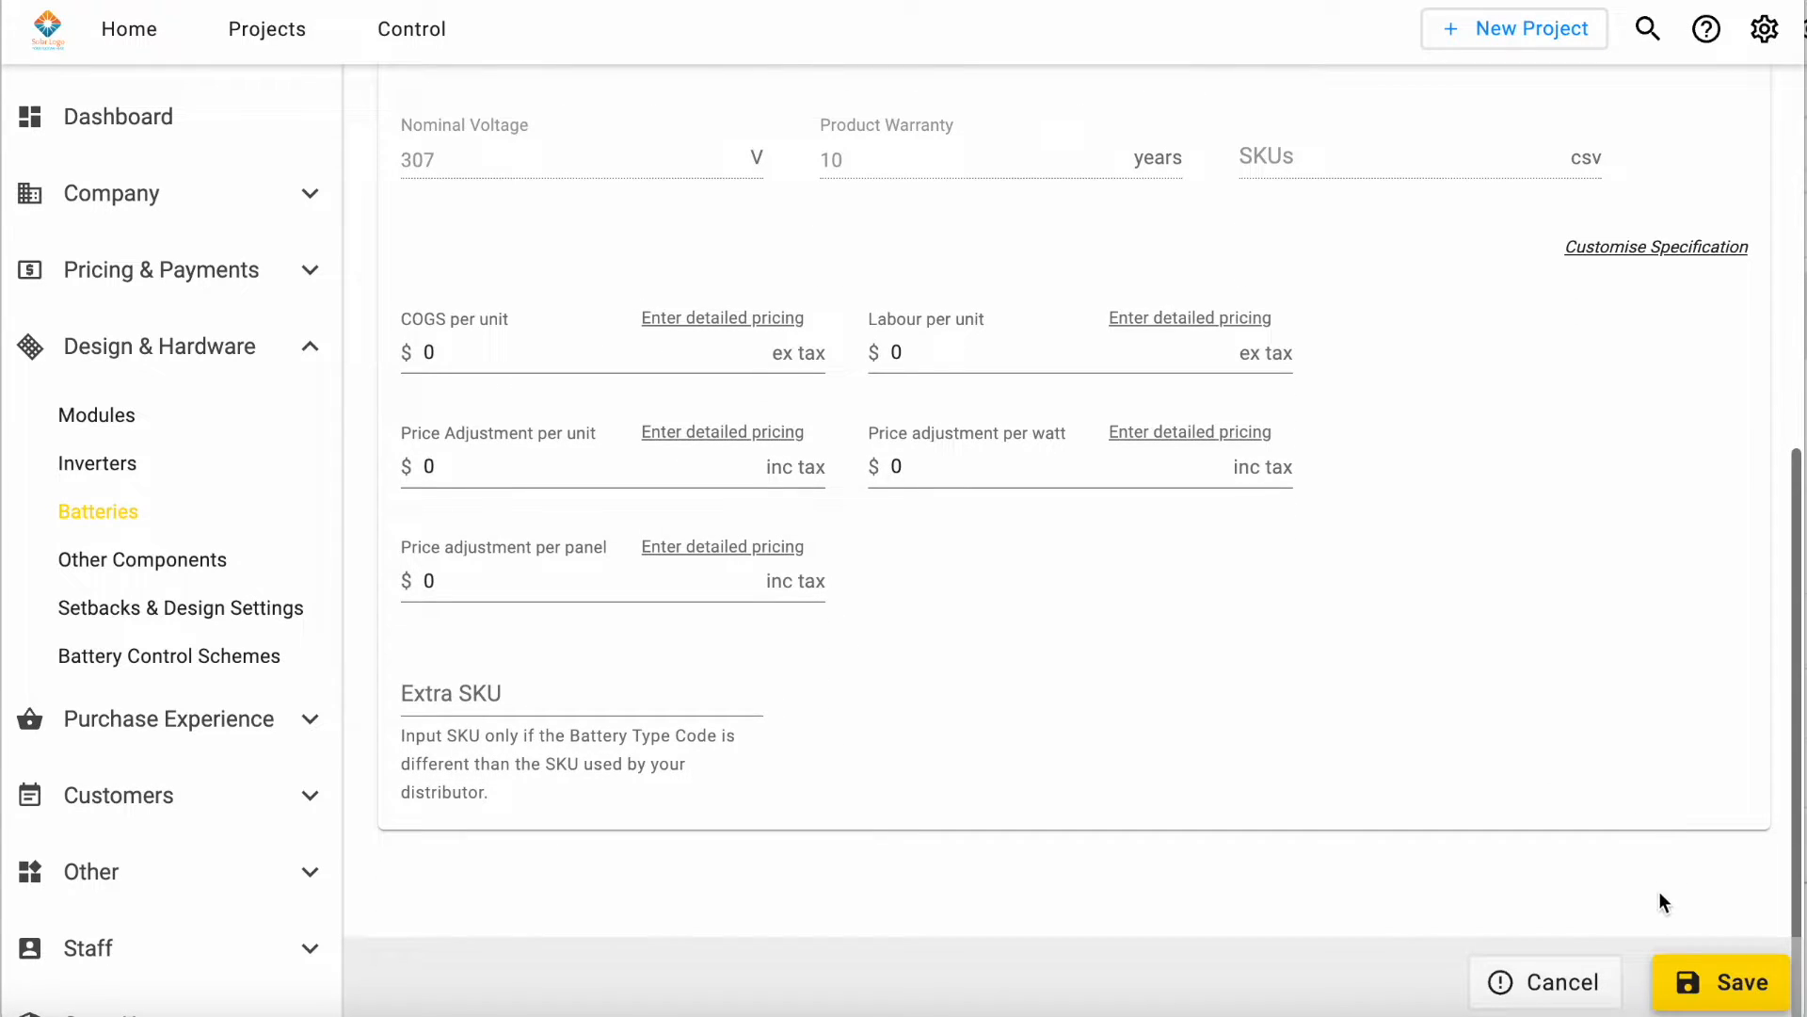
Step: Save the HVM 16.6 battery as an active component and return to the active batteries list
click(1687, 1004)
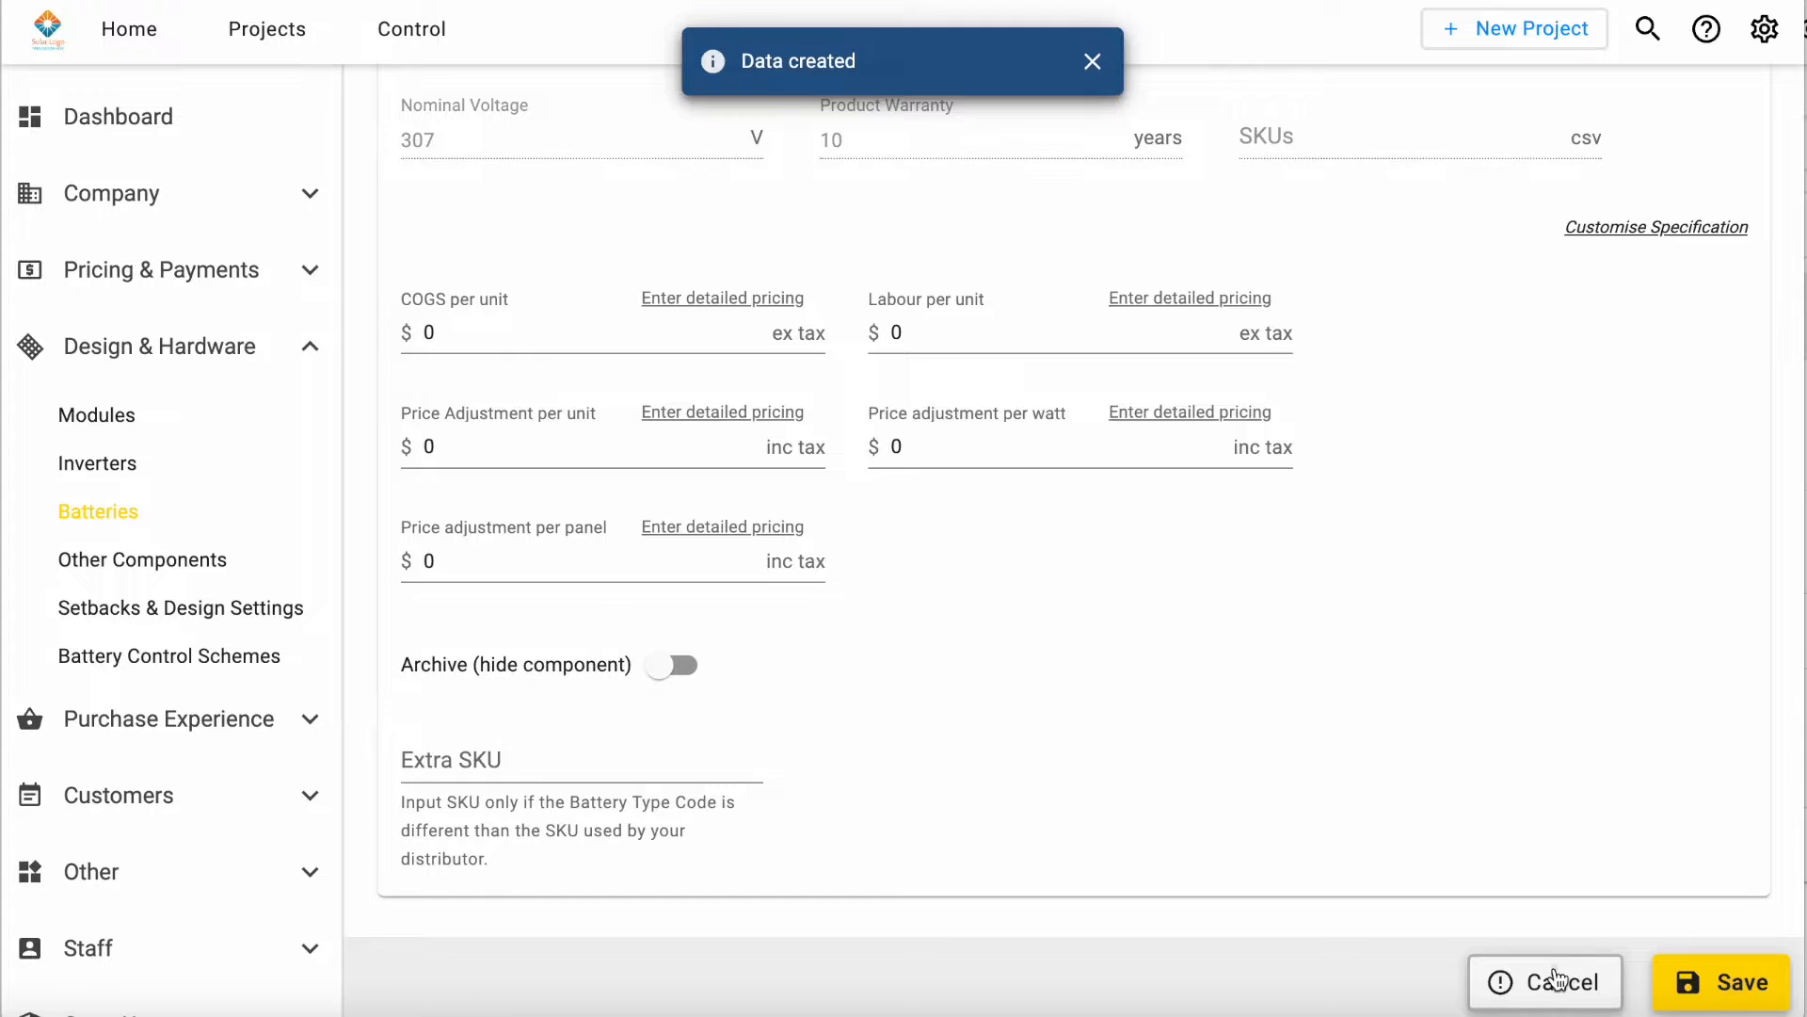
click(1495, 981)
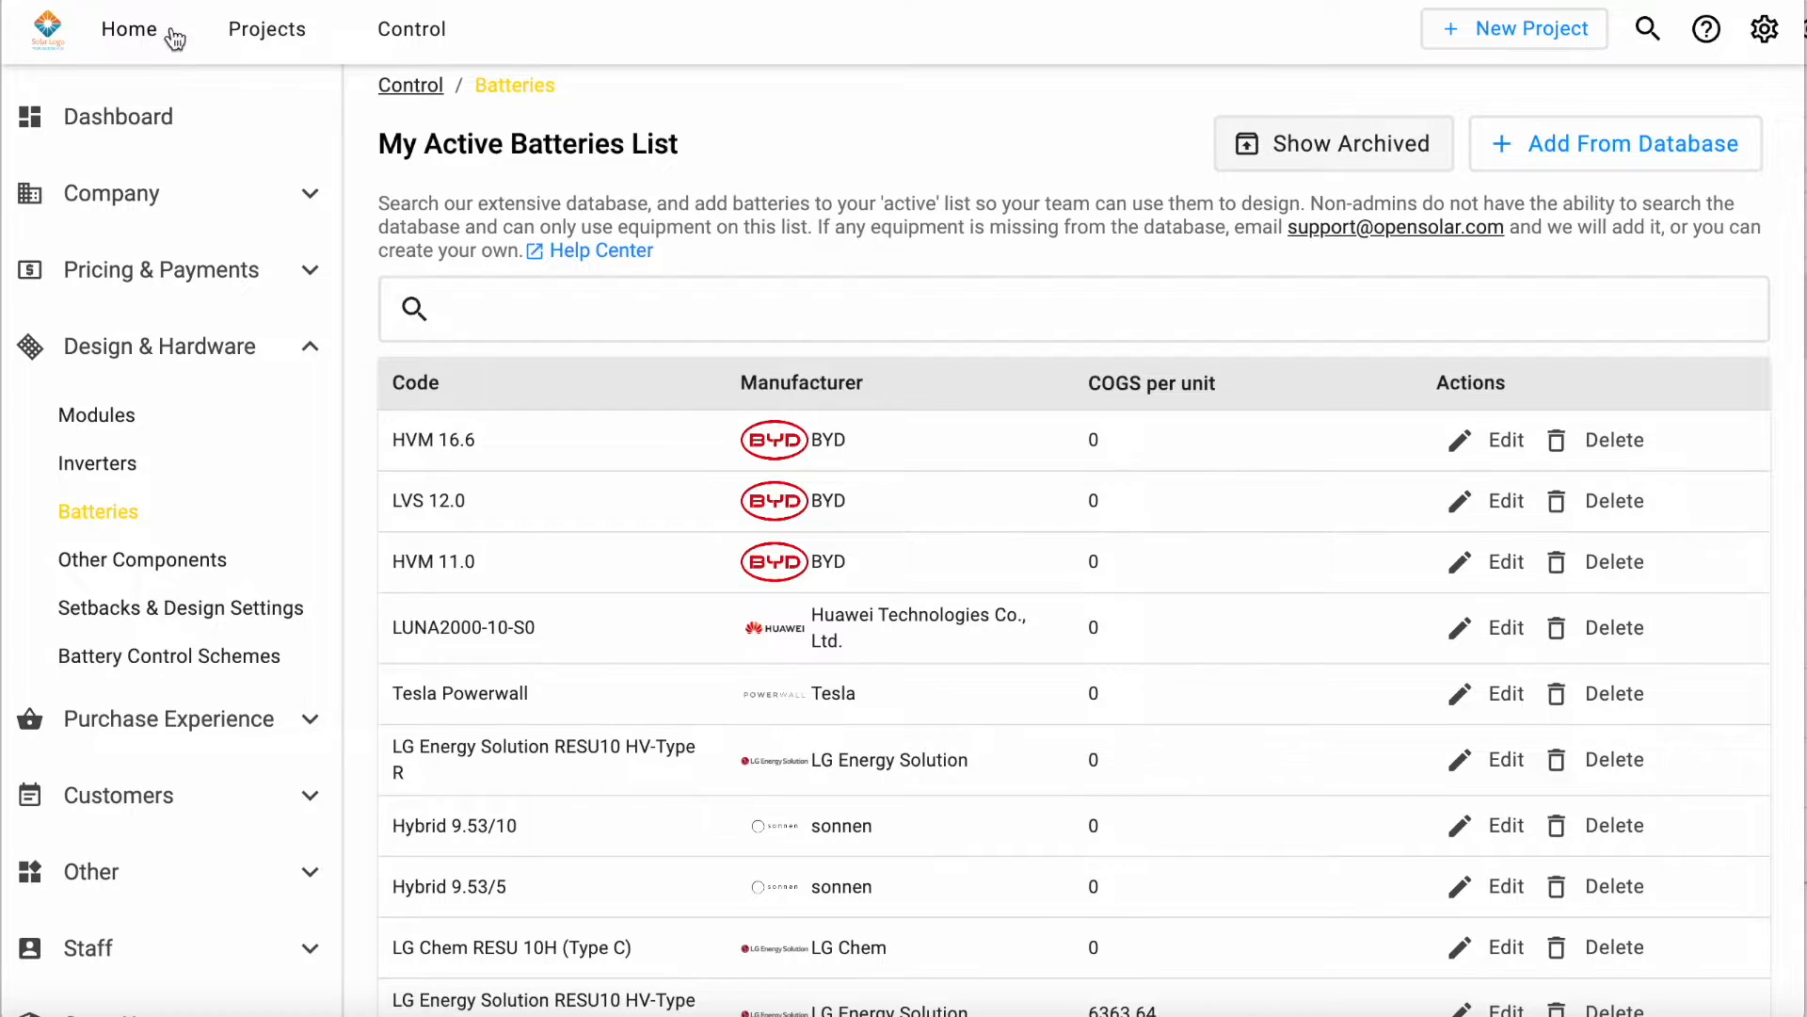
Step: Start a new project from the home page by entering the site's street address and choosing the matching suggestion
click(142, 42)
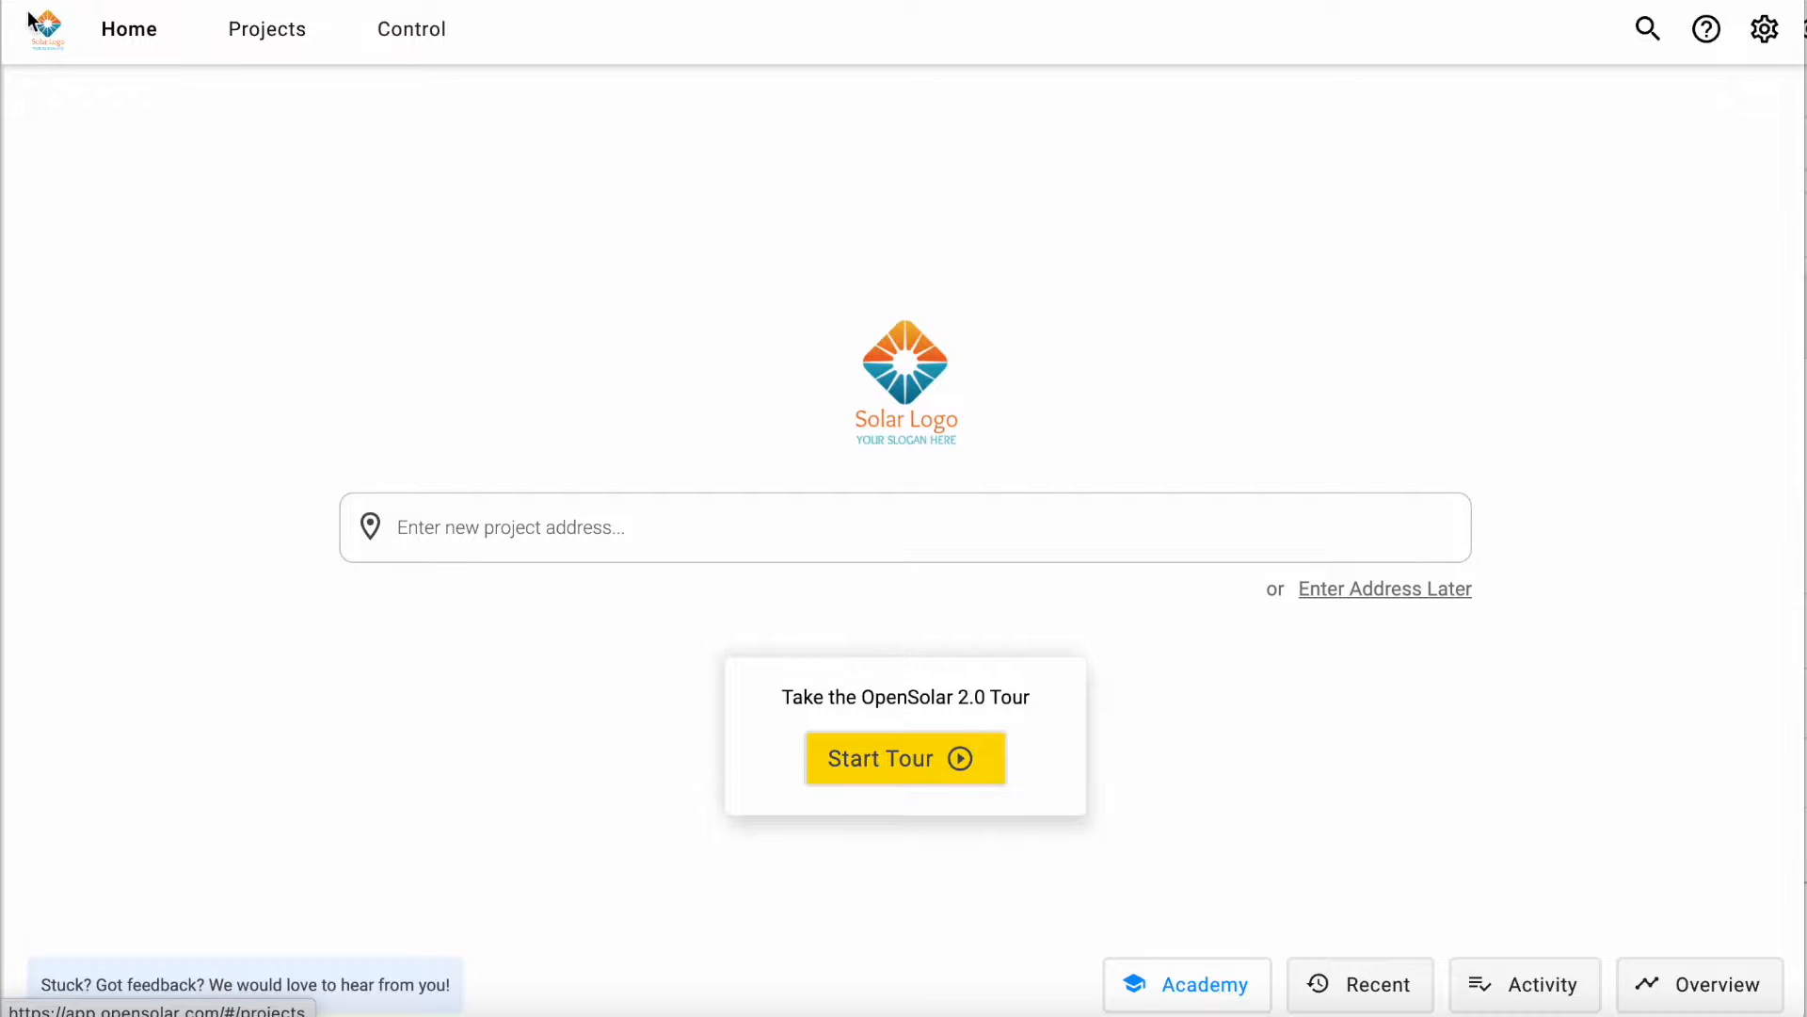
click(597, 530)
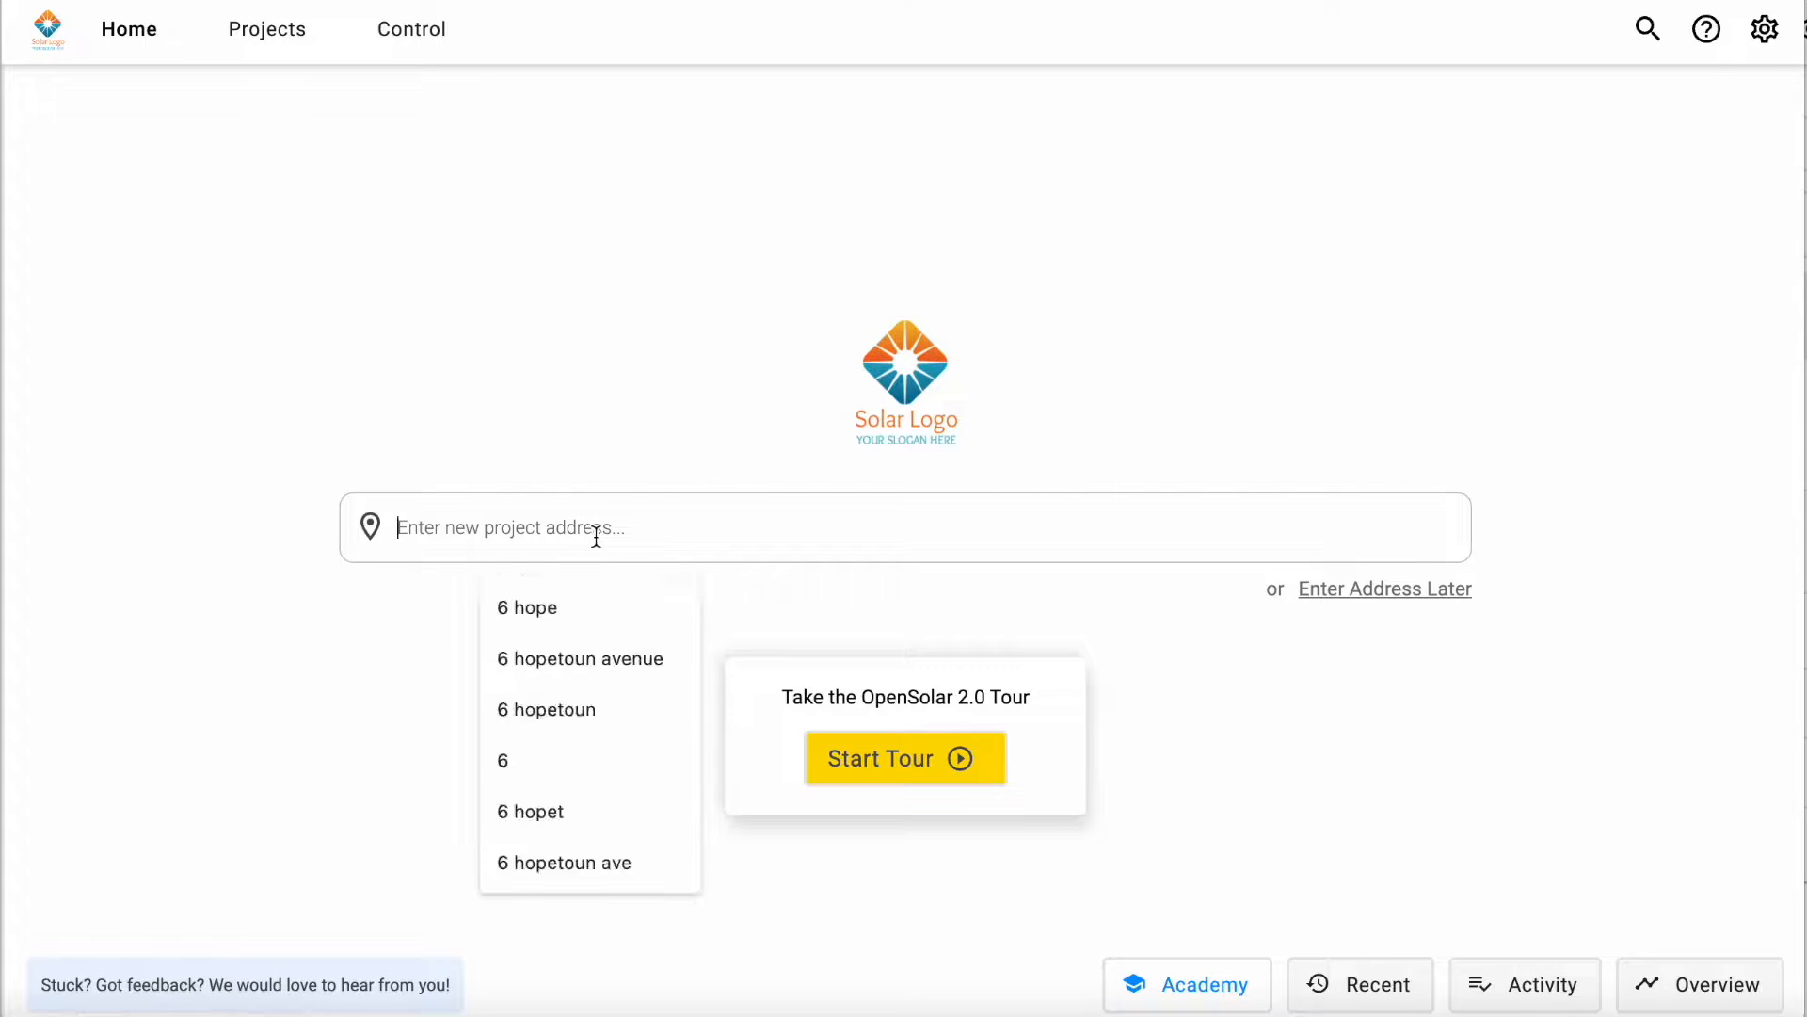
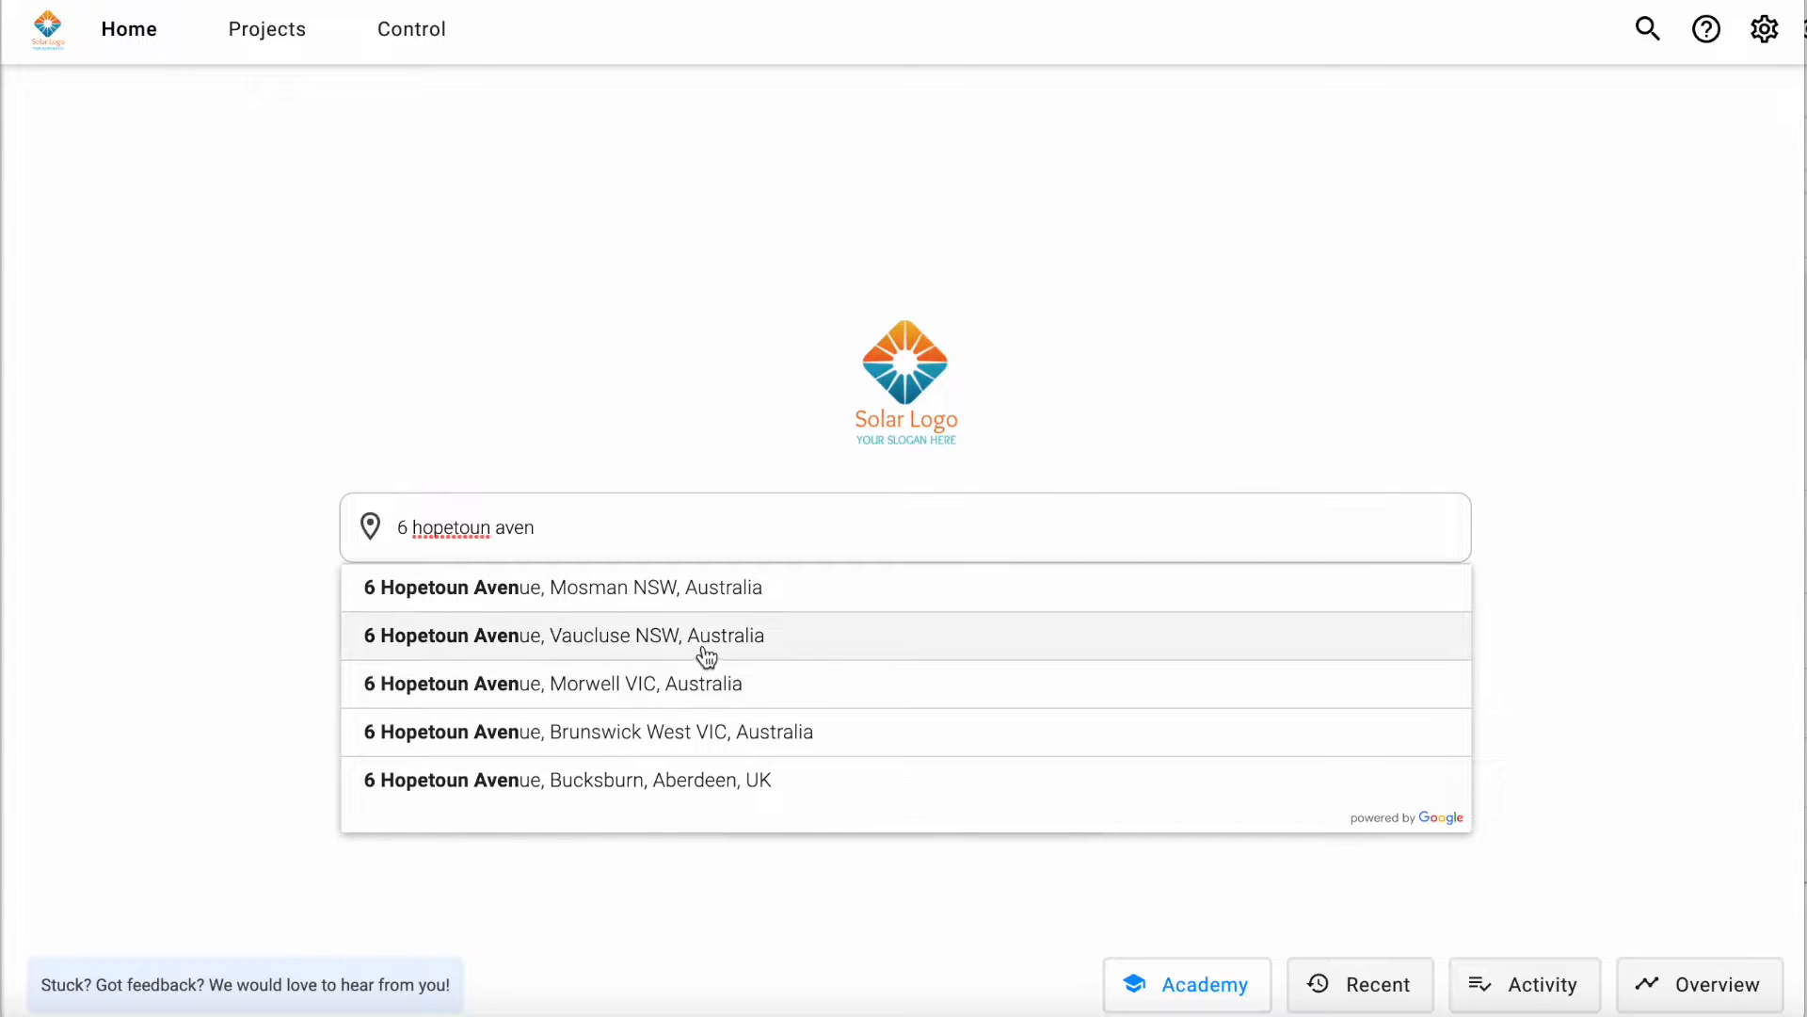
click(699, 639)
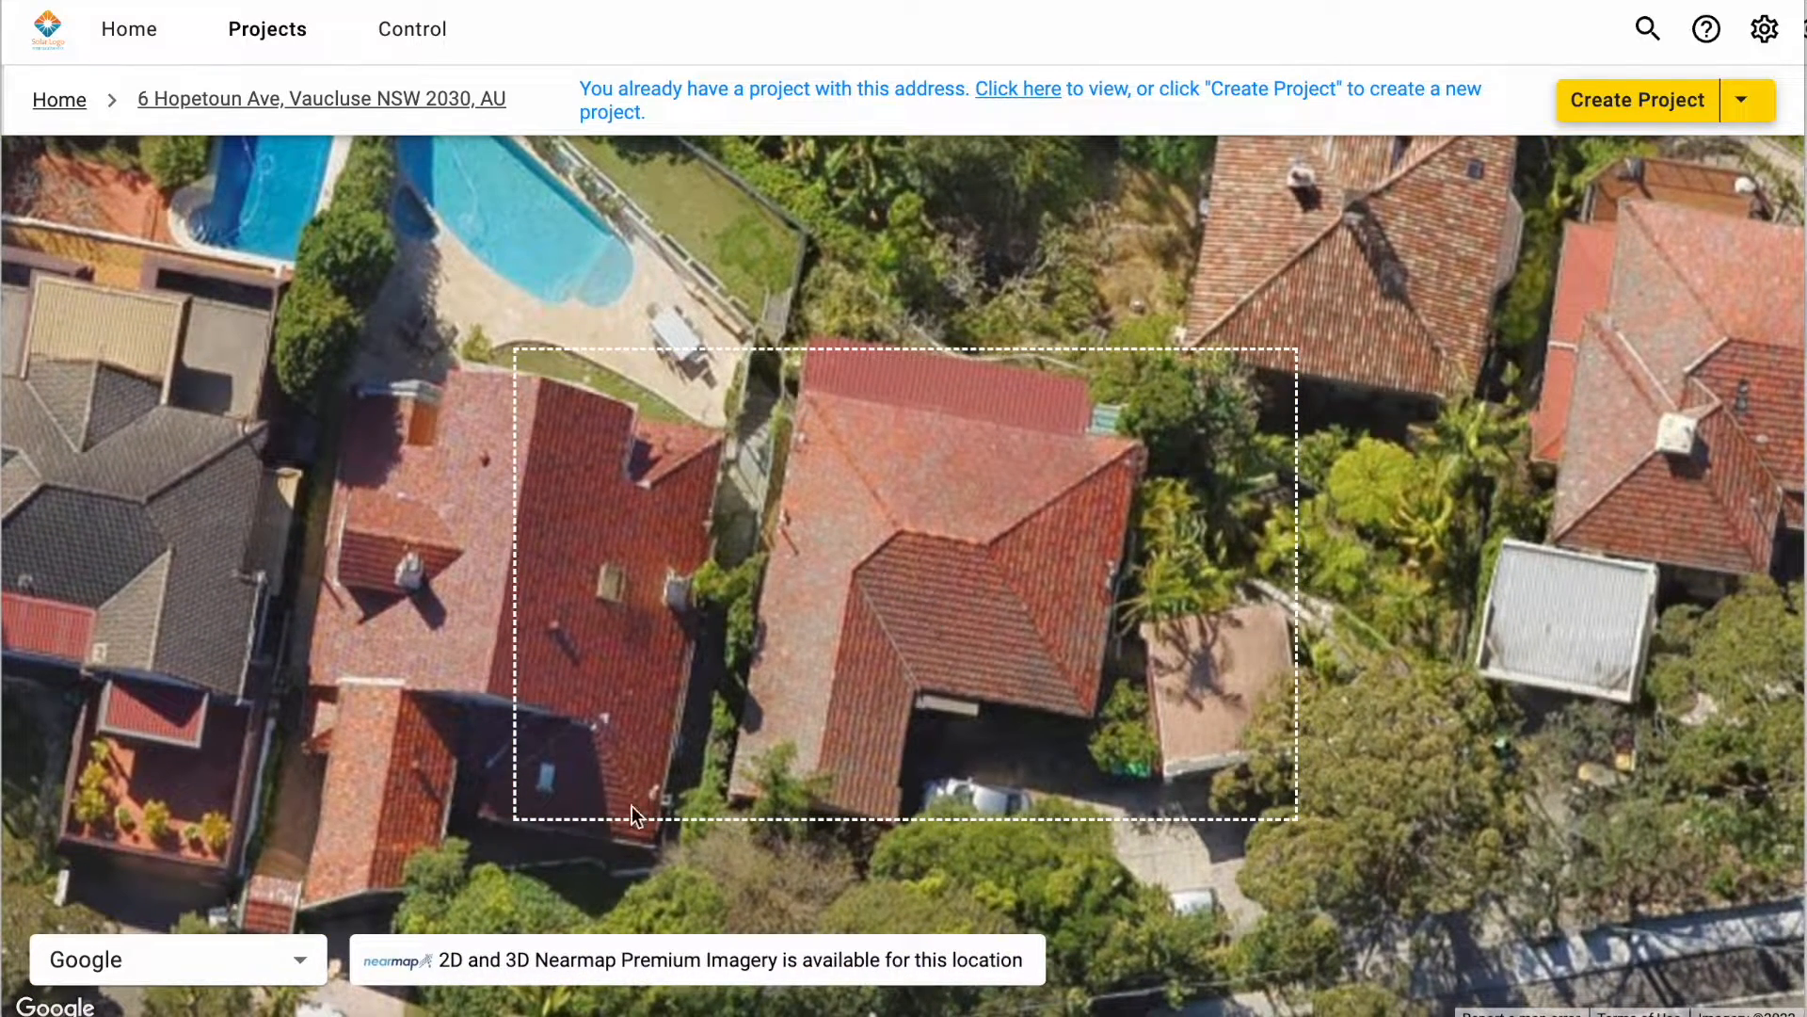
Step: Check the available map imagery sources, create the project for this address and dismiss the notification
click(298, 958)
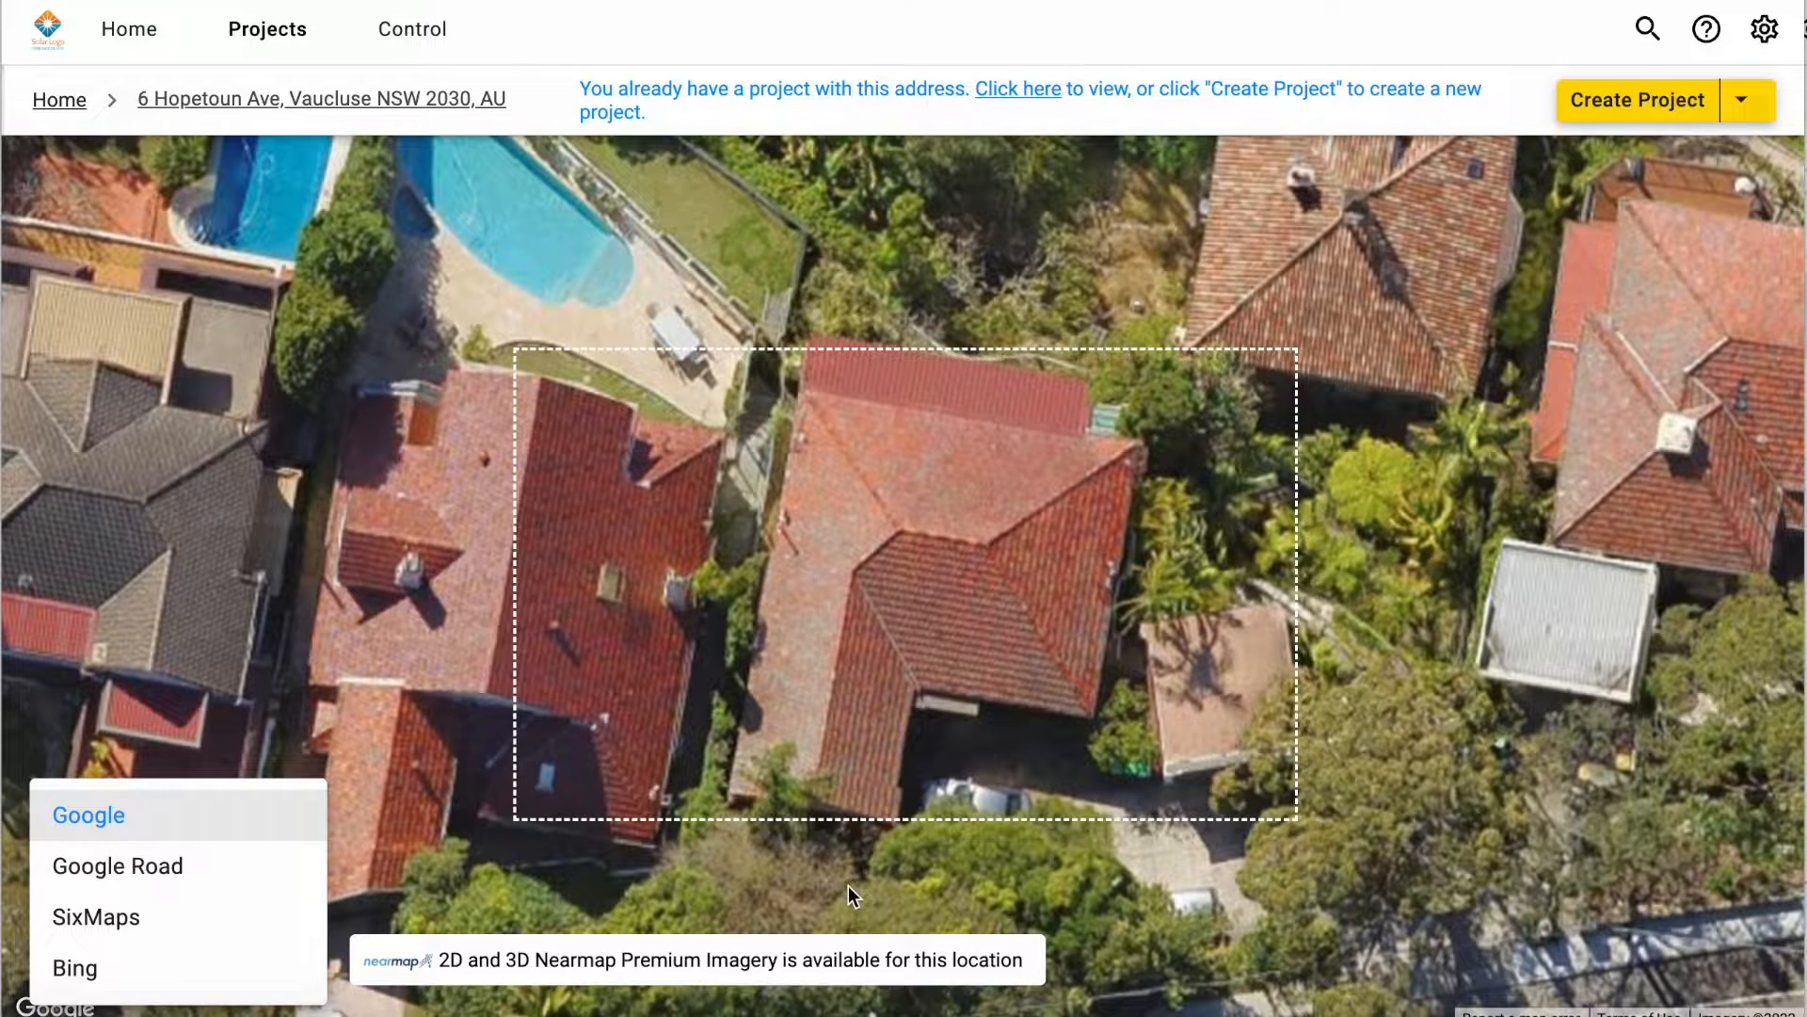
click(1516, 647)
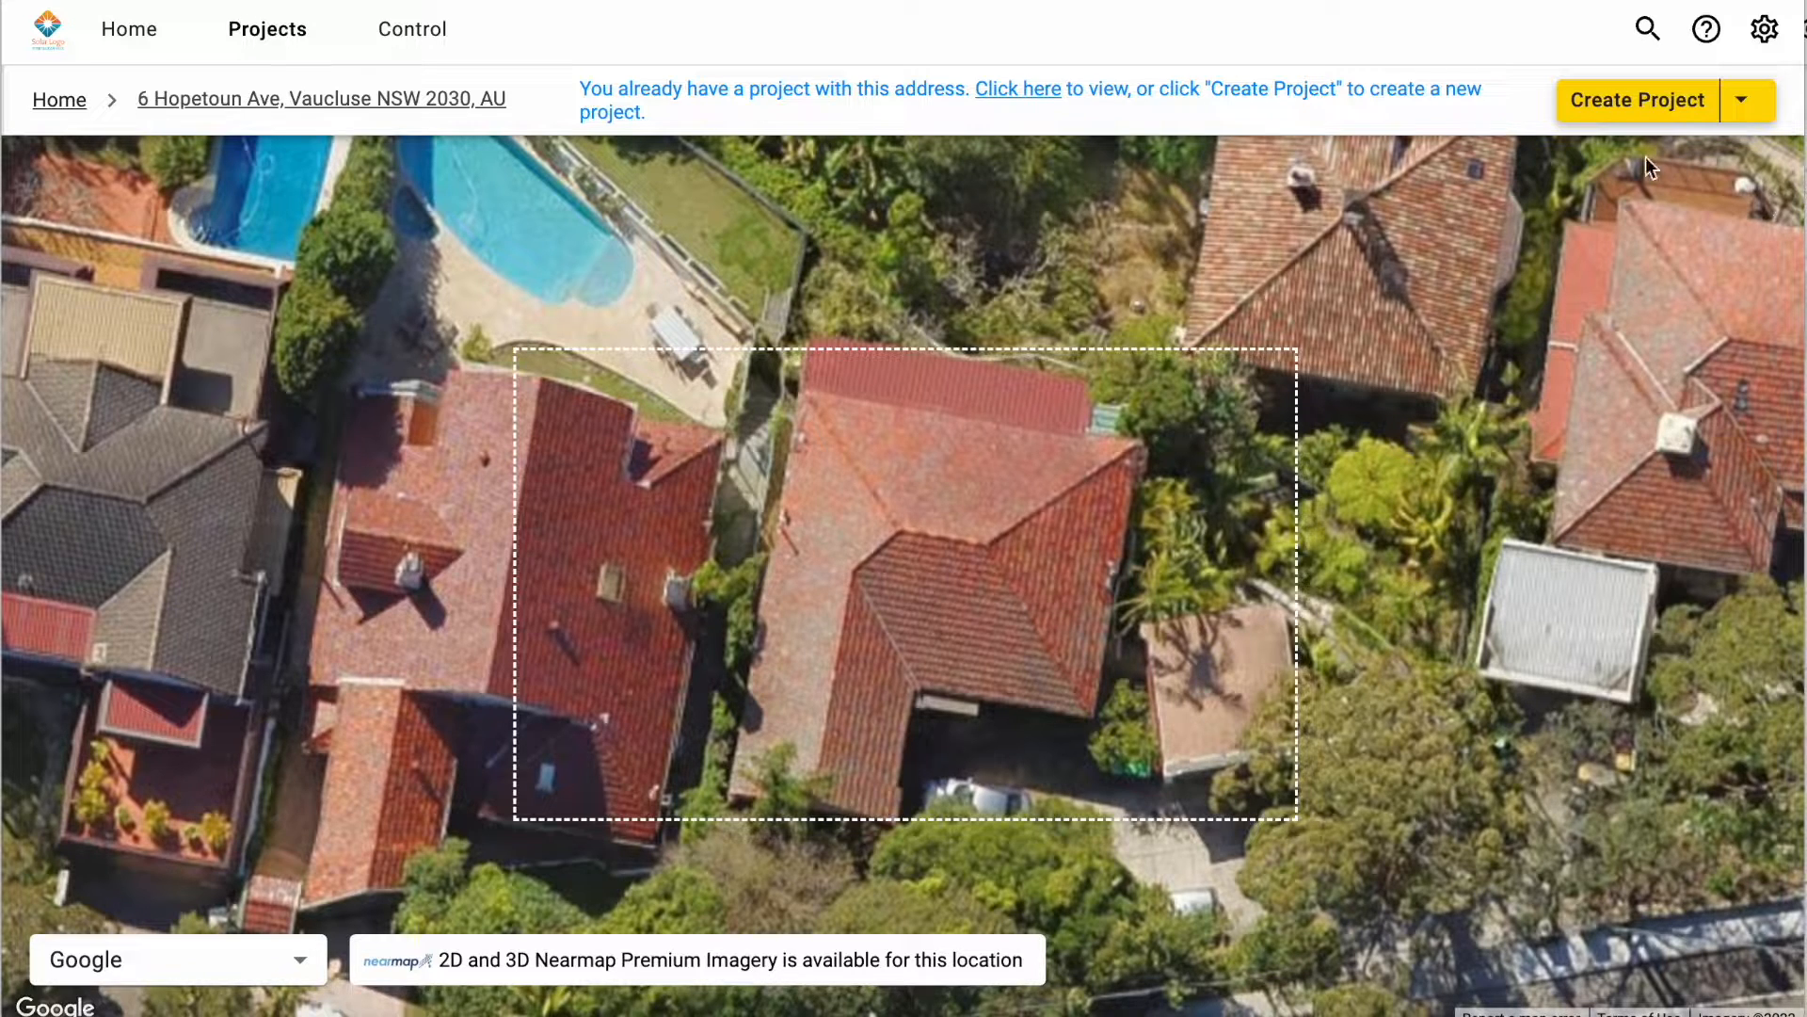
click(1651, 108)
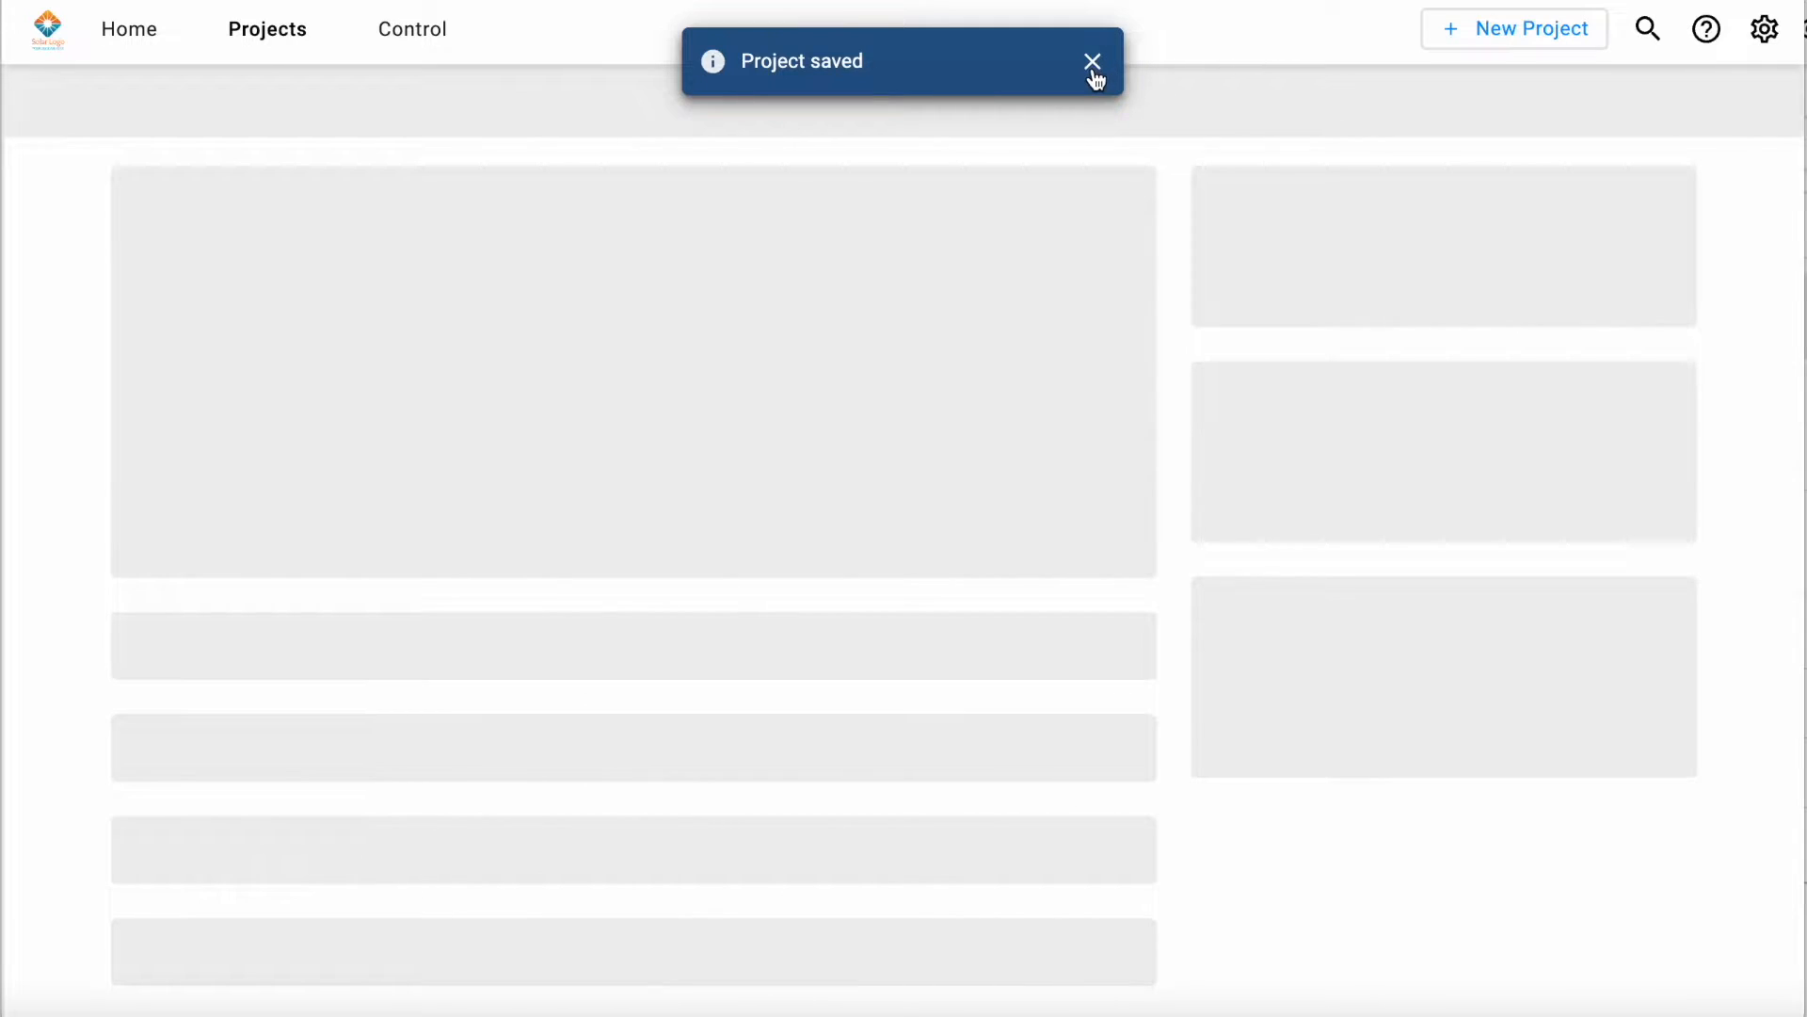
click(1093, 71)
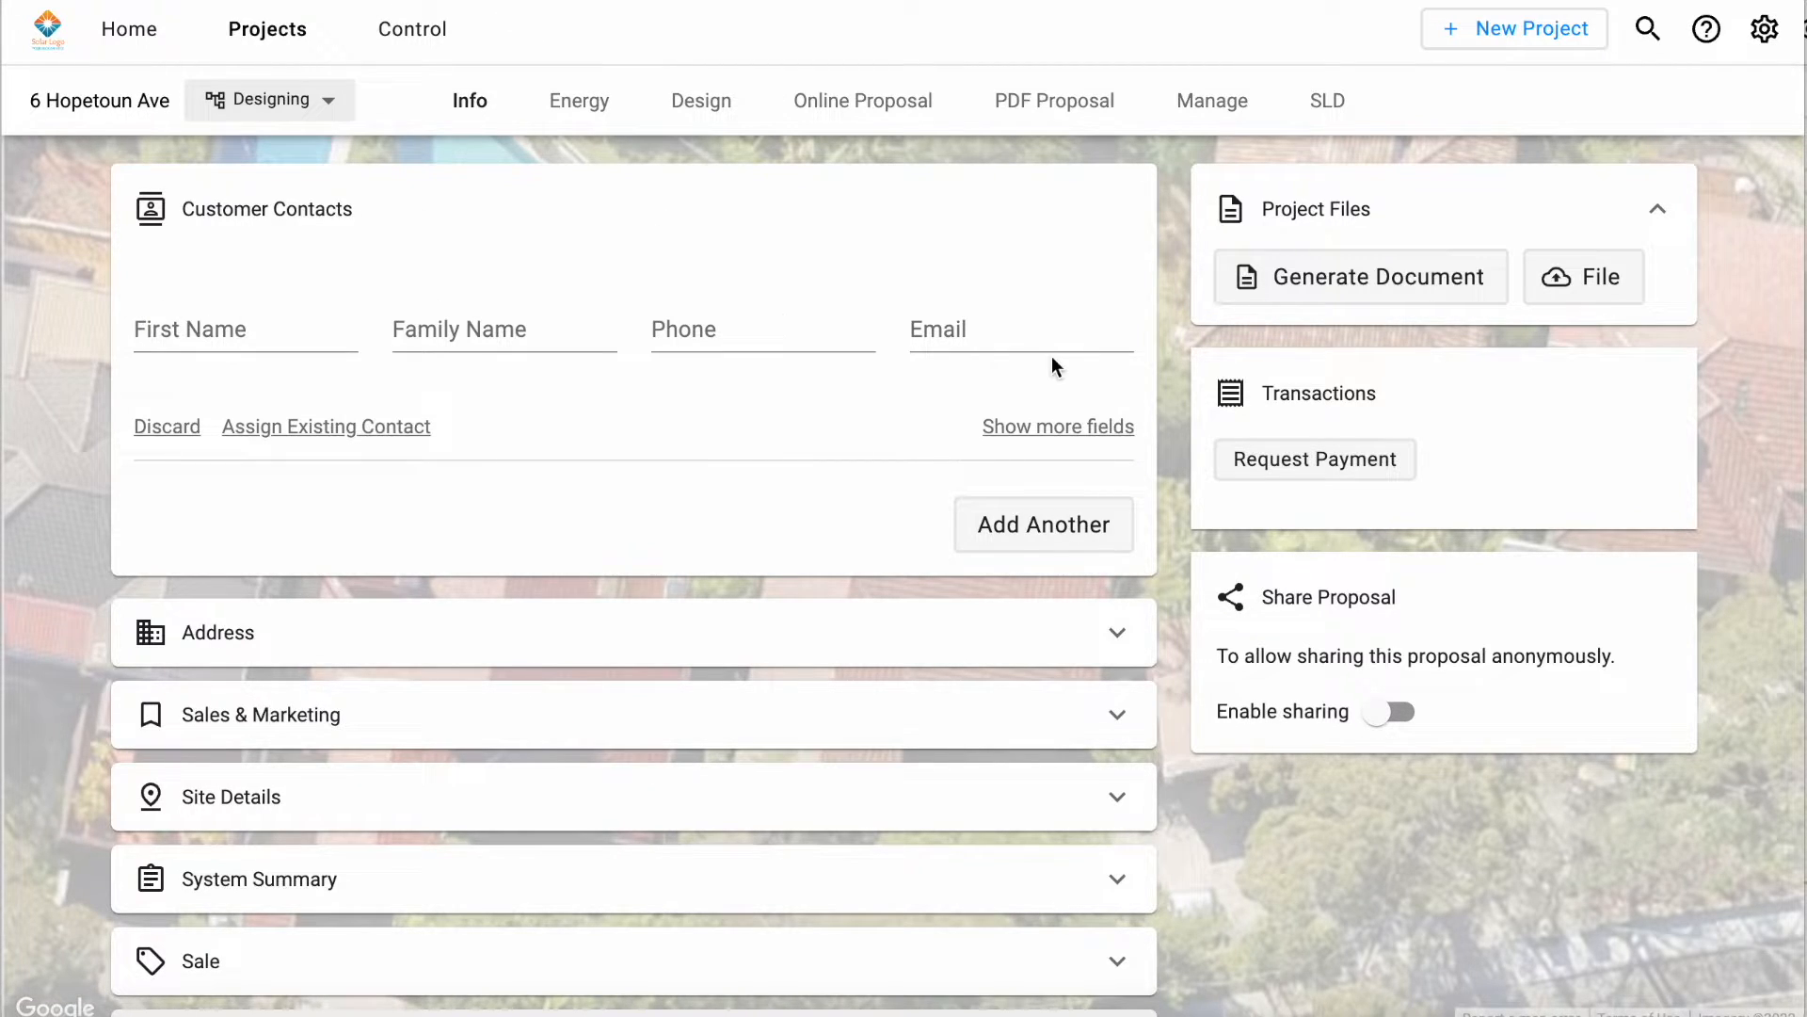
Step: Look through the project's info sections and expand Site Details to review the roof, meter and phase fields
scroll(753, 510, down, 1)
scroll(753, 510, down, 1)
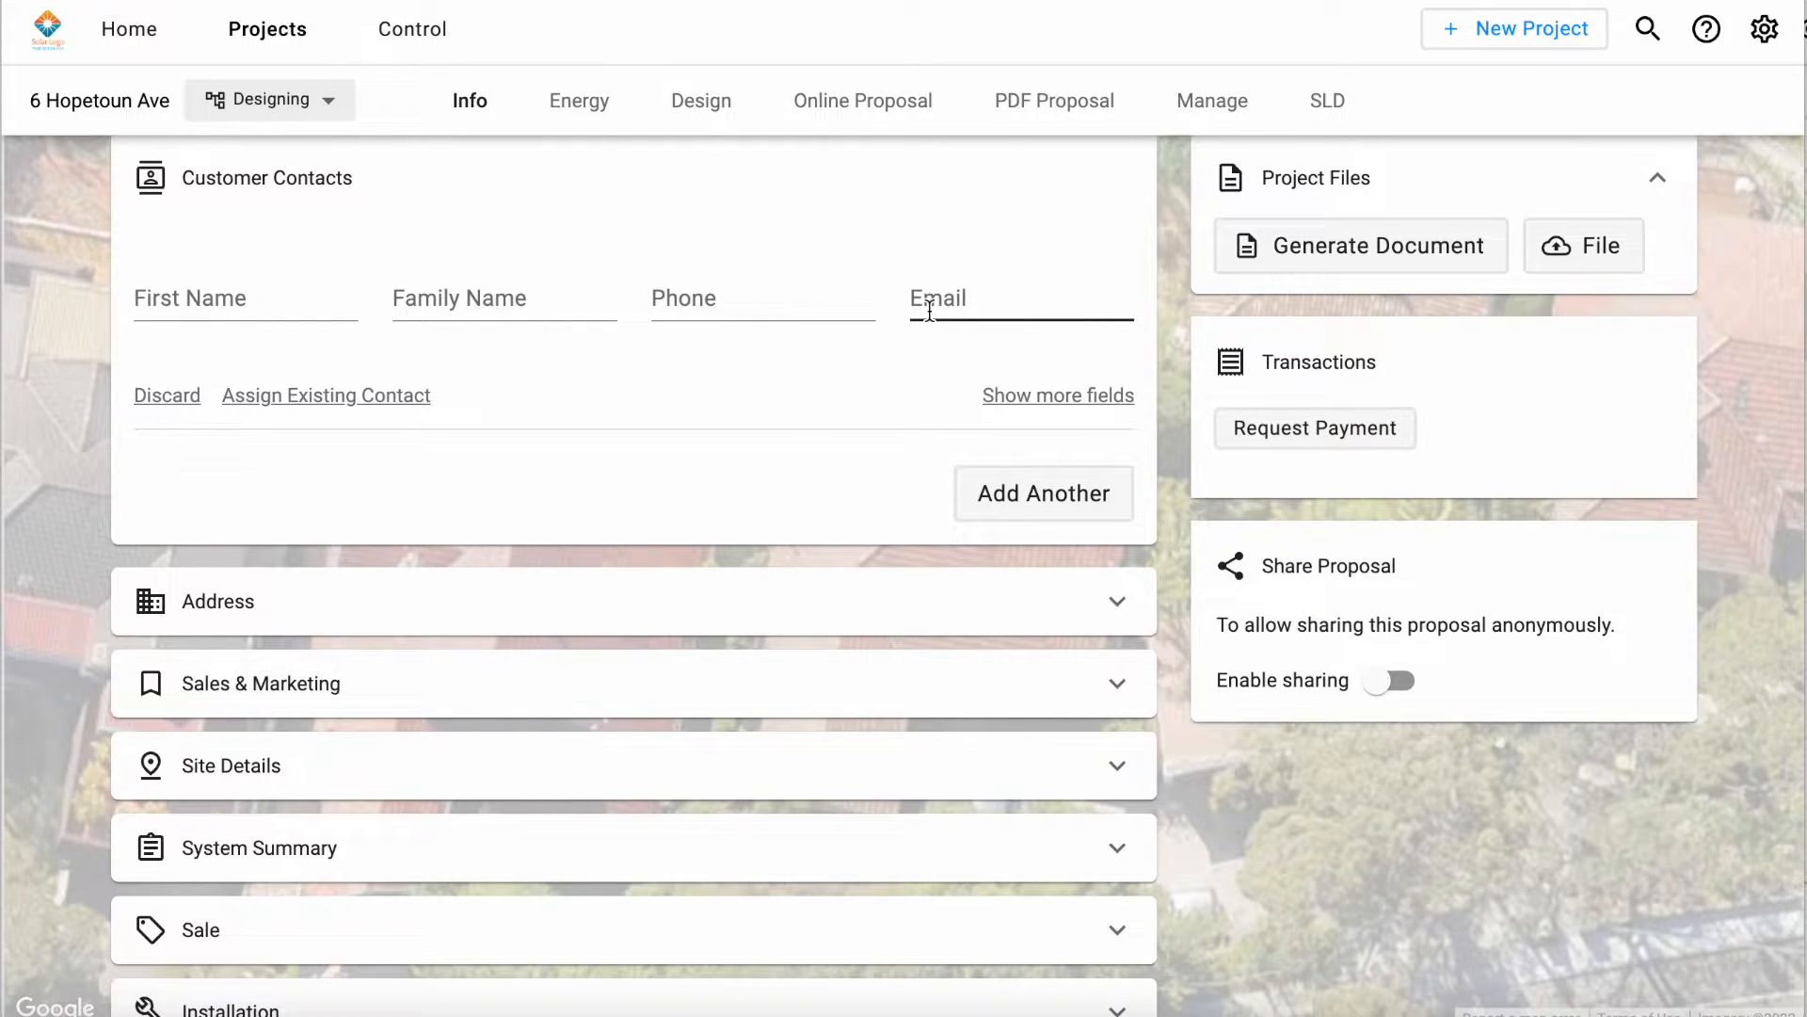
scroll(1031, 367, down, 2)
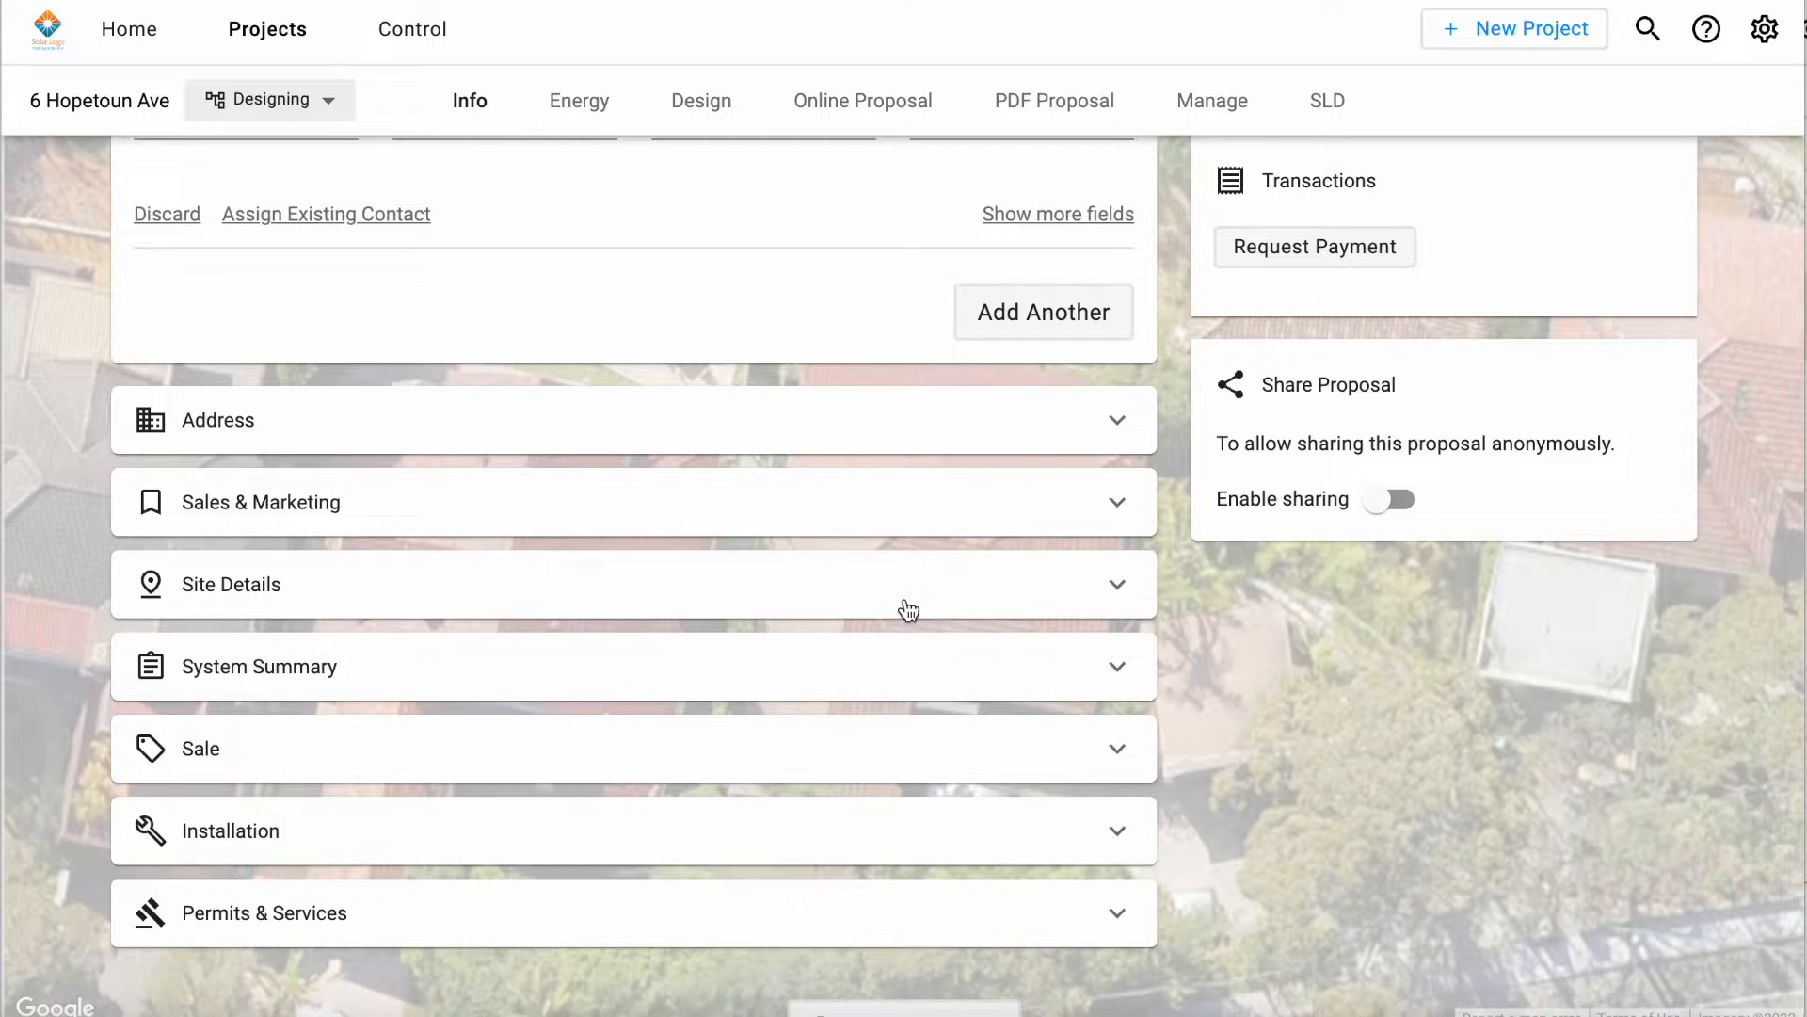
click(909, 610)
scroll(903, 607, down, 3)
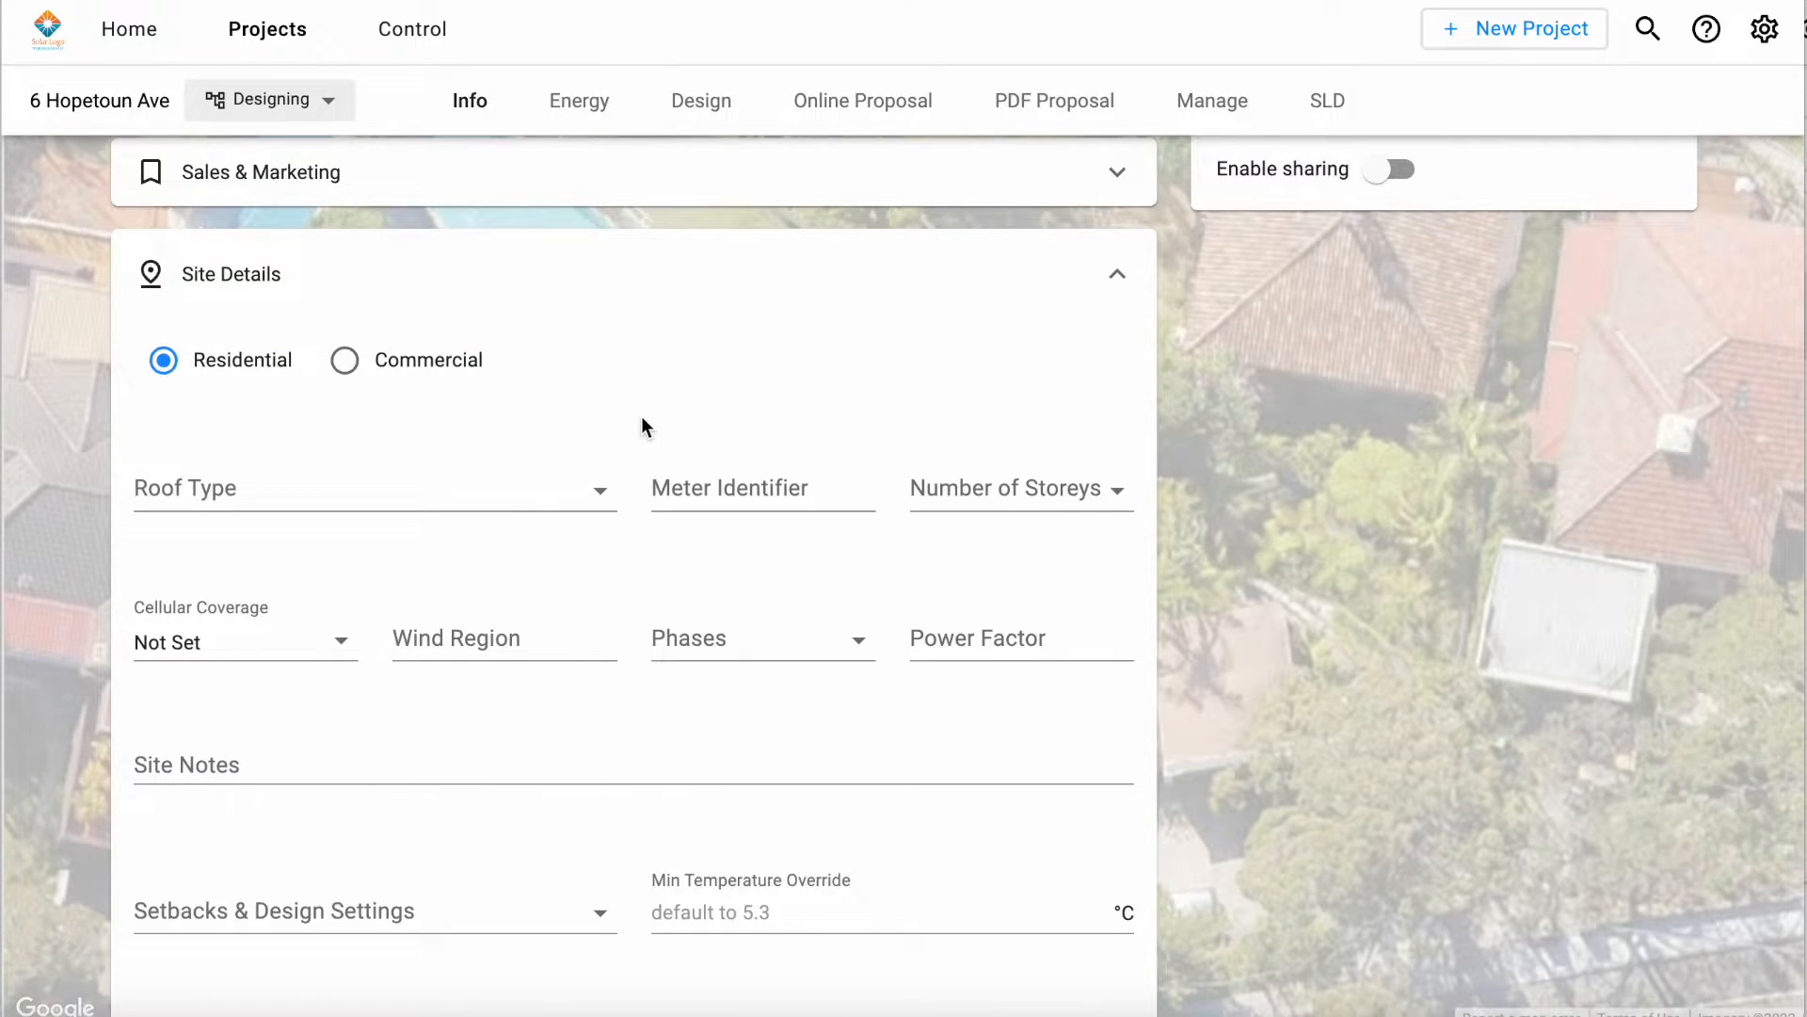
scroll(641, 418, down, 3)
scroll(641, 418, up, 9)
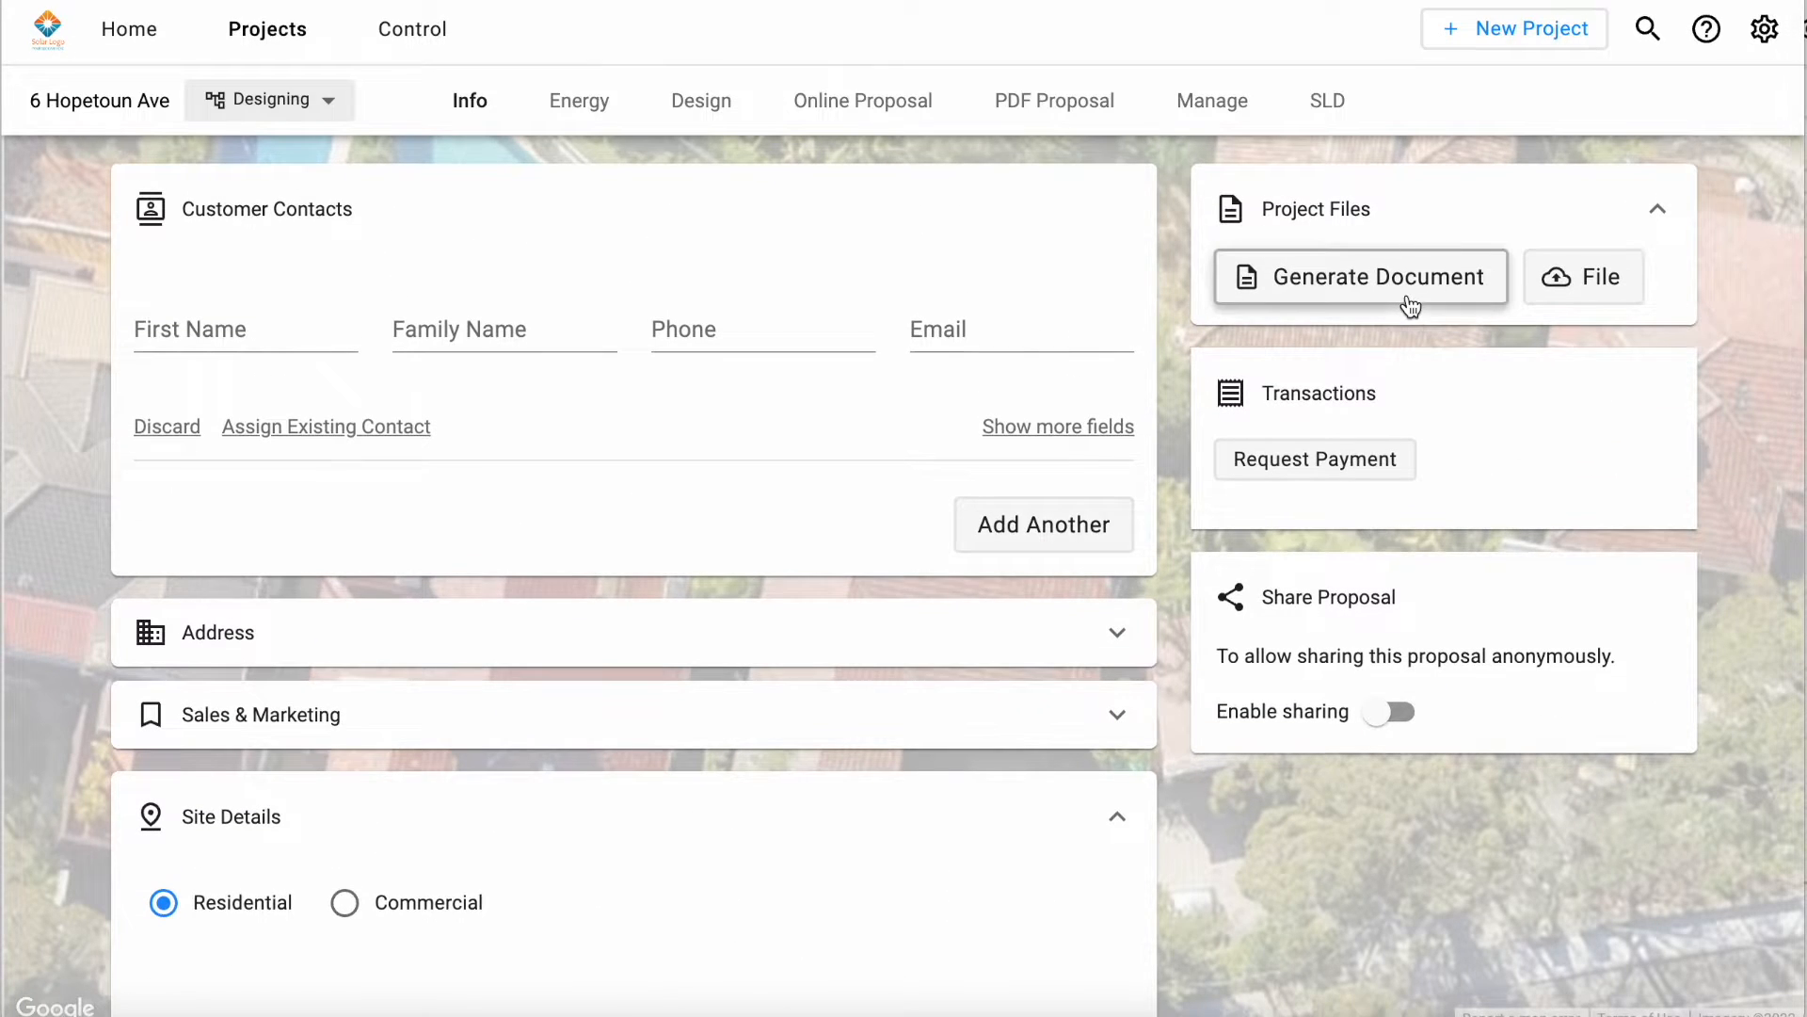
Step: View the document templates for generation and the Add Project File form, closing both without adding anything
click(1393, 280)
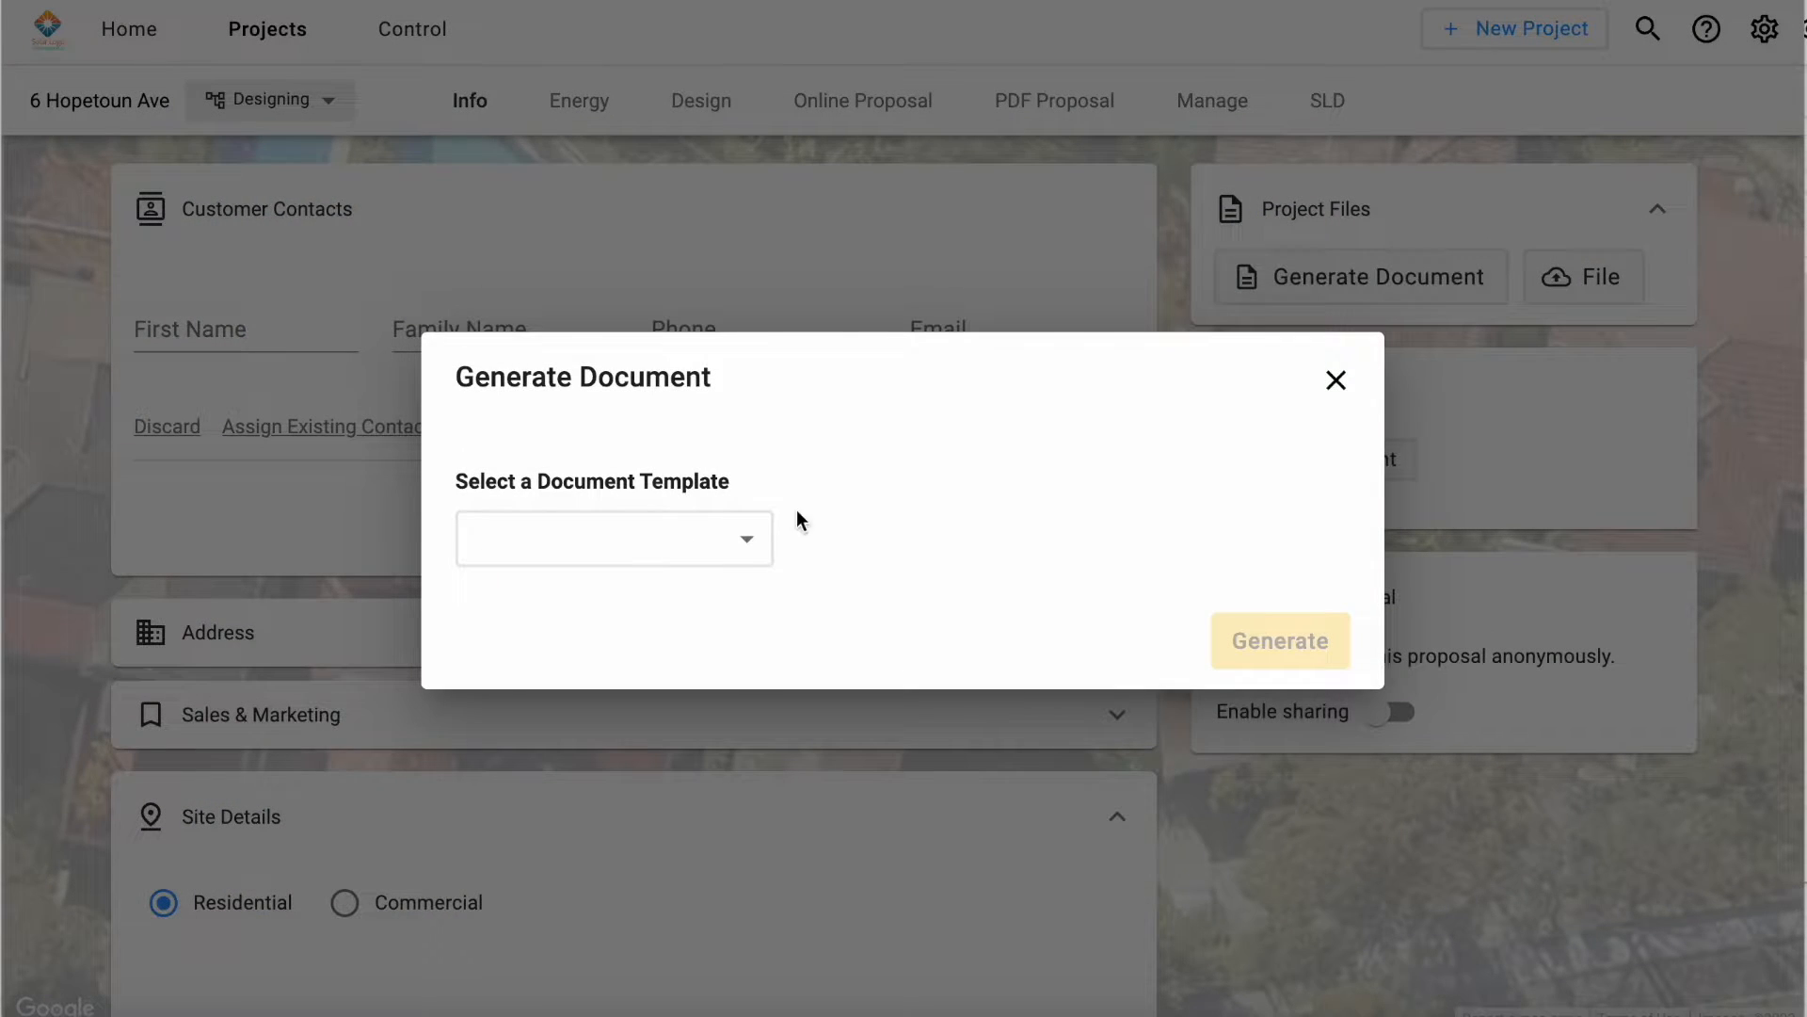
click(698, 557)
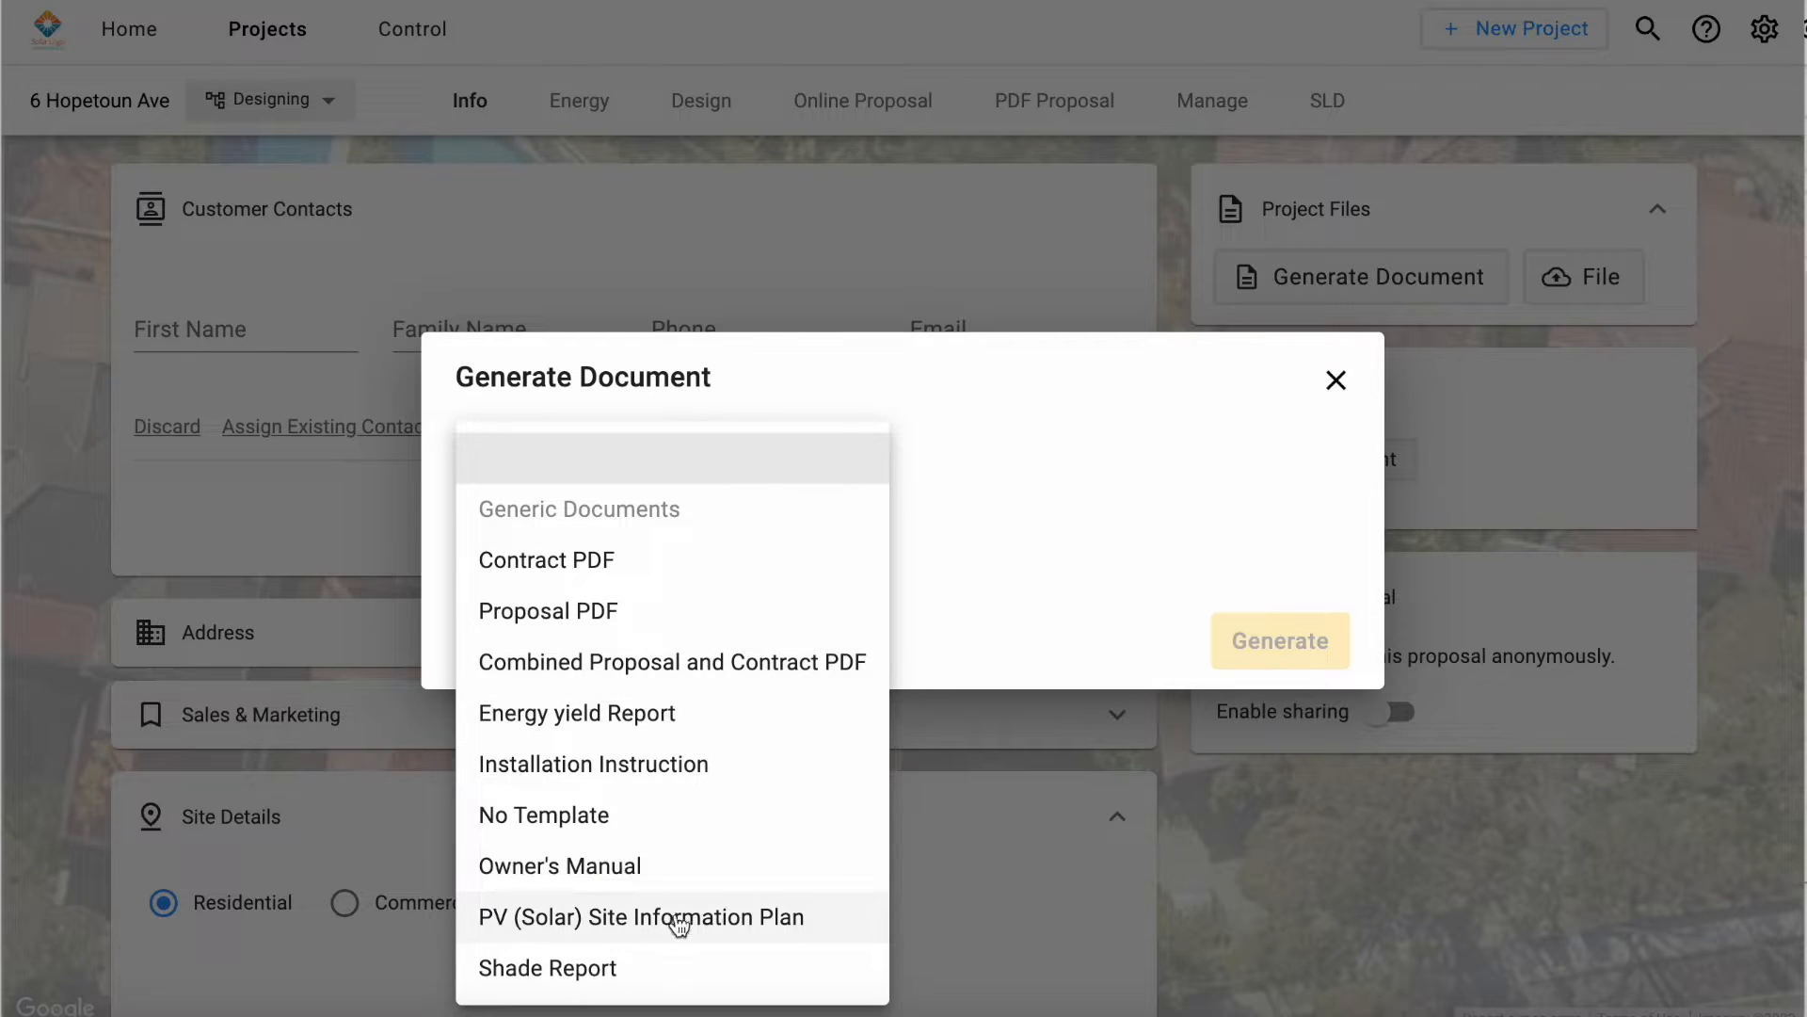
click(1336, 386)
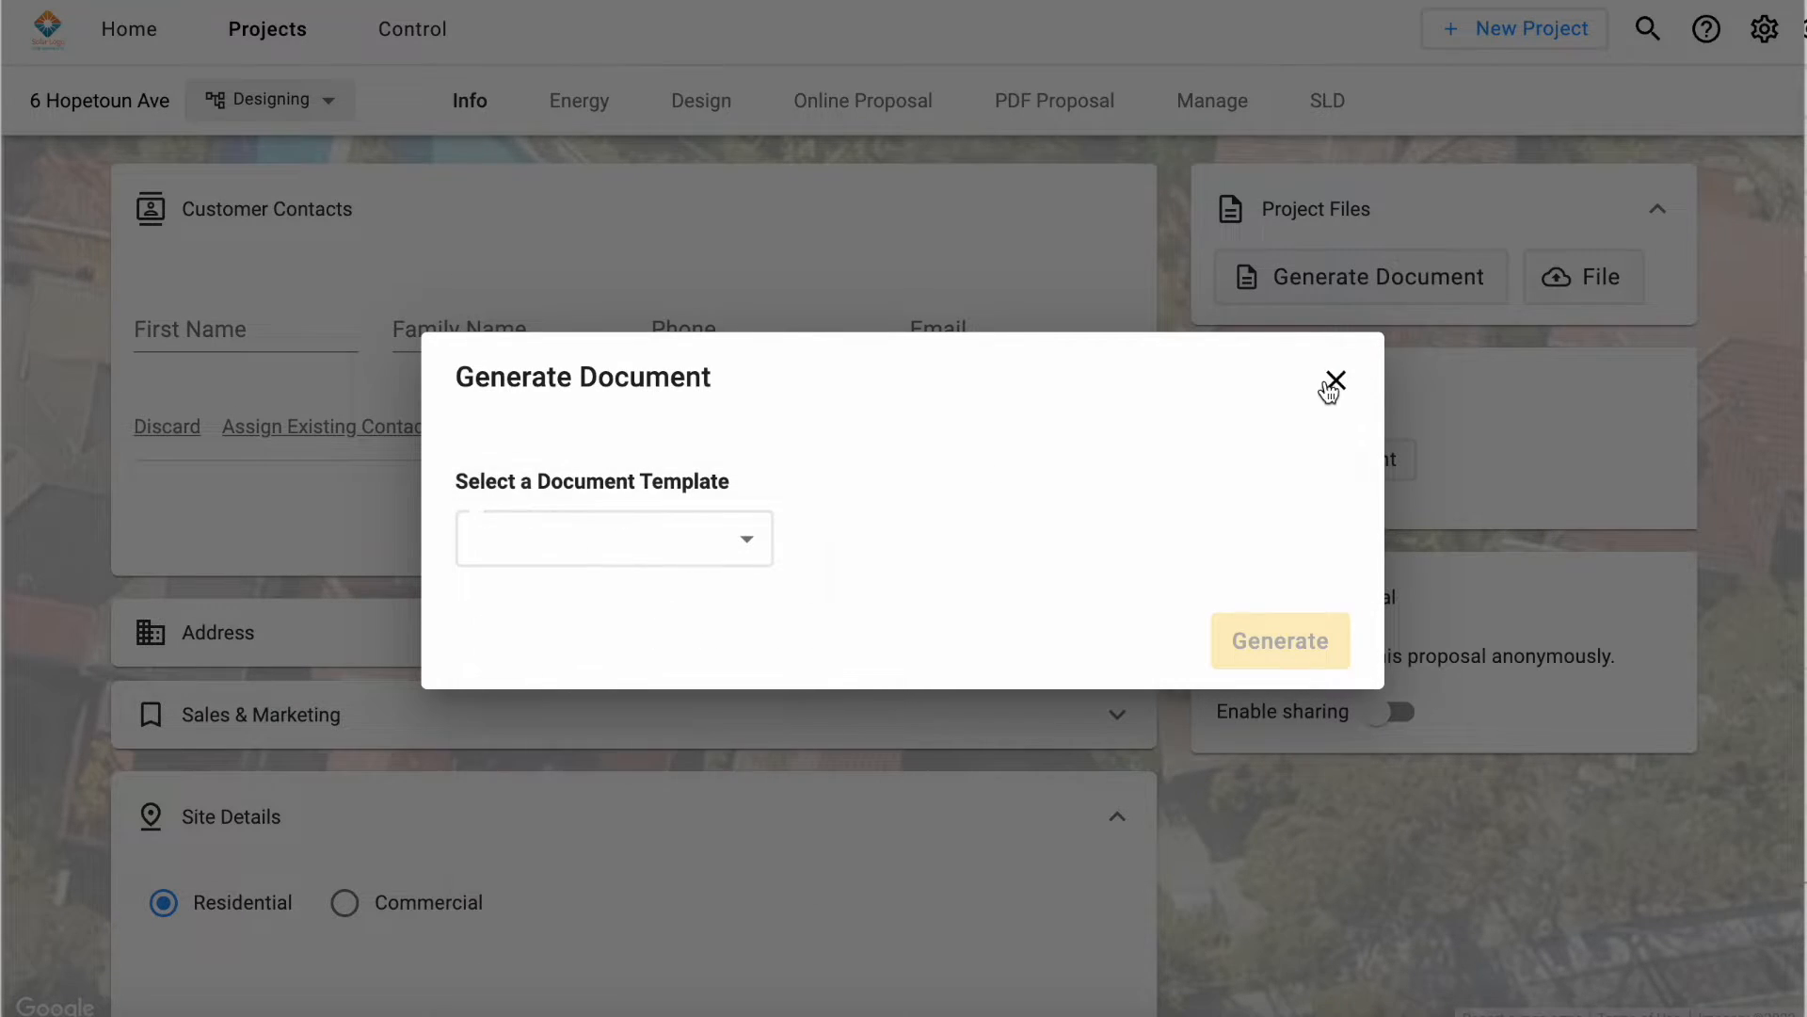
click(1336, 384)
click(1578, 285)
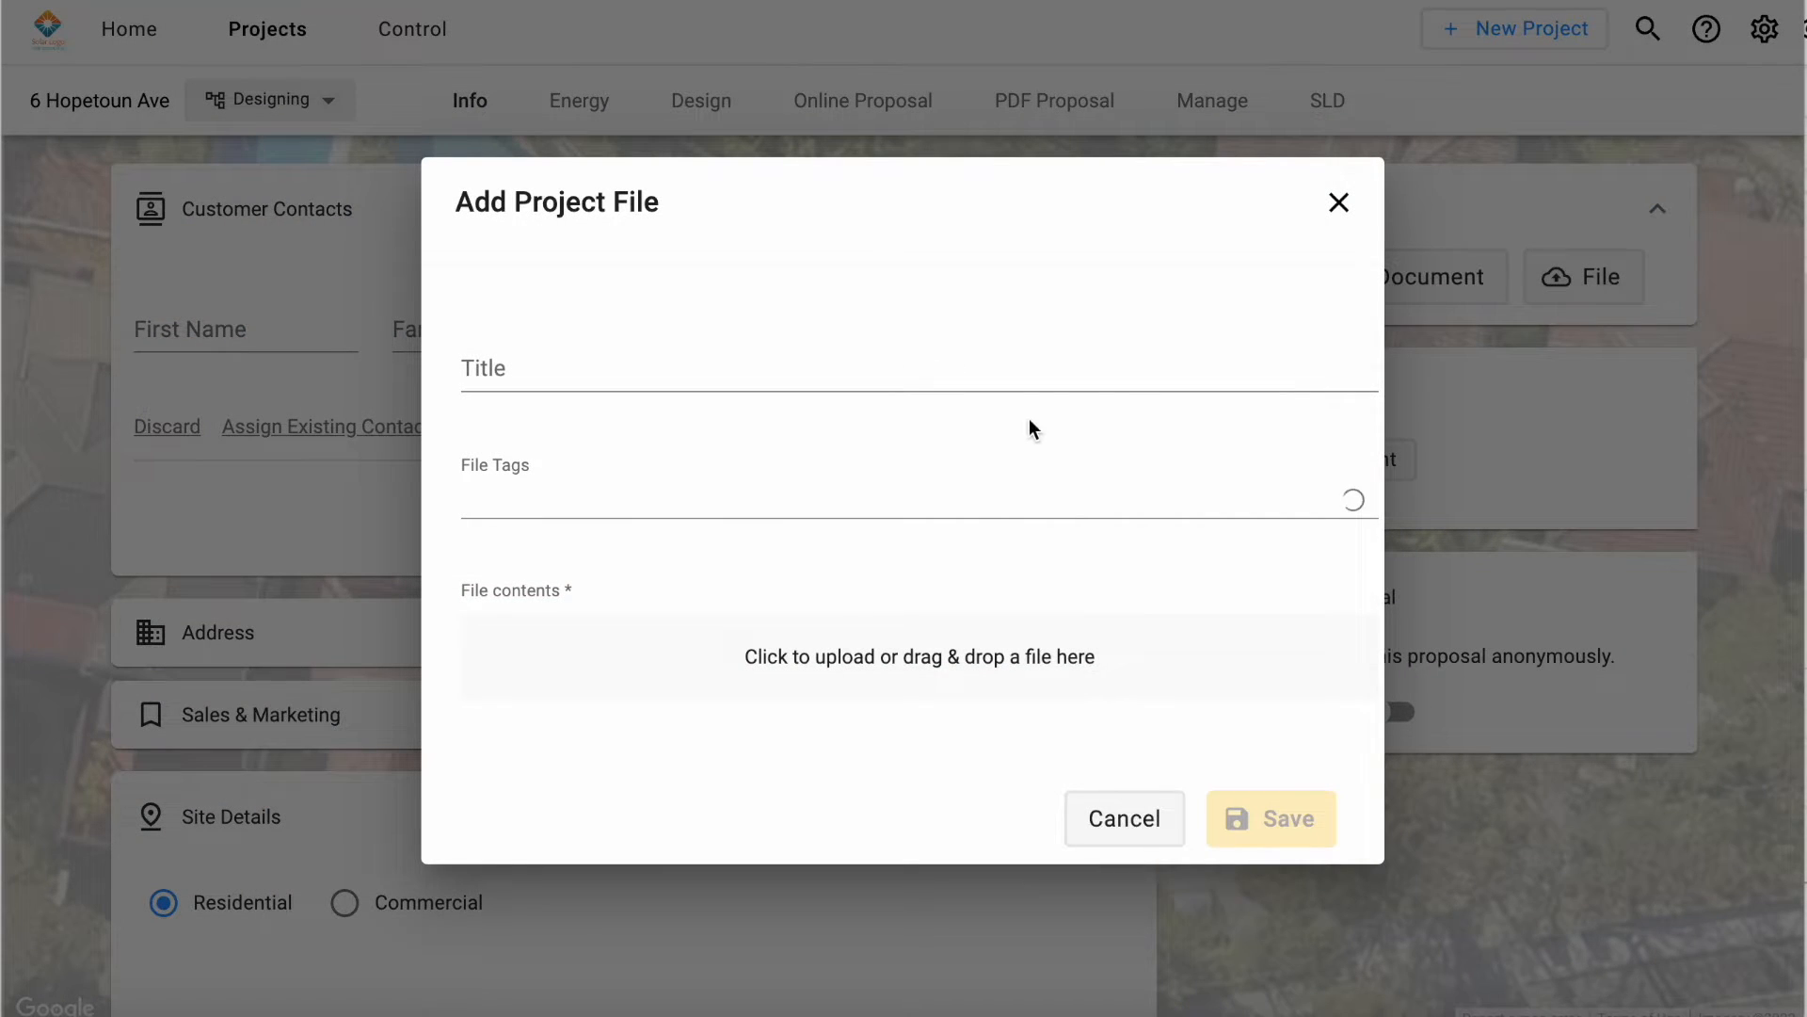
click(1337, 205)
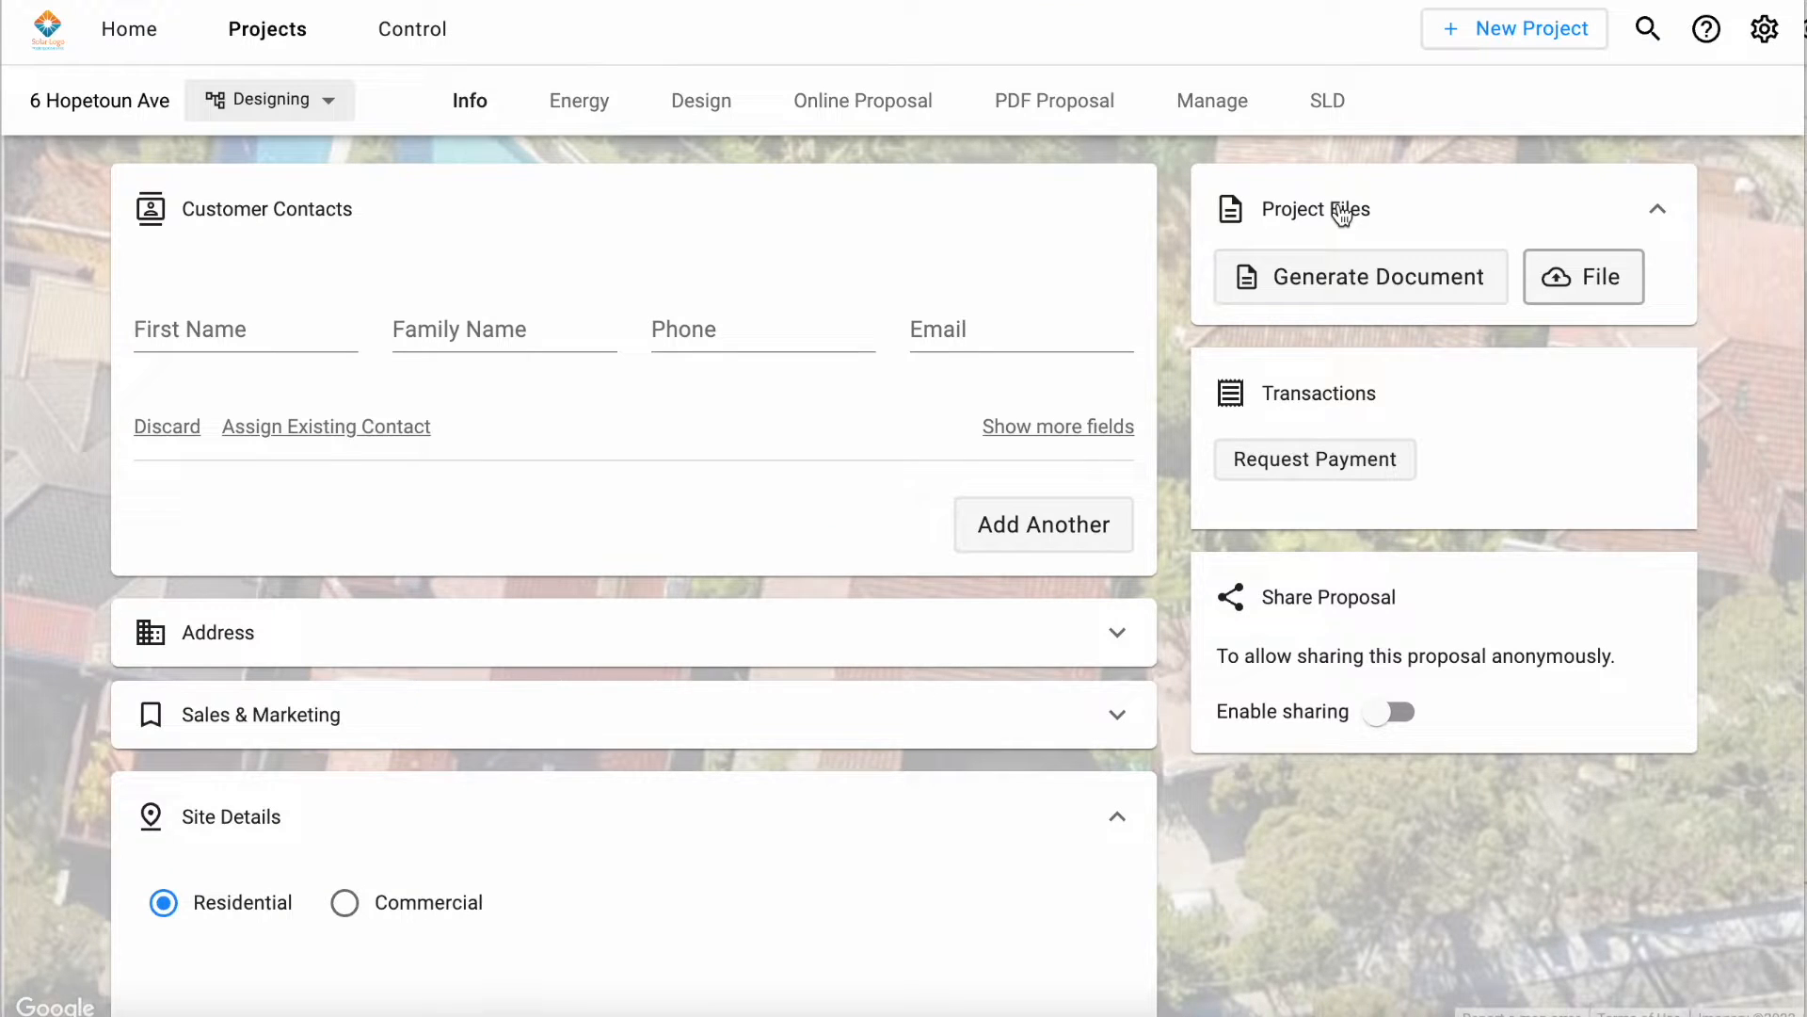
Step: Open the project's electricity usage settings and view the data source options, keeping Annual Consumption (kWh)
click(588, 106)
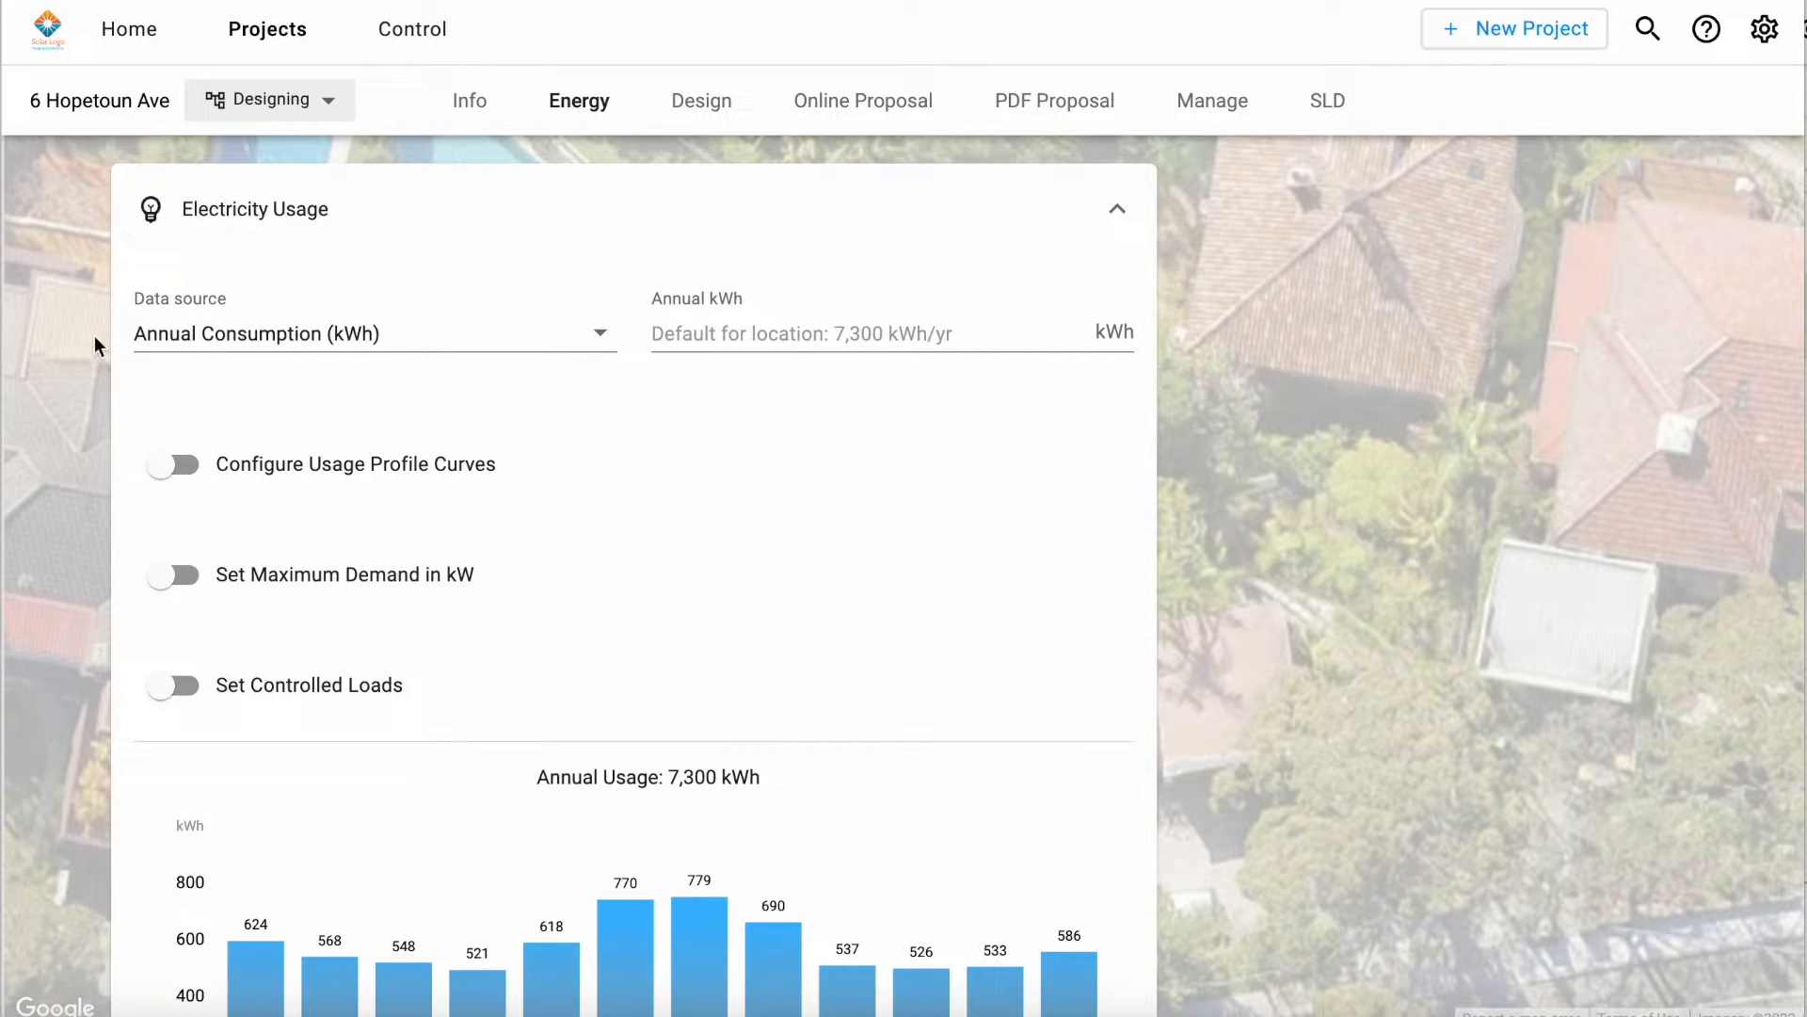
click(534, 352)
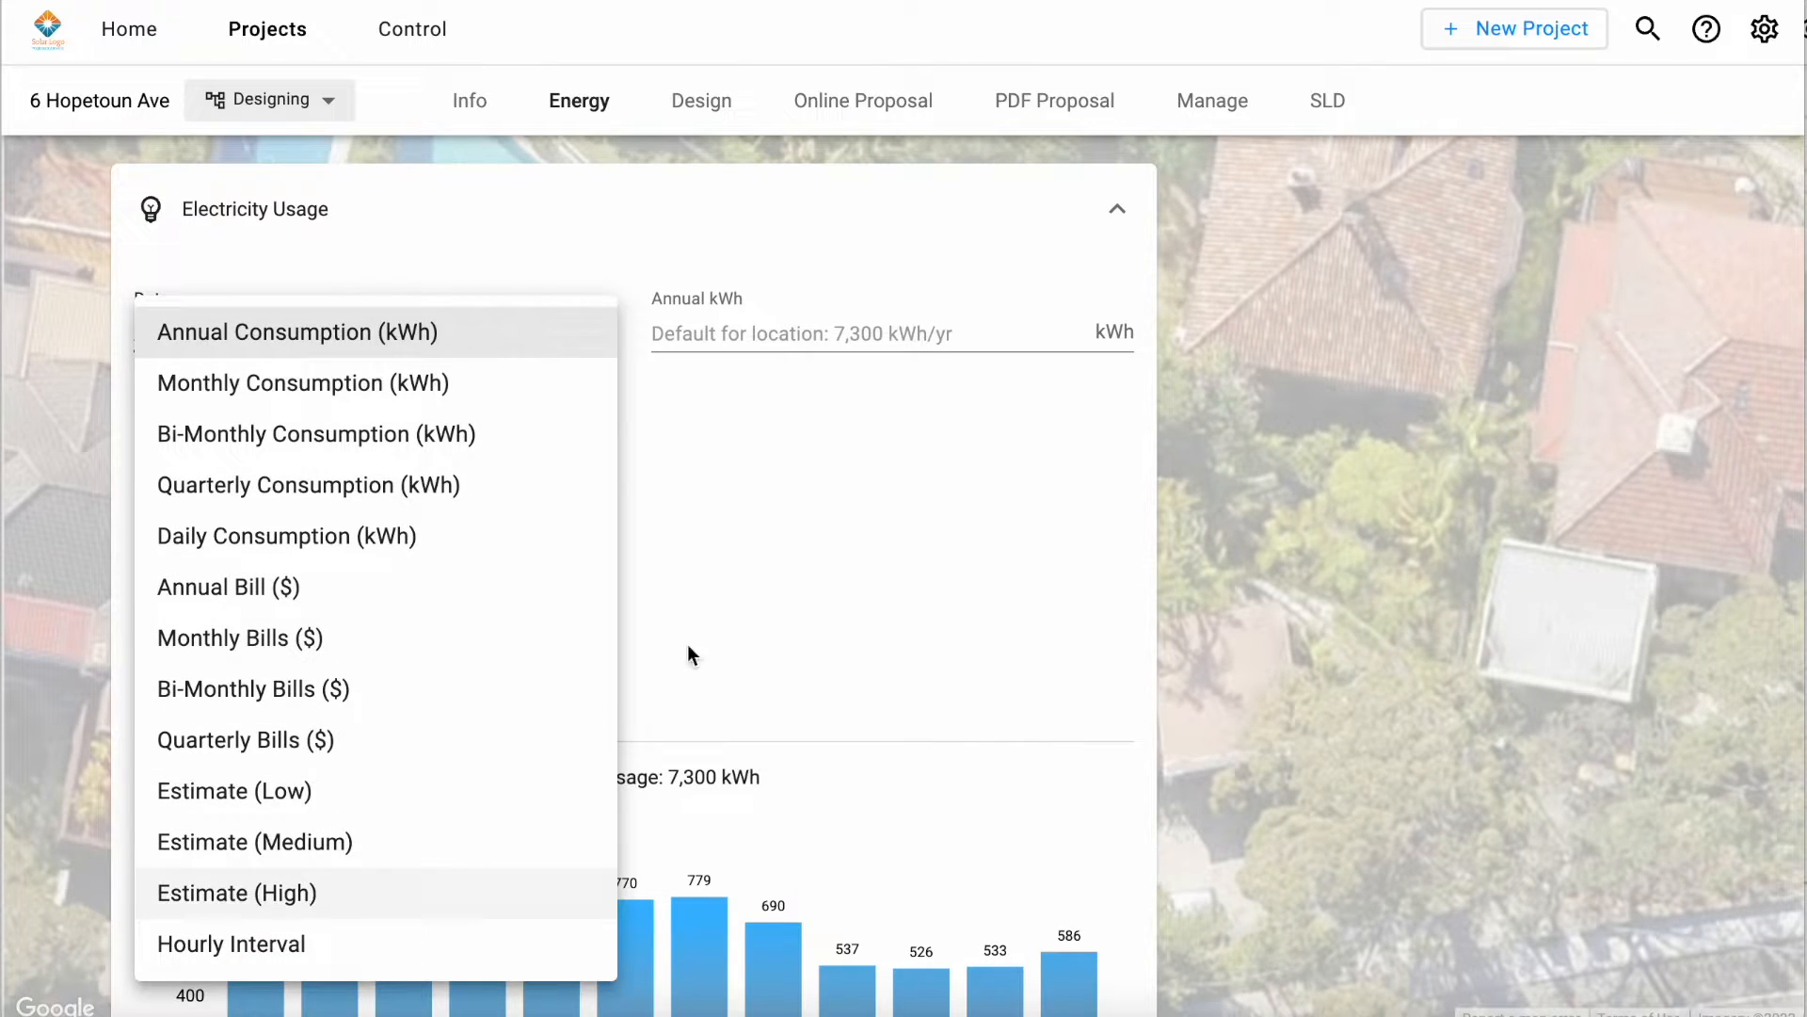
click(758, 607)
Step: Enable Configure Usage Profile Curves and review the weekday curve options, monthly usage chart and electricity tariffs
click(184, 420)
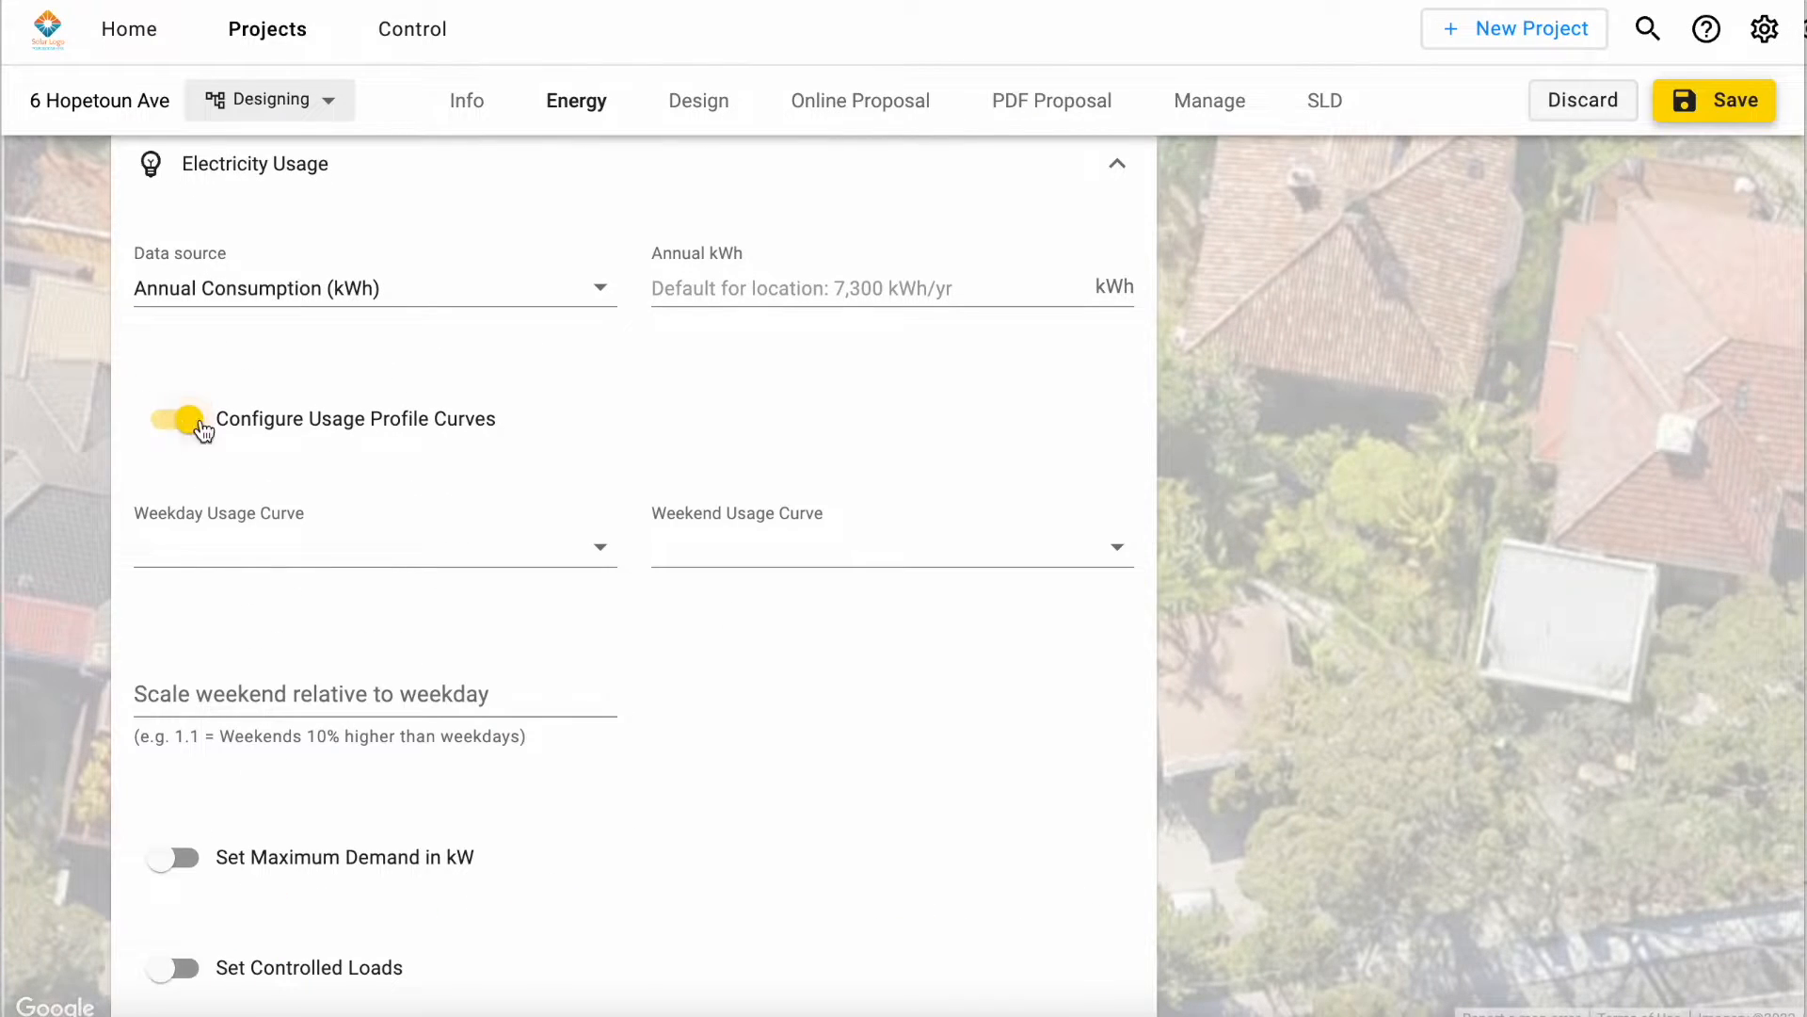
scroll(574, 537, down, 1)
click(505, 462)
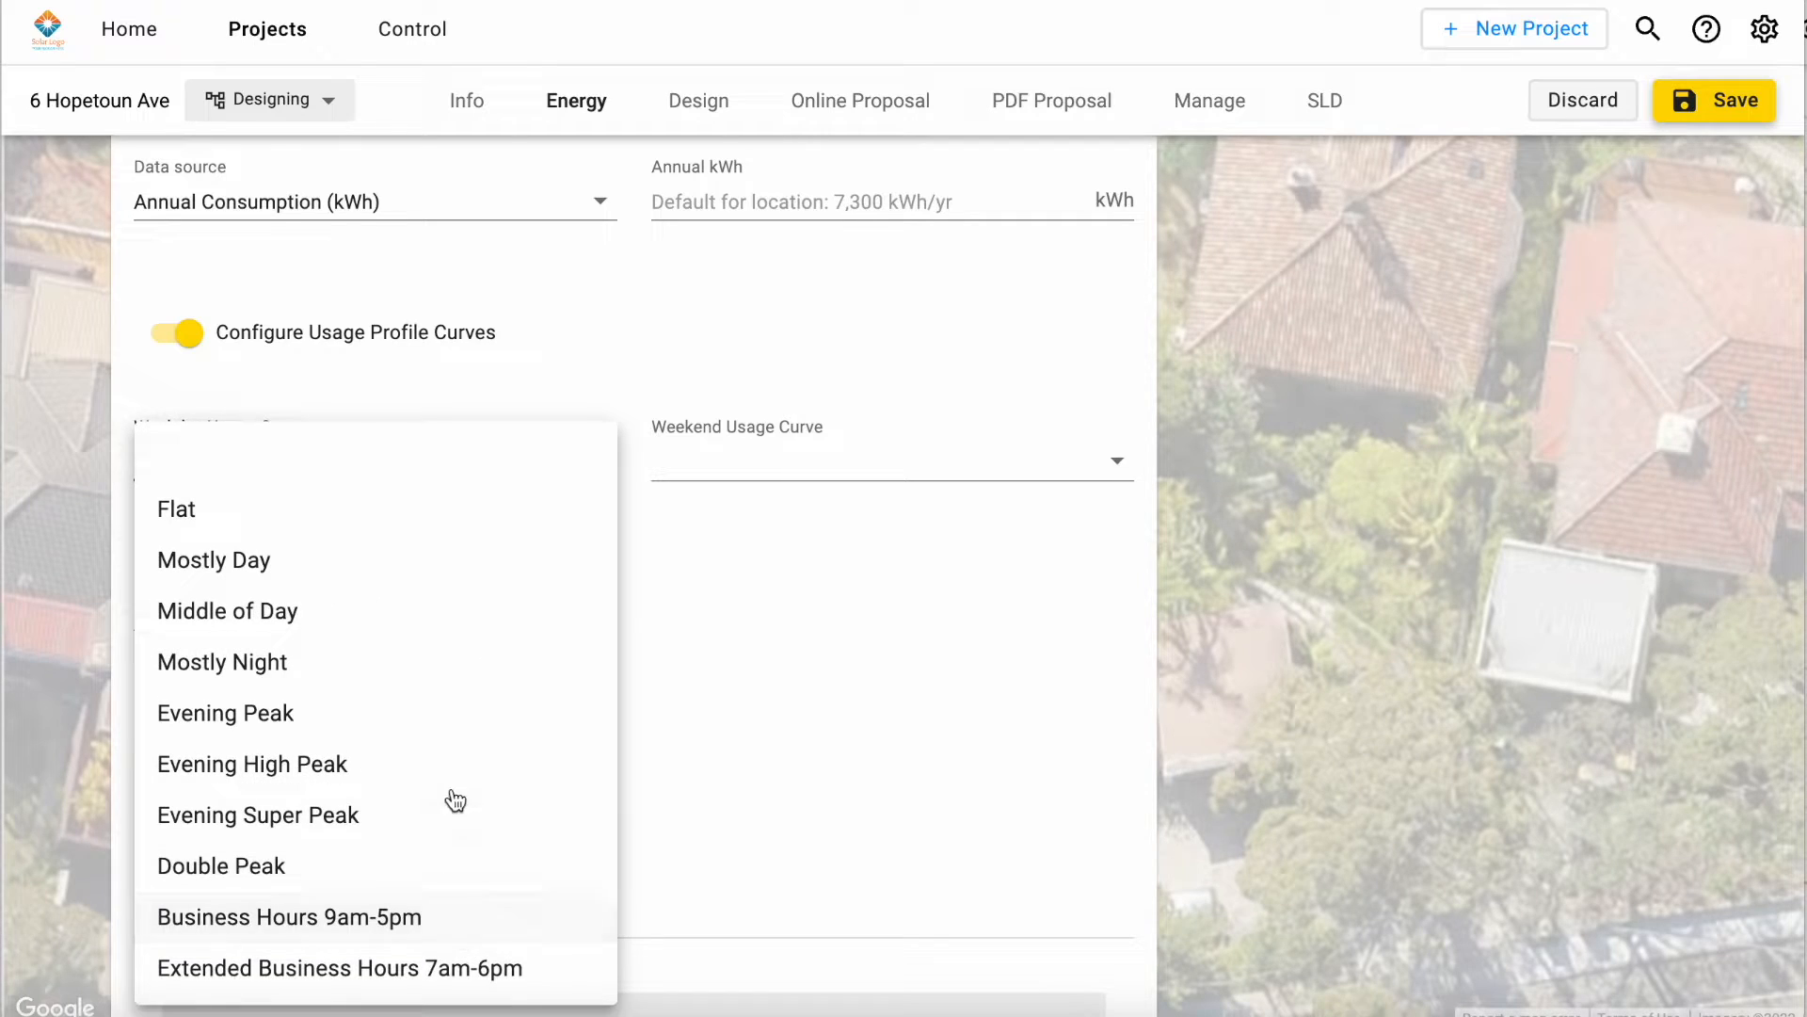
click(868, 689)
scroll(868, 689, down, 6)
scroll(868, 694, down, 1)
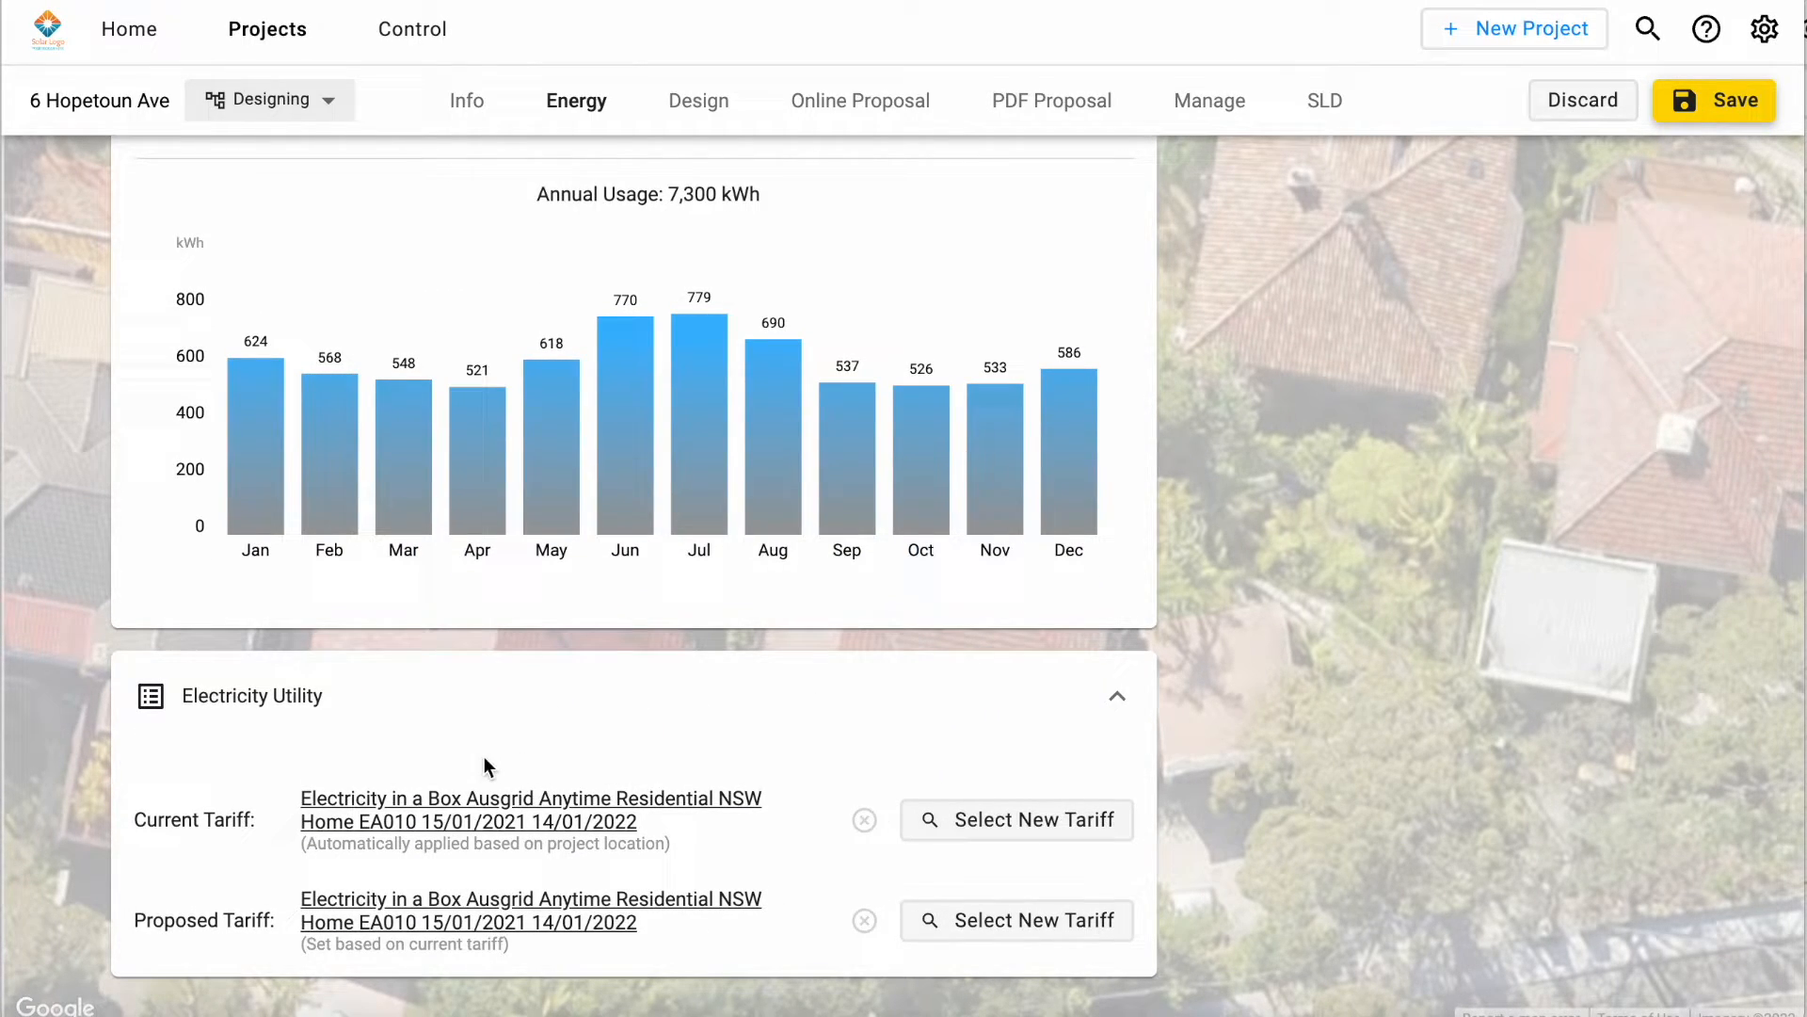
scroll(1077, 603, up, 6)
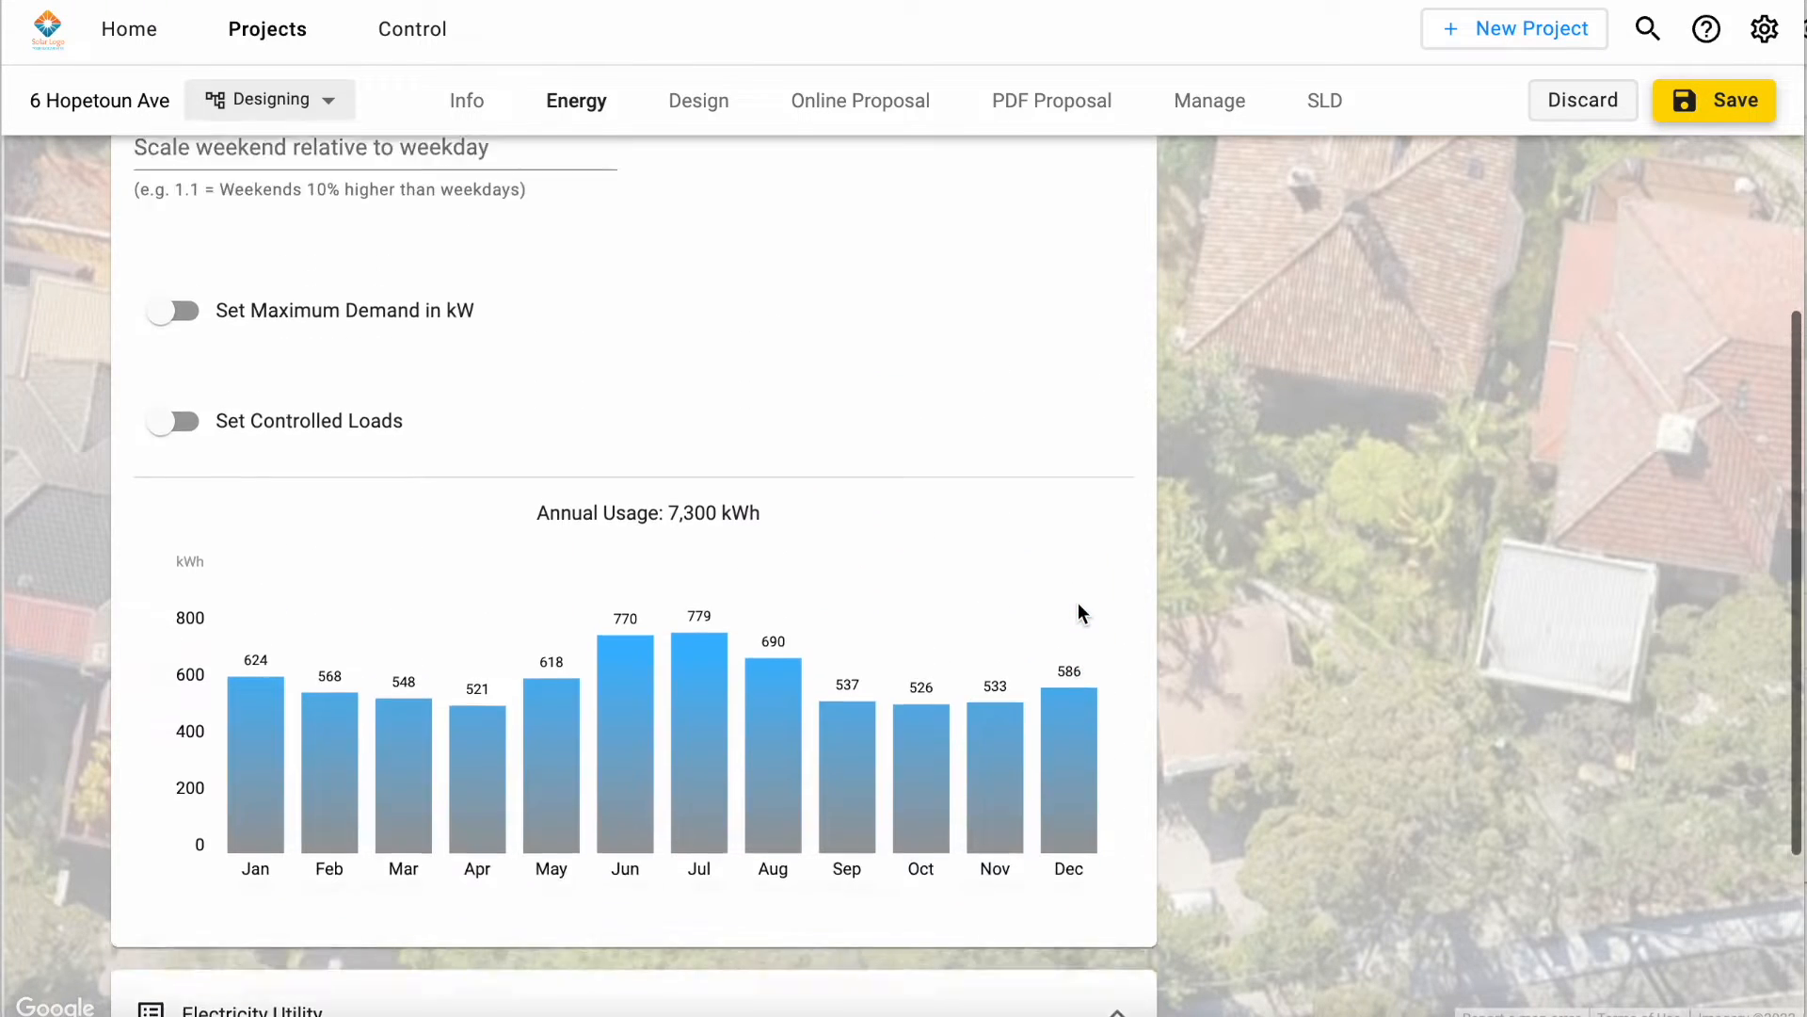
Step: Open the project's design and apply the automated 3D model using Google3D imagery
click(729, 106)
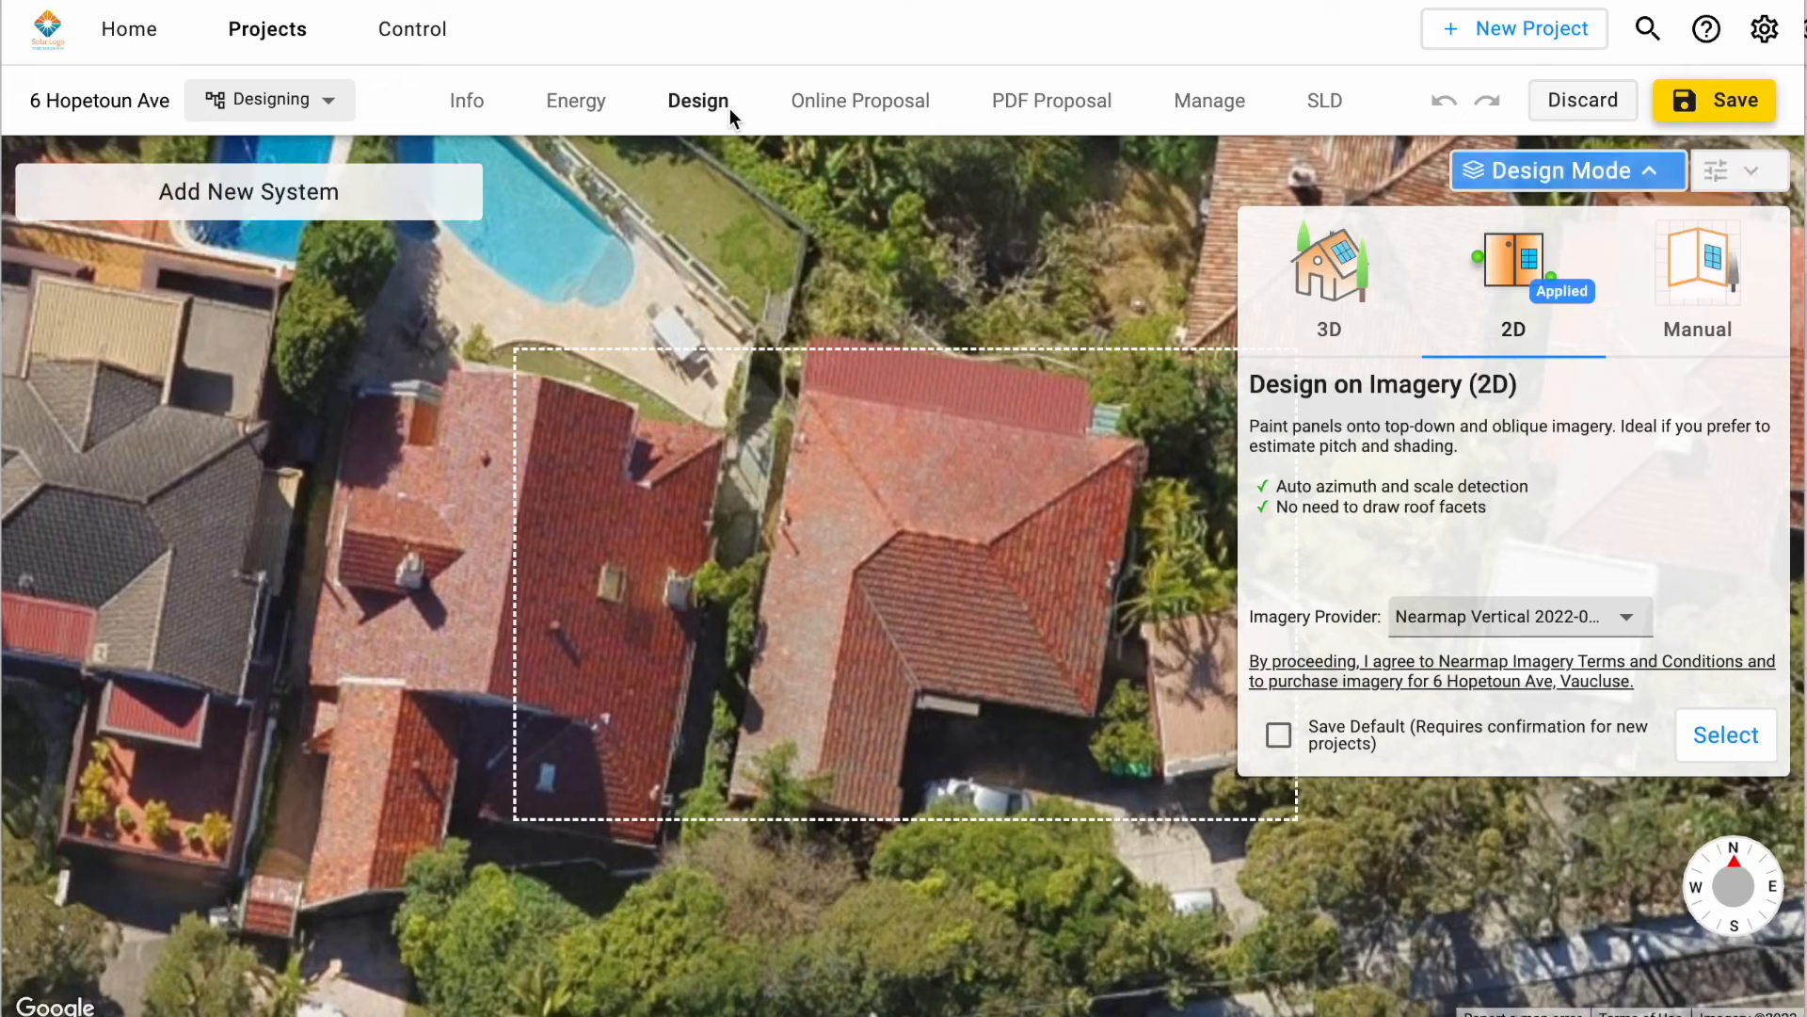
click(1341, 273)
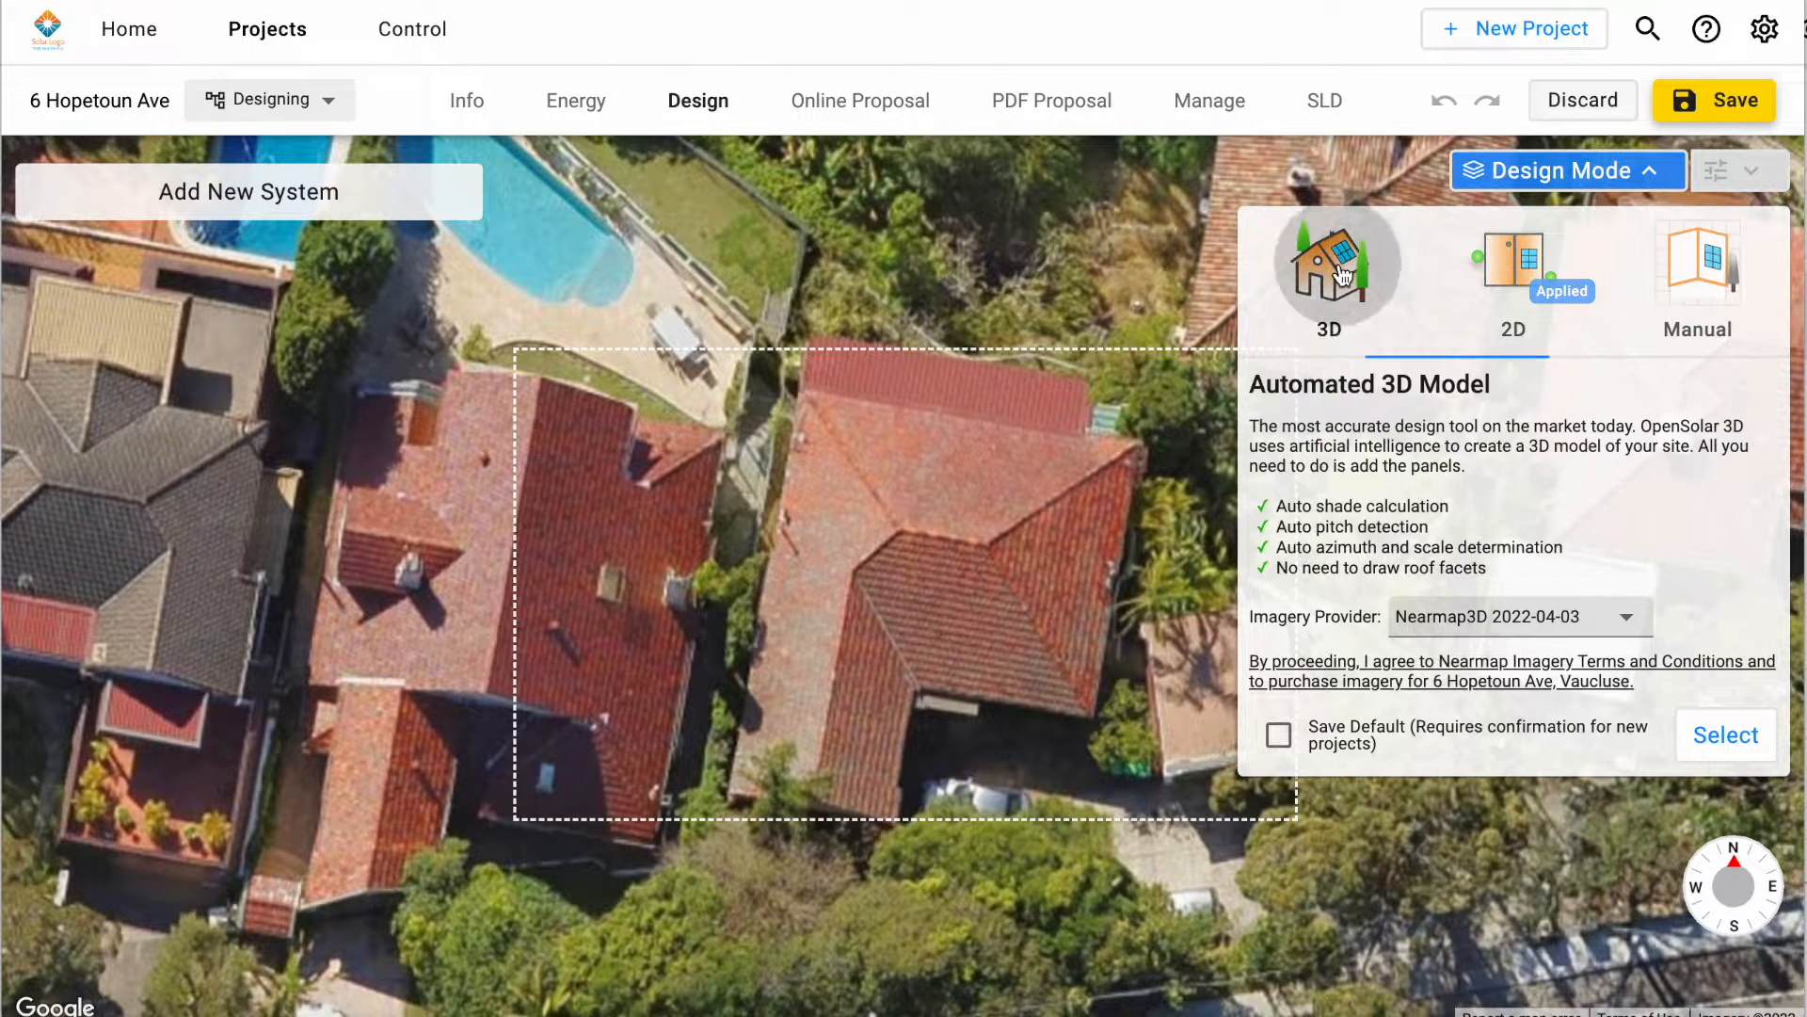
click(1542, 616)
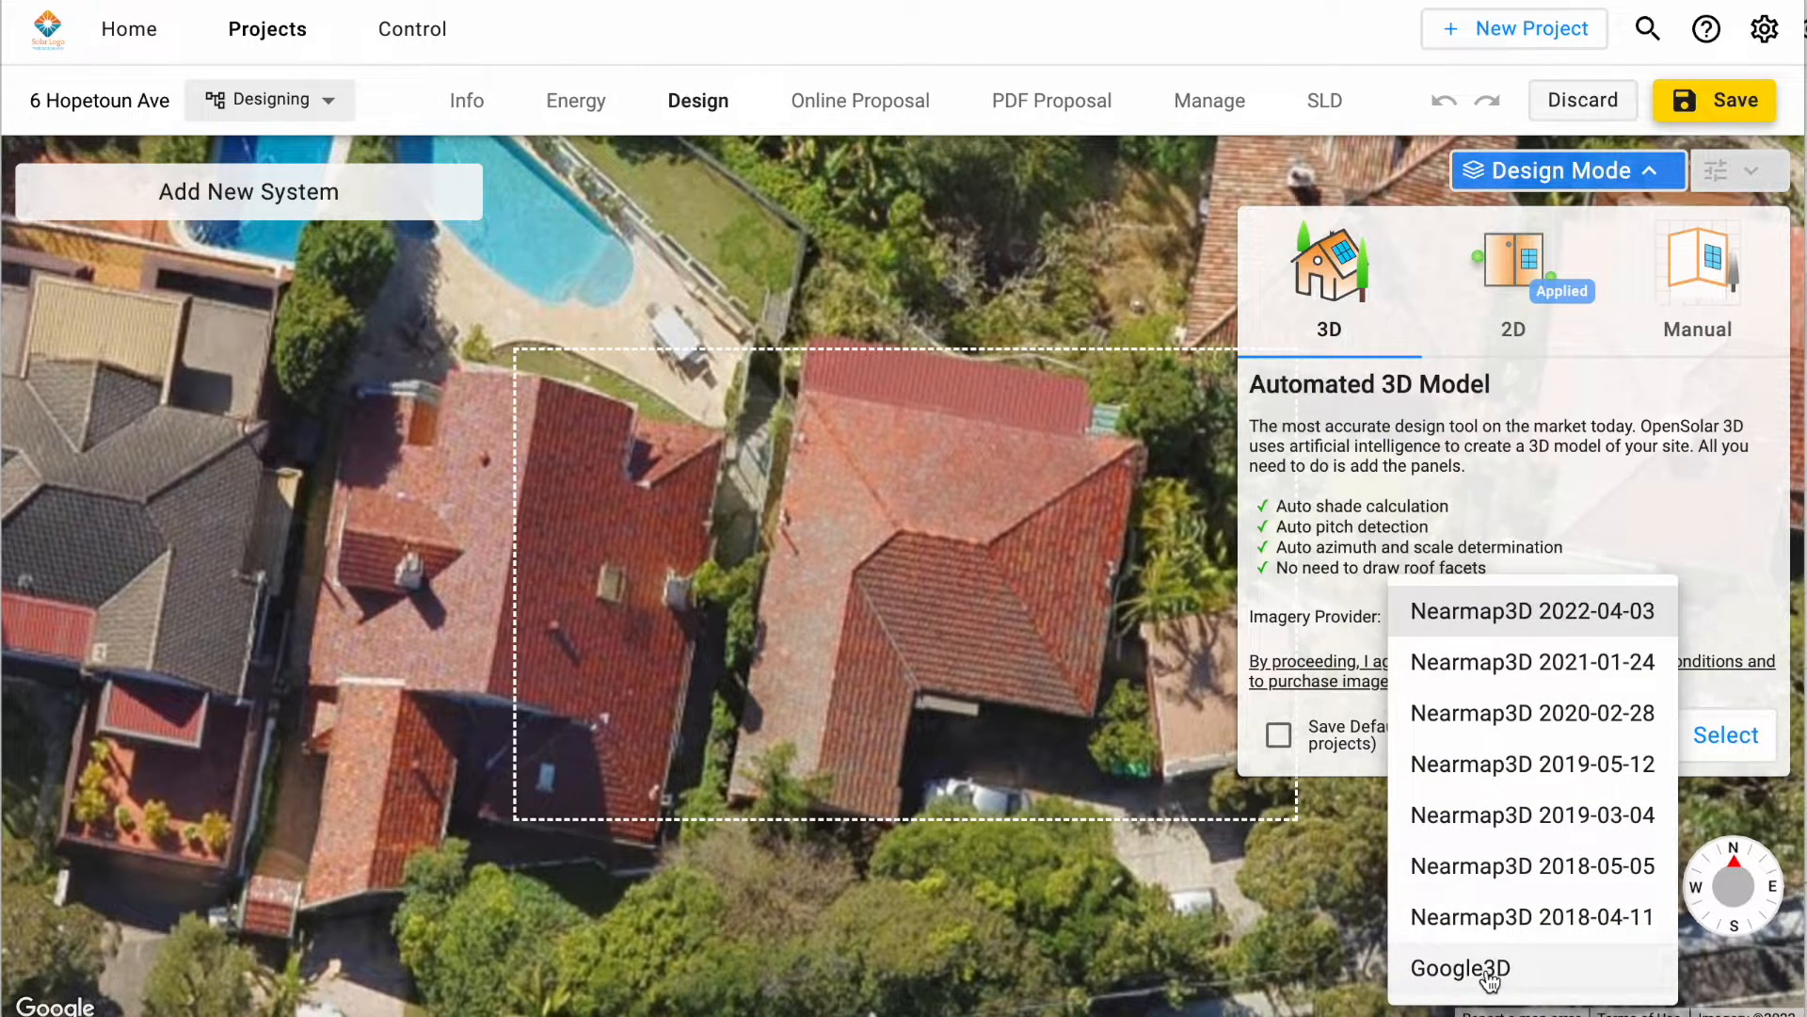
click(1459, 953)
click(1706, 679)
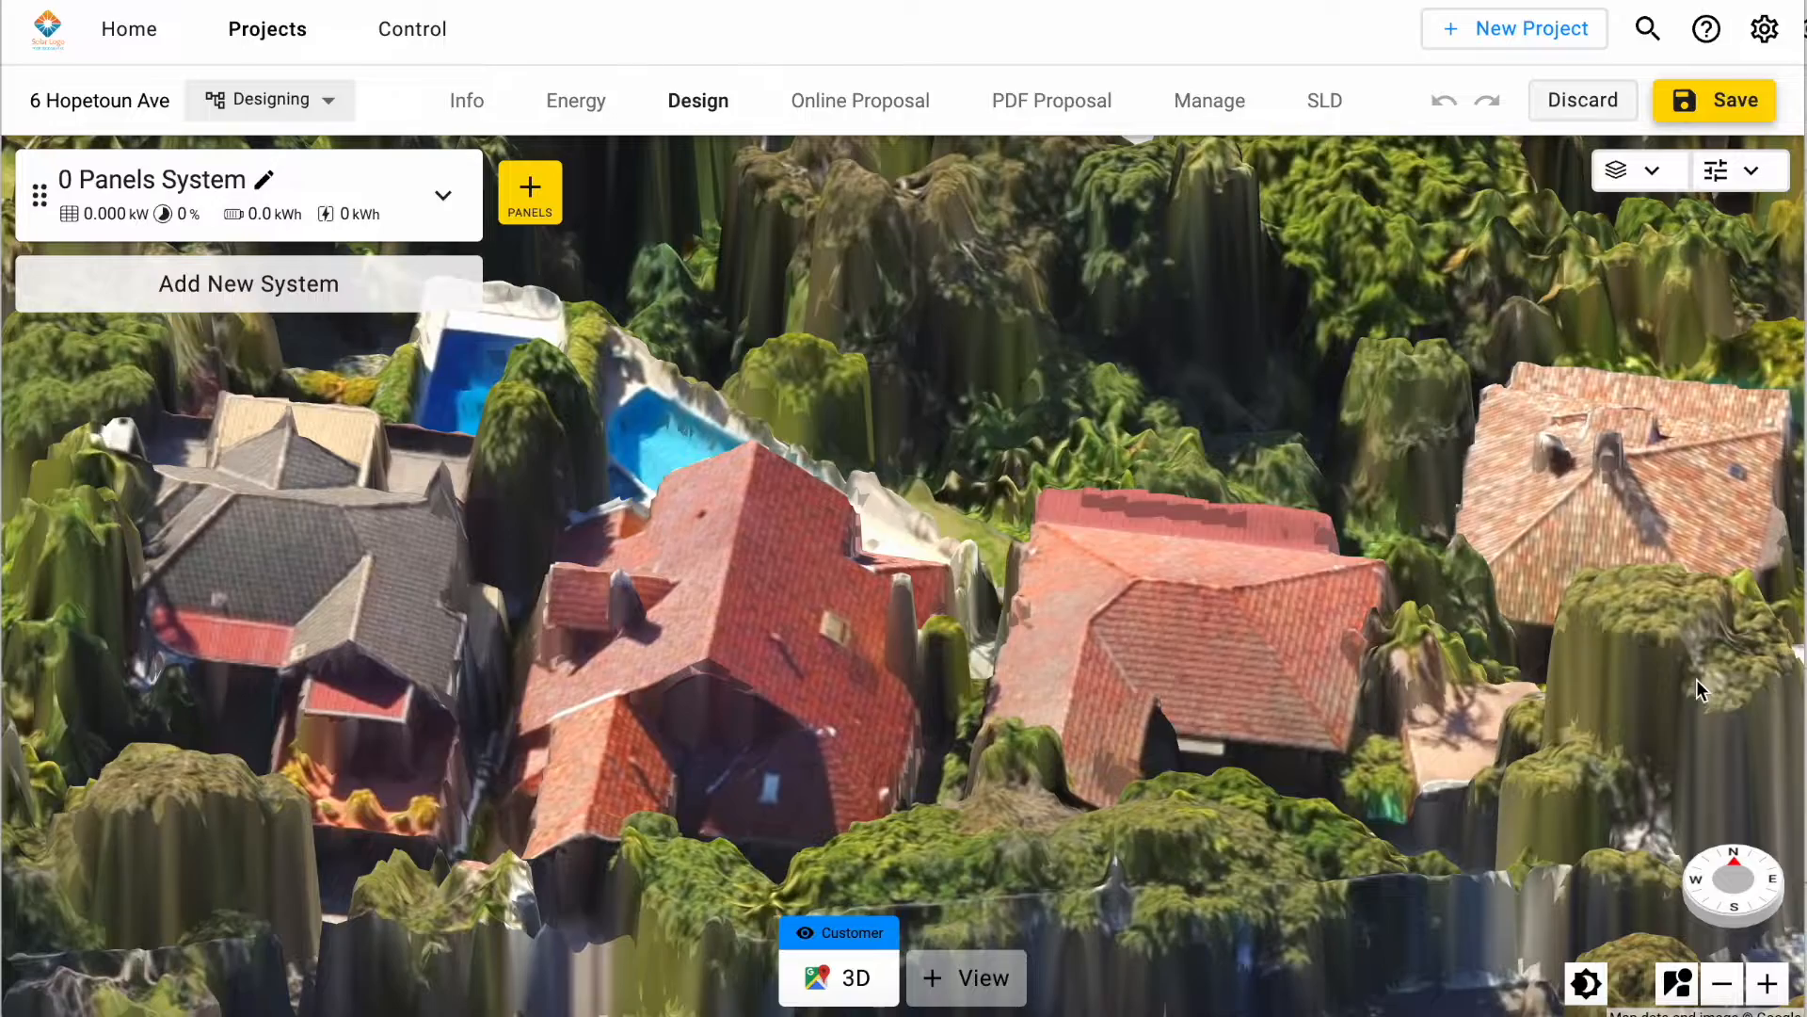
Step: Place a group of 14 portrait panels in two rows on the north-facing roof slope of the central house
drag(1432, 618, 1364, 570)
right_drag(1261, 595, 1256, 655)
drag(1220, 638, 1176, 635)
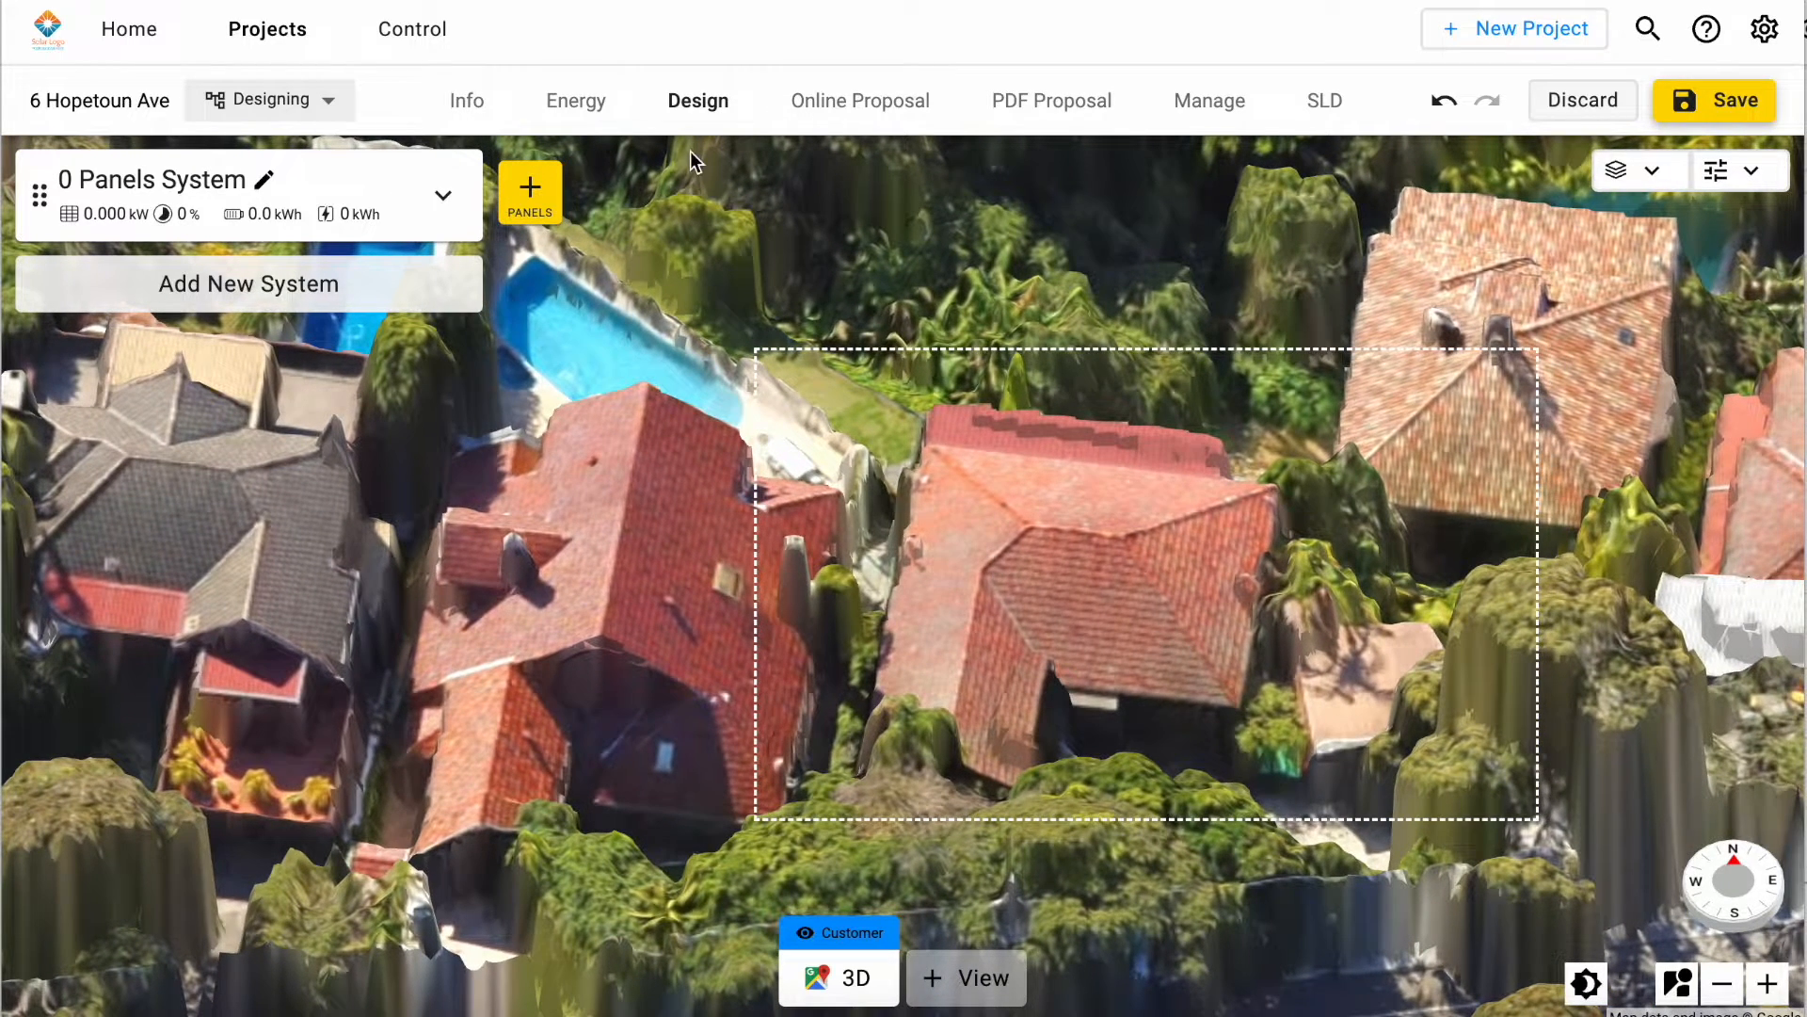
click(530, 193)
drag(1001, 474, 1037, 479)
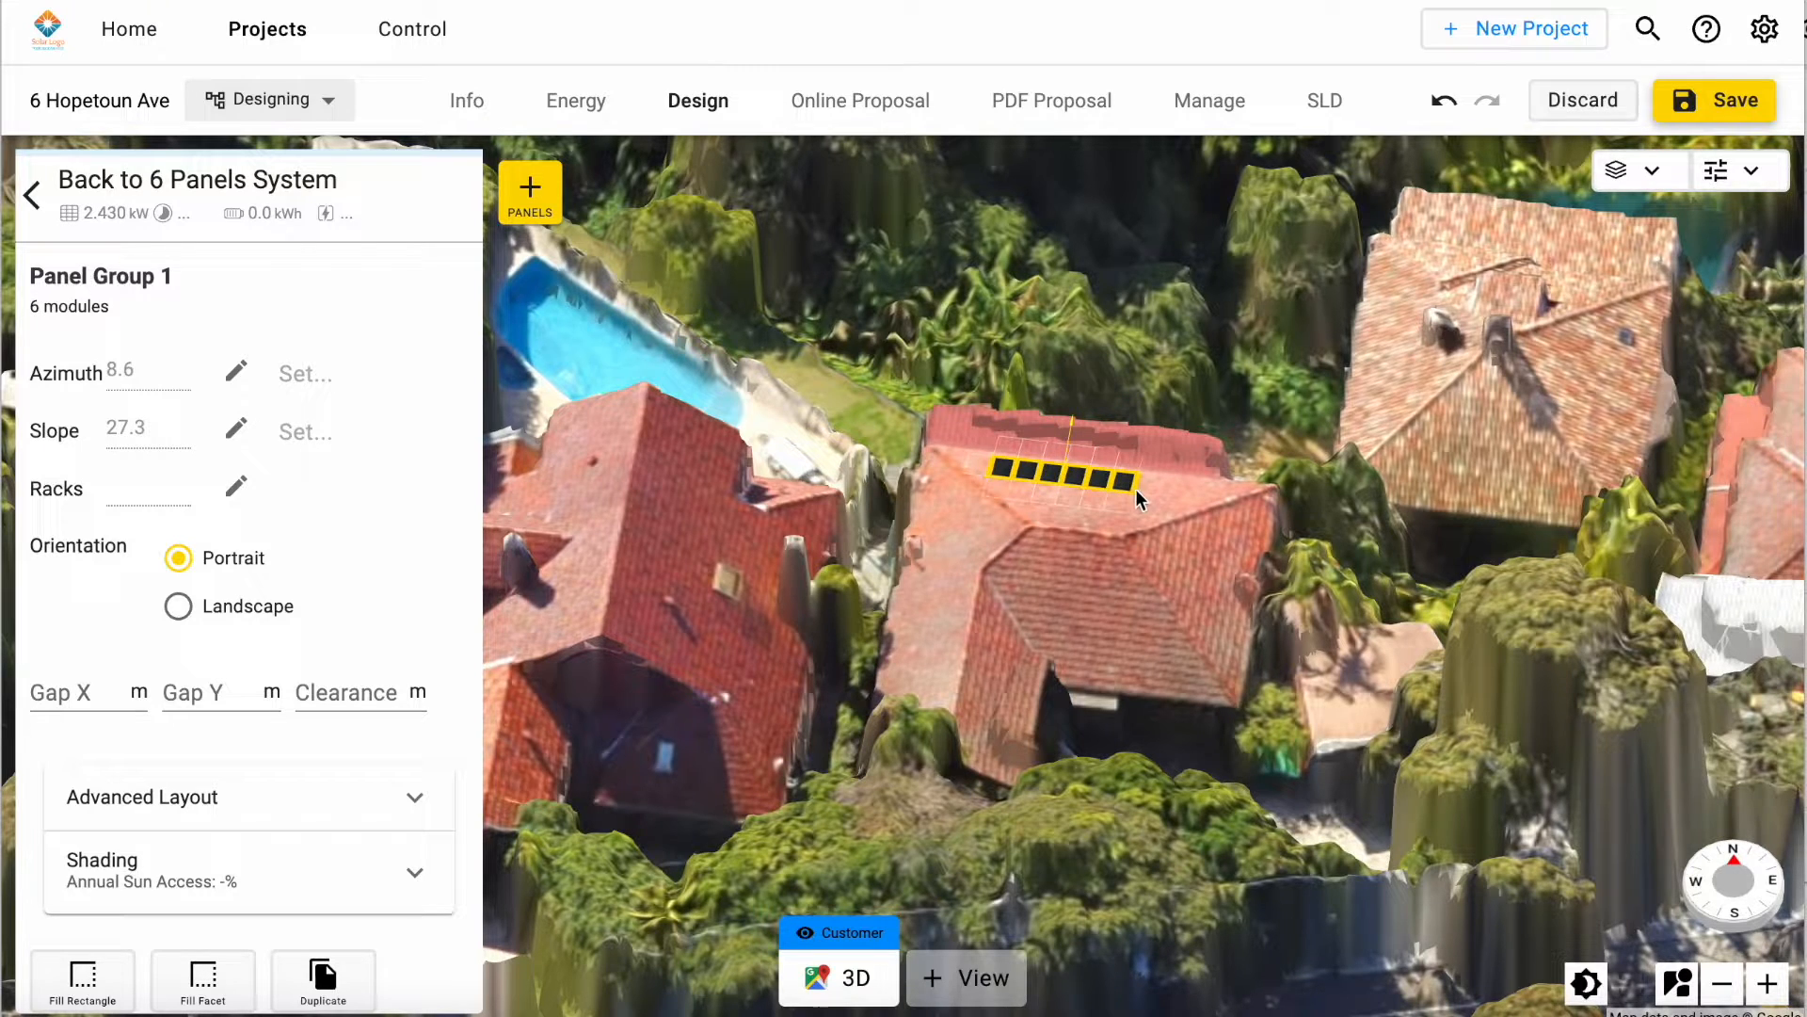
drag(1025, 488, 1144, 501)
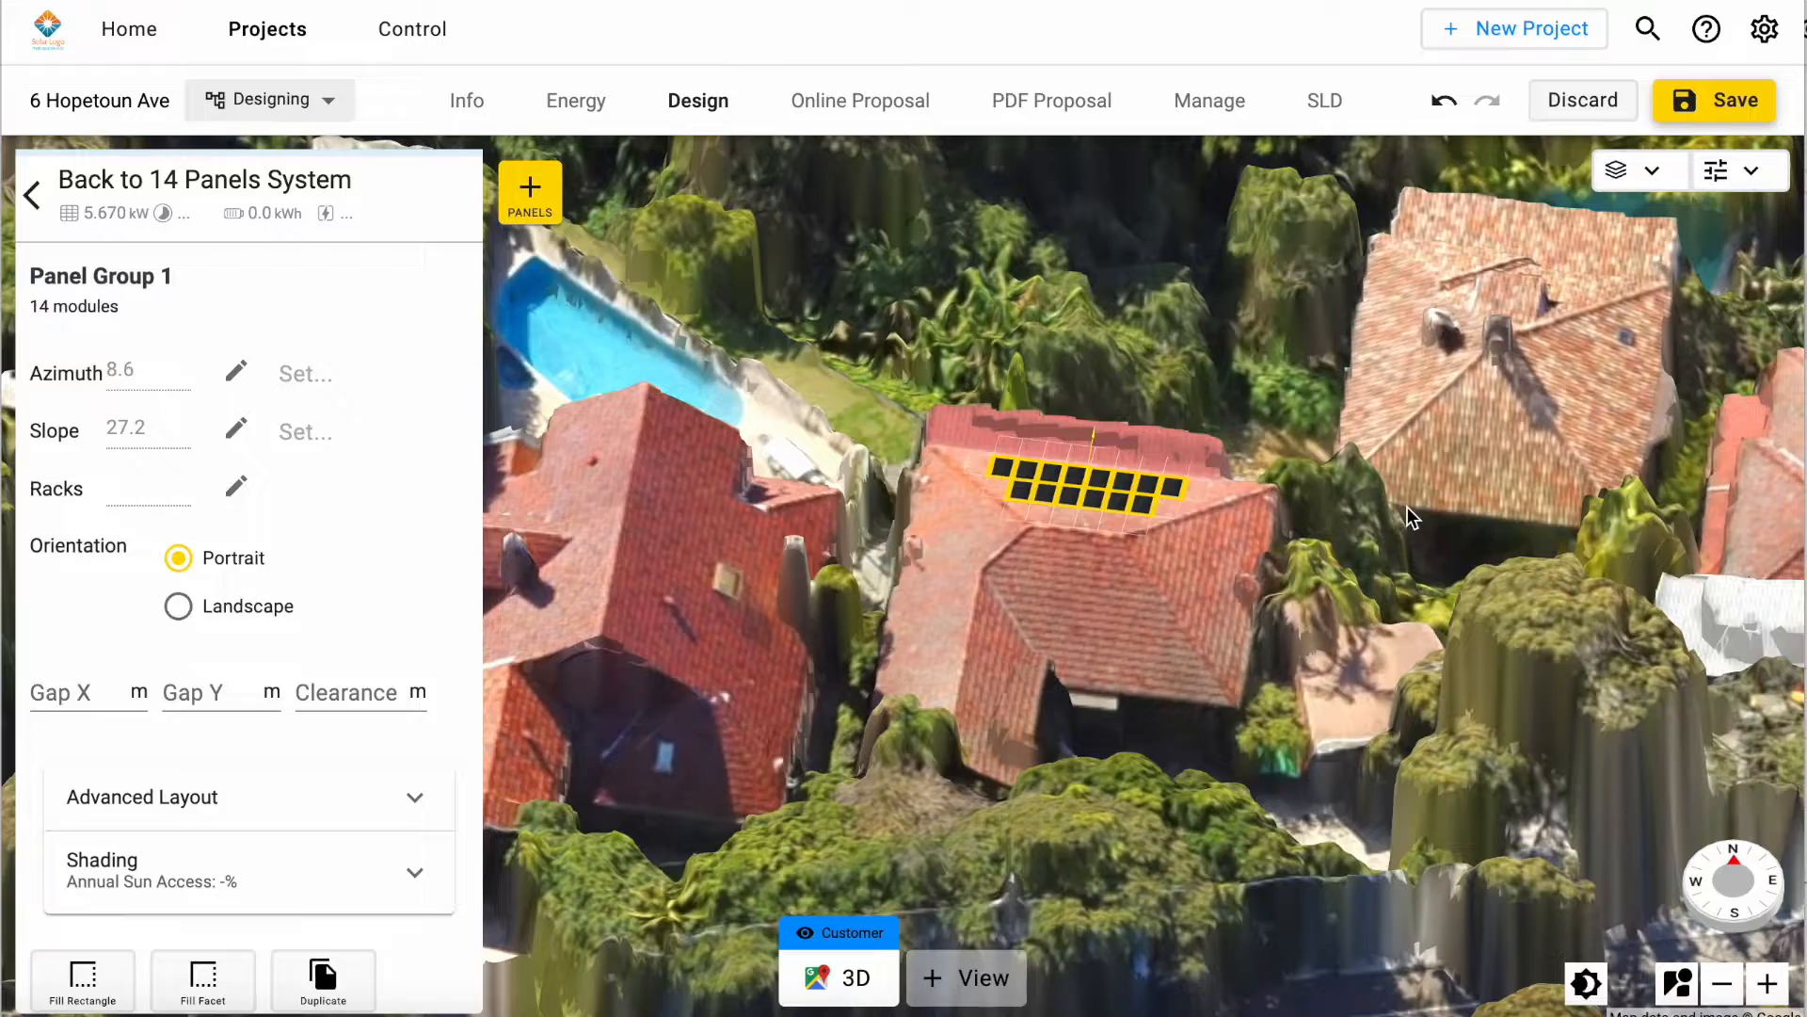
click(1408, 506)
Step: Select the placed panel group and expand its Shading section to view each panel's sun access
right_drag(1400, 622, 1315, 603)
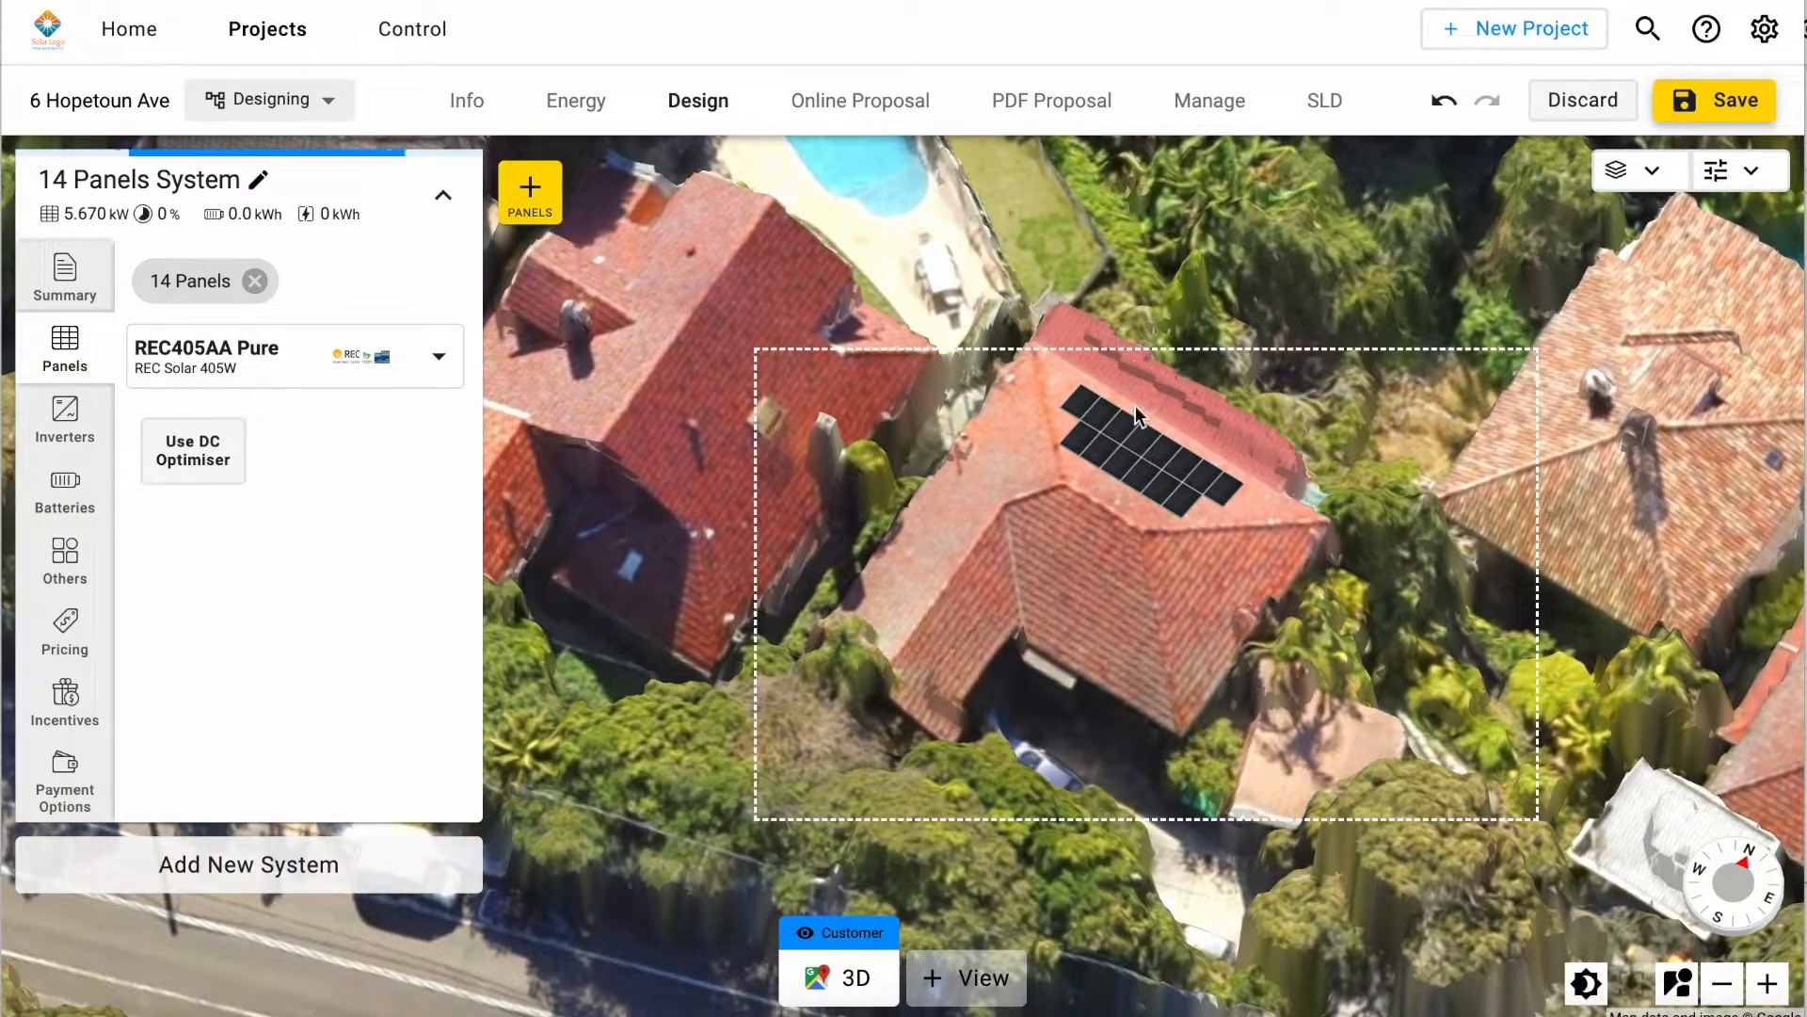
click(1126, 431)
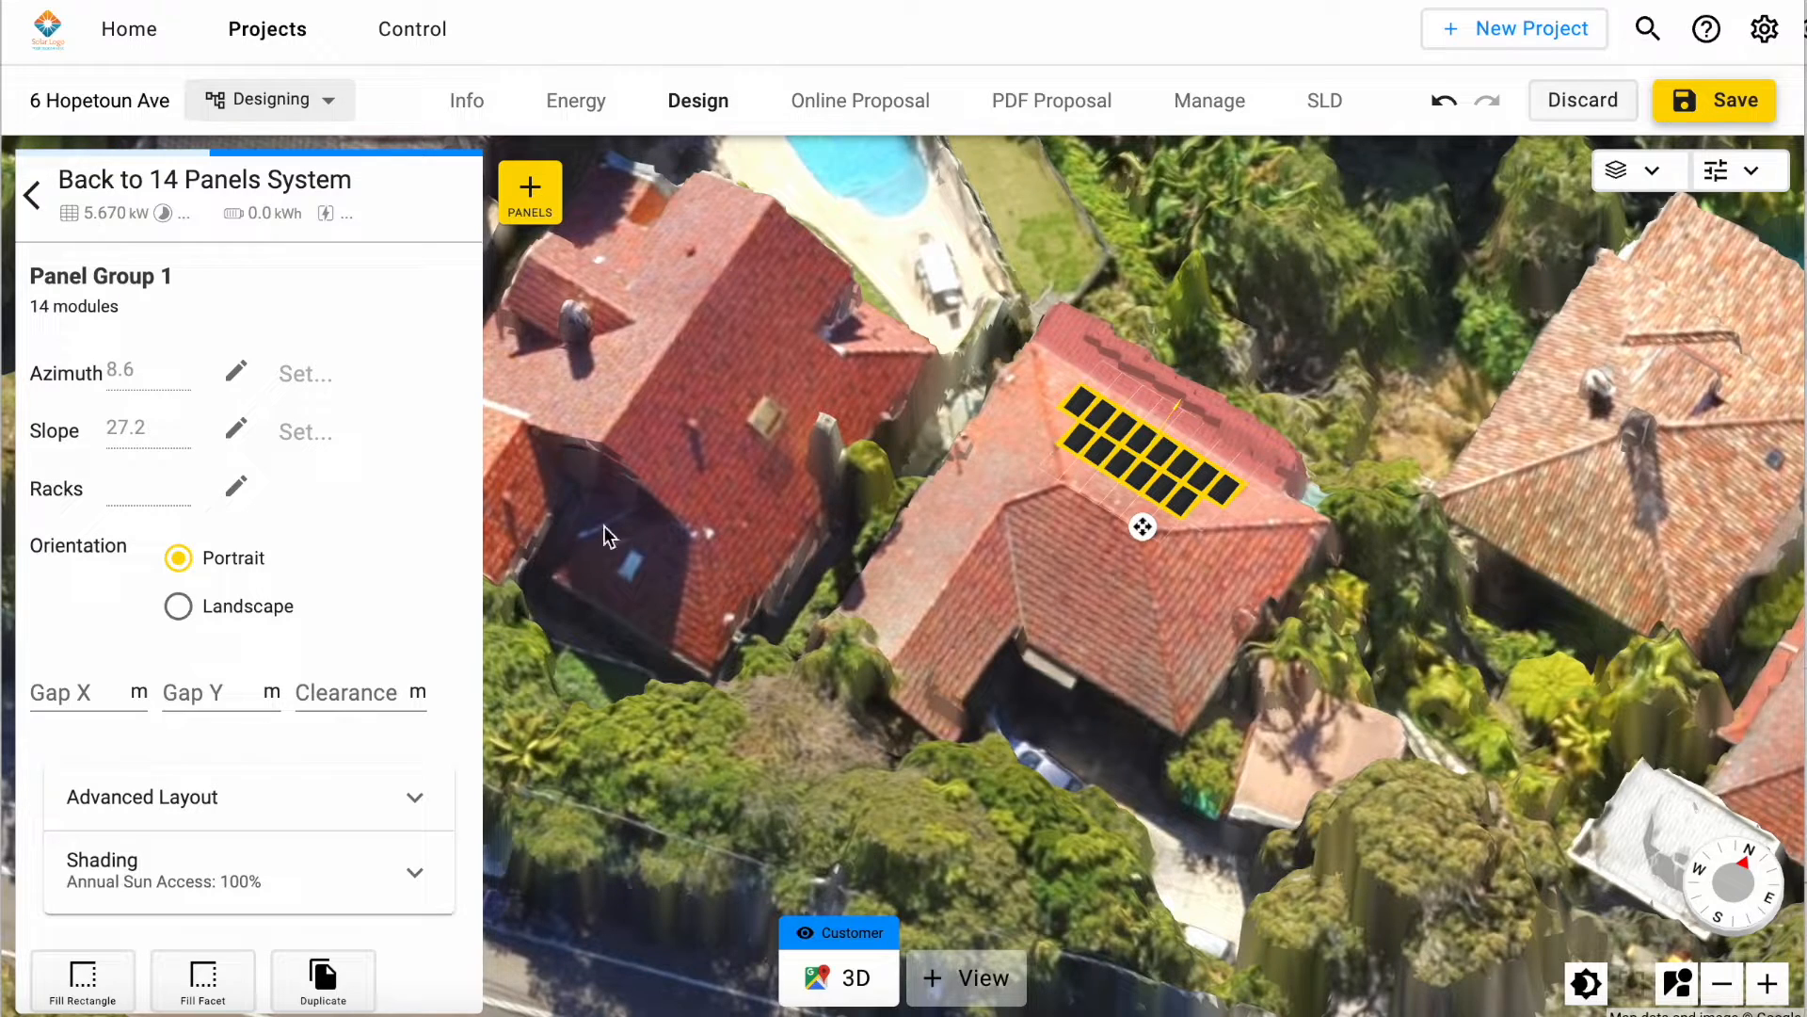
scroll(326, 634, down, 2)
click(318, 780)
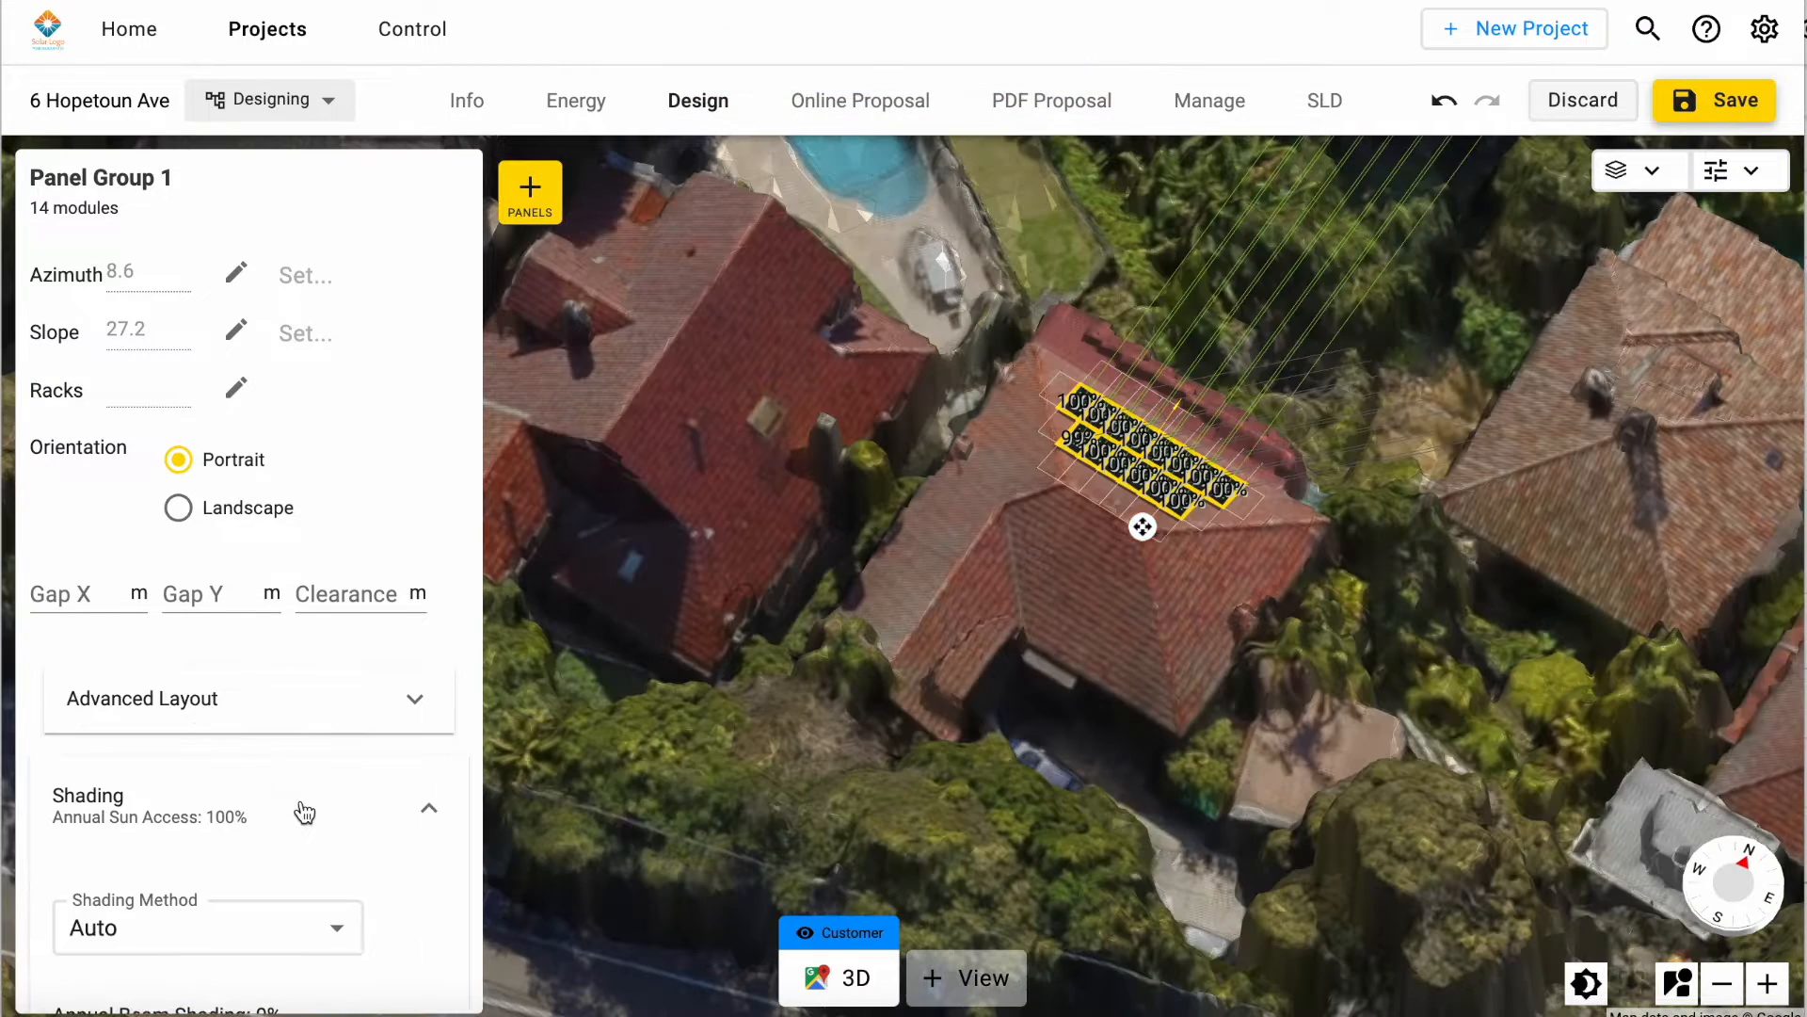
Step: Examine the selected panel group's monthly and hourly Shade Impact table, and deselect the group
scroll(325, 697, down, 2)
scroll(322, 690, down, 4)
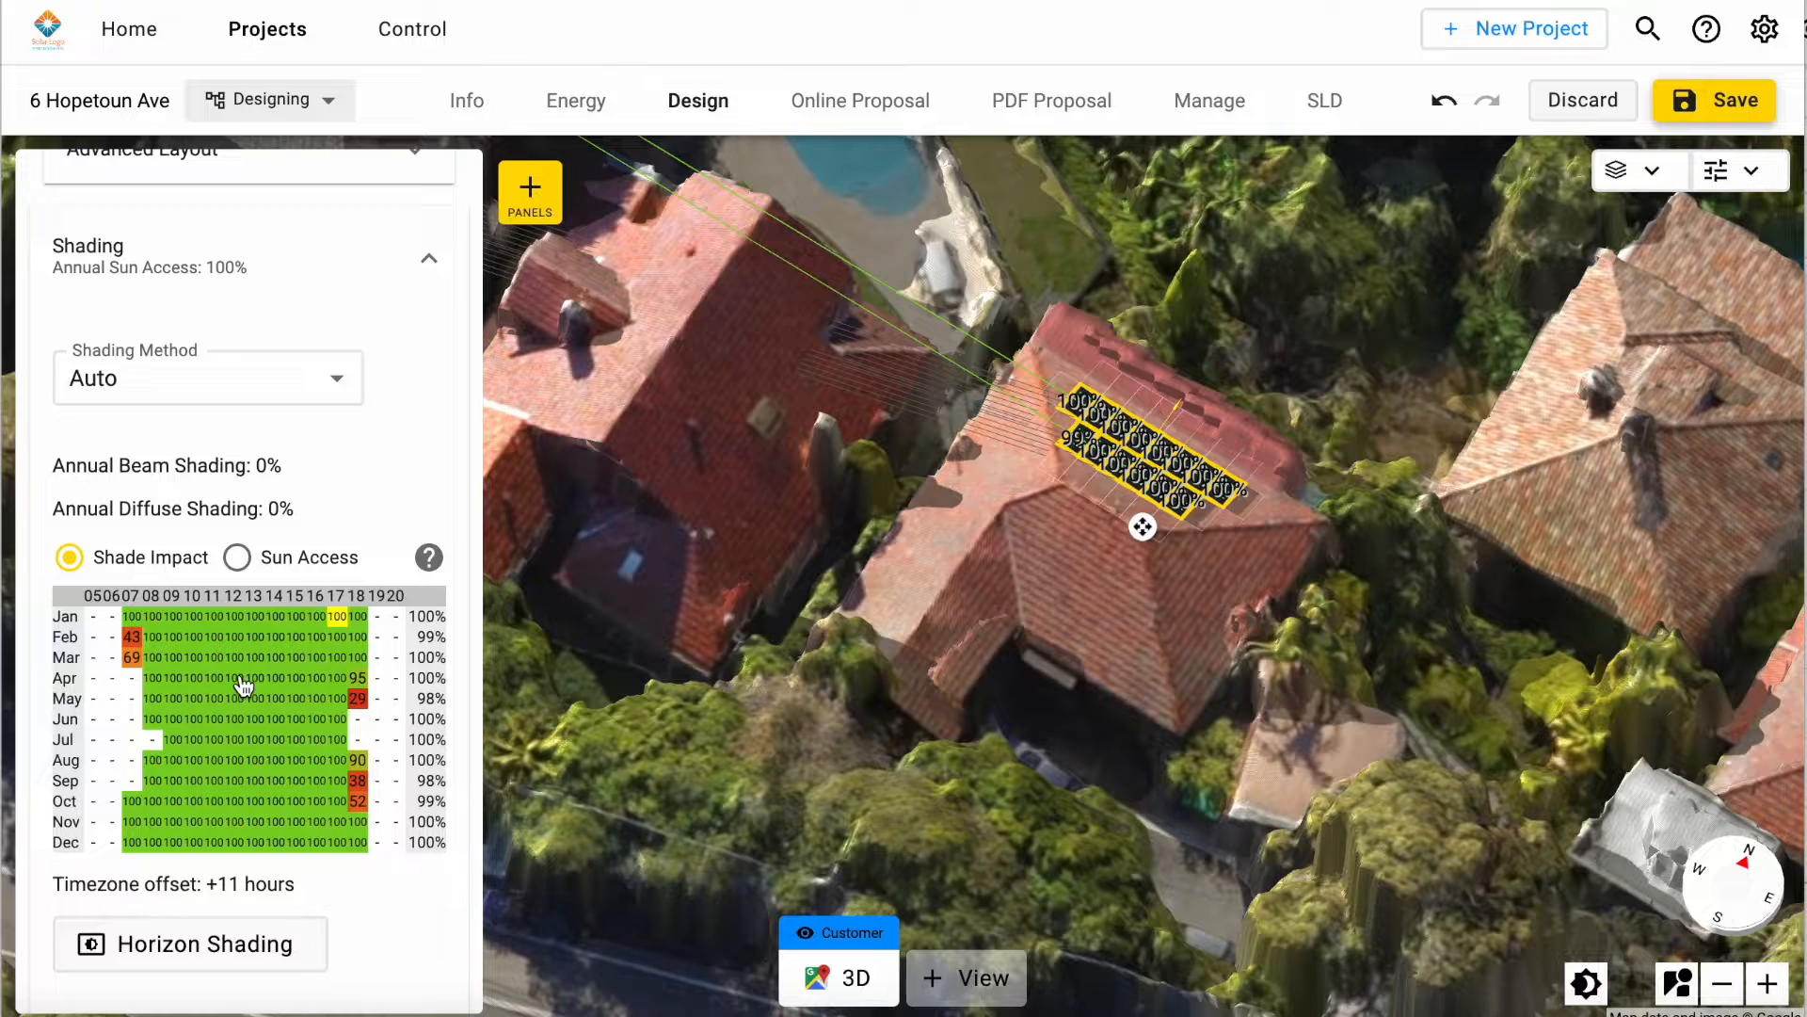
scroll(243, 684, up, 5)
click(688, 567)
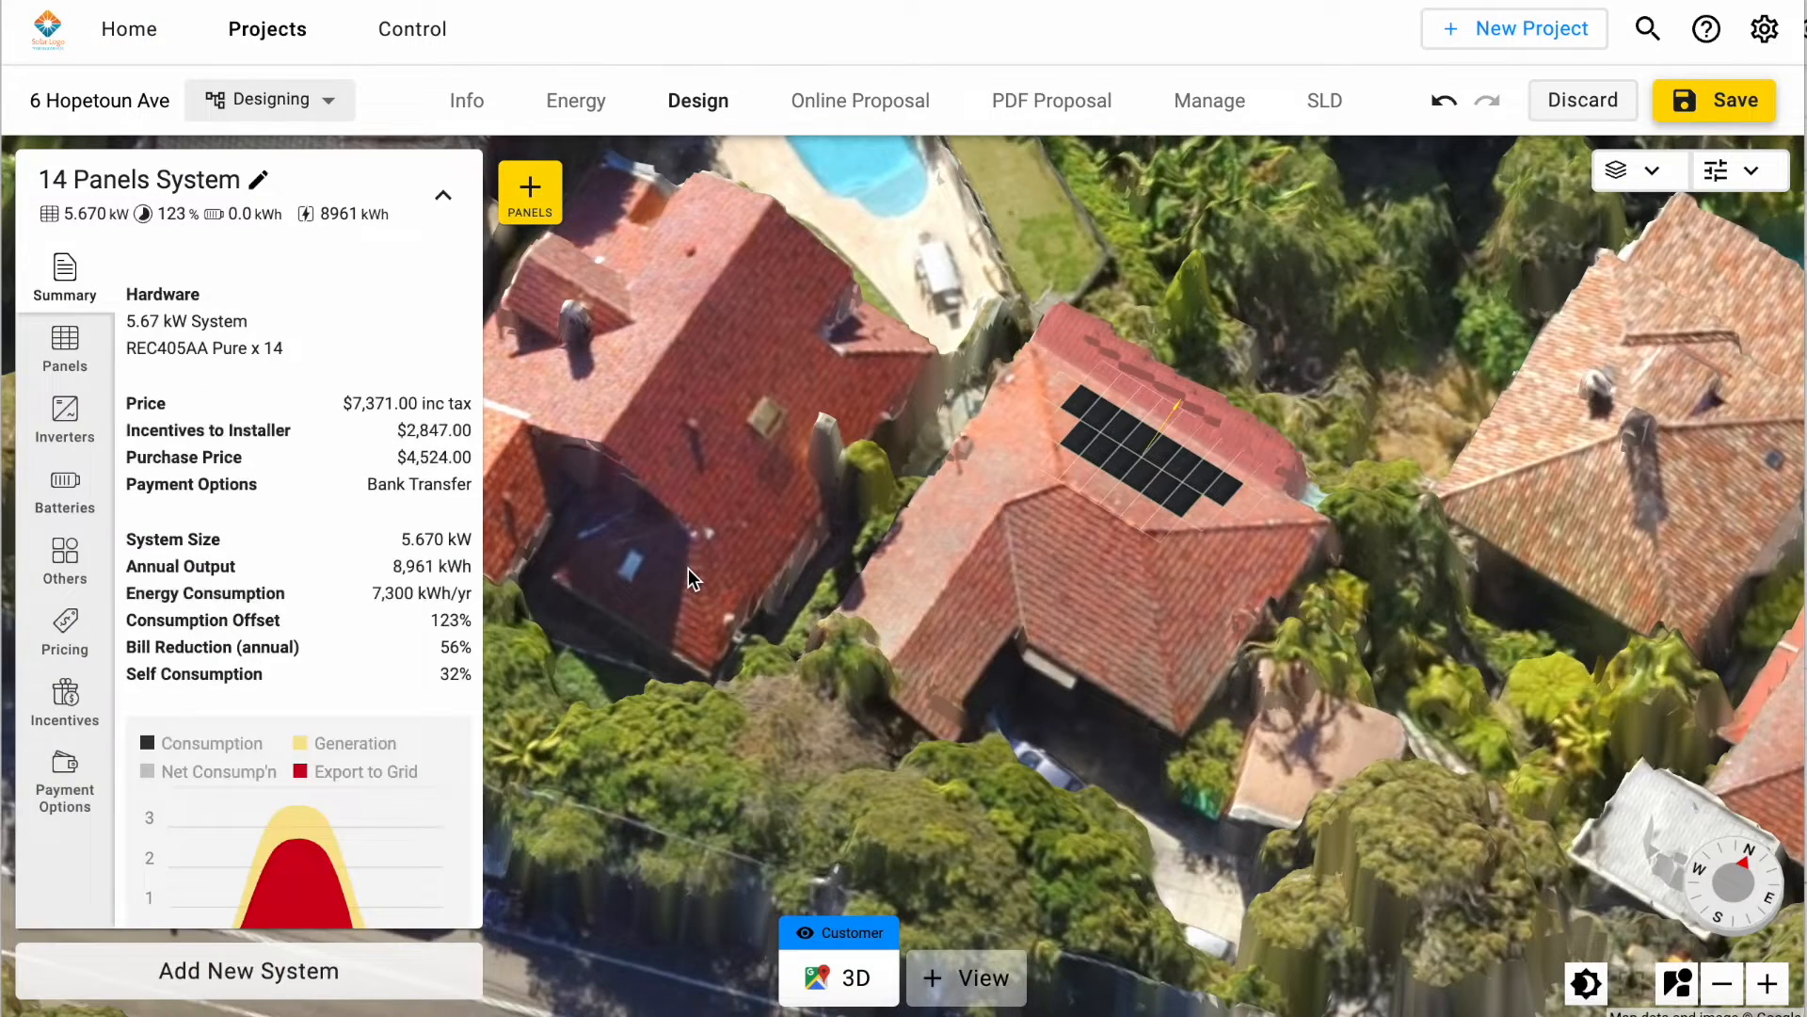
Step: Place a second group of 8 portrait panels in a single line along the west-facing roof slope of the central house
click(530, 192)
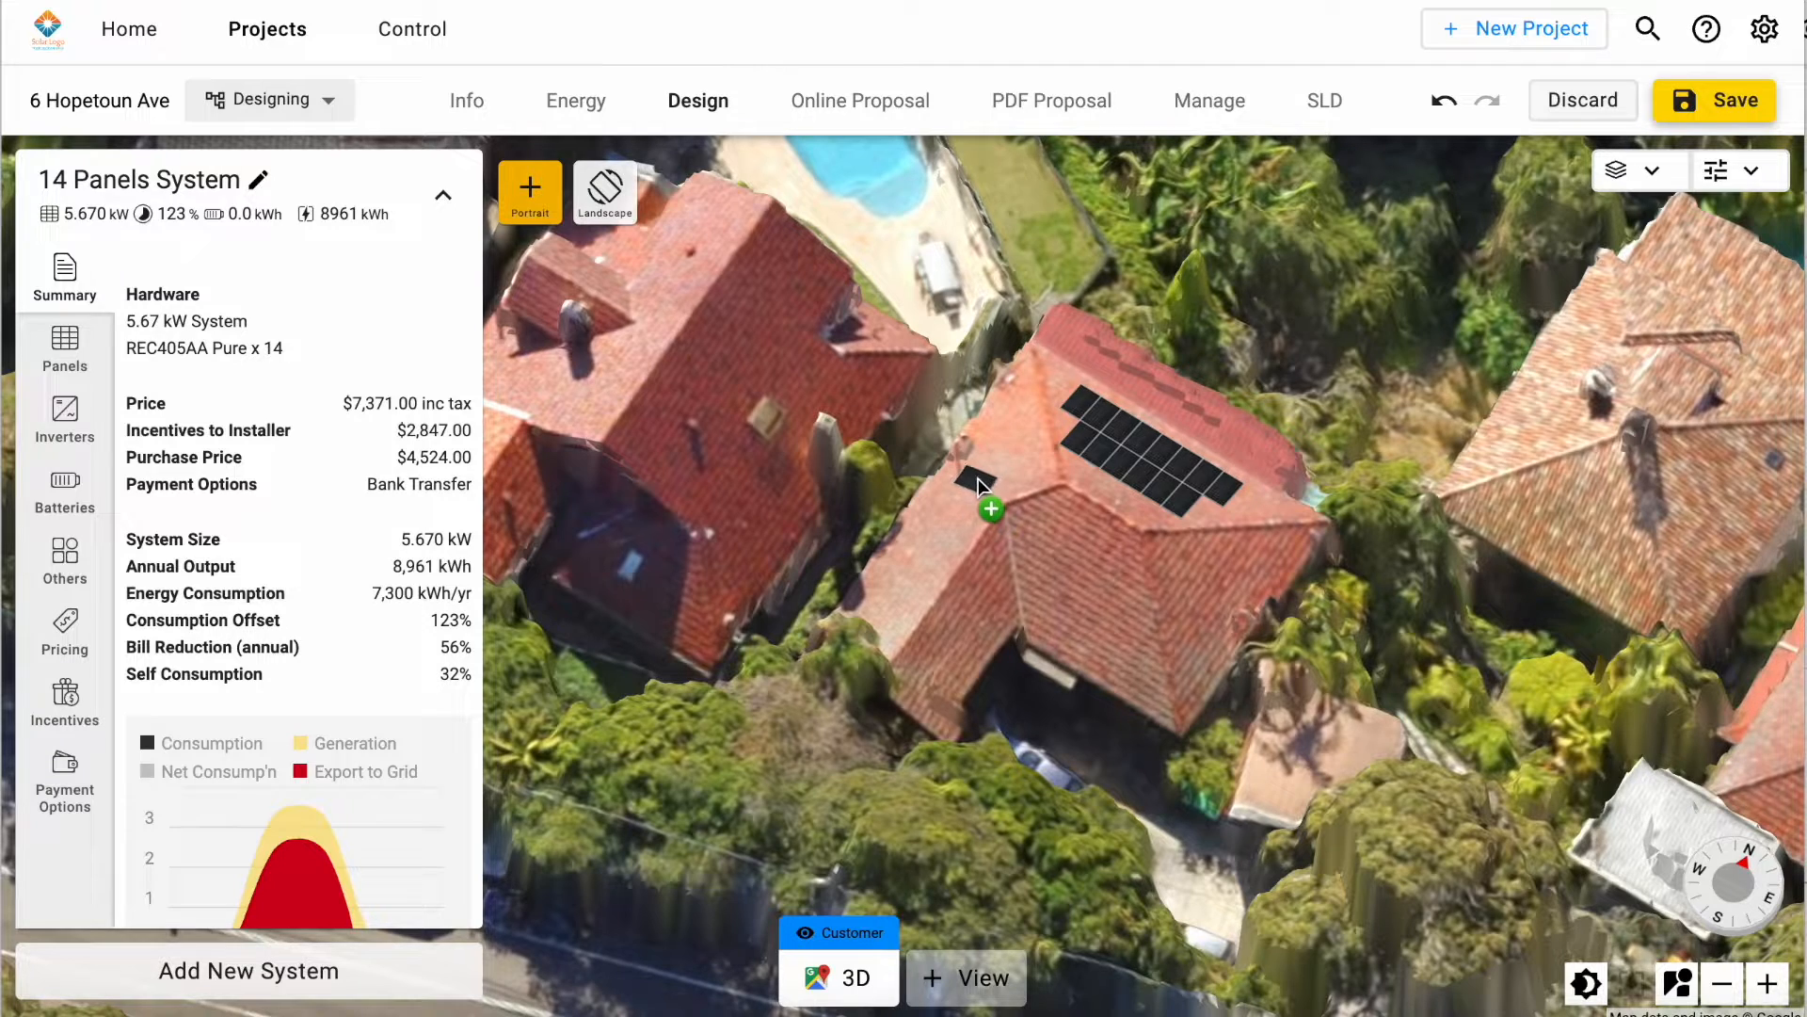
drag(980, 467, 879, 591)
click(782, 540)
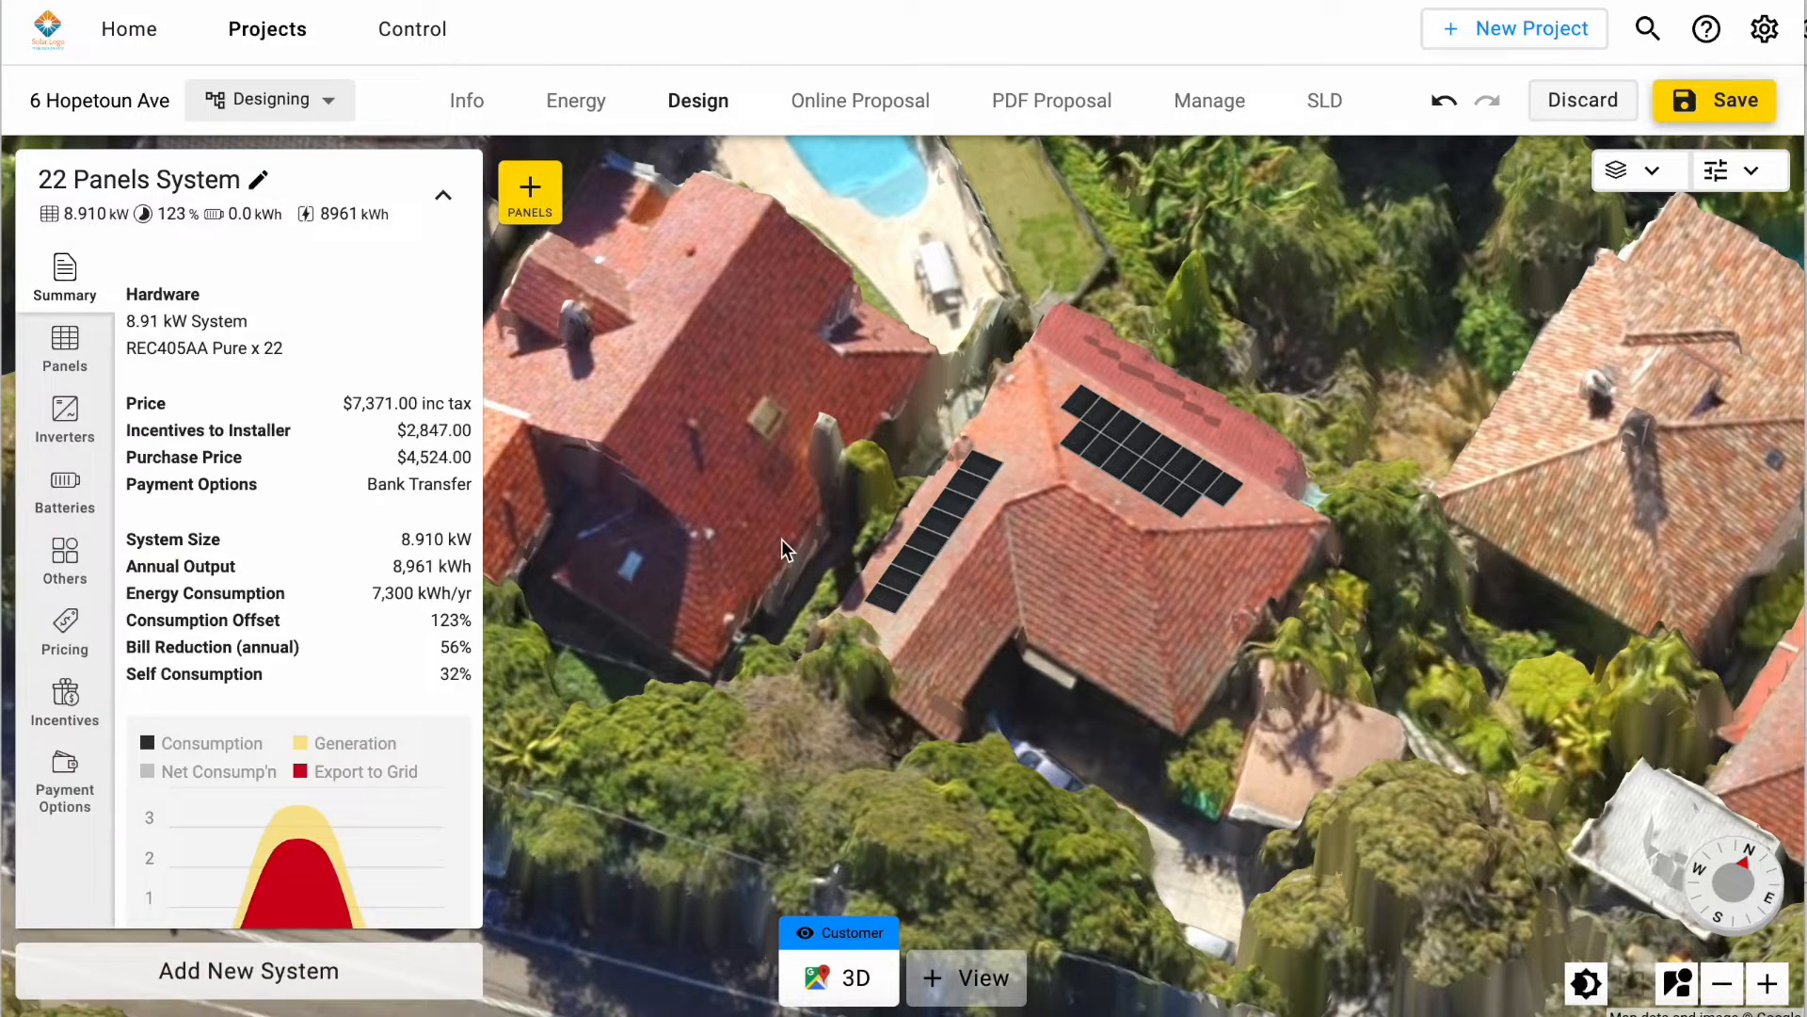
Step: Change the system's panel module to the Canadian Solar 365 W CS3L-365MS
click(65, 357)
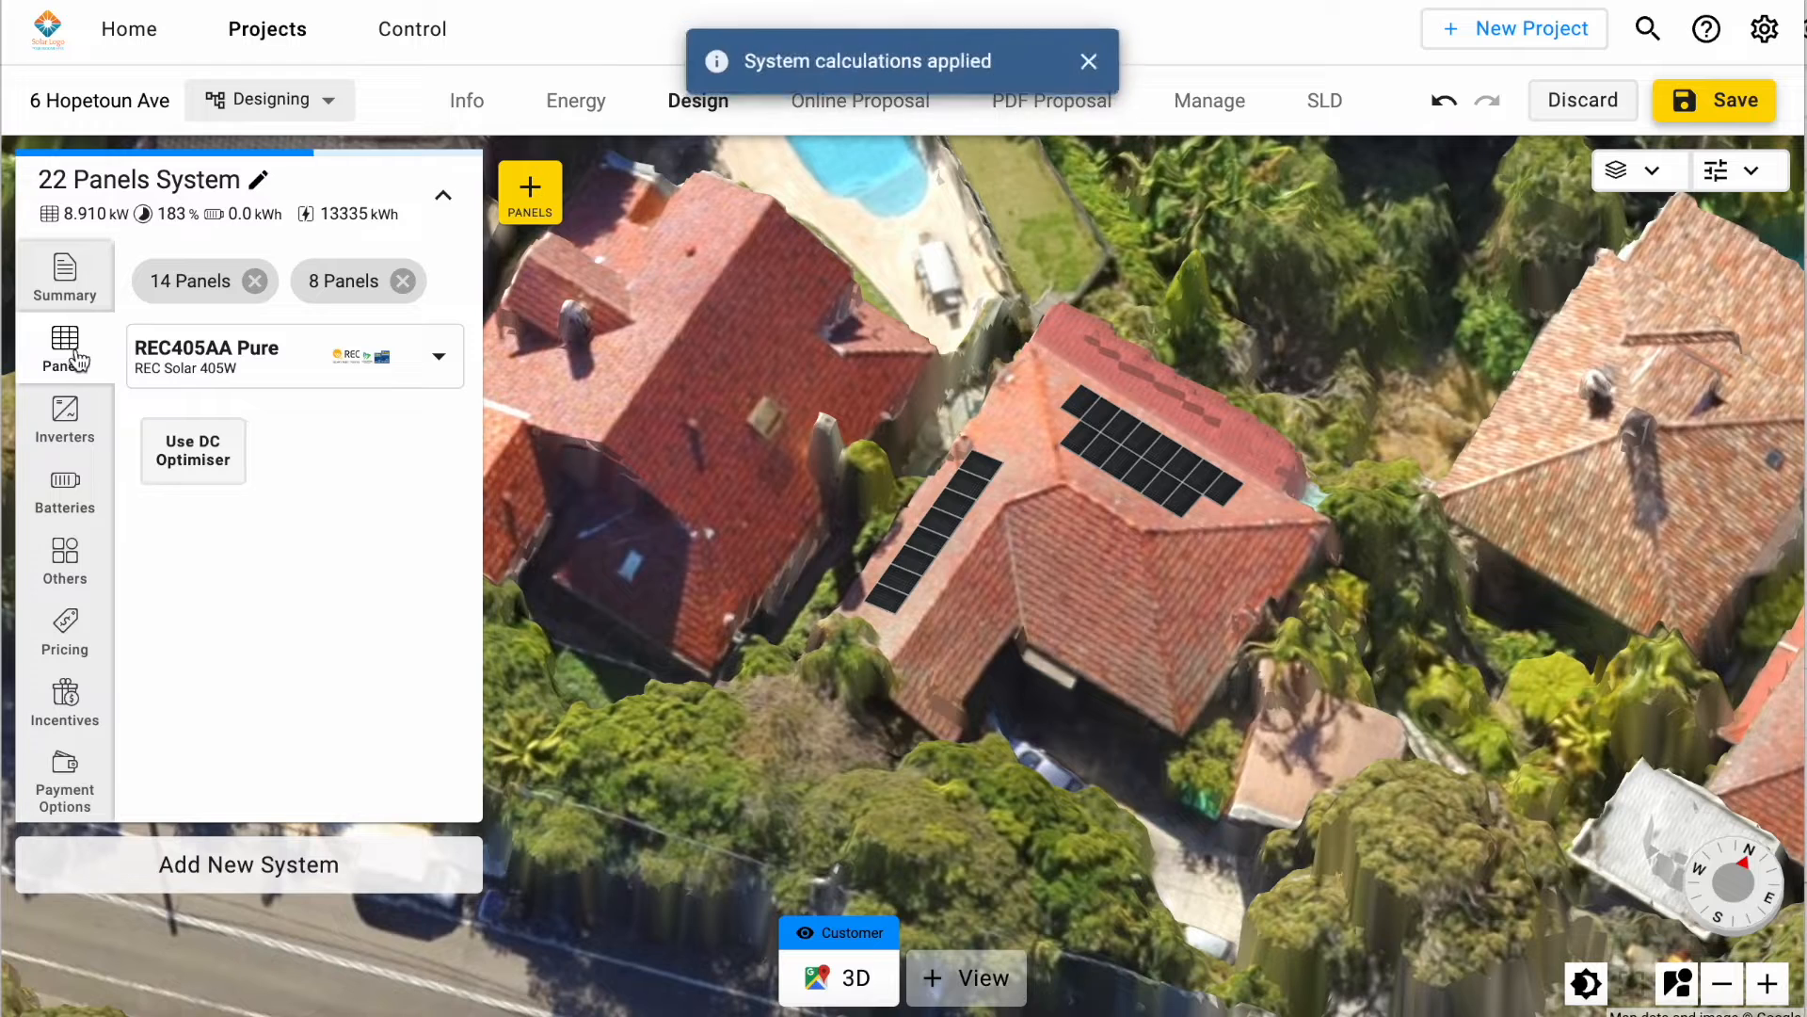
click(415, 357)
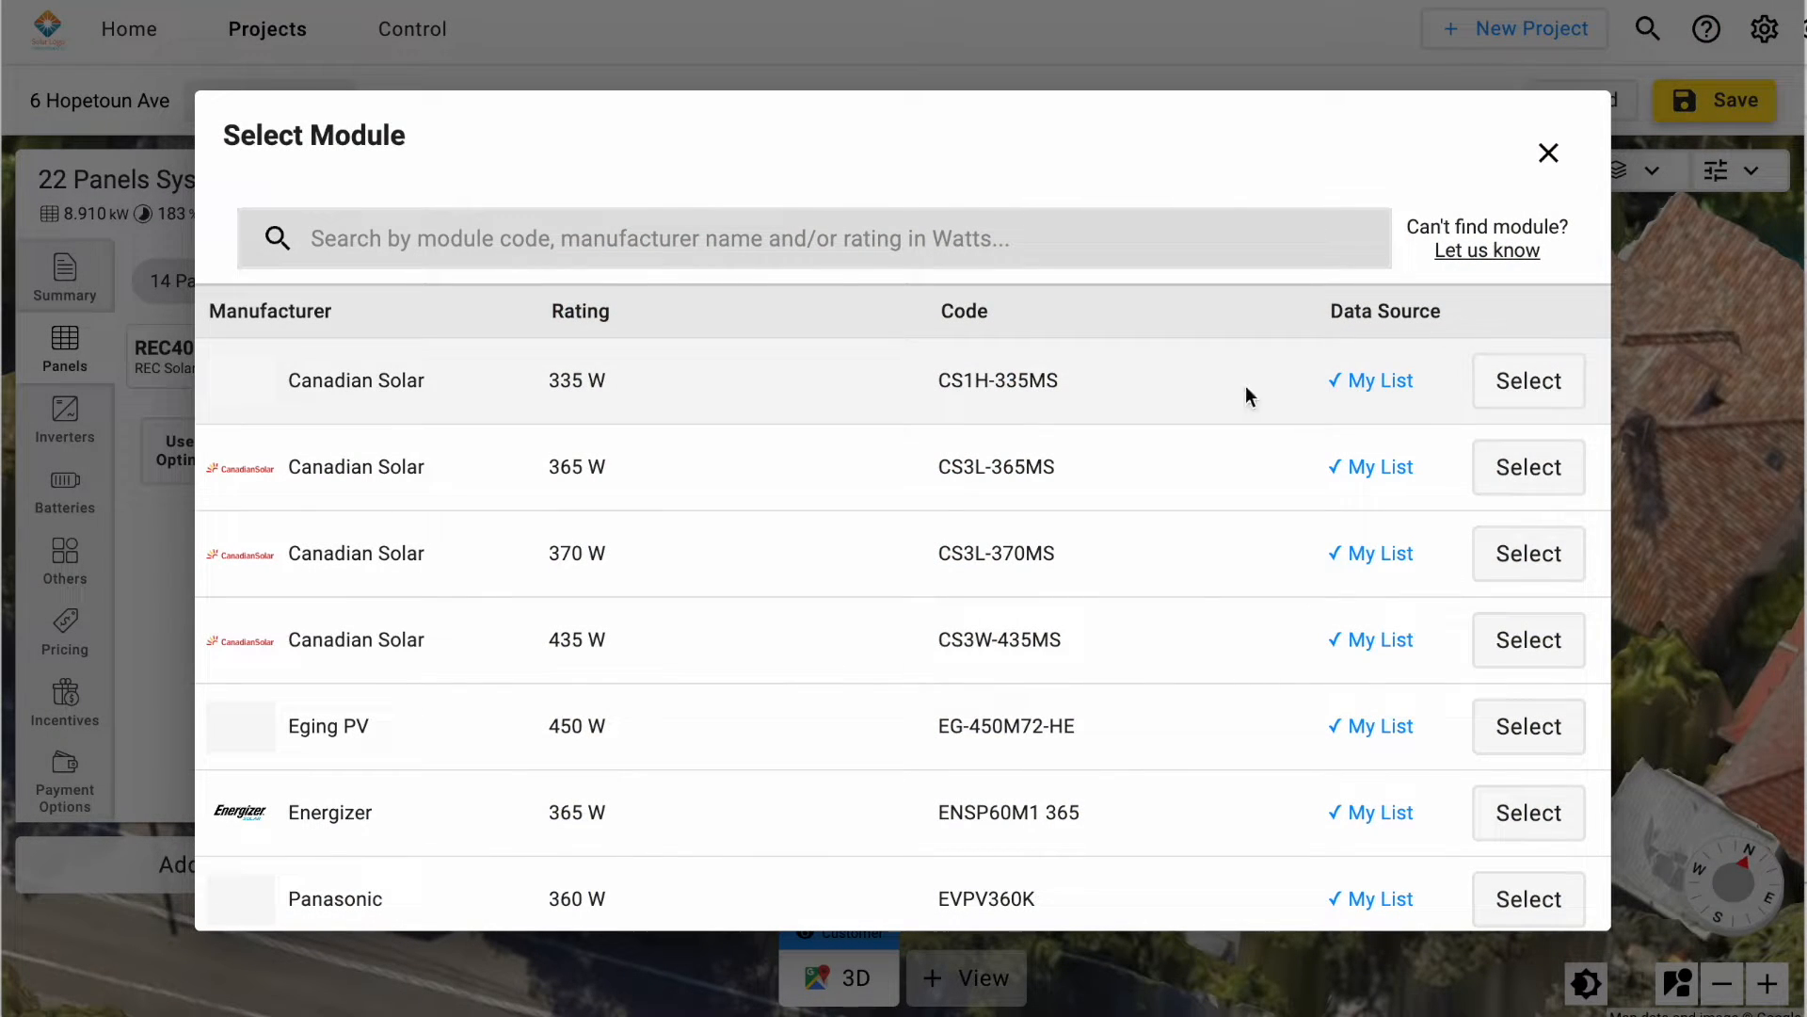
click(1505, 468)
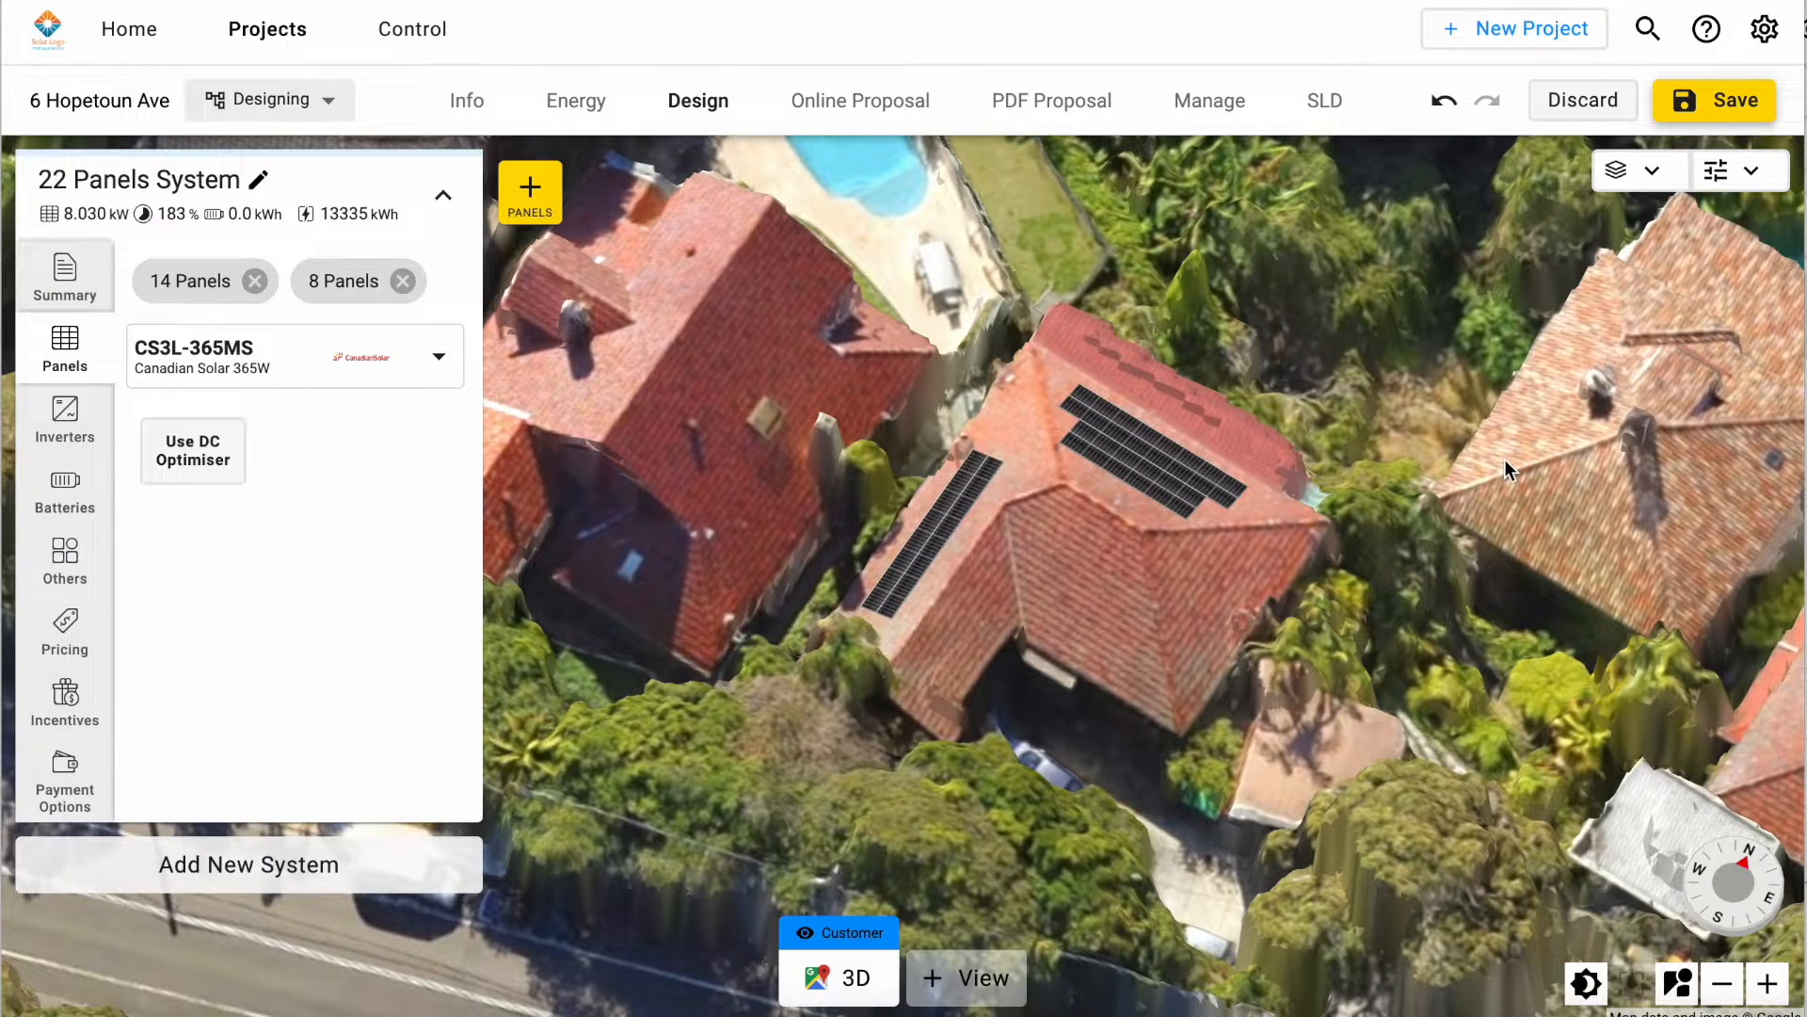
Step: Add an inverter to the system and set it to the SolarEdge 3000 W EV SE3000H-AU000BNV4
click(86, 435)
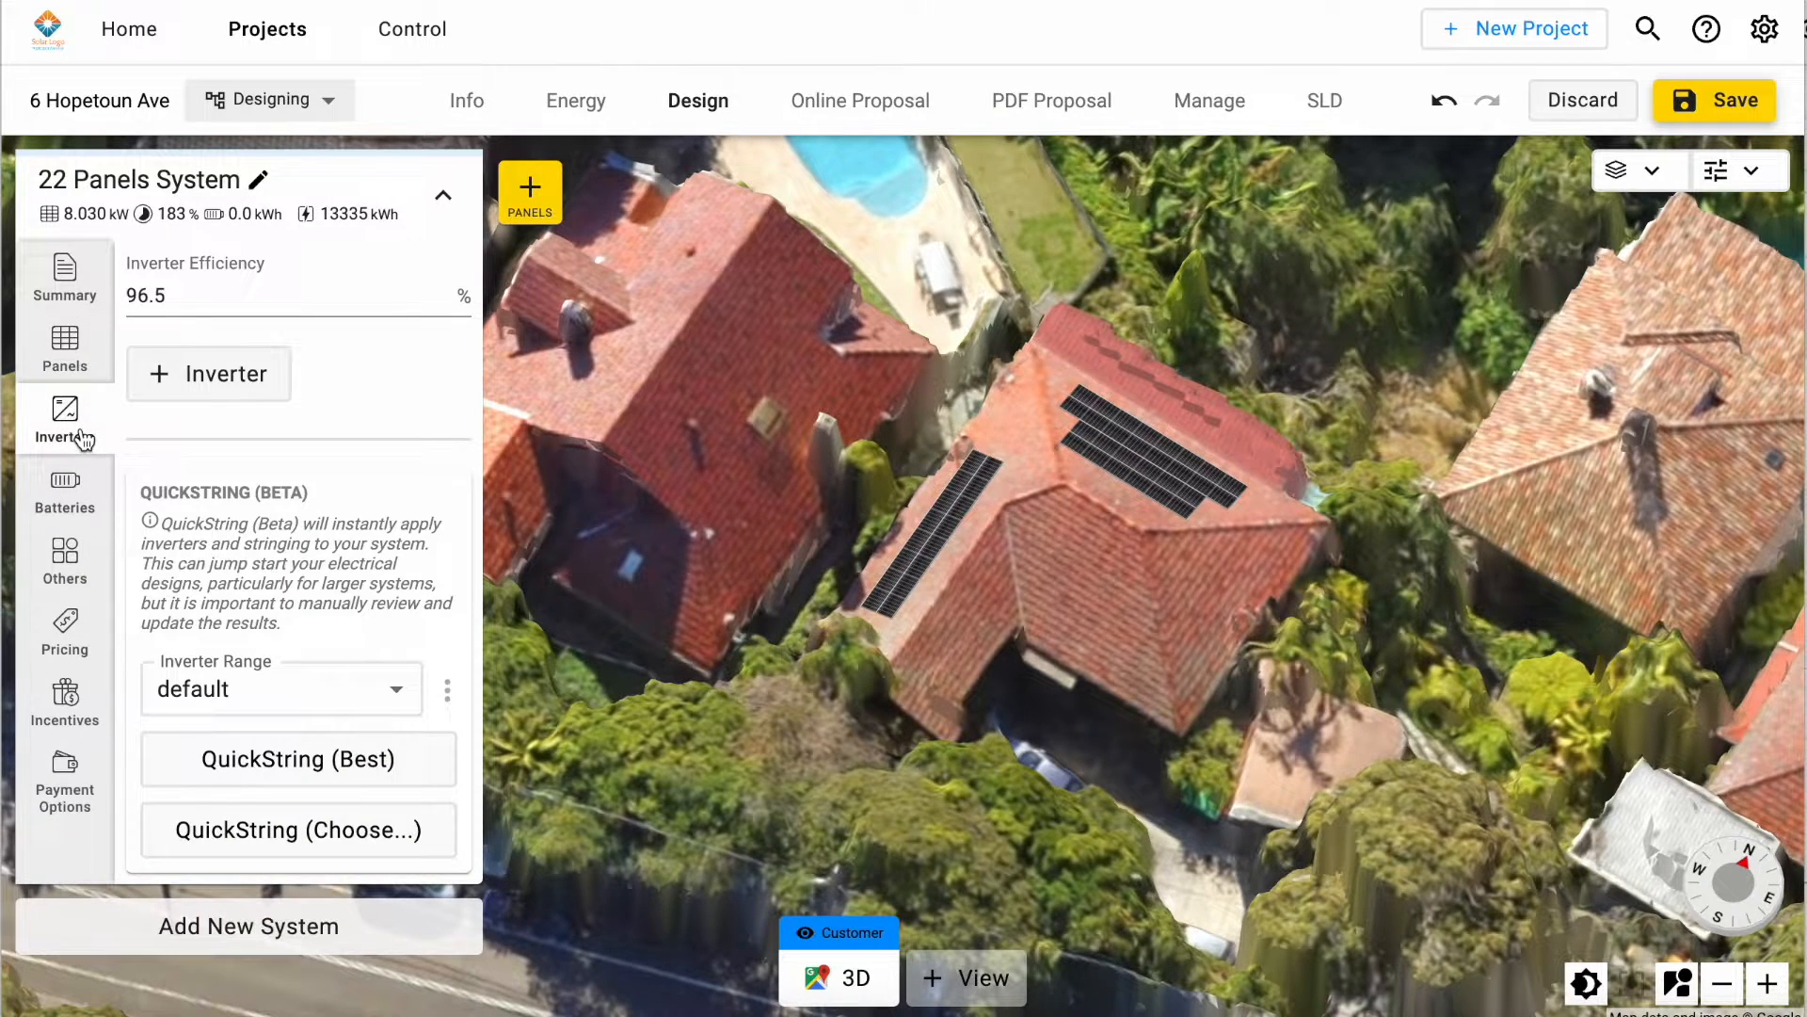
click(224, 382)
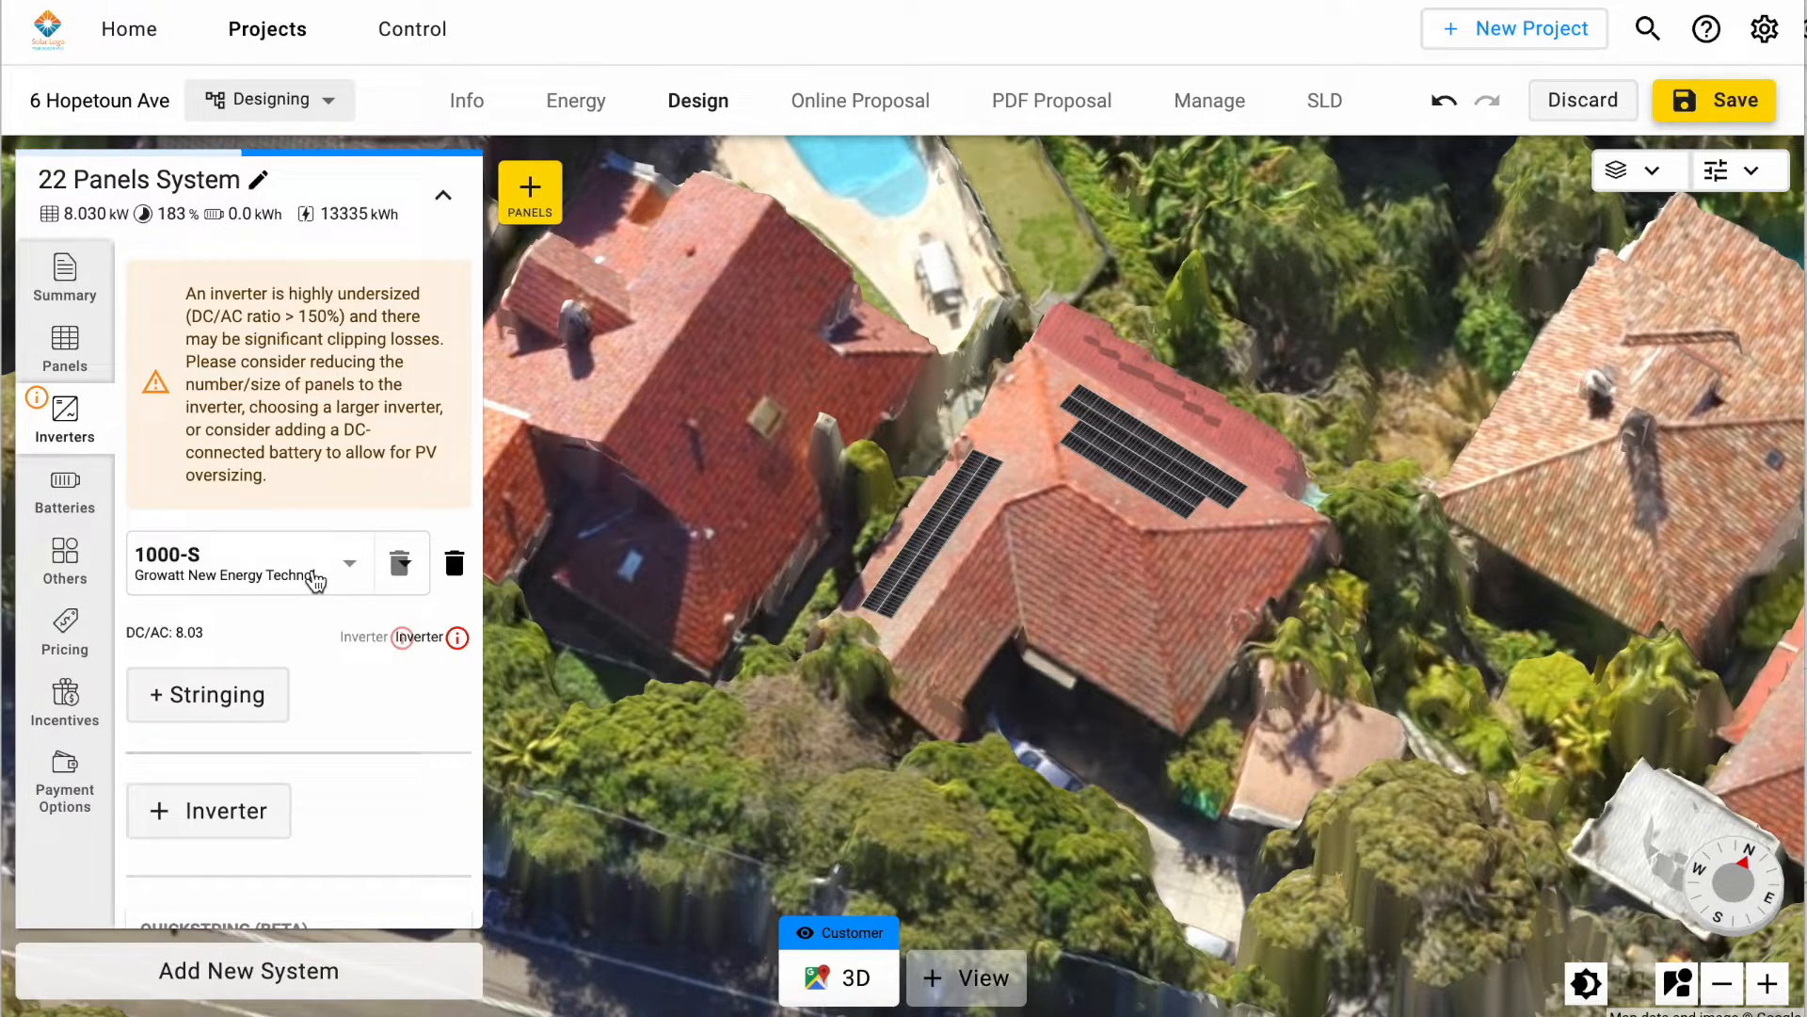
click(313, 568)
scroll(1206, 565, down, 1)
scroll(1206, 565, up, 1)
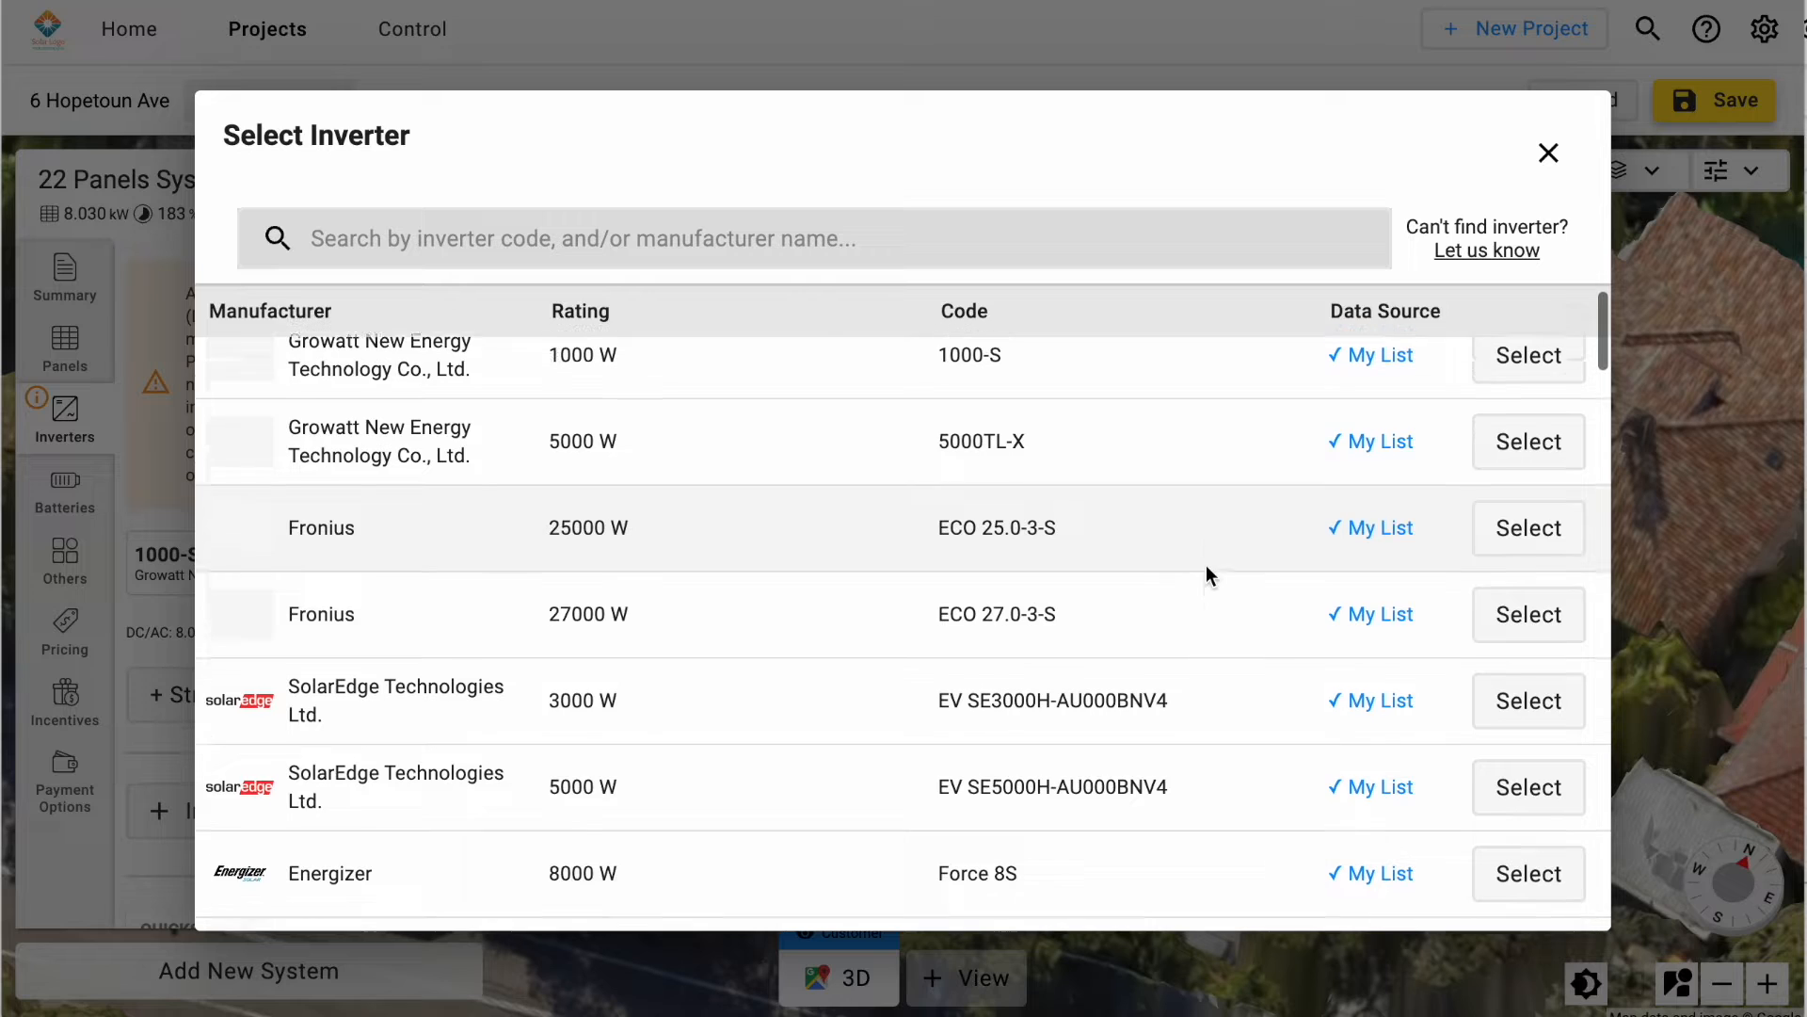
scroll(1206, 565, down, 1)
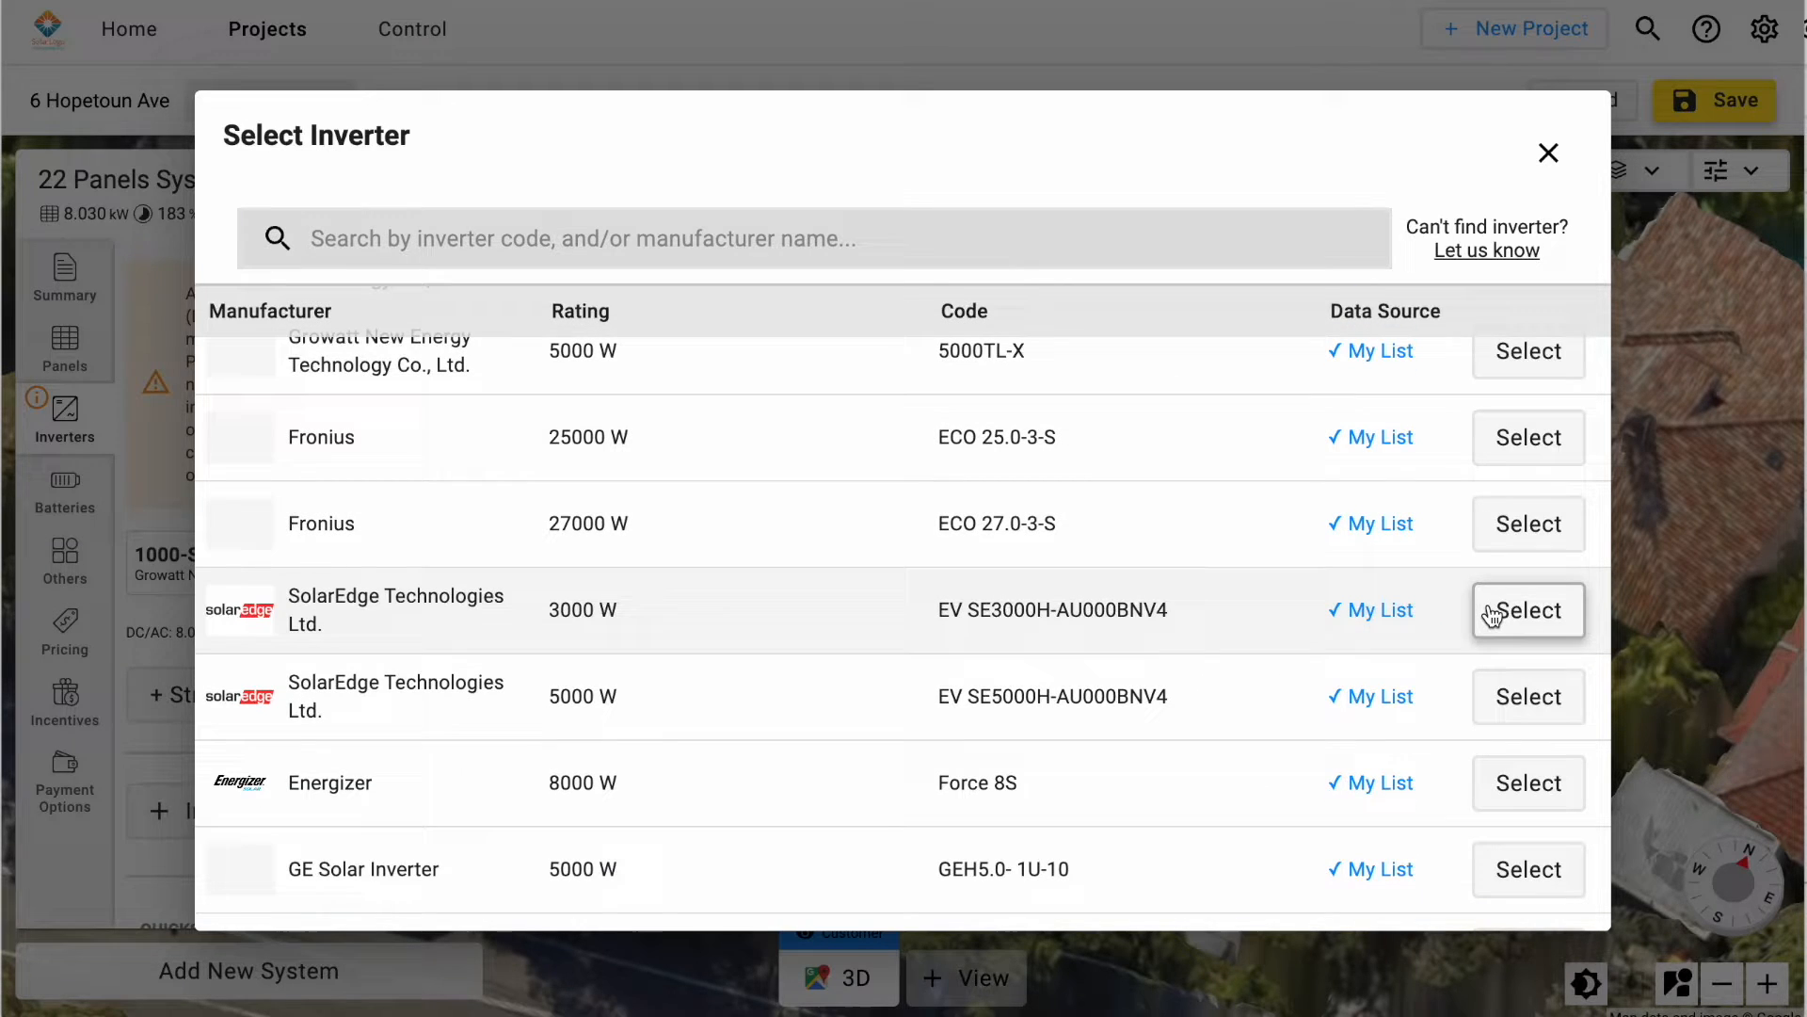
click(1492, 613)
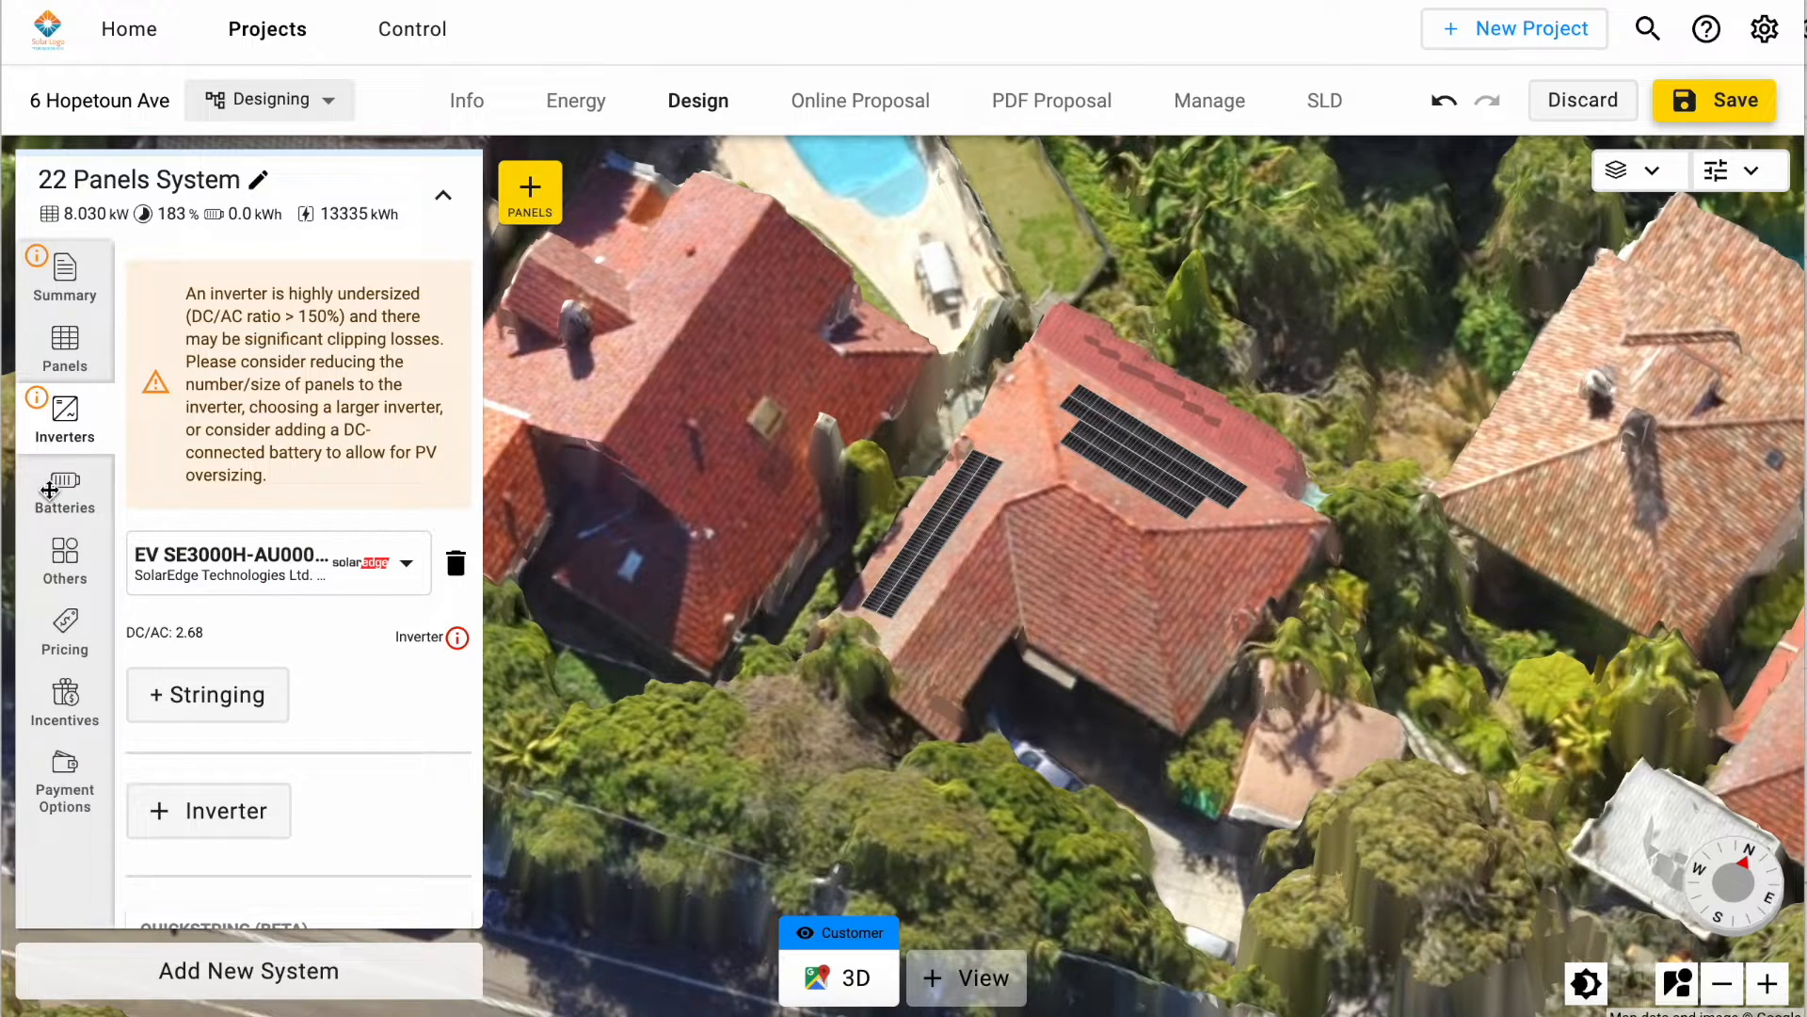
Step: Add a battery to the system and set it to the BYD HVM 11.0
click(63, 513)
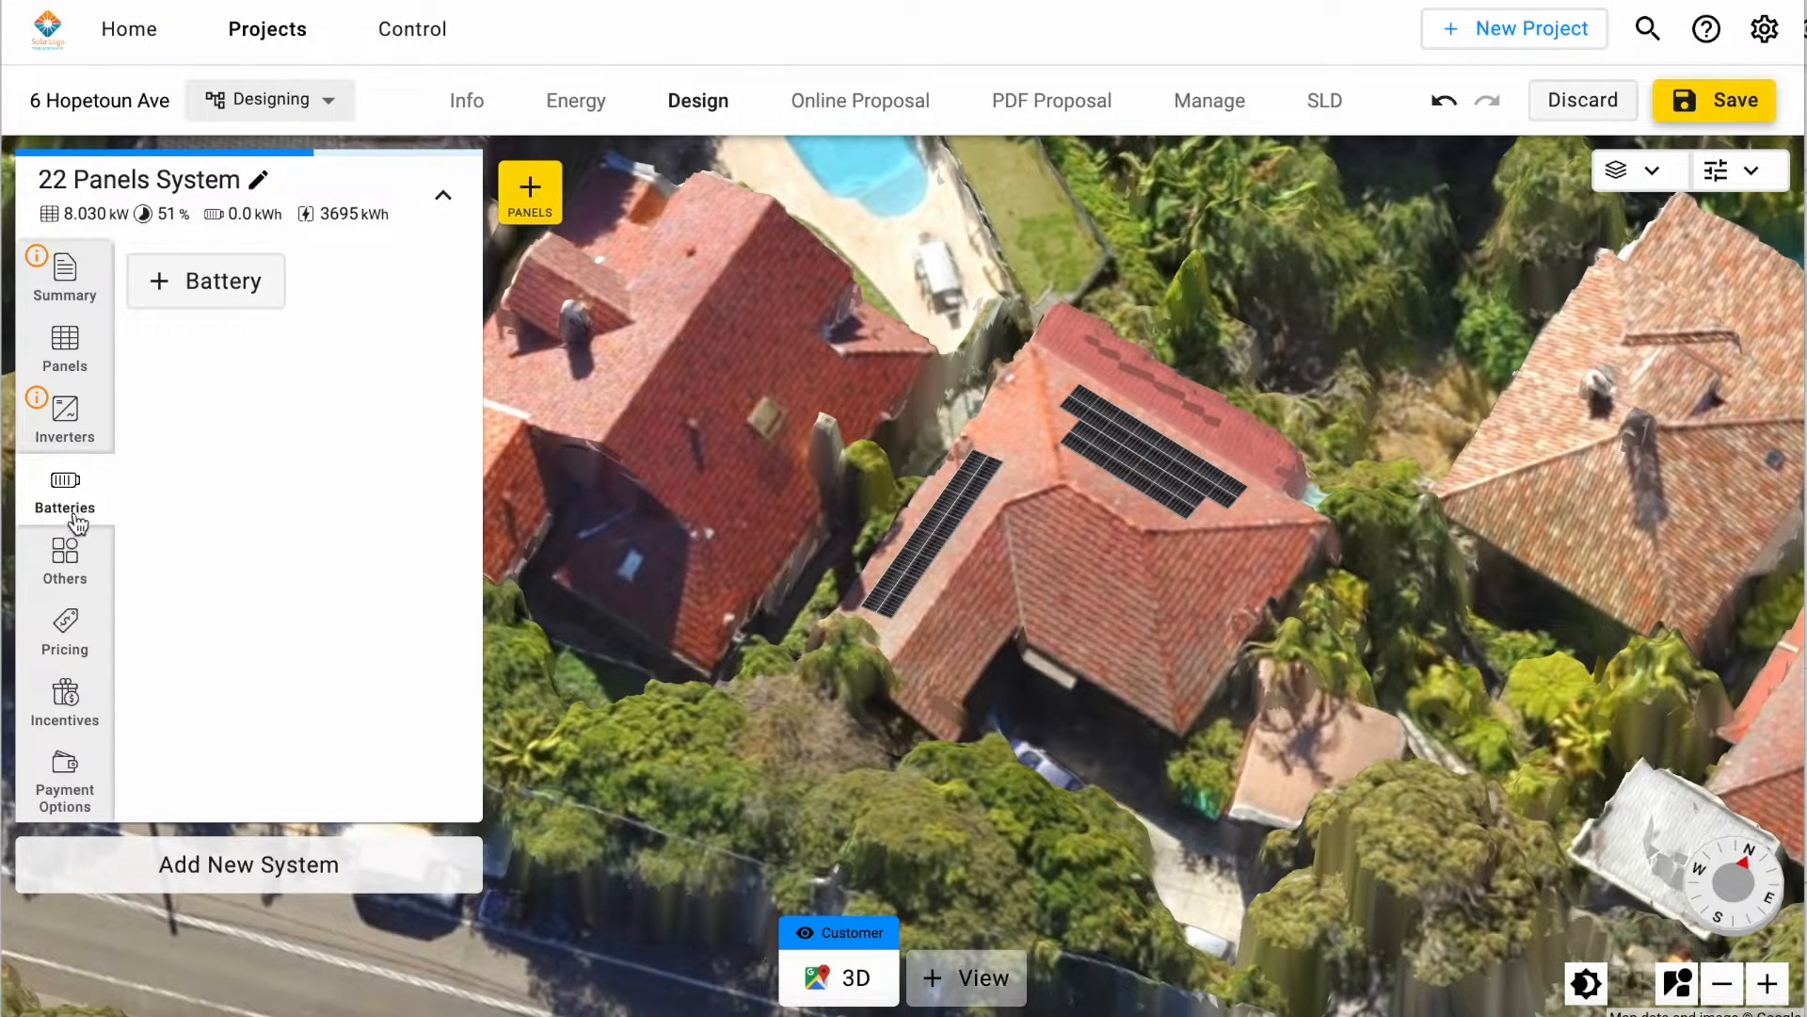
click(161, 280)
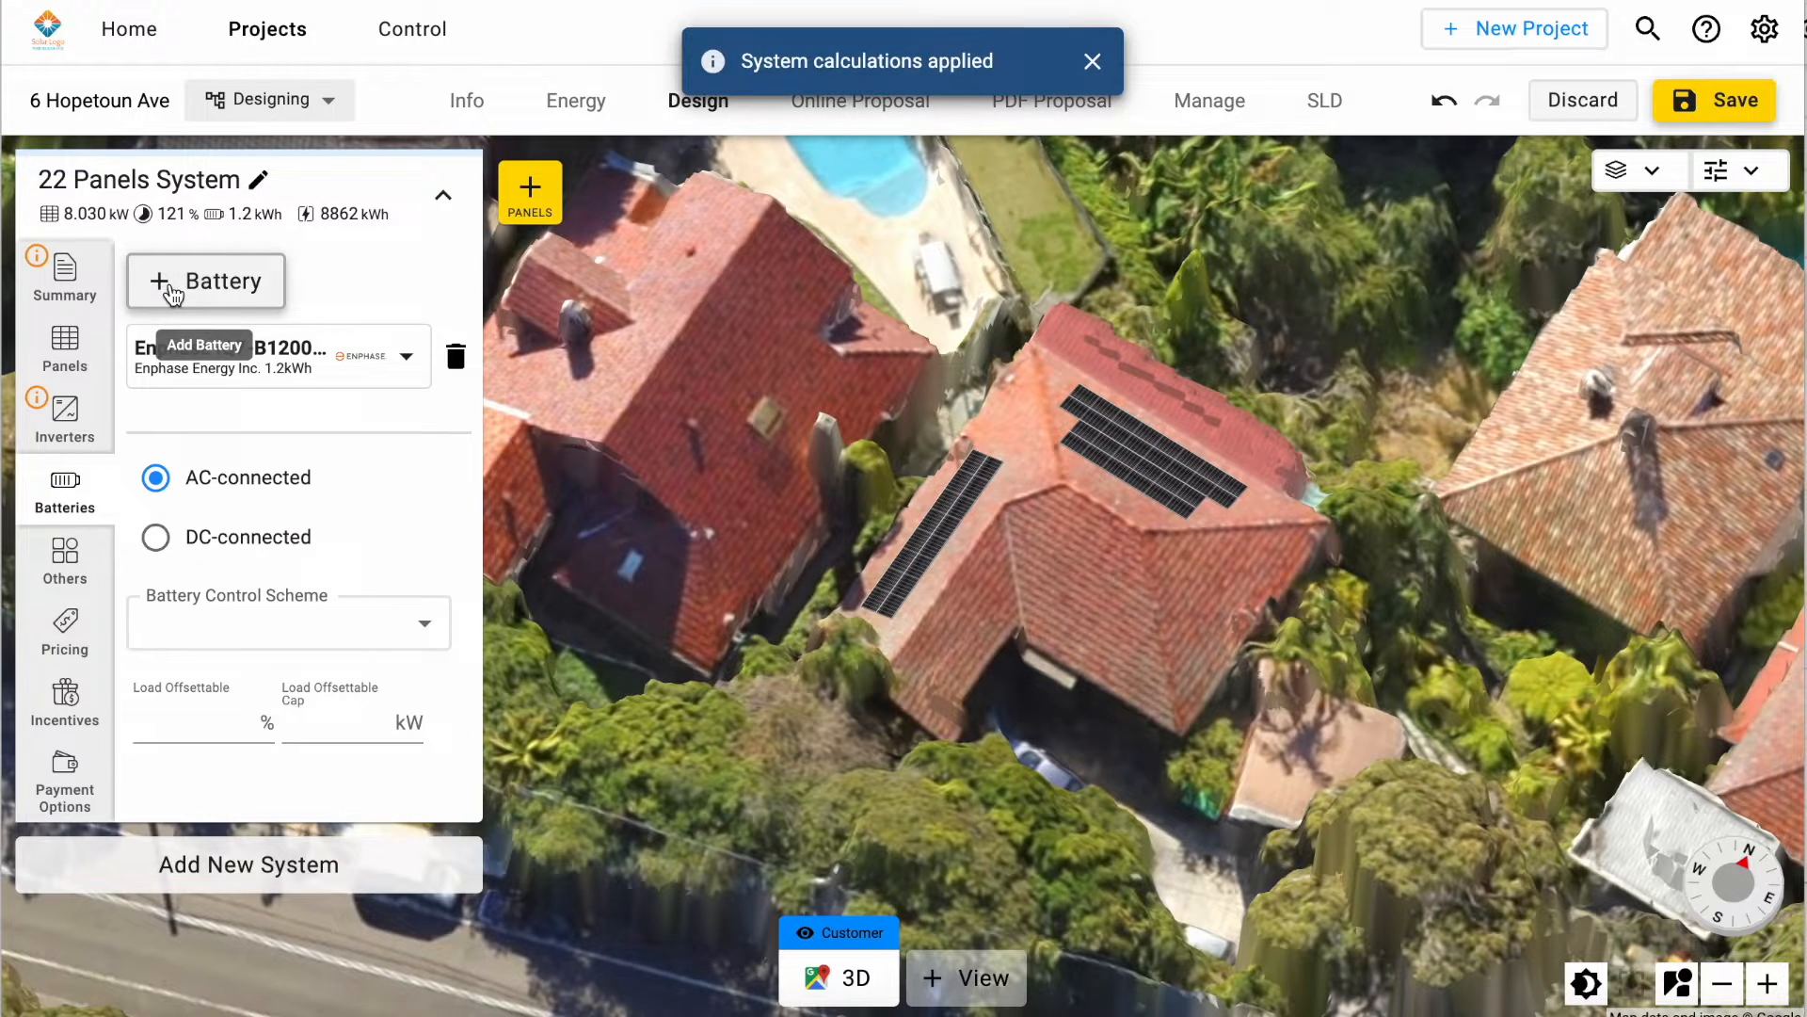
click(407, 359)
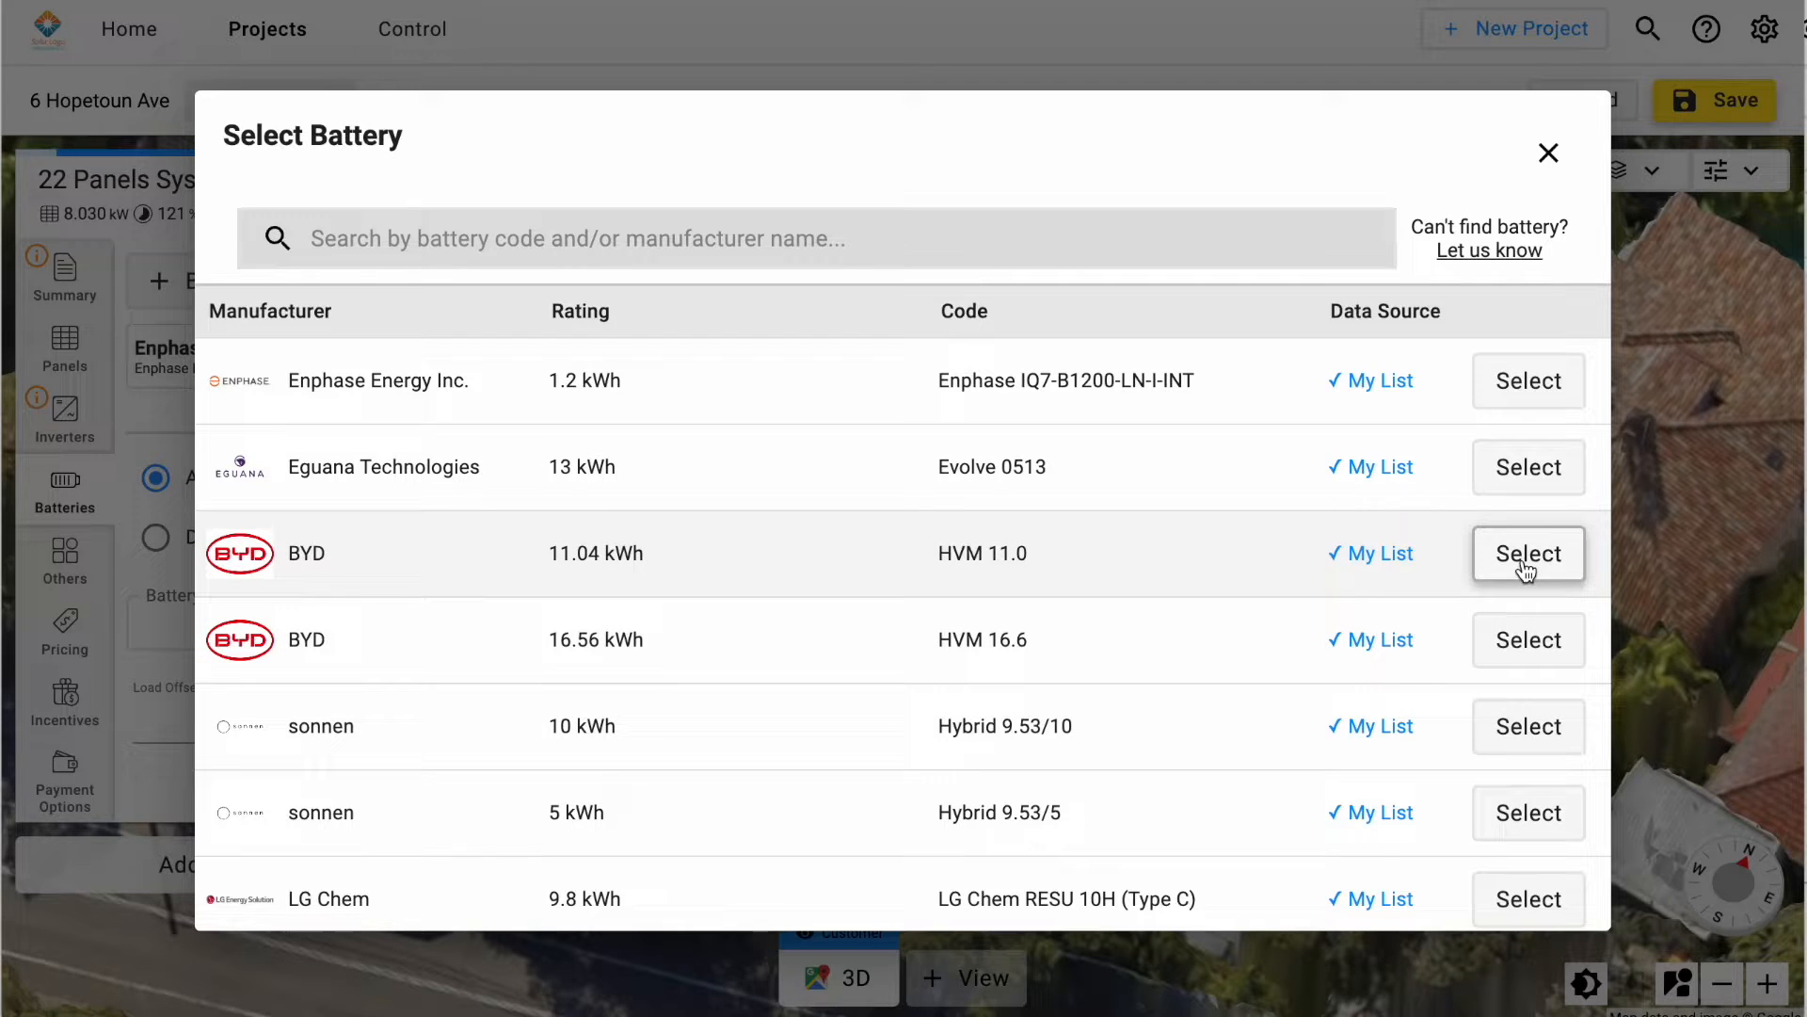
click(1526, 555)
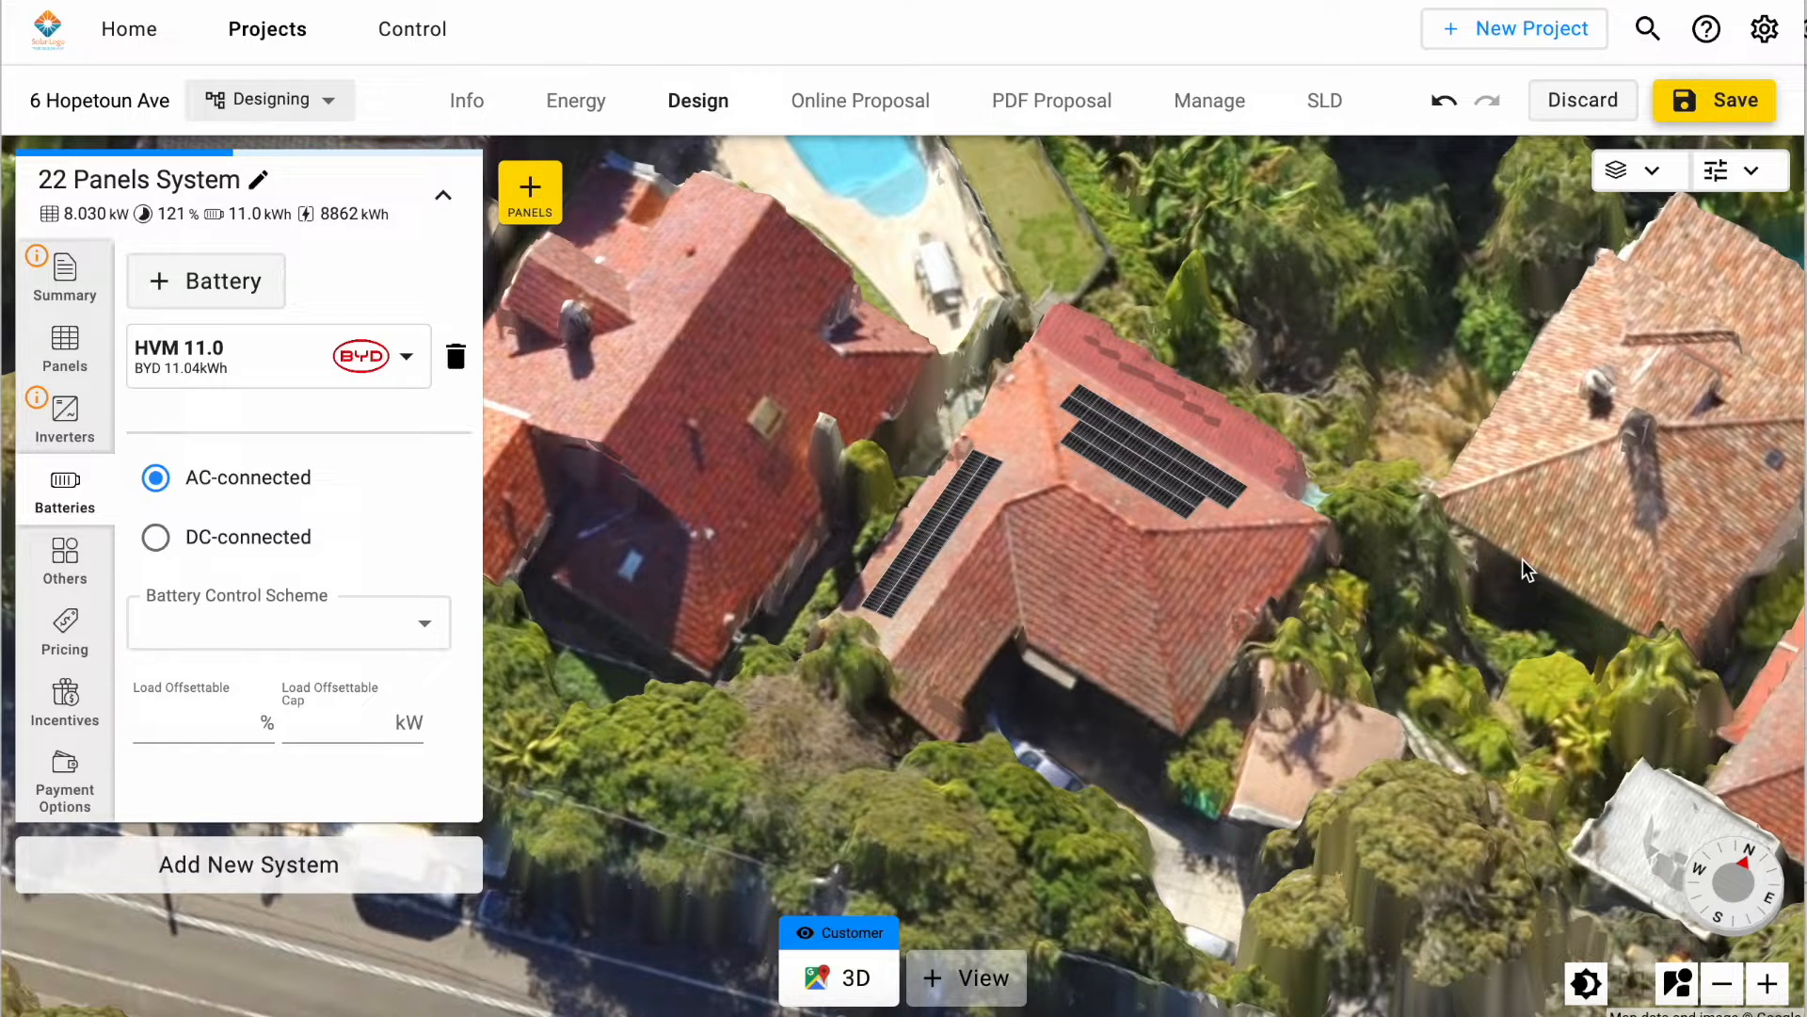
Step: Keep the battery AC-connected and look through the available battery control schemes without choosing one
click(153, 478)
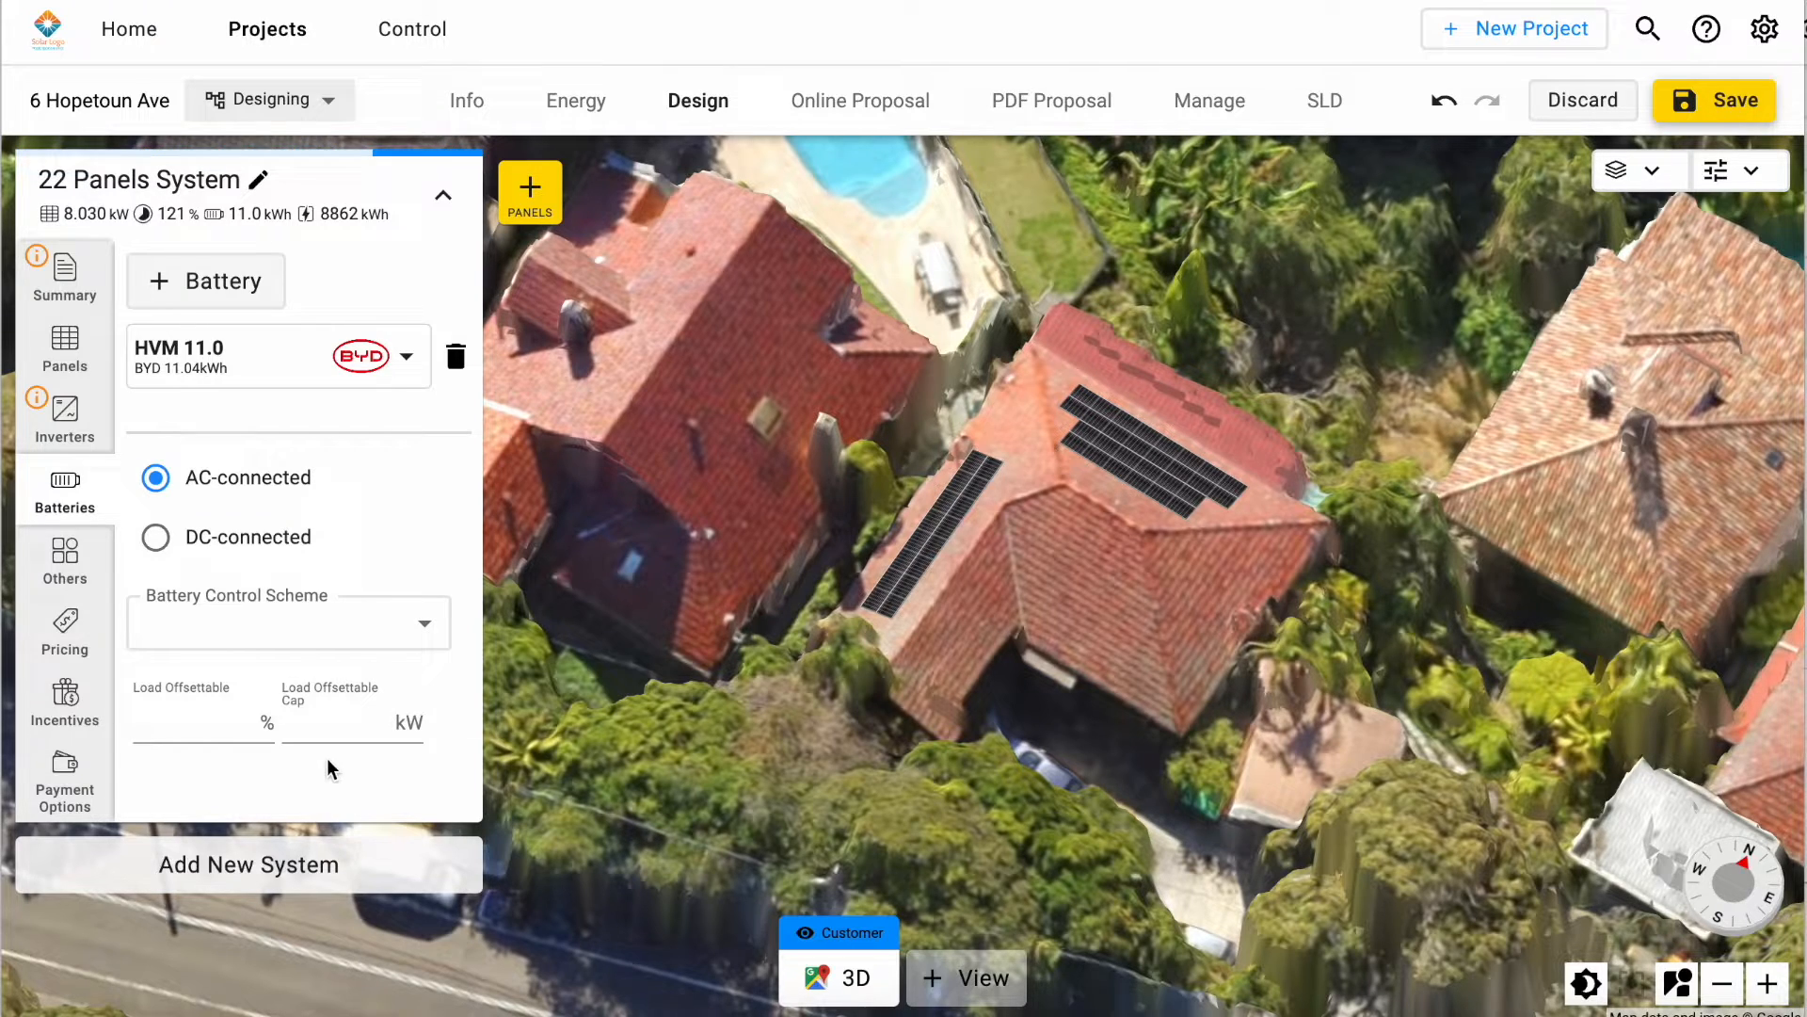
click(431, 646)
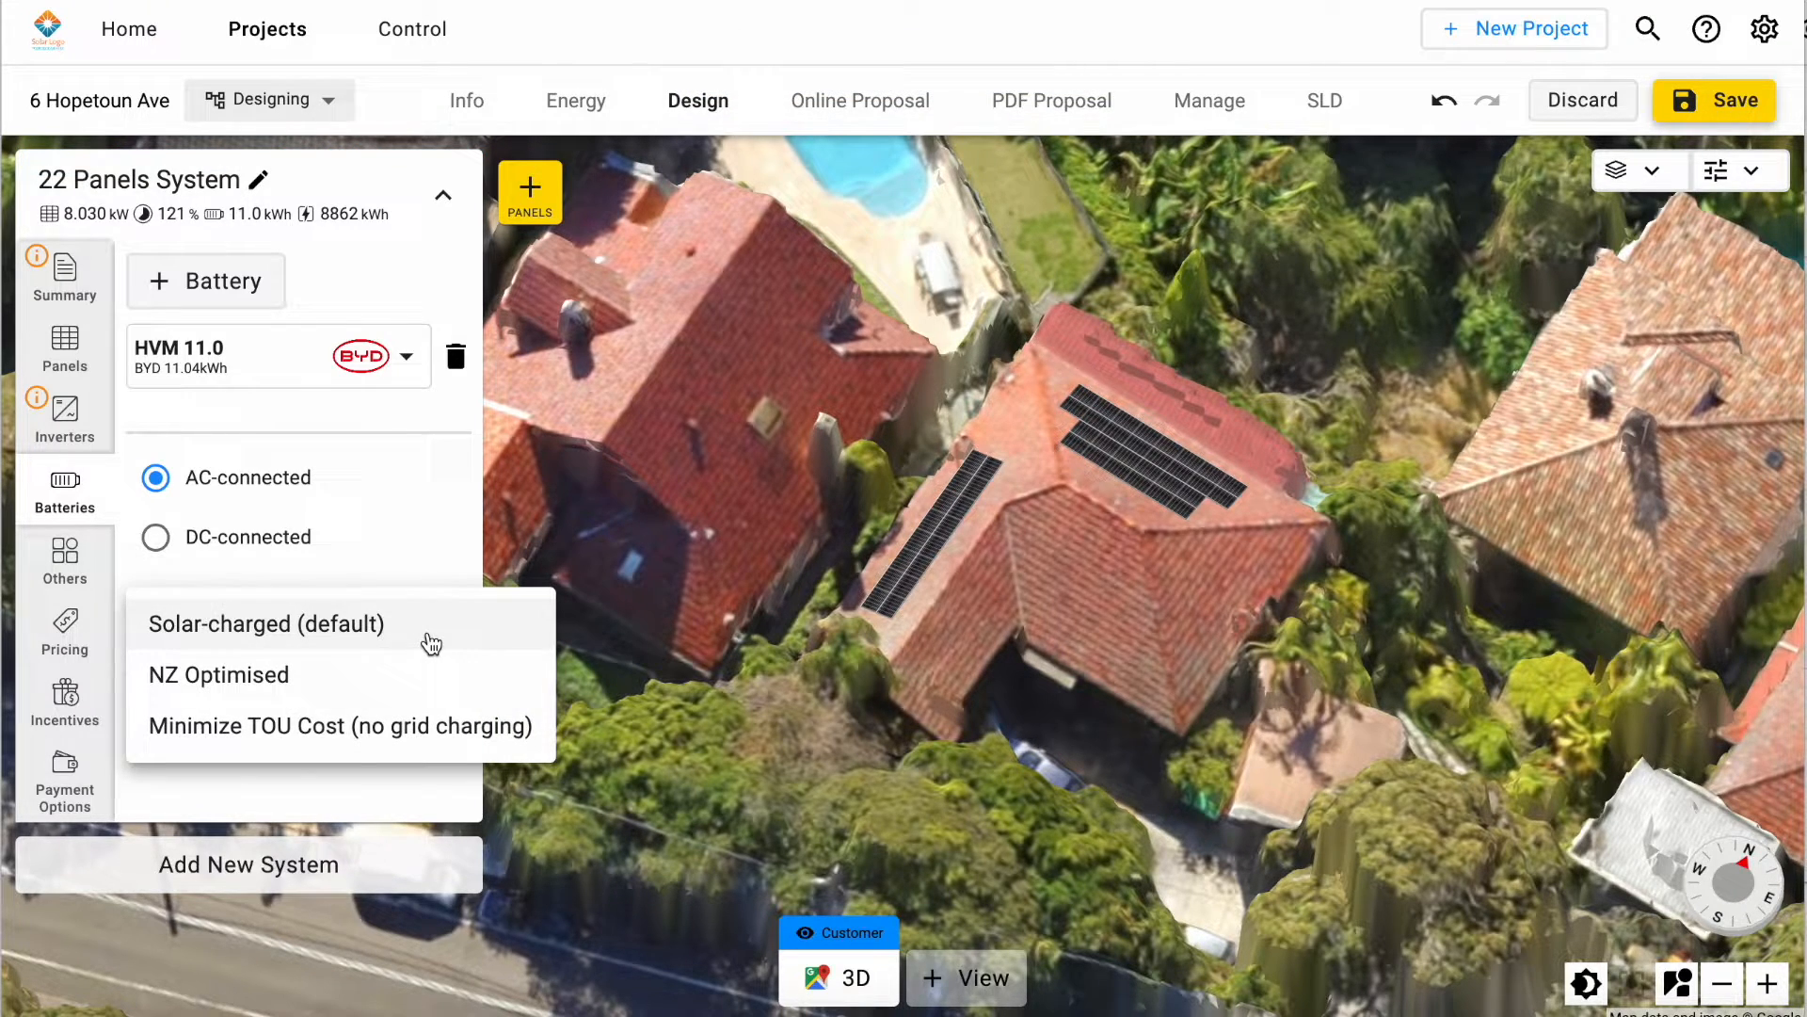
click(414, 562)
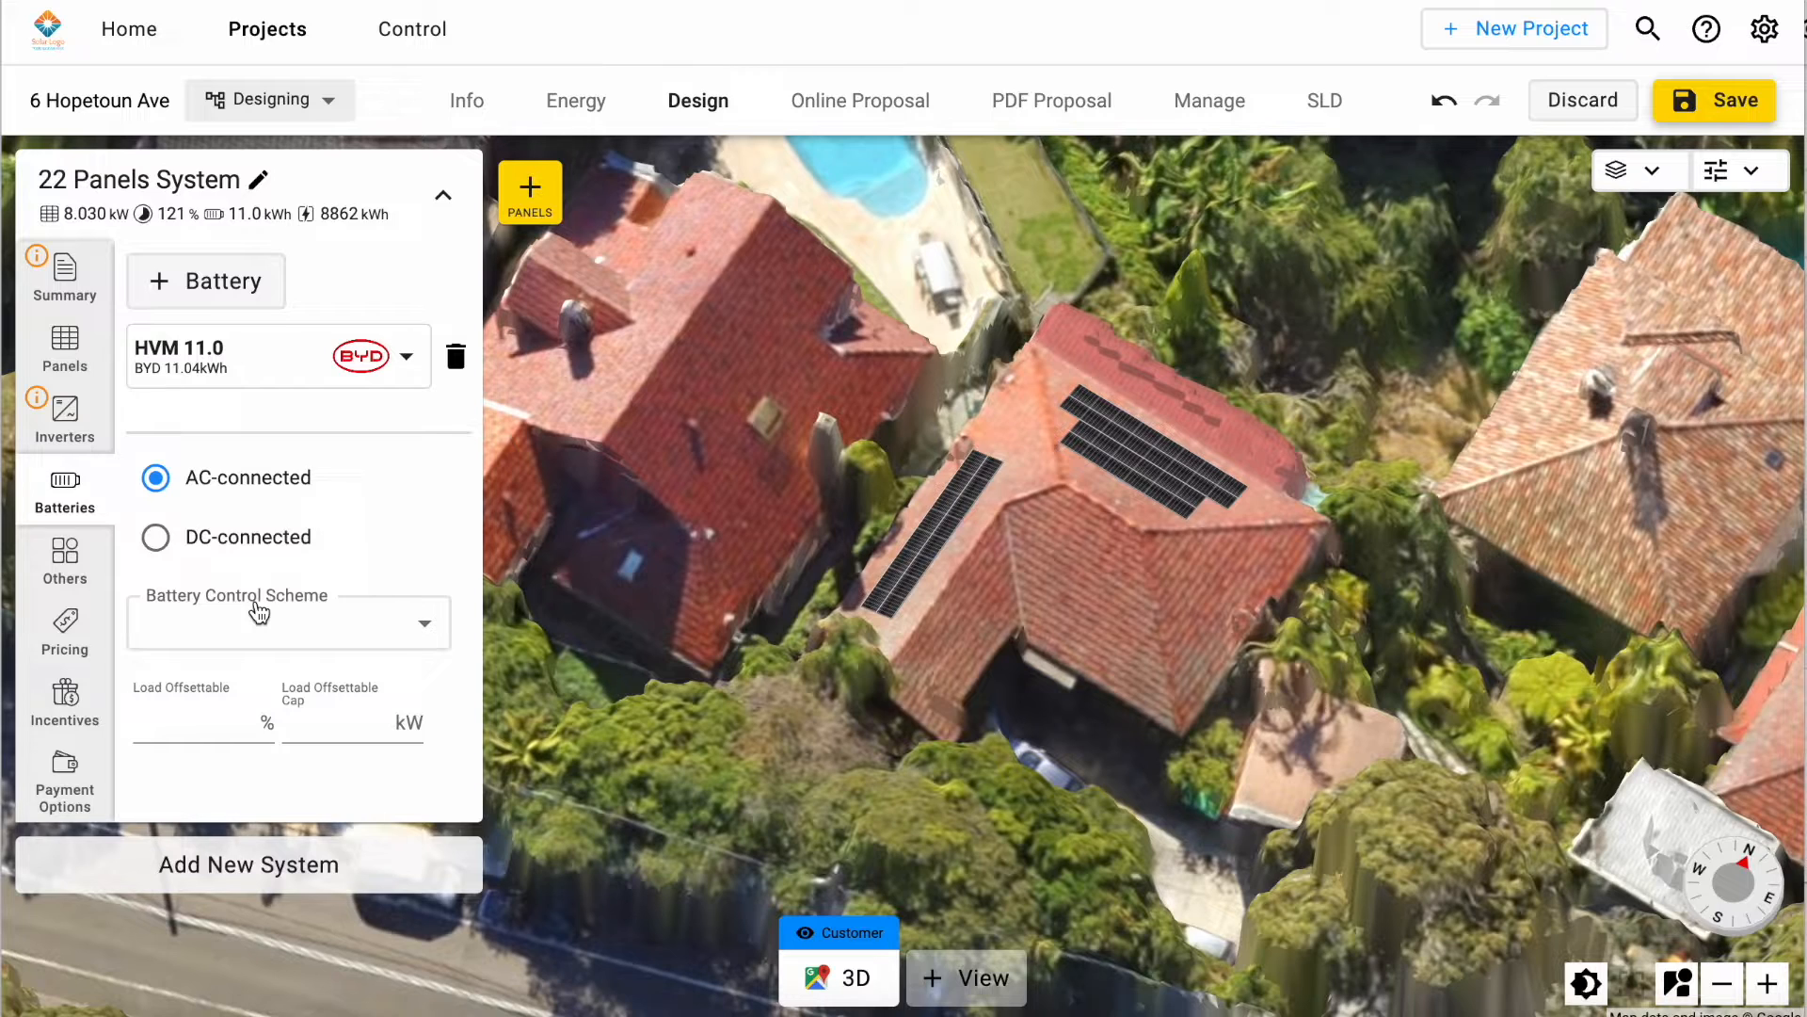
Step: Open the system's pricing settings and look through the available pricing schemes
click(73, 629)
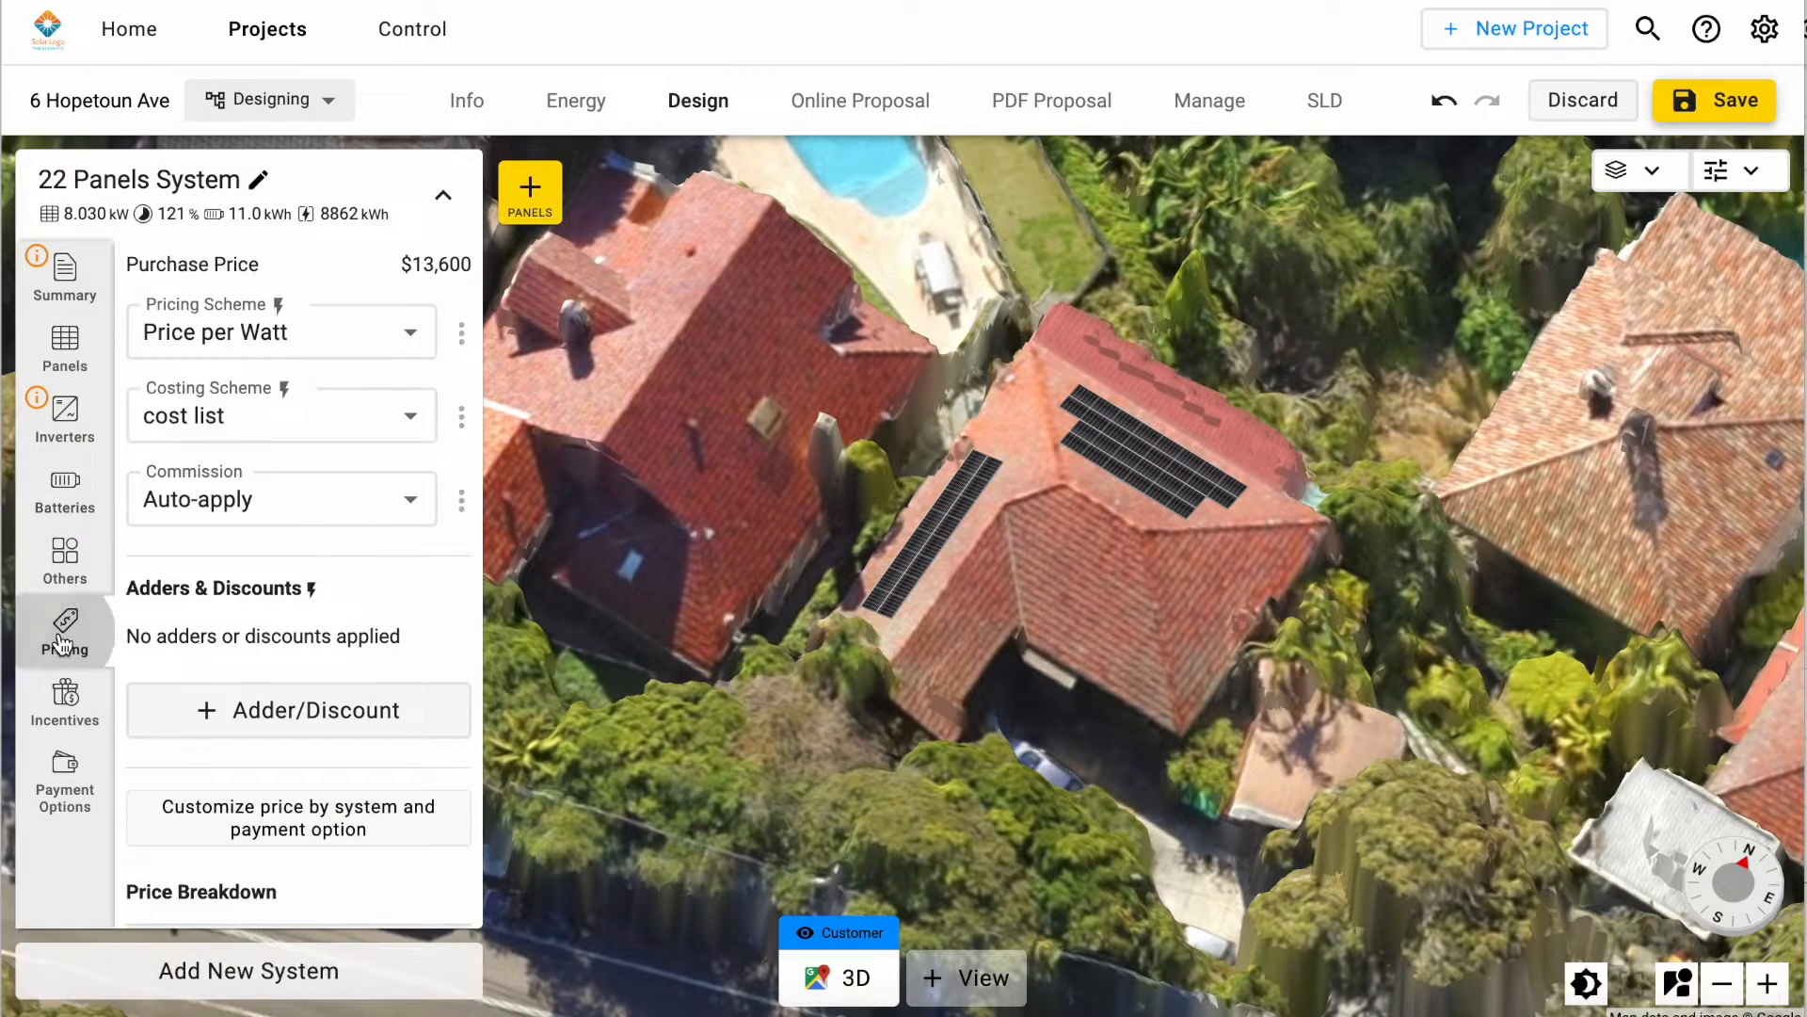
click(386, 320)
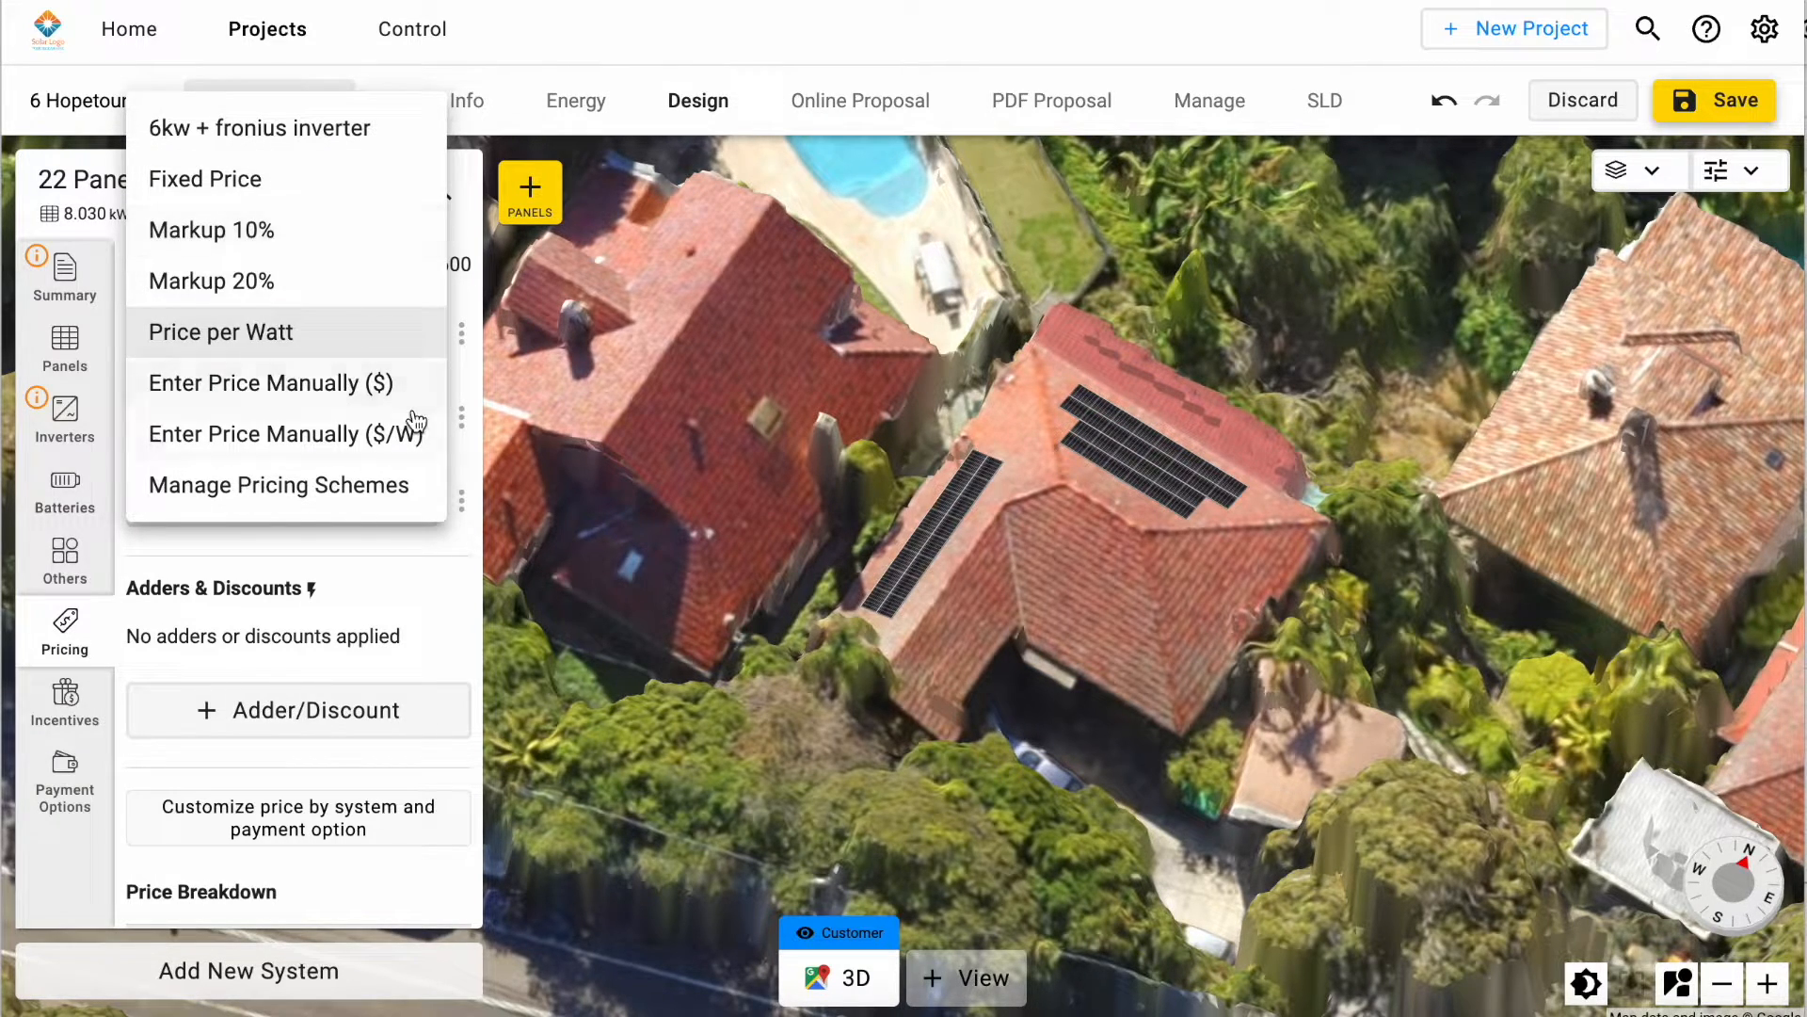
click(431, 586)
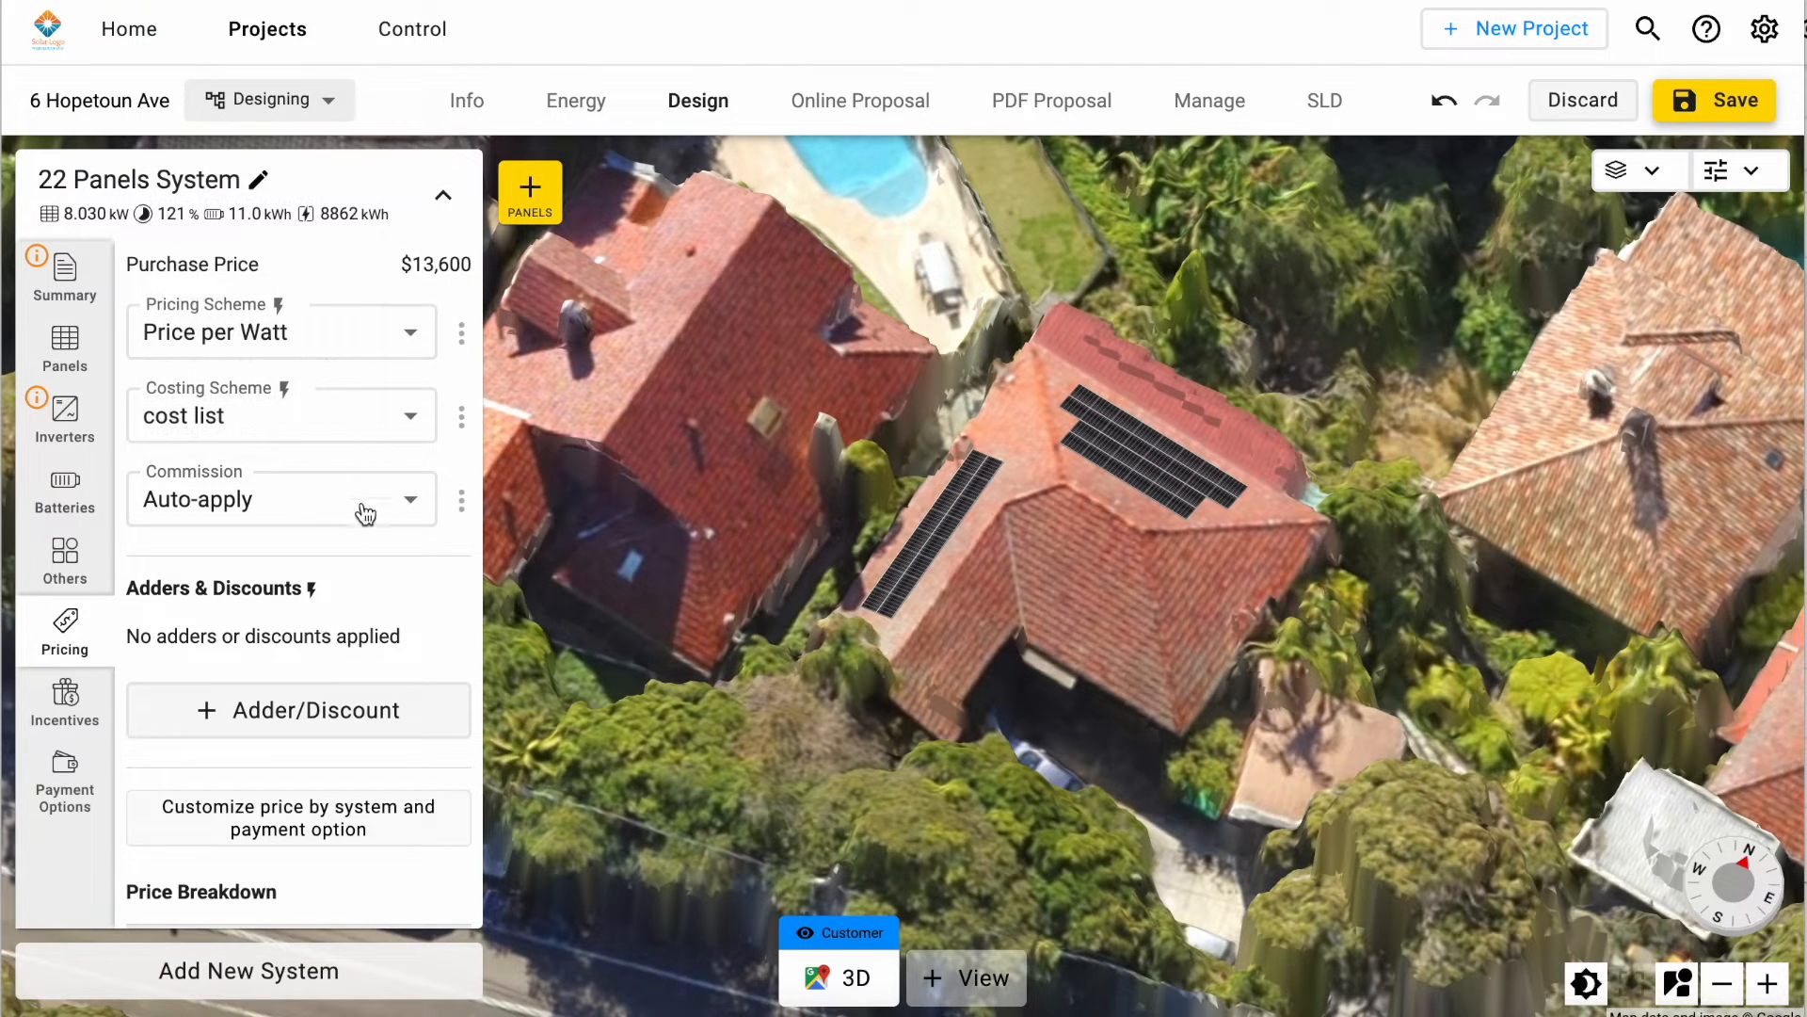
Step: Switch the pricing scheme to Enter Price Manually ($) and back to Price per Watt
click(336, 352)
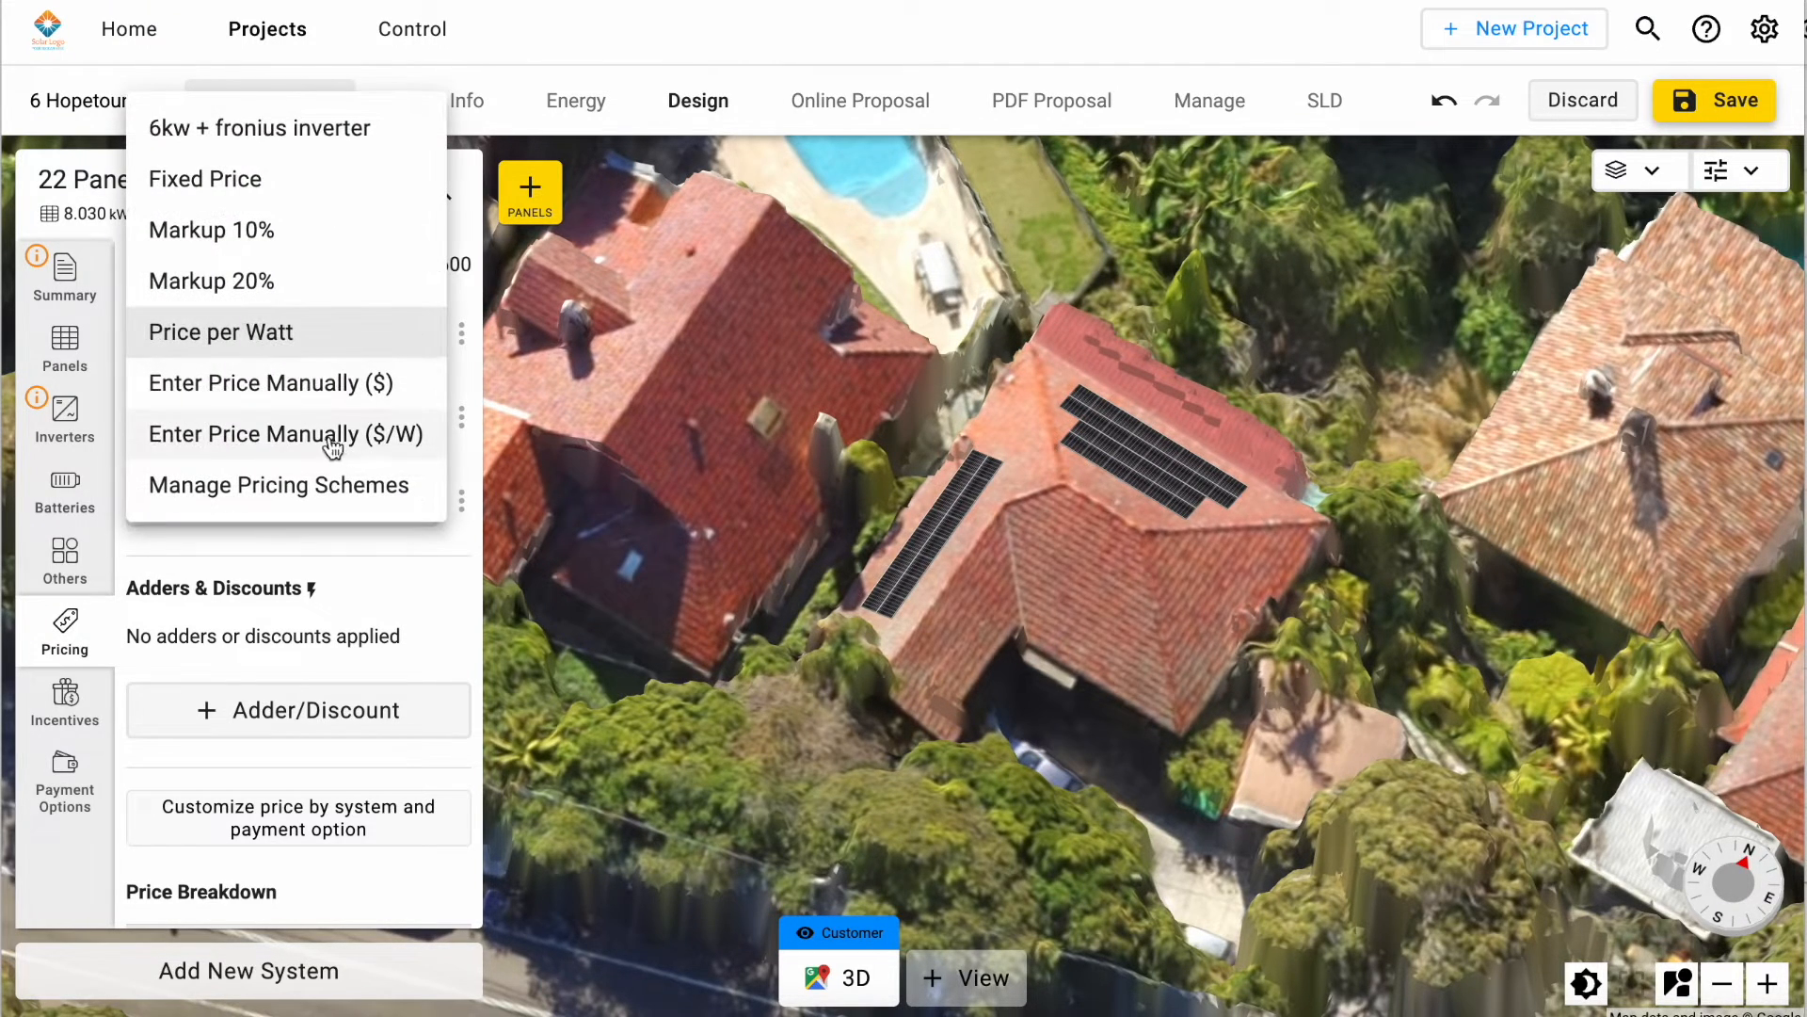
click(311, 399)
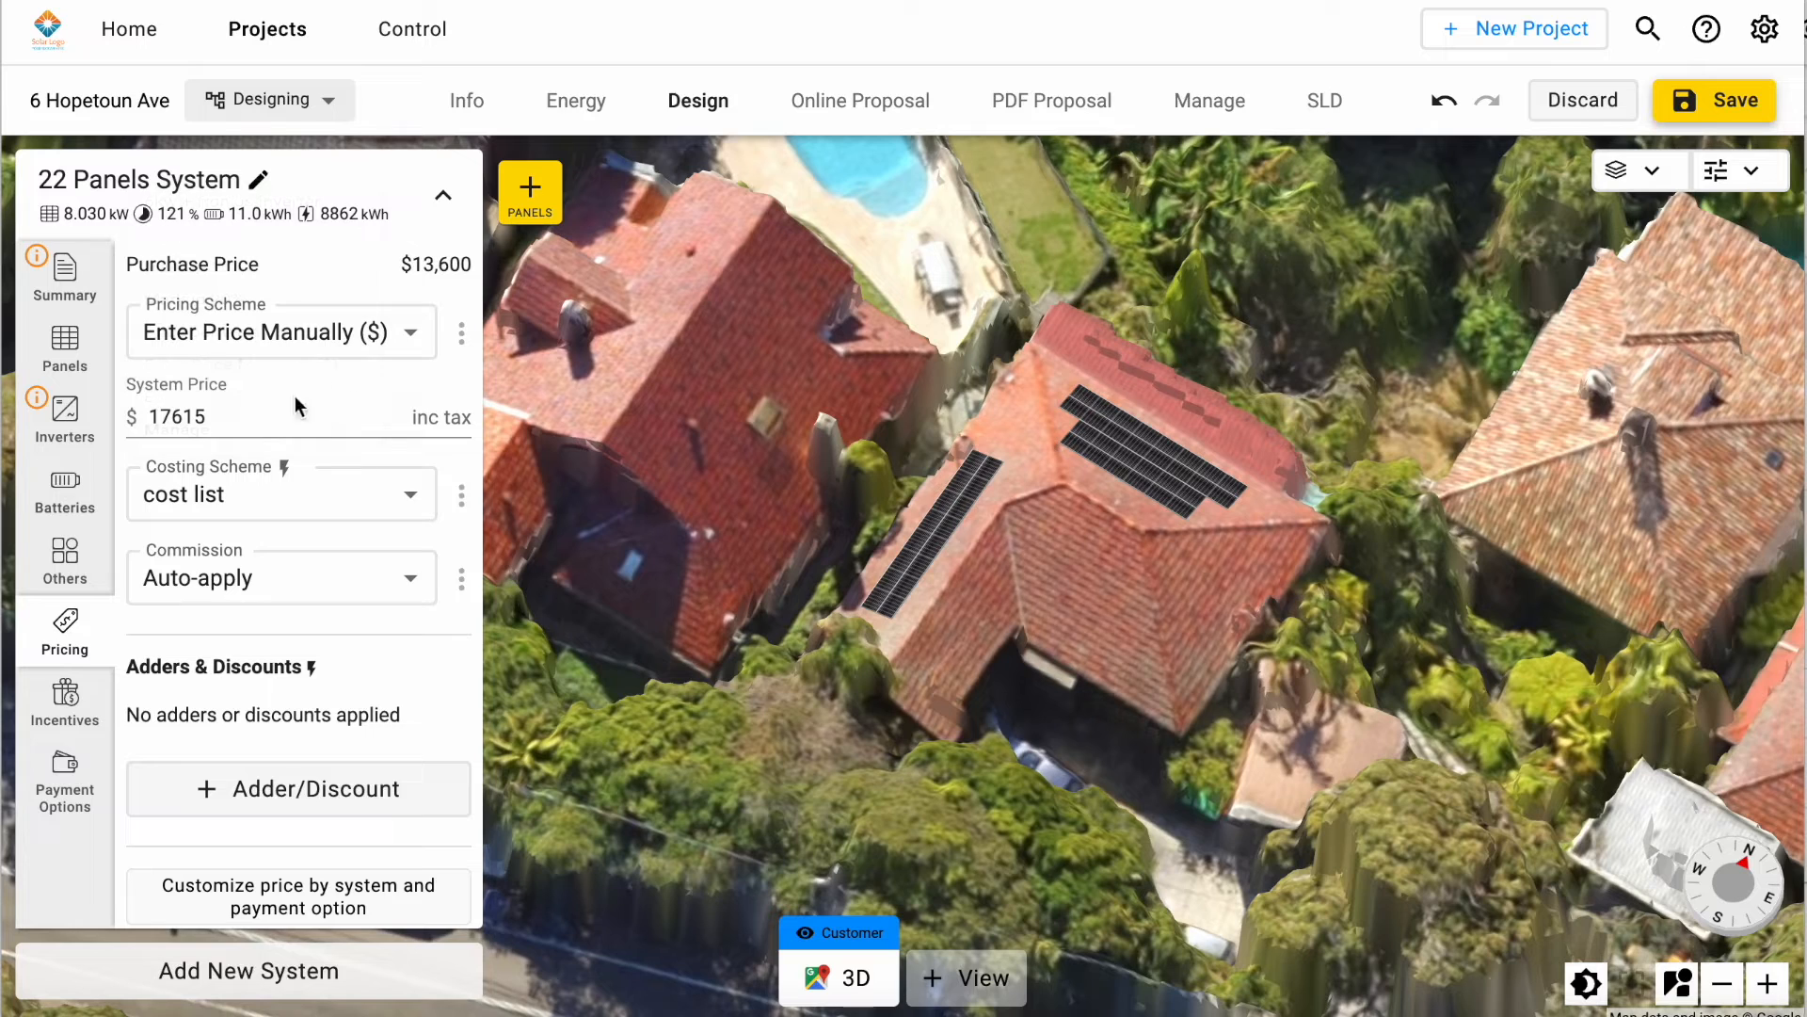
click(243, 341)
click(265, 290)
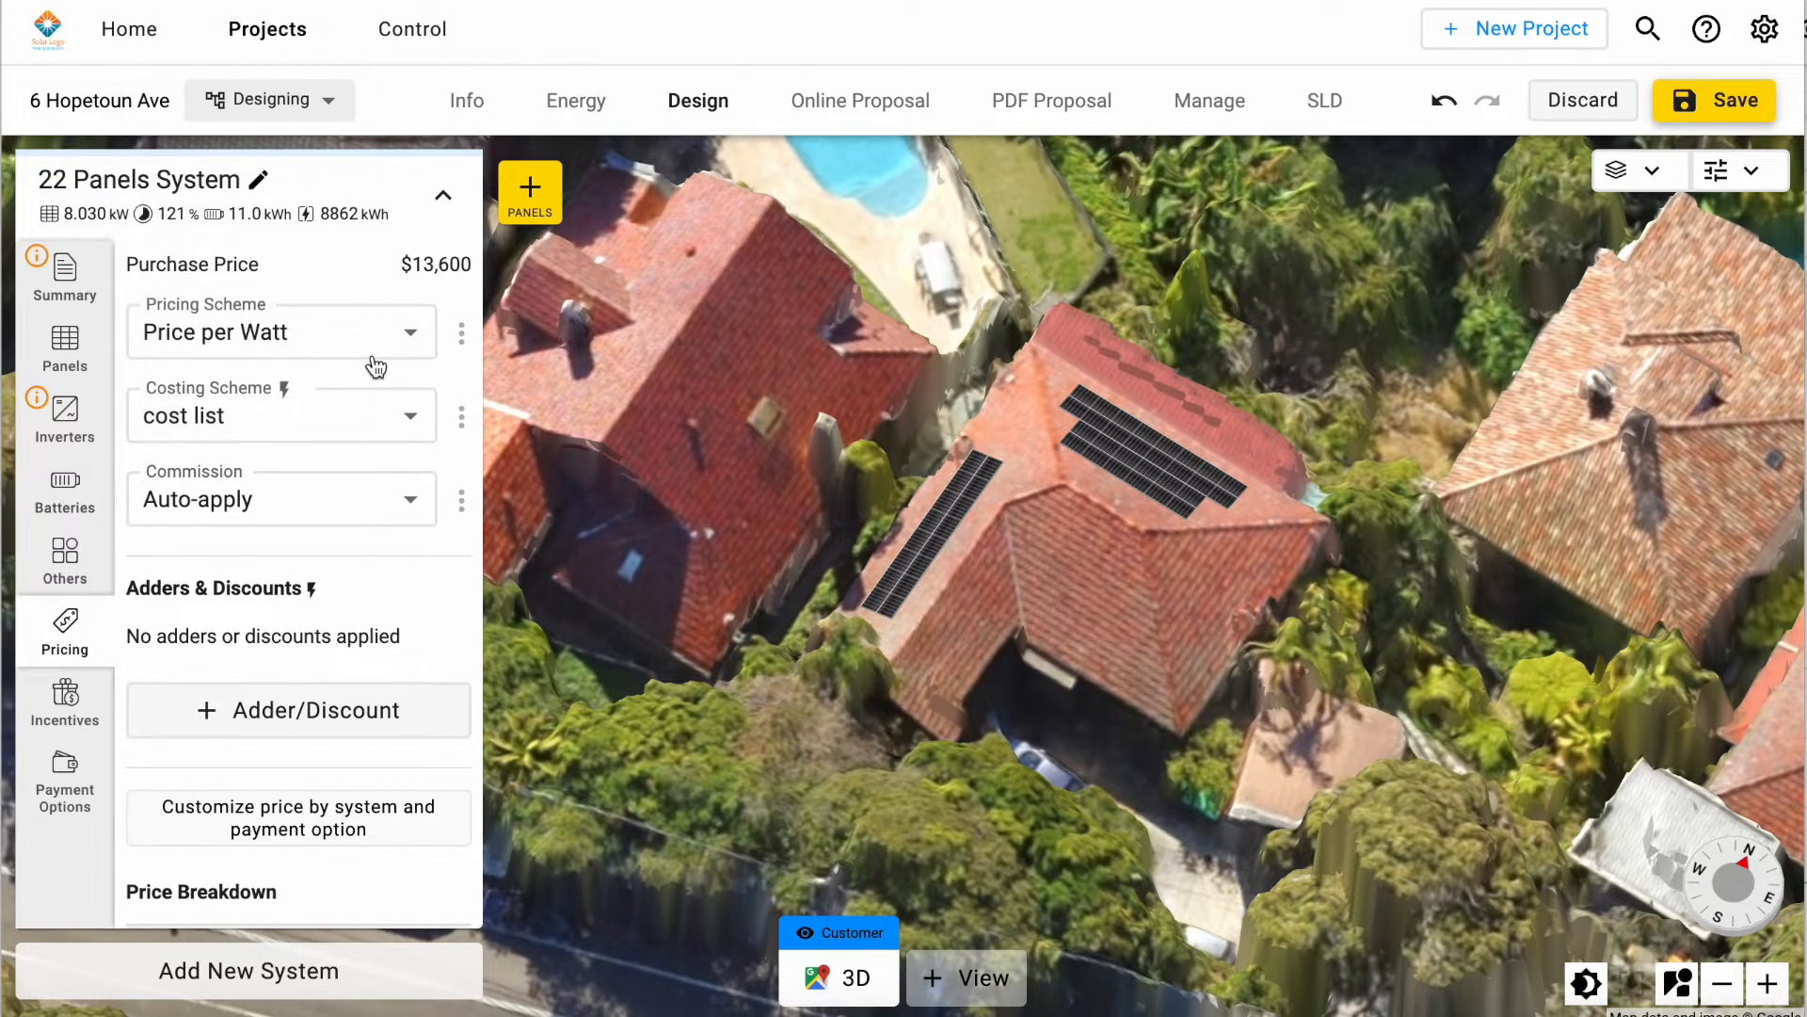
Step: Review the adders and discounts, the price breakdown down to the margin, and the incentives applied to the system
scroll(373, 361, down, 3)
scroll(373, 363, down, 2)
scroll(373, 365, up, 1)
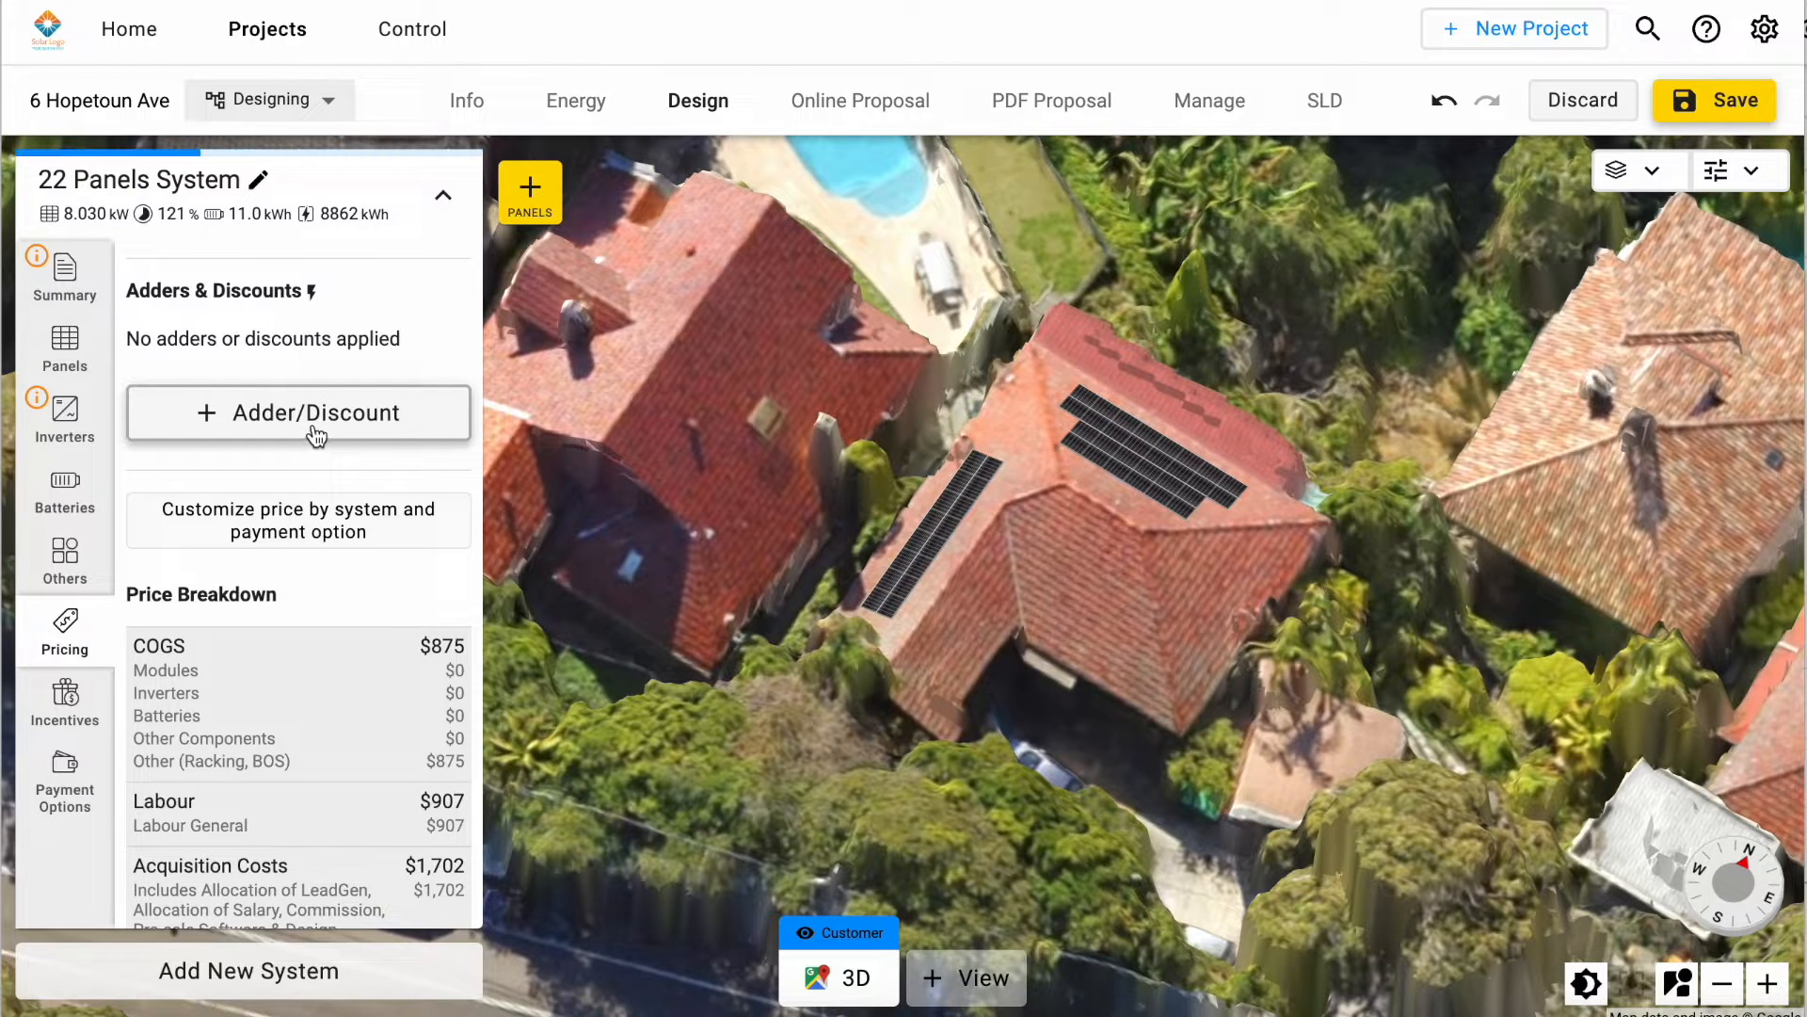
click(1090, 63)
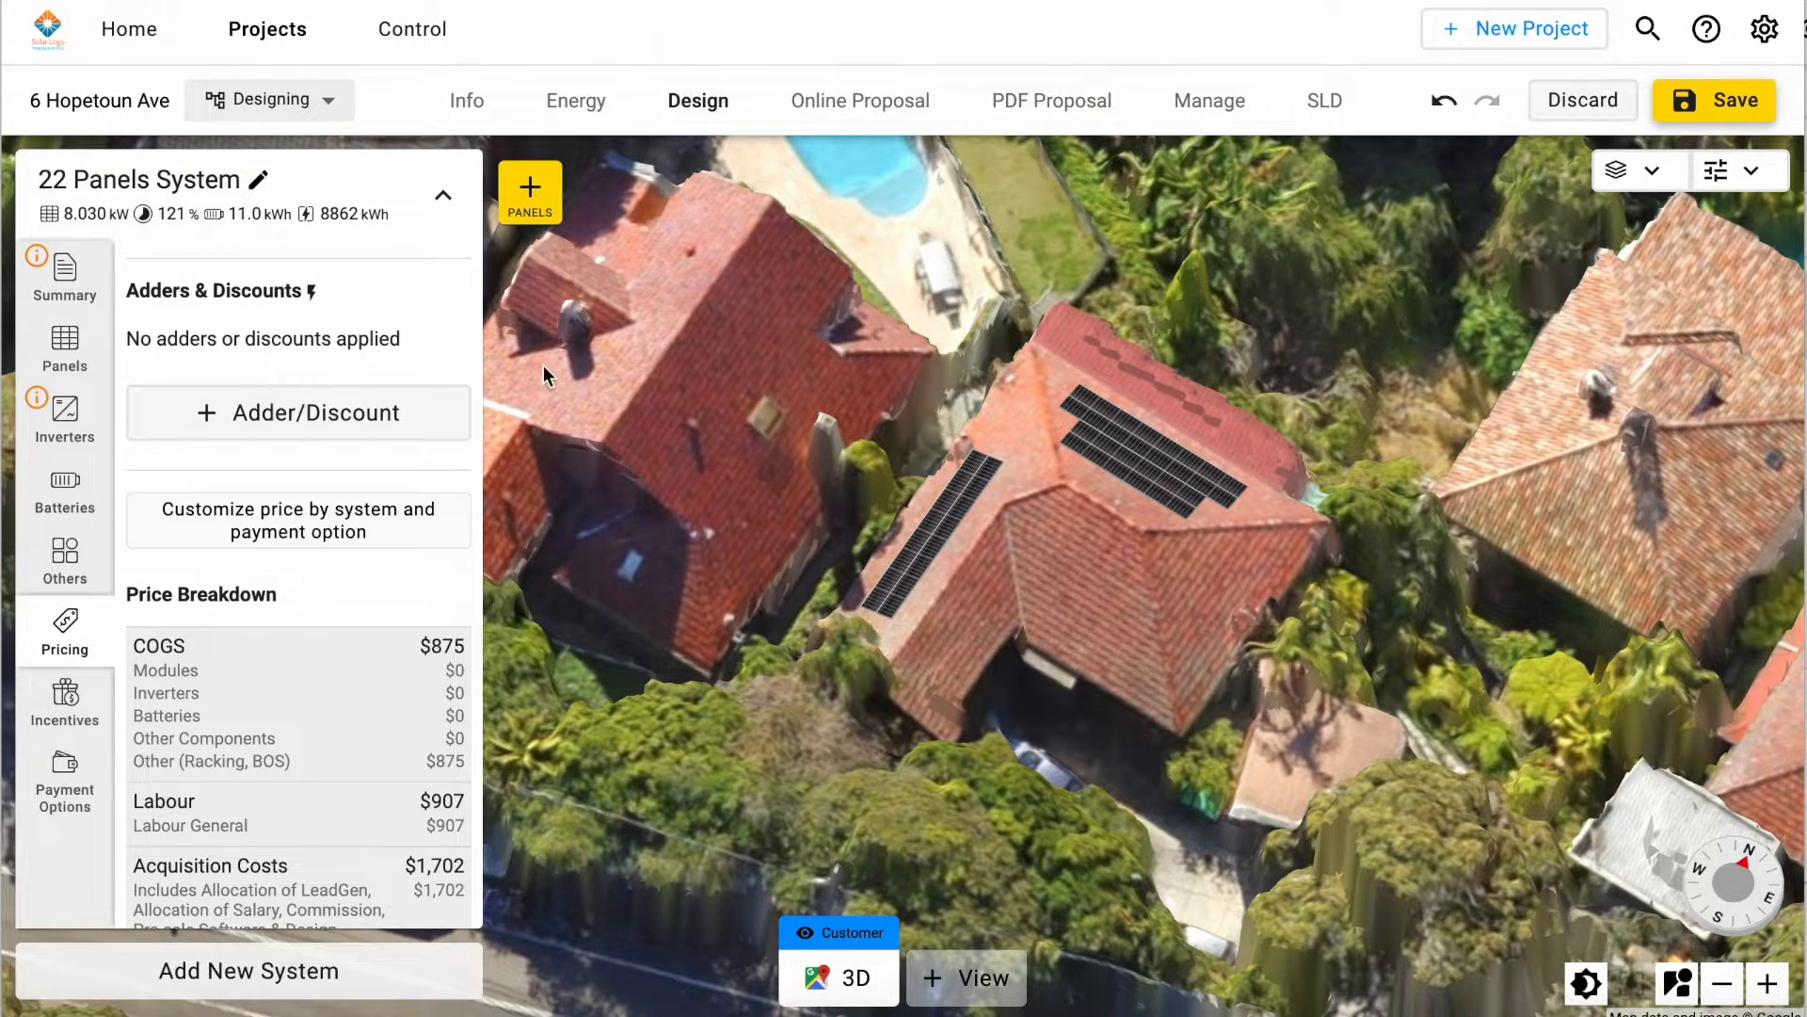
scroll(367, 459, down, 3)
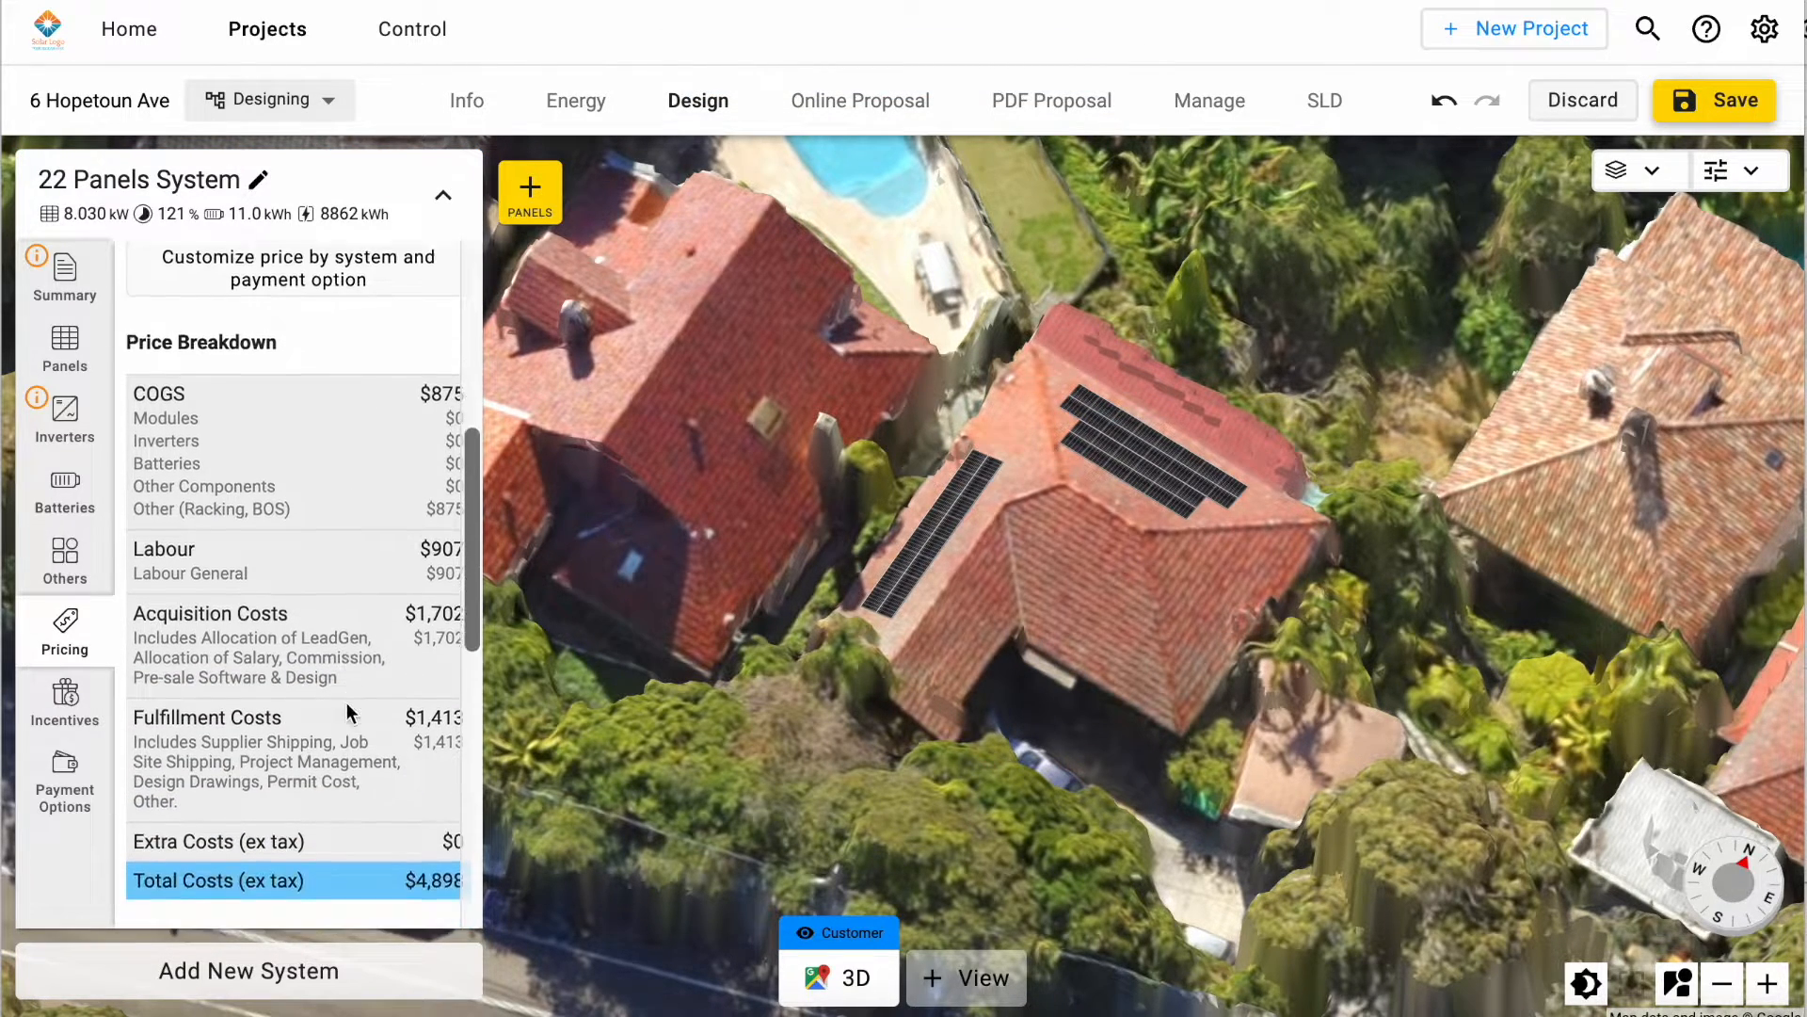
scroll(324, 736, down, 8)
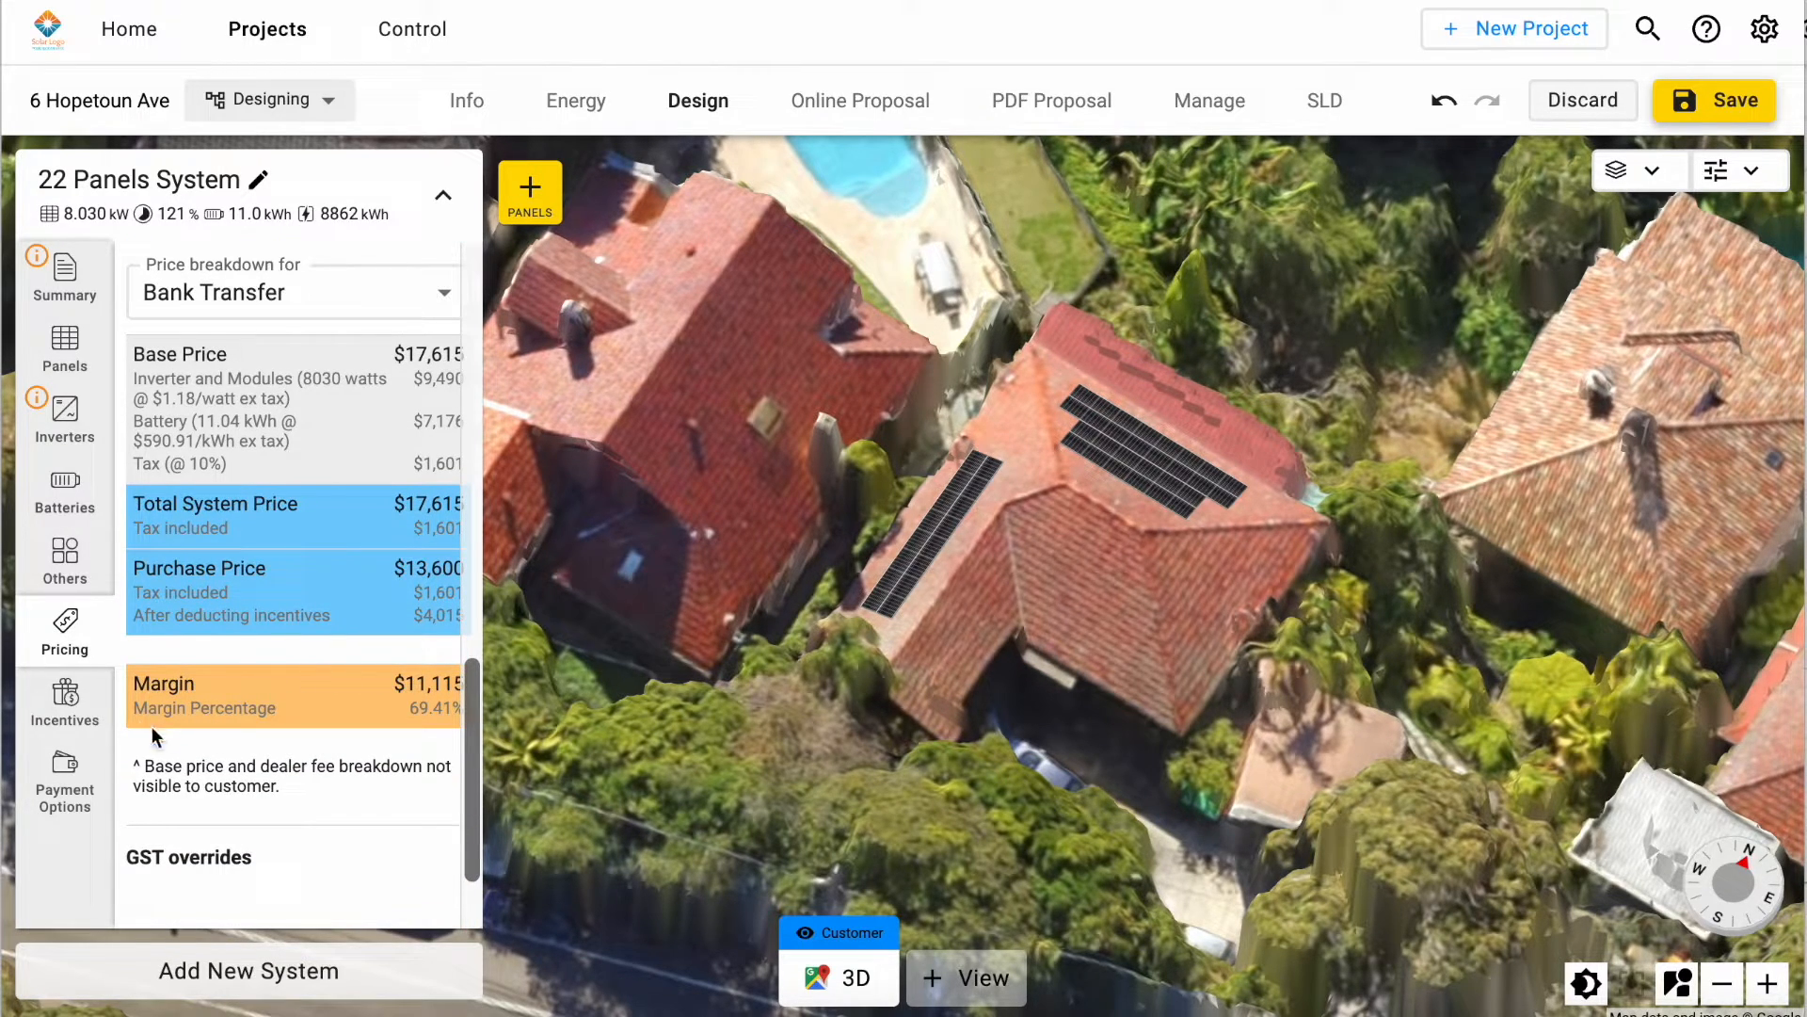
click(64, 696)
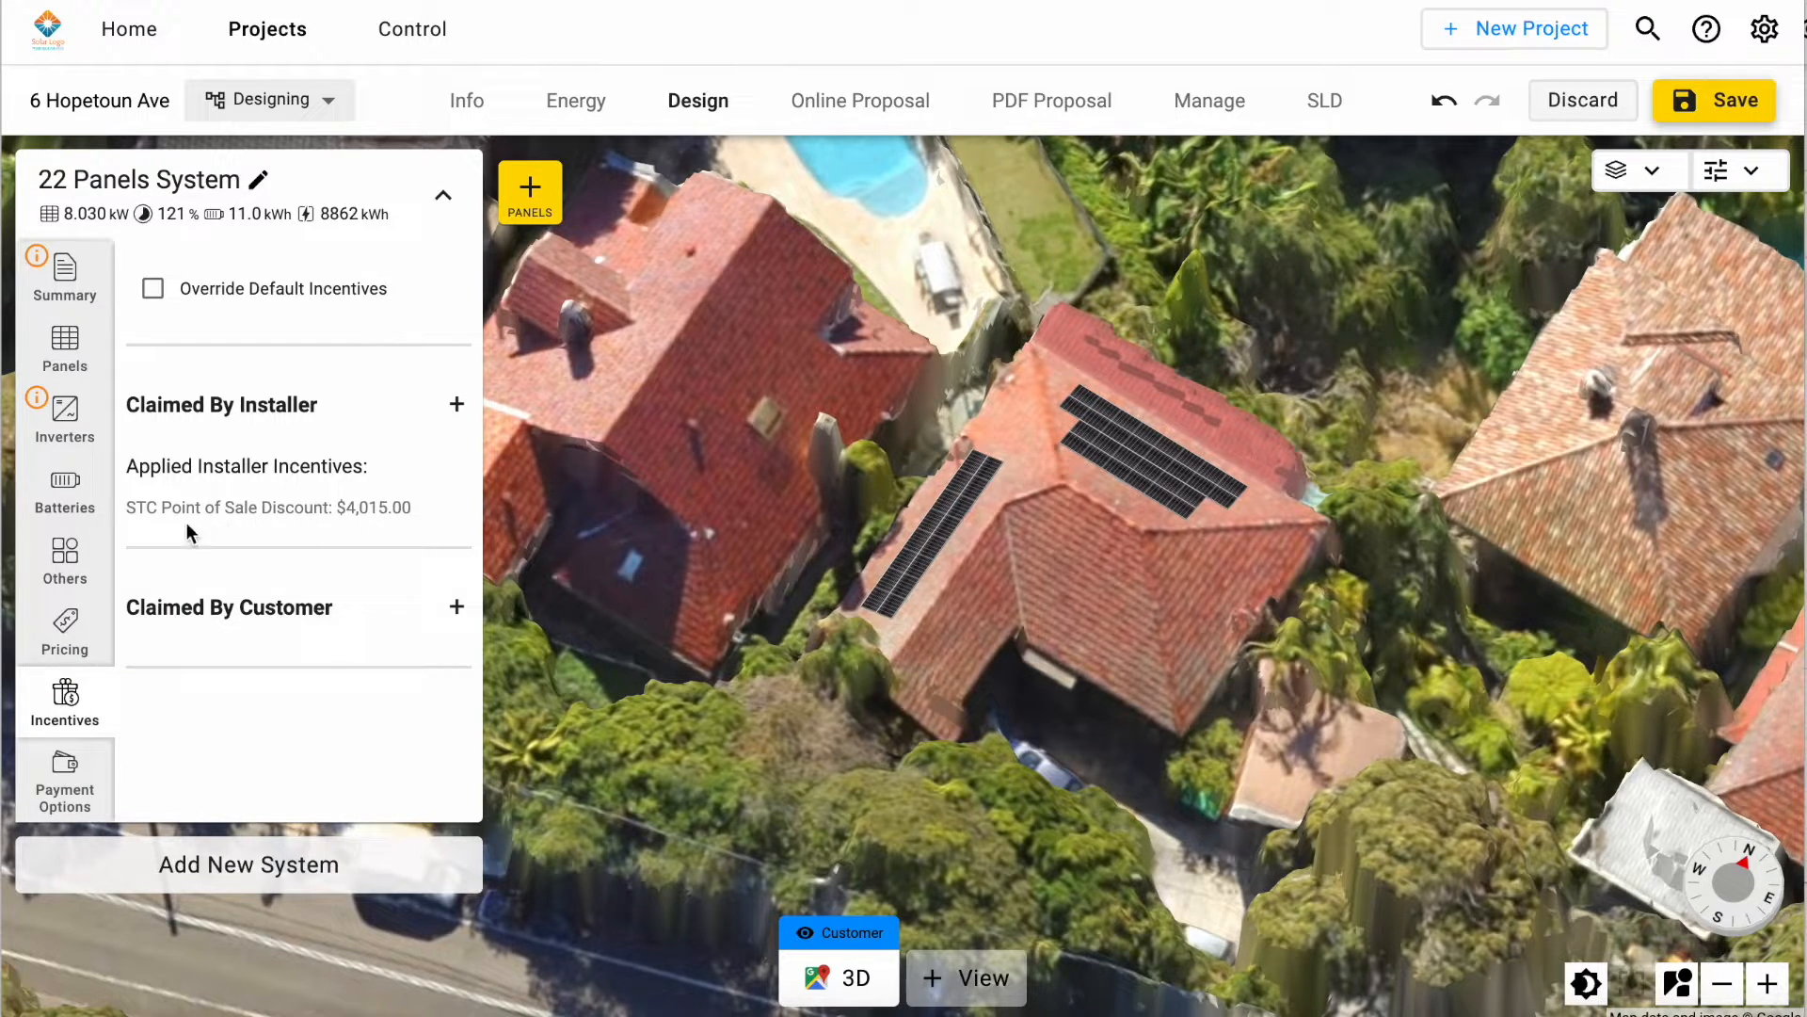
Step: Override the default payment options and add Plenti 4 Year Green Loan as a second option alongside Bank Transfer
click(57, 798)
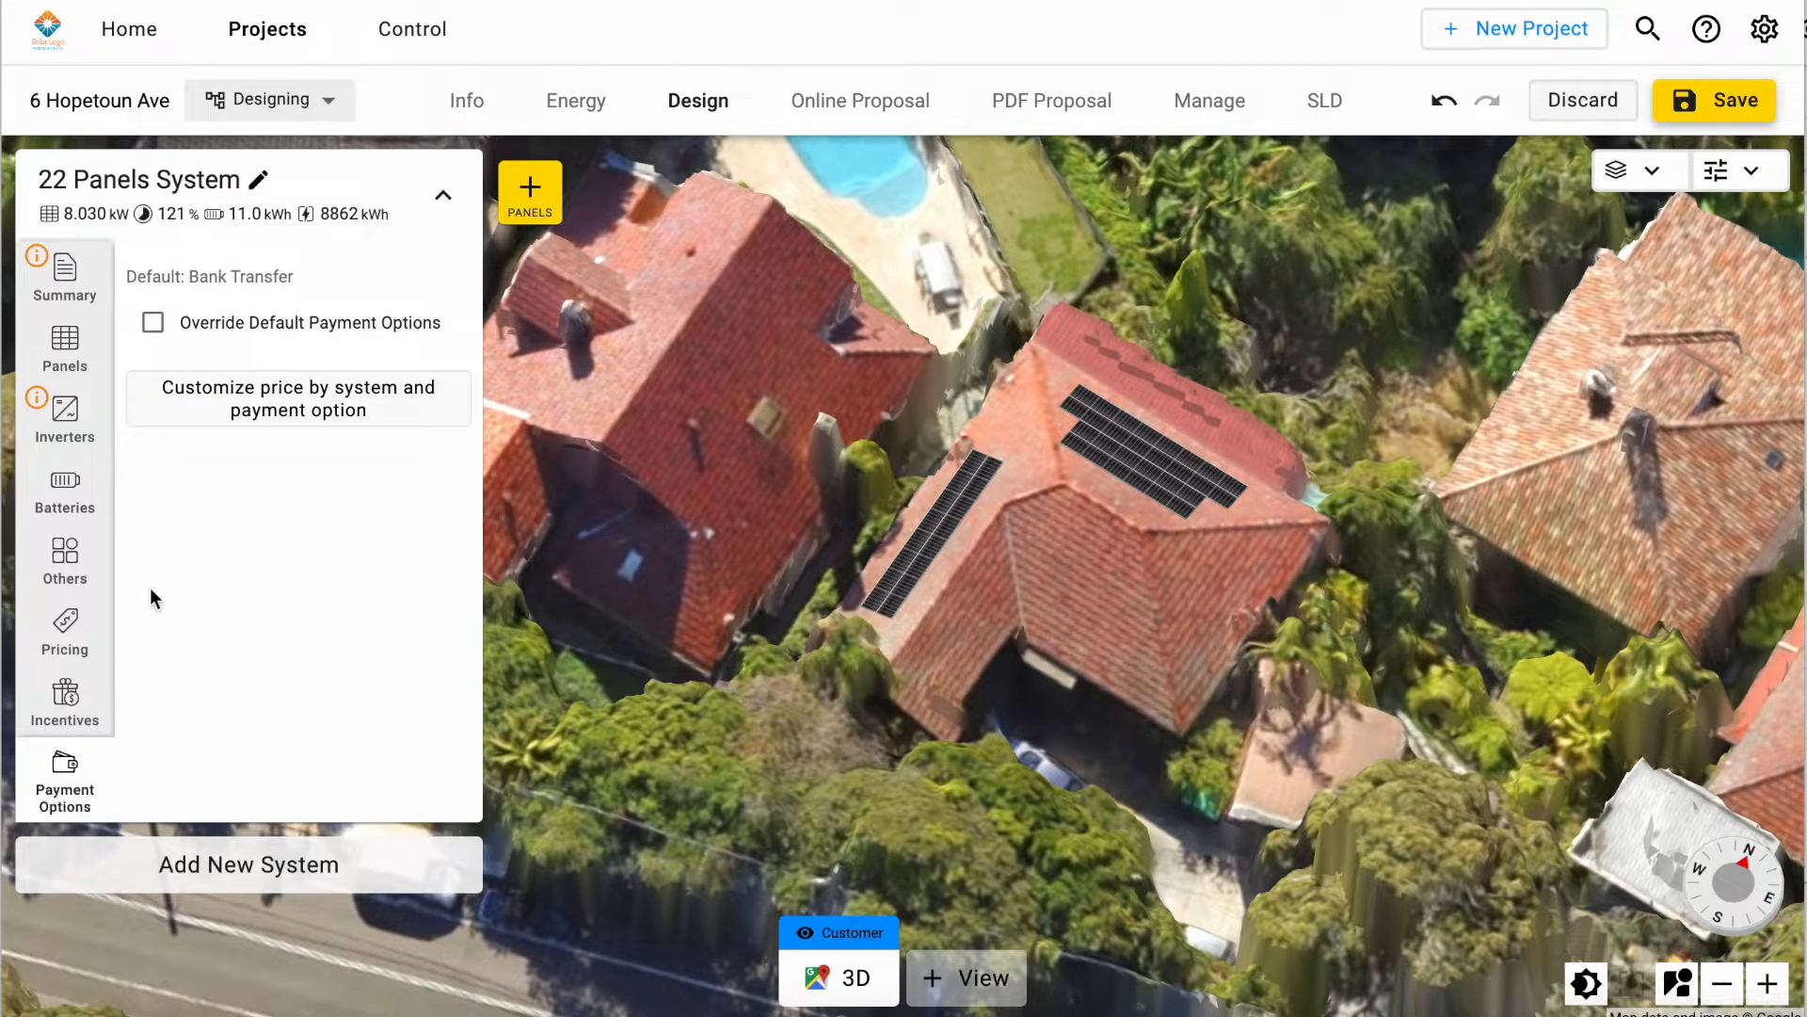
click(156, 323)
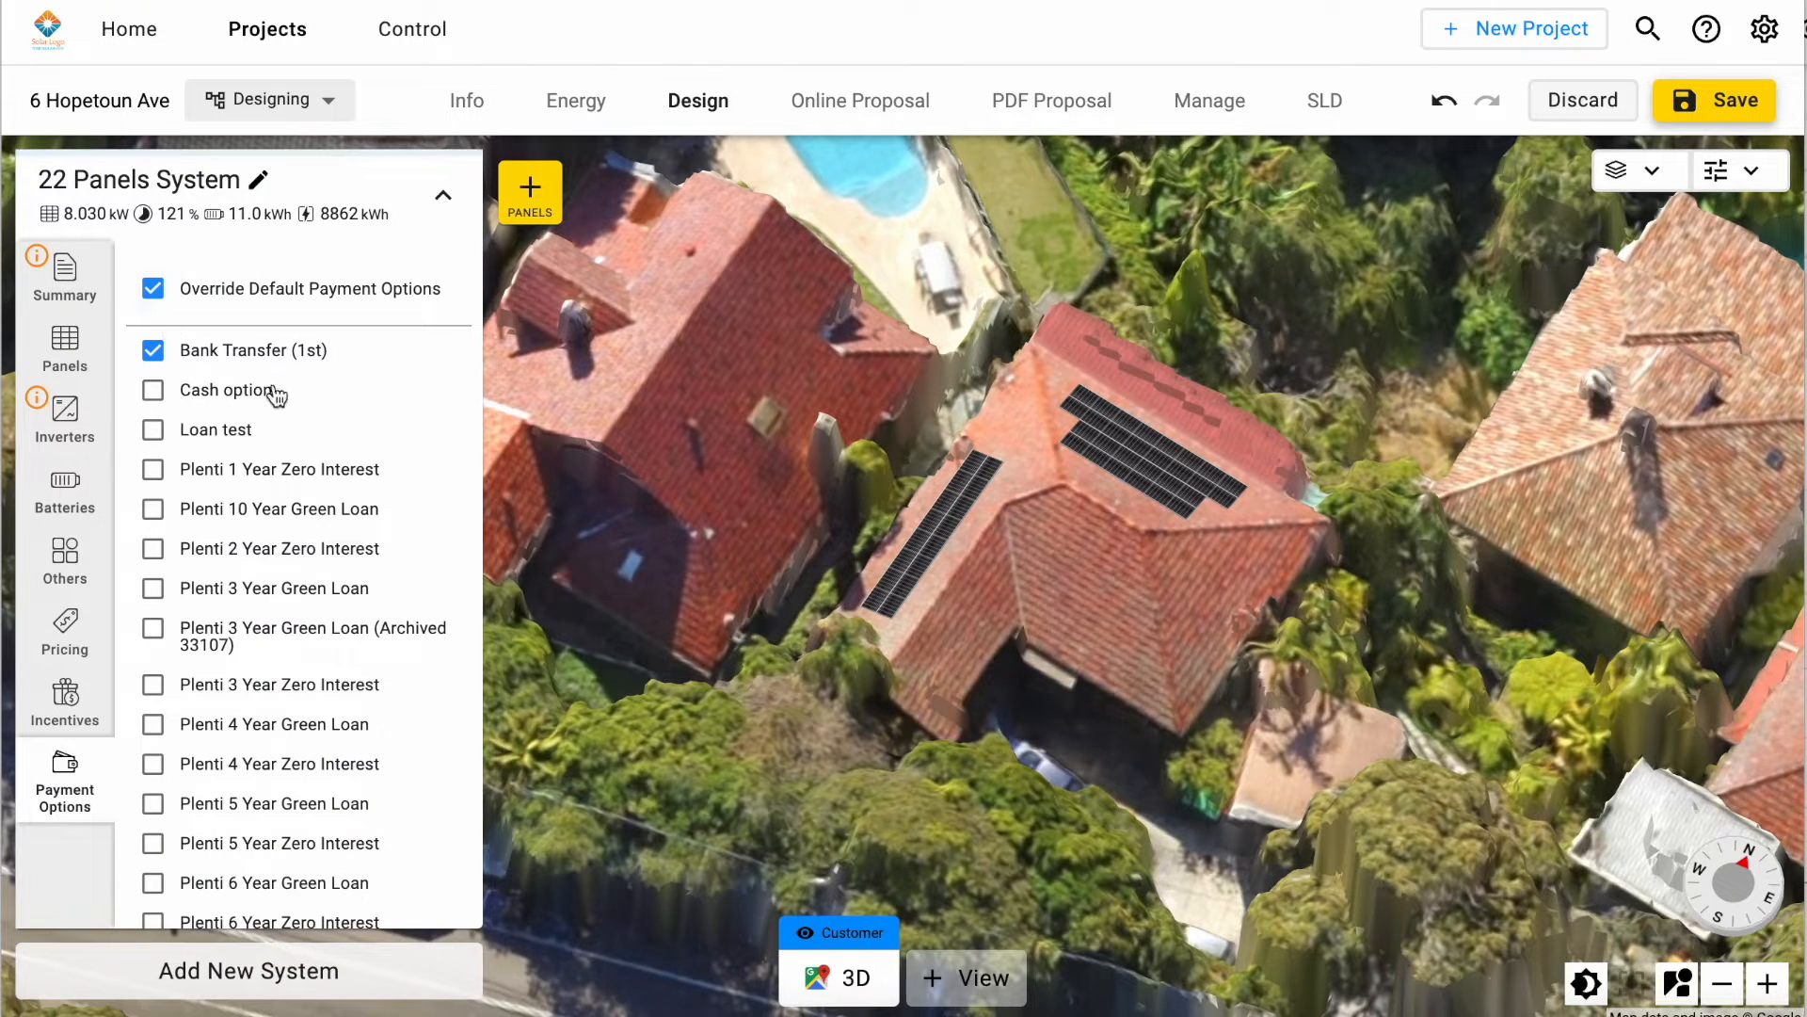
scroll(339, 509, down, 2)
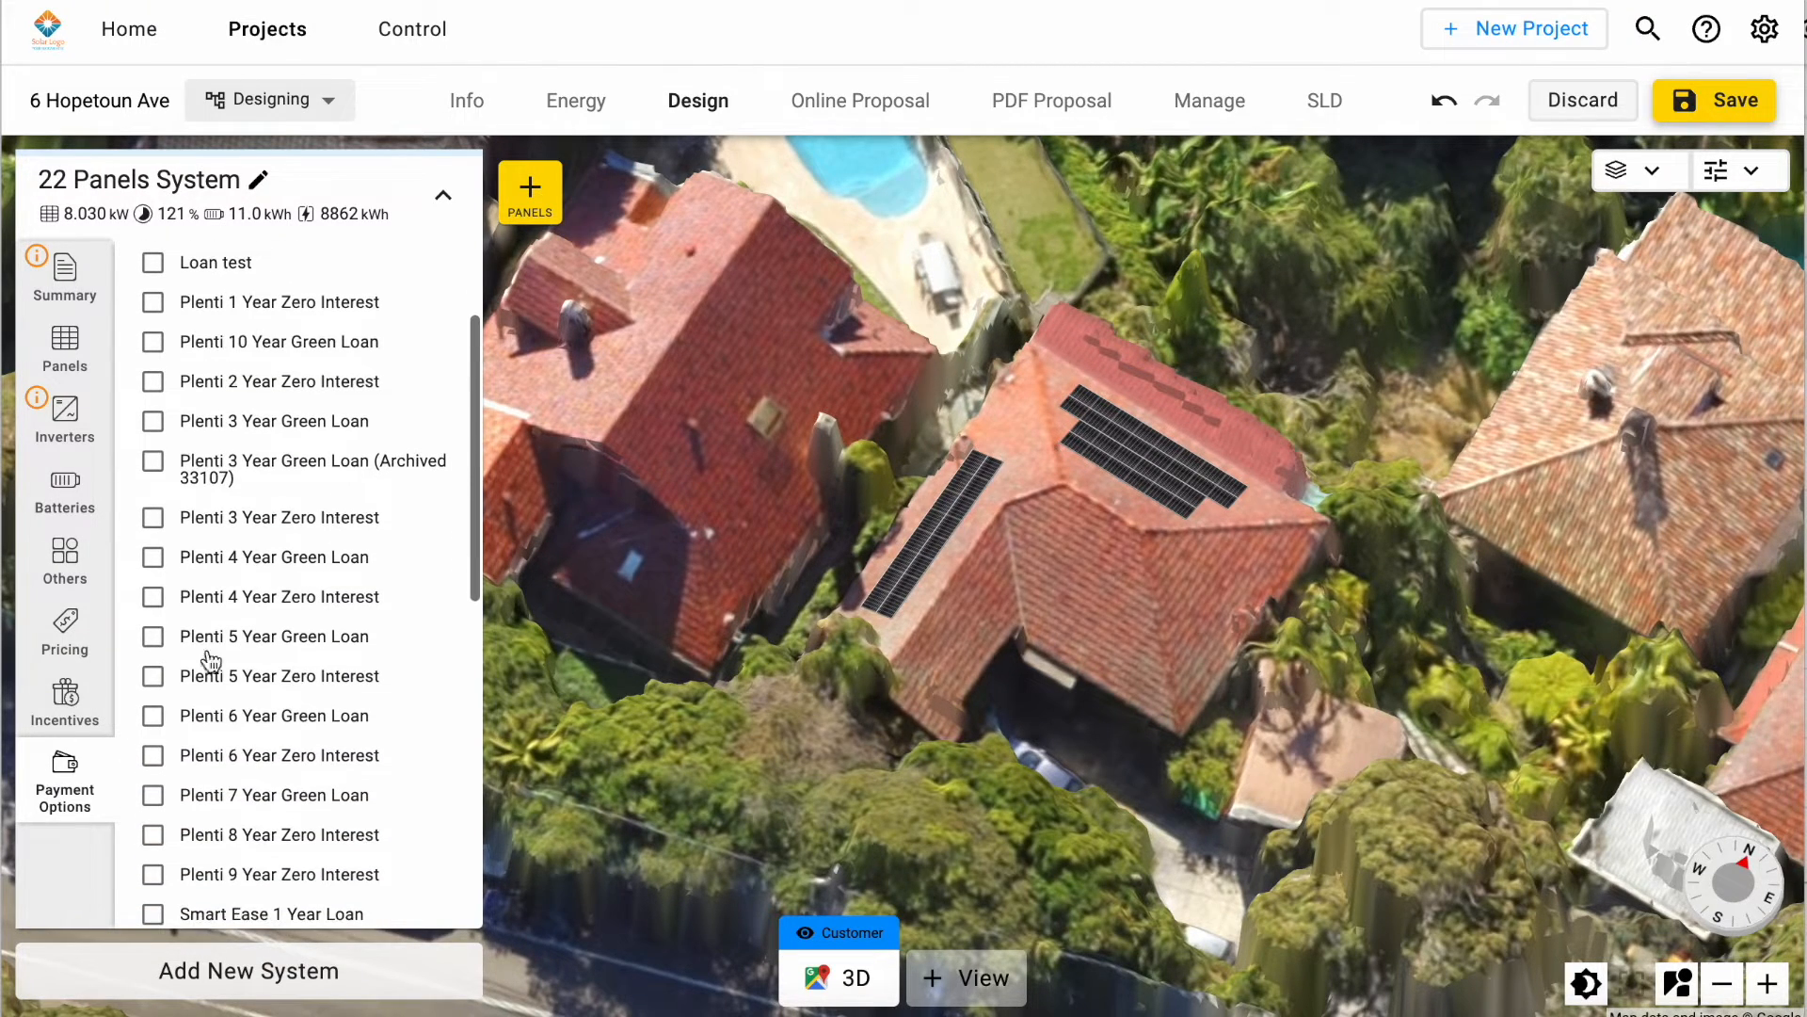
click(152, 560)
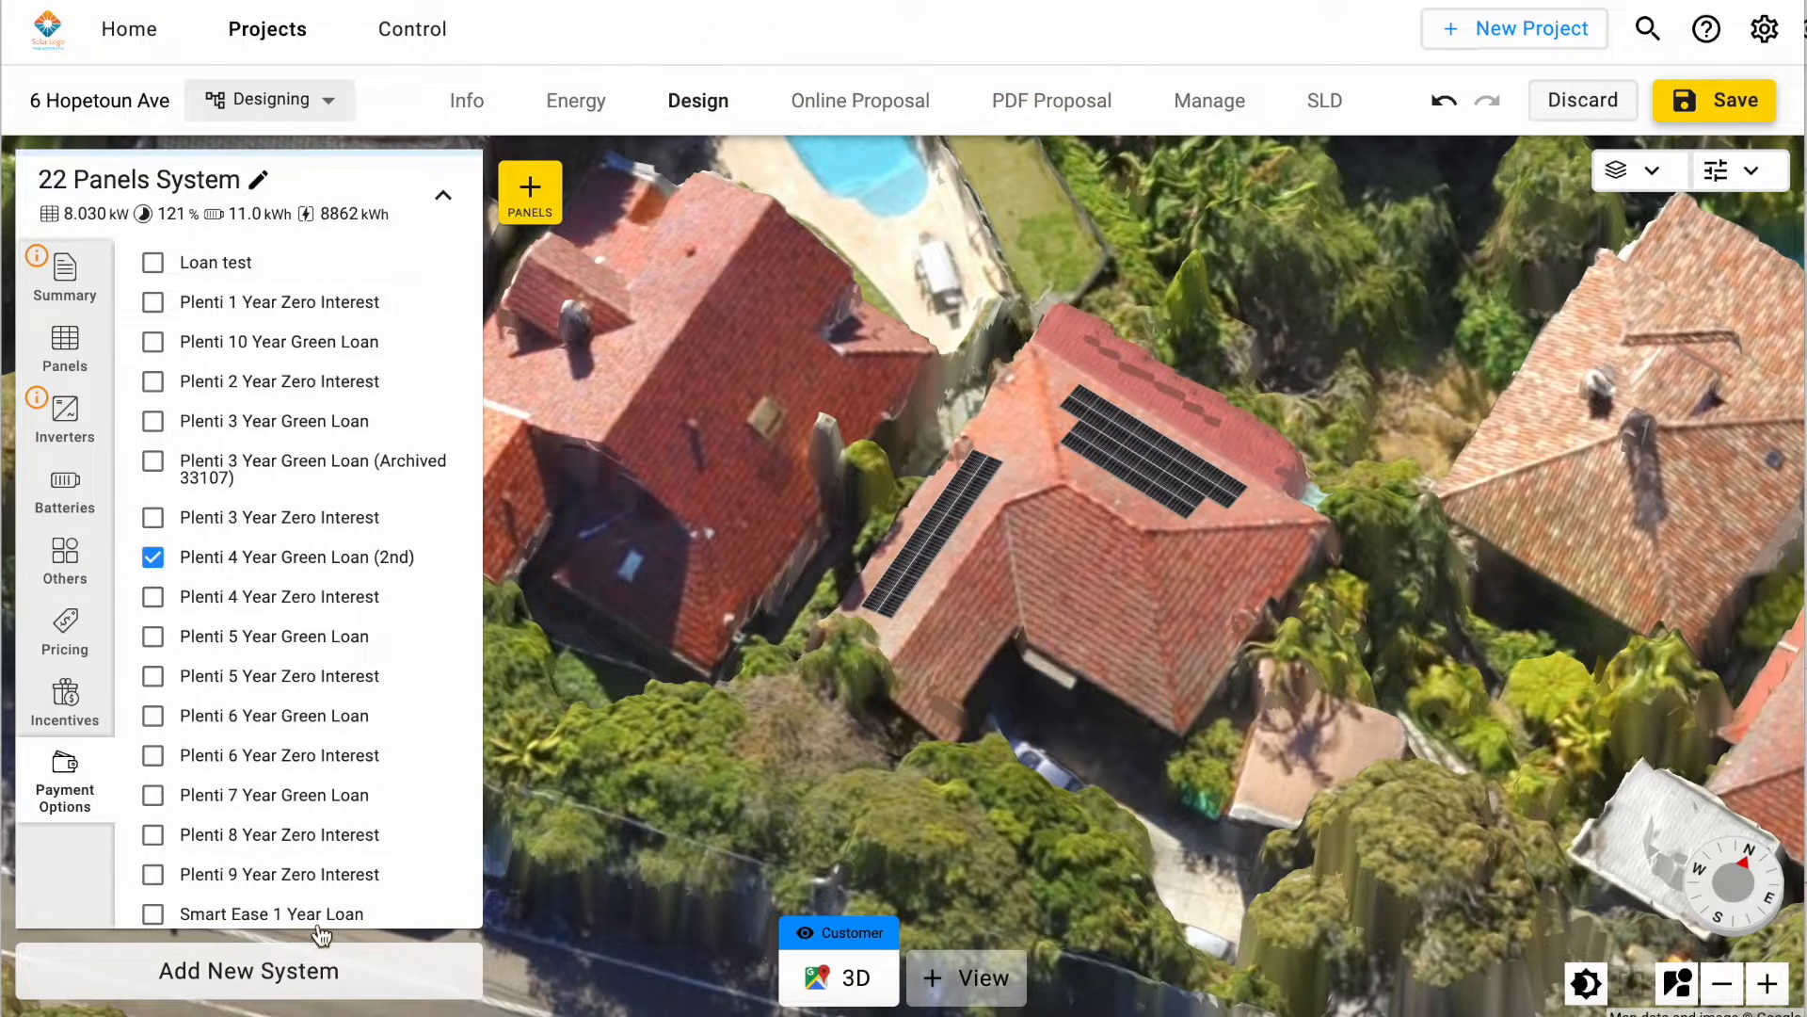
Step: Duplicate the 22 Panels System and replace the copy's battery with the BYD HVM 16.6
click(273, 979)
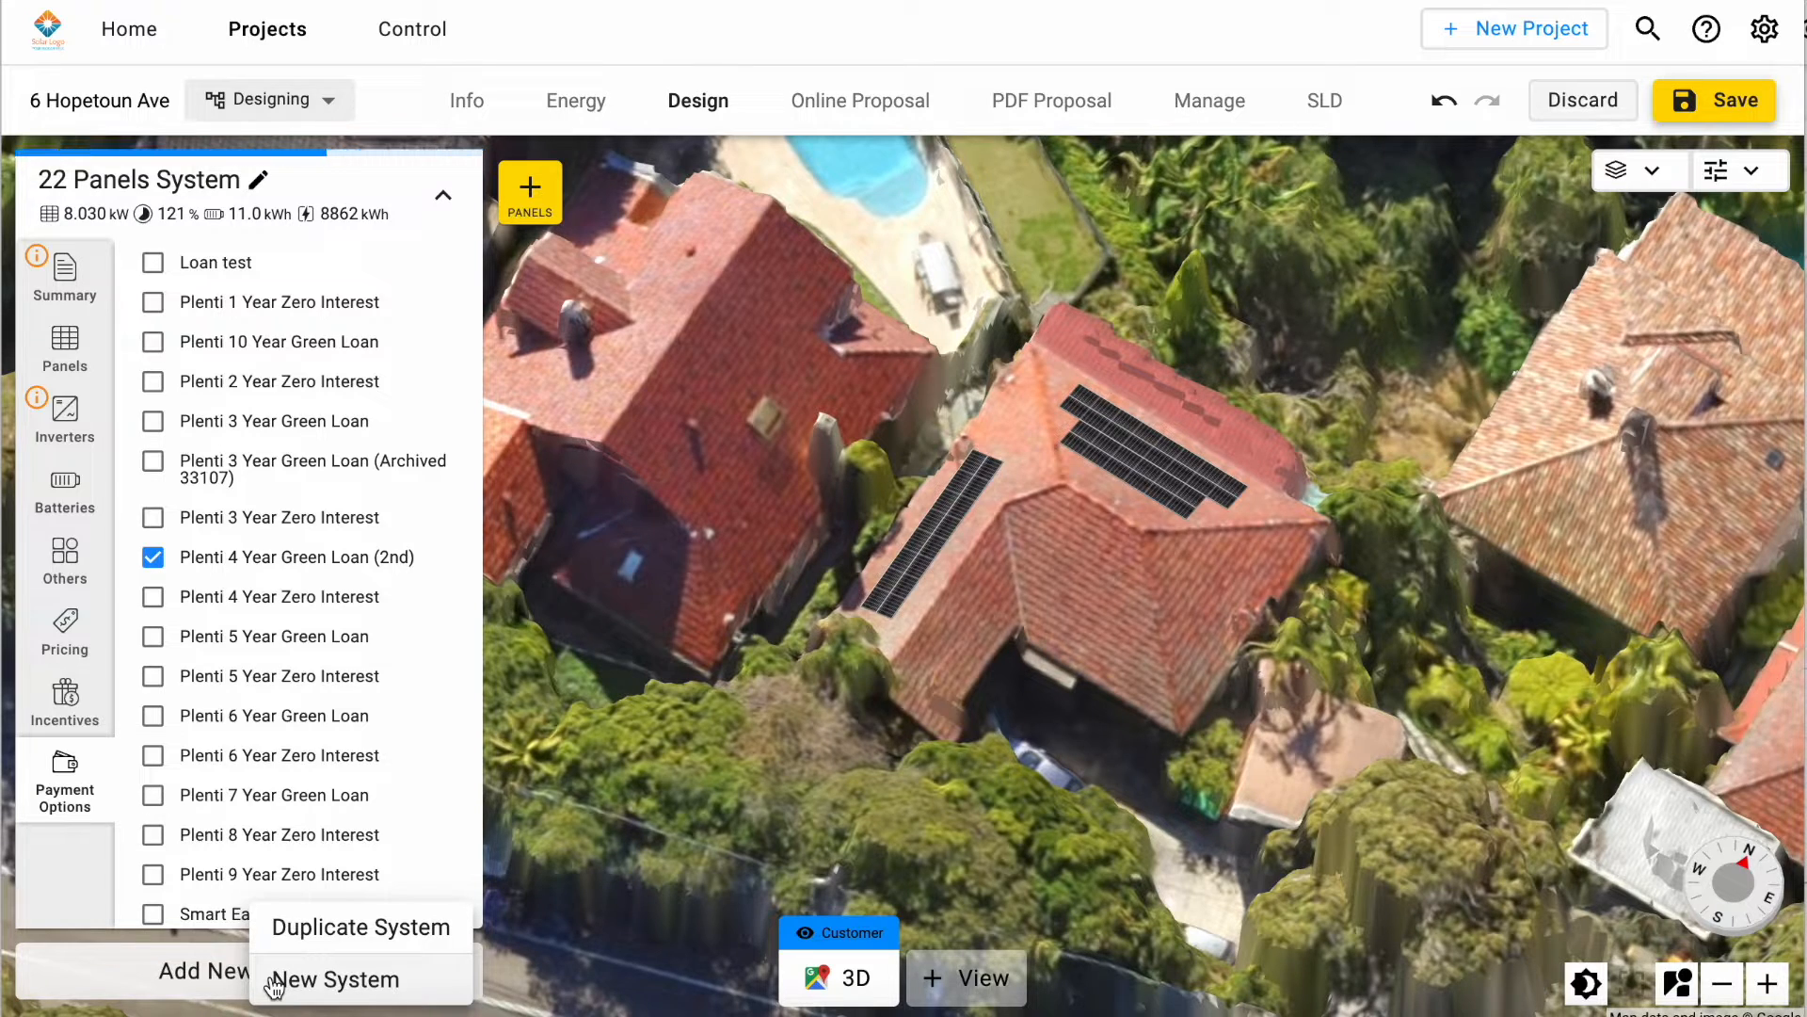
click(315, 942)
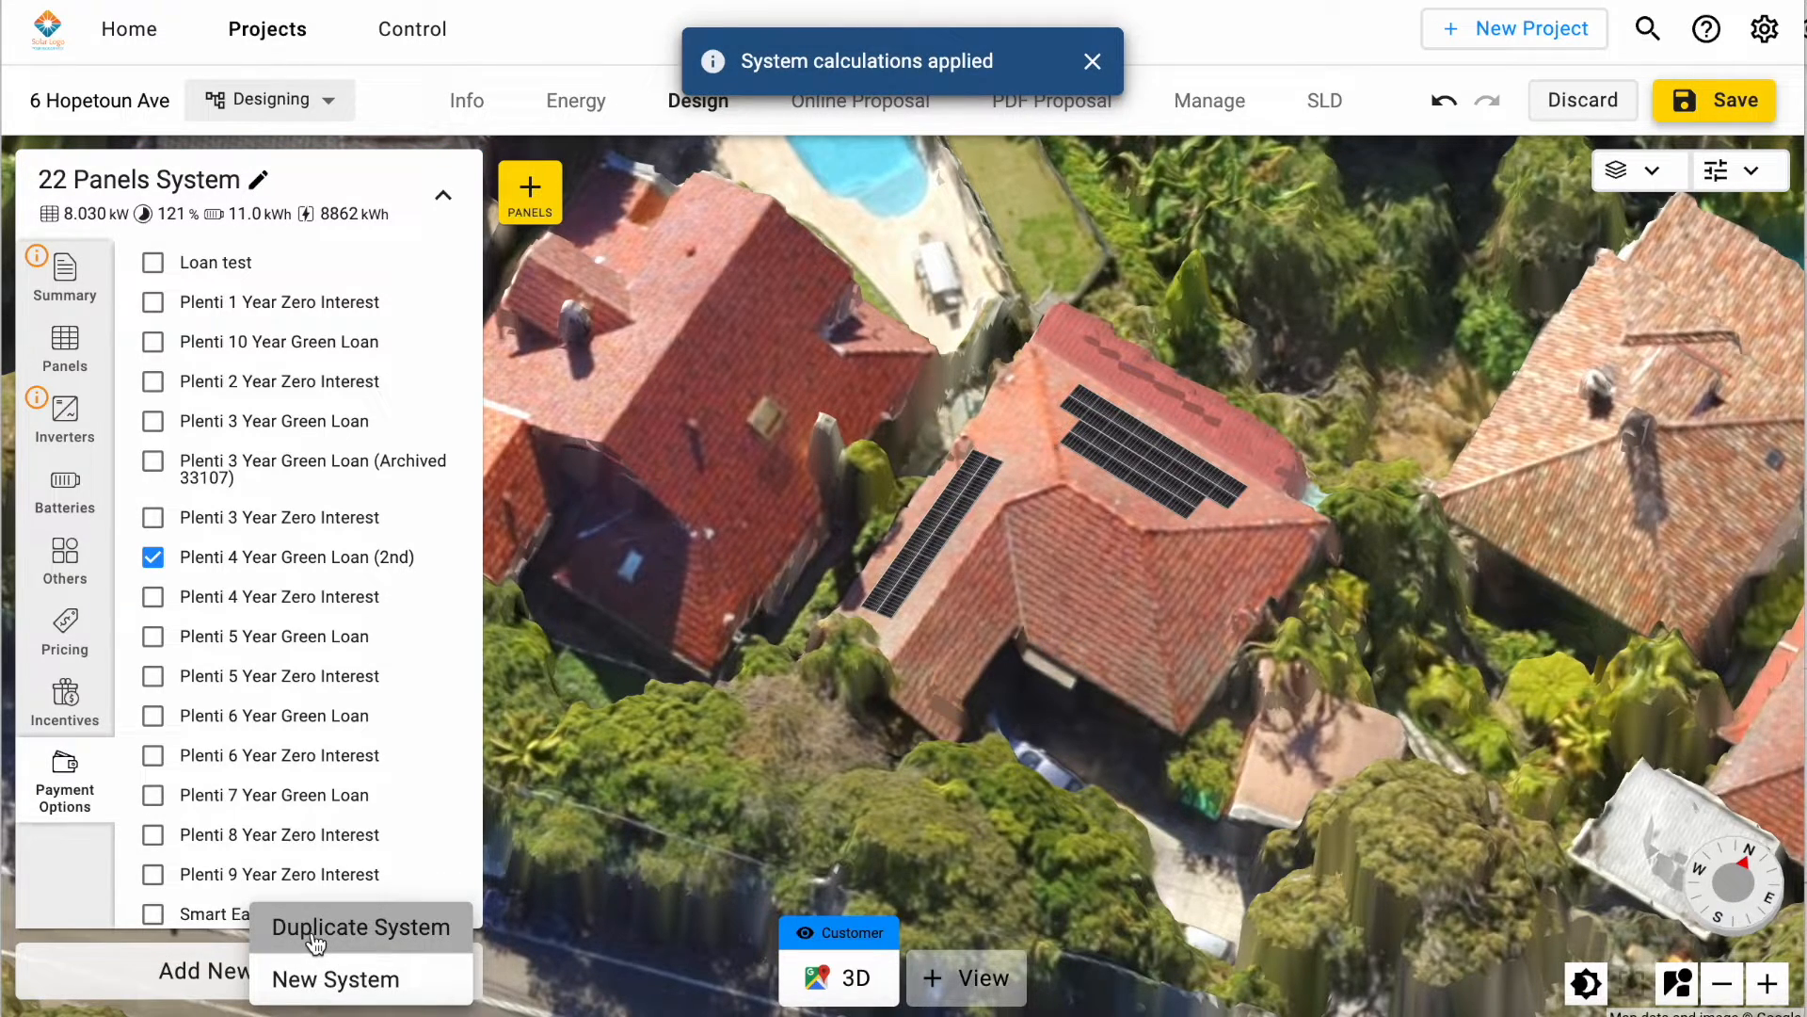
click(61, 612)
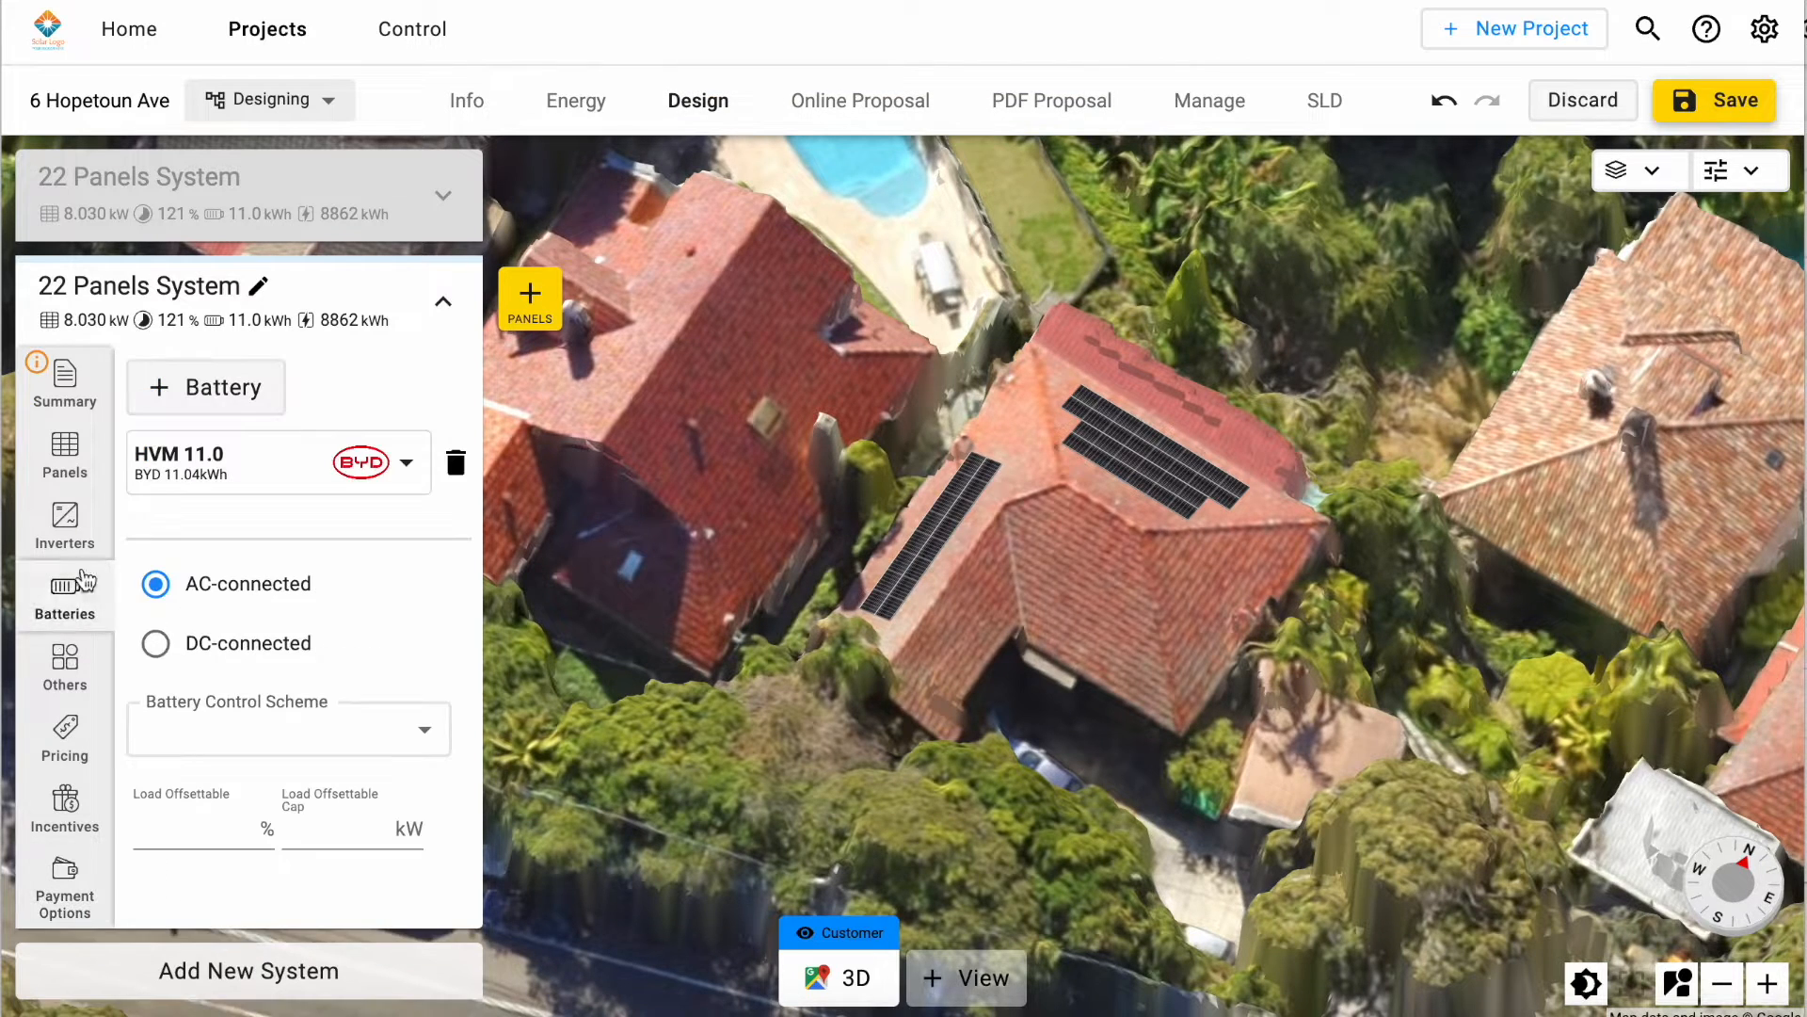
click(281, 452)
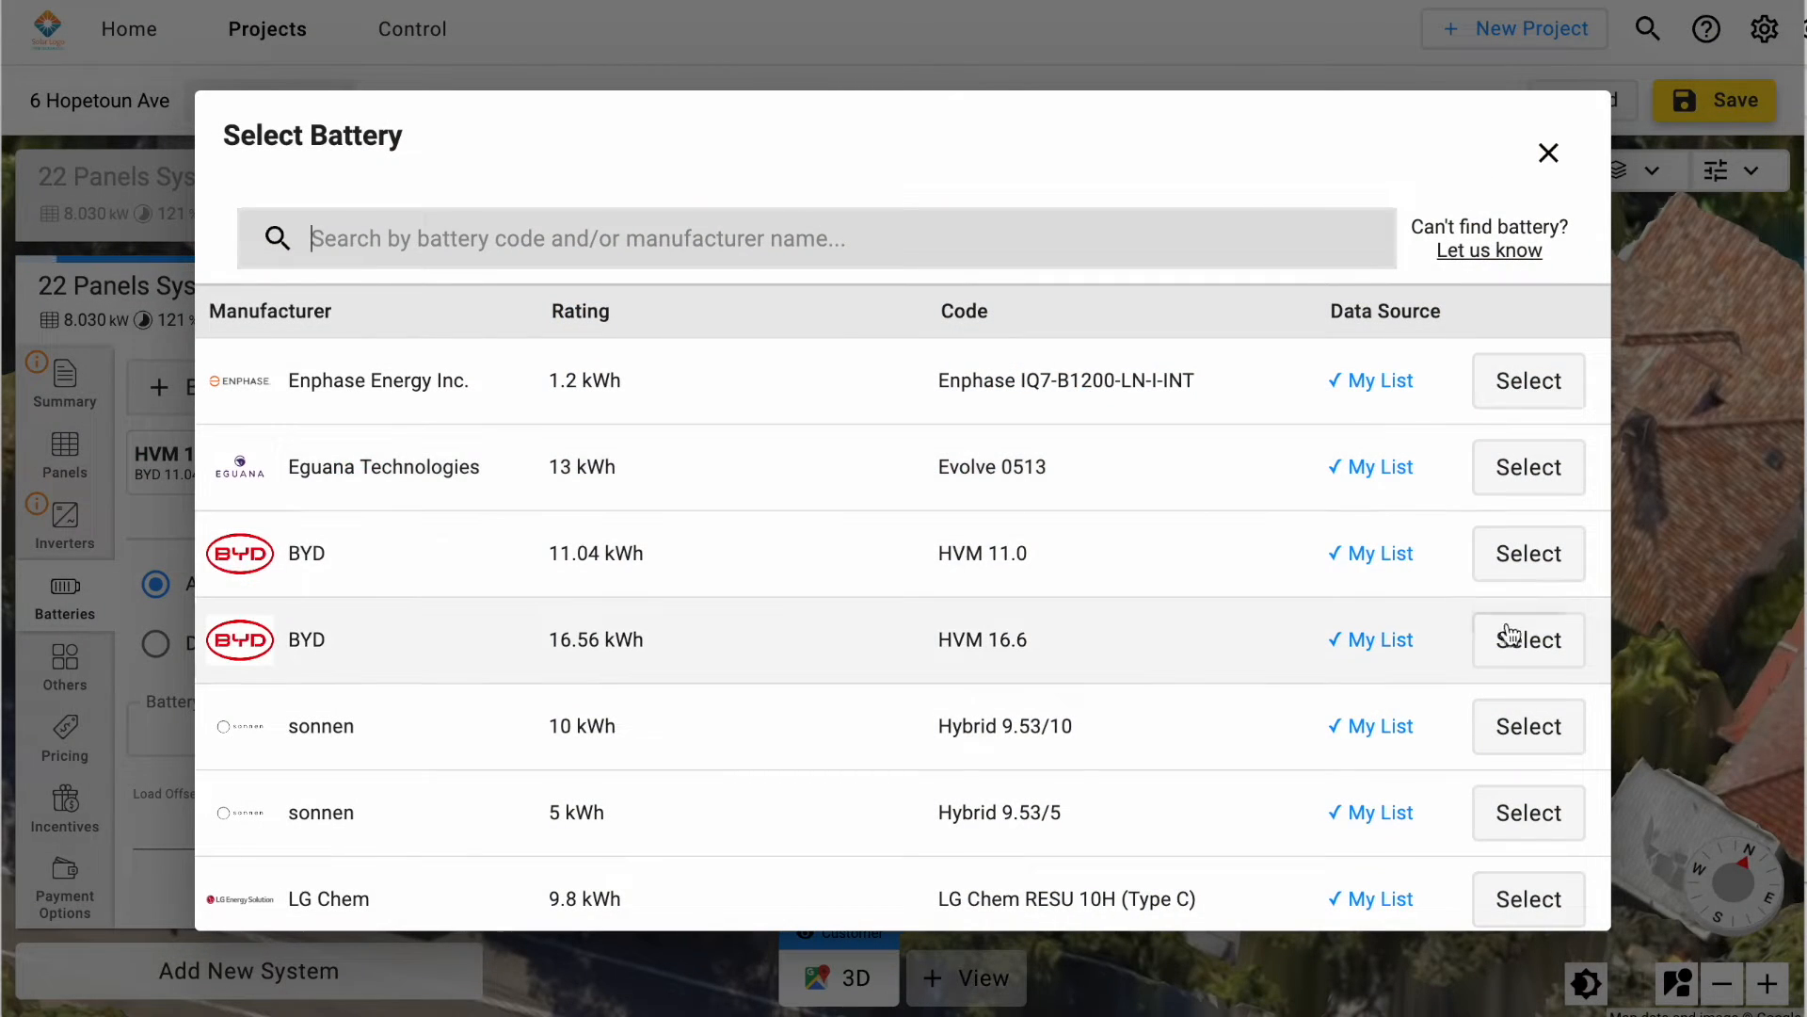
click(1520, 647)
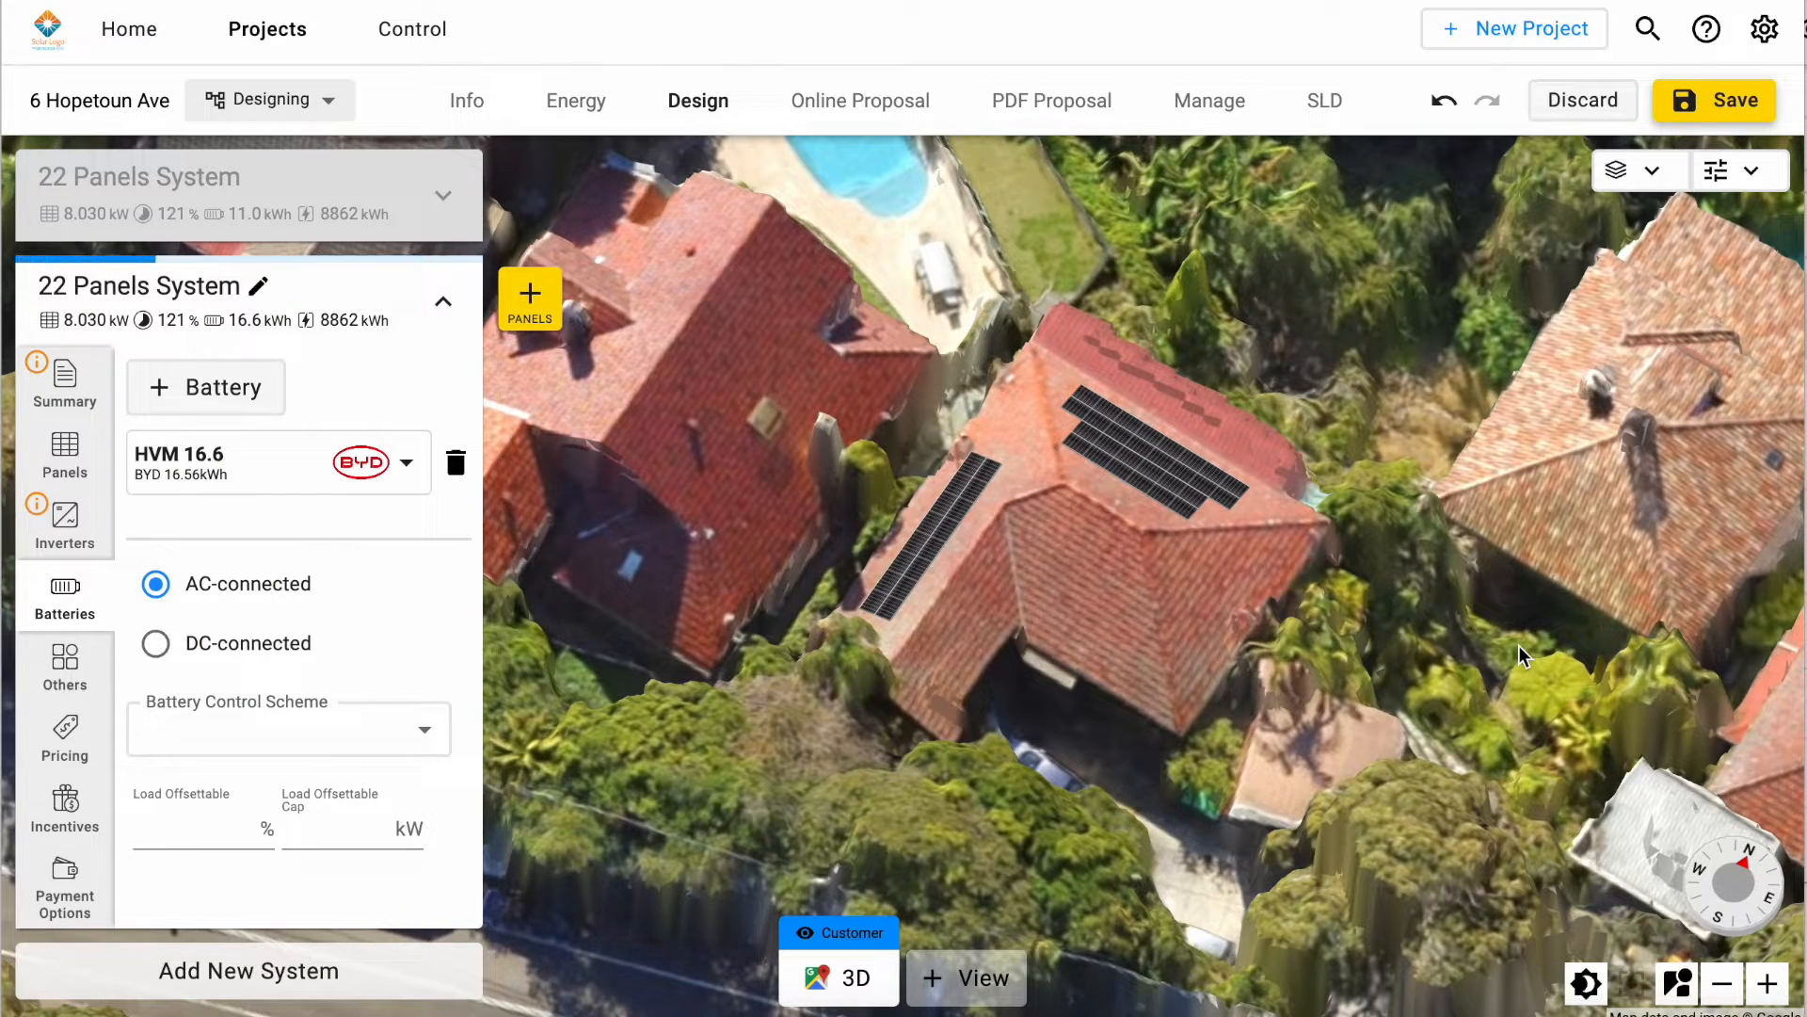
Step: Save the project and open its online proposal, dismissing the introductory letter
click(1732, 103)
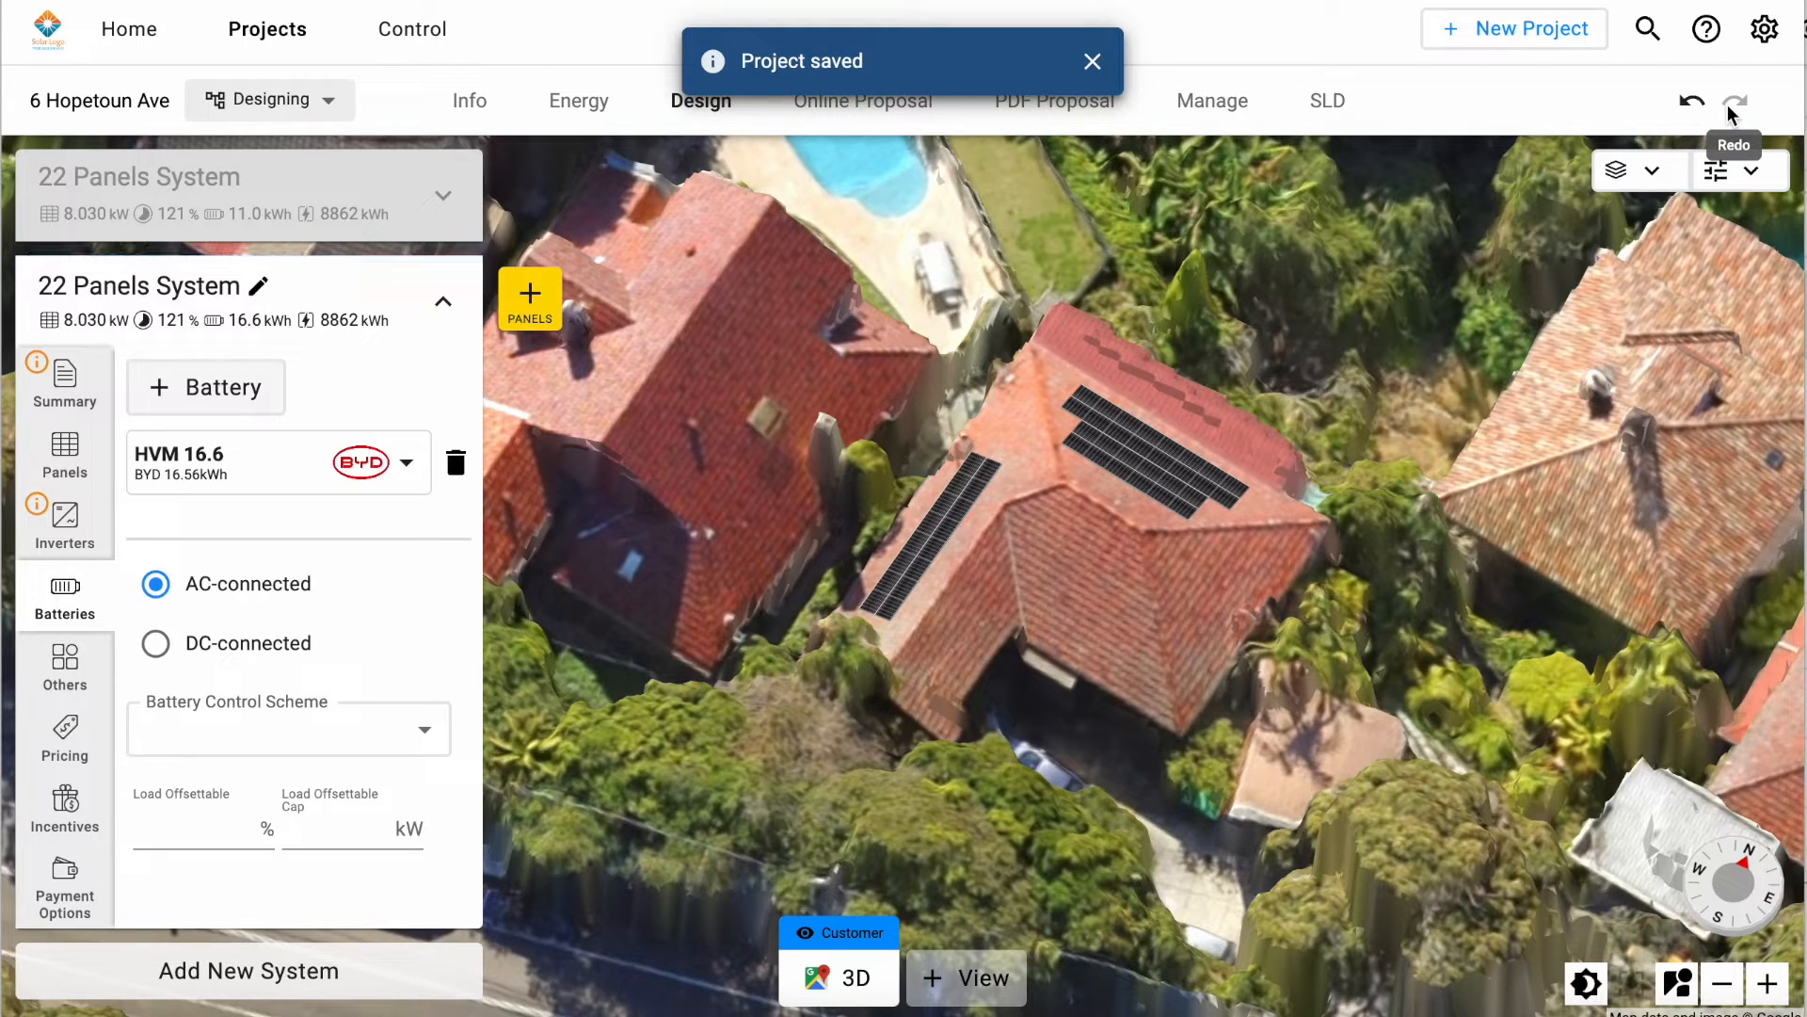
click(1092, 61)
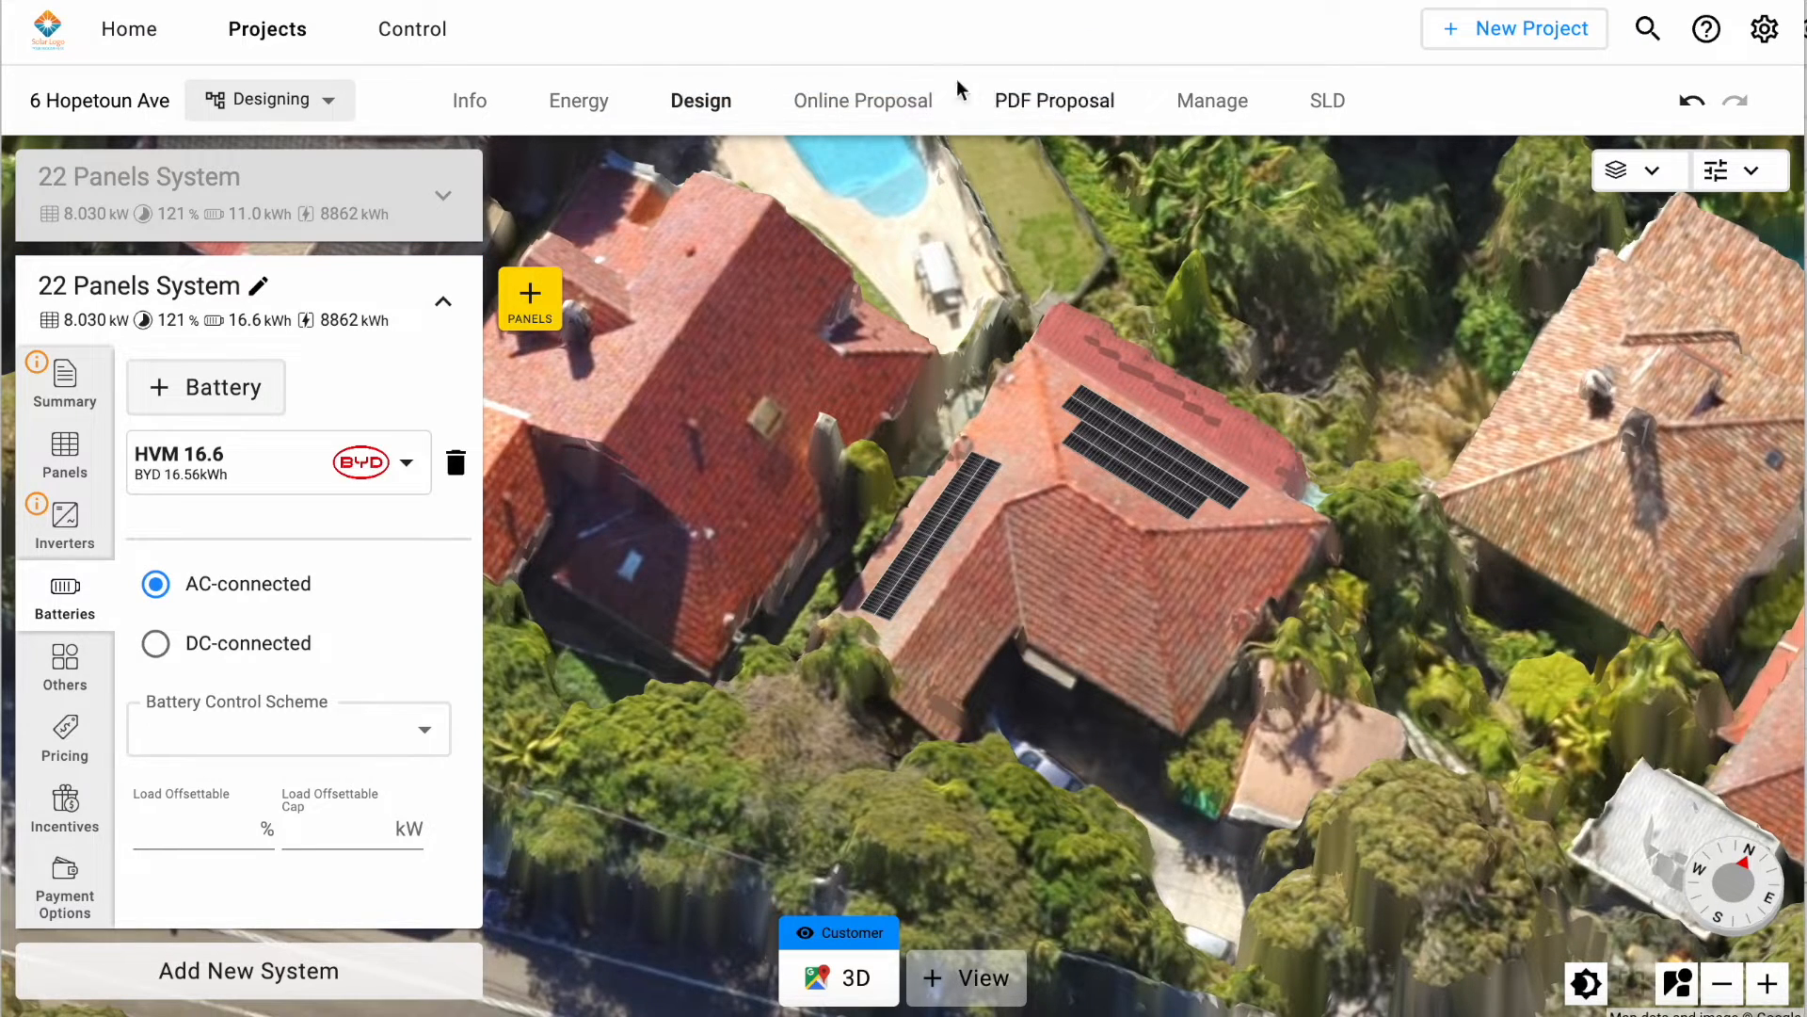
click(886, 100)
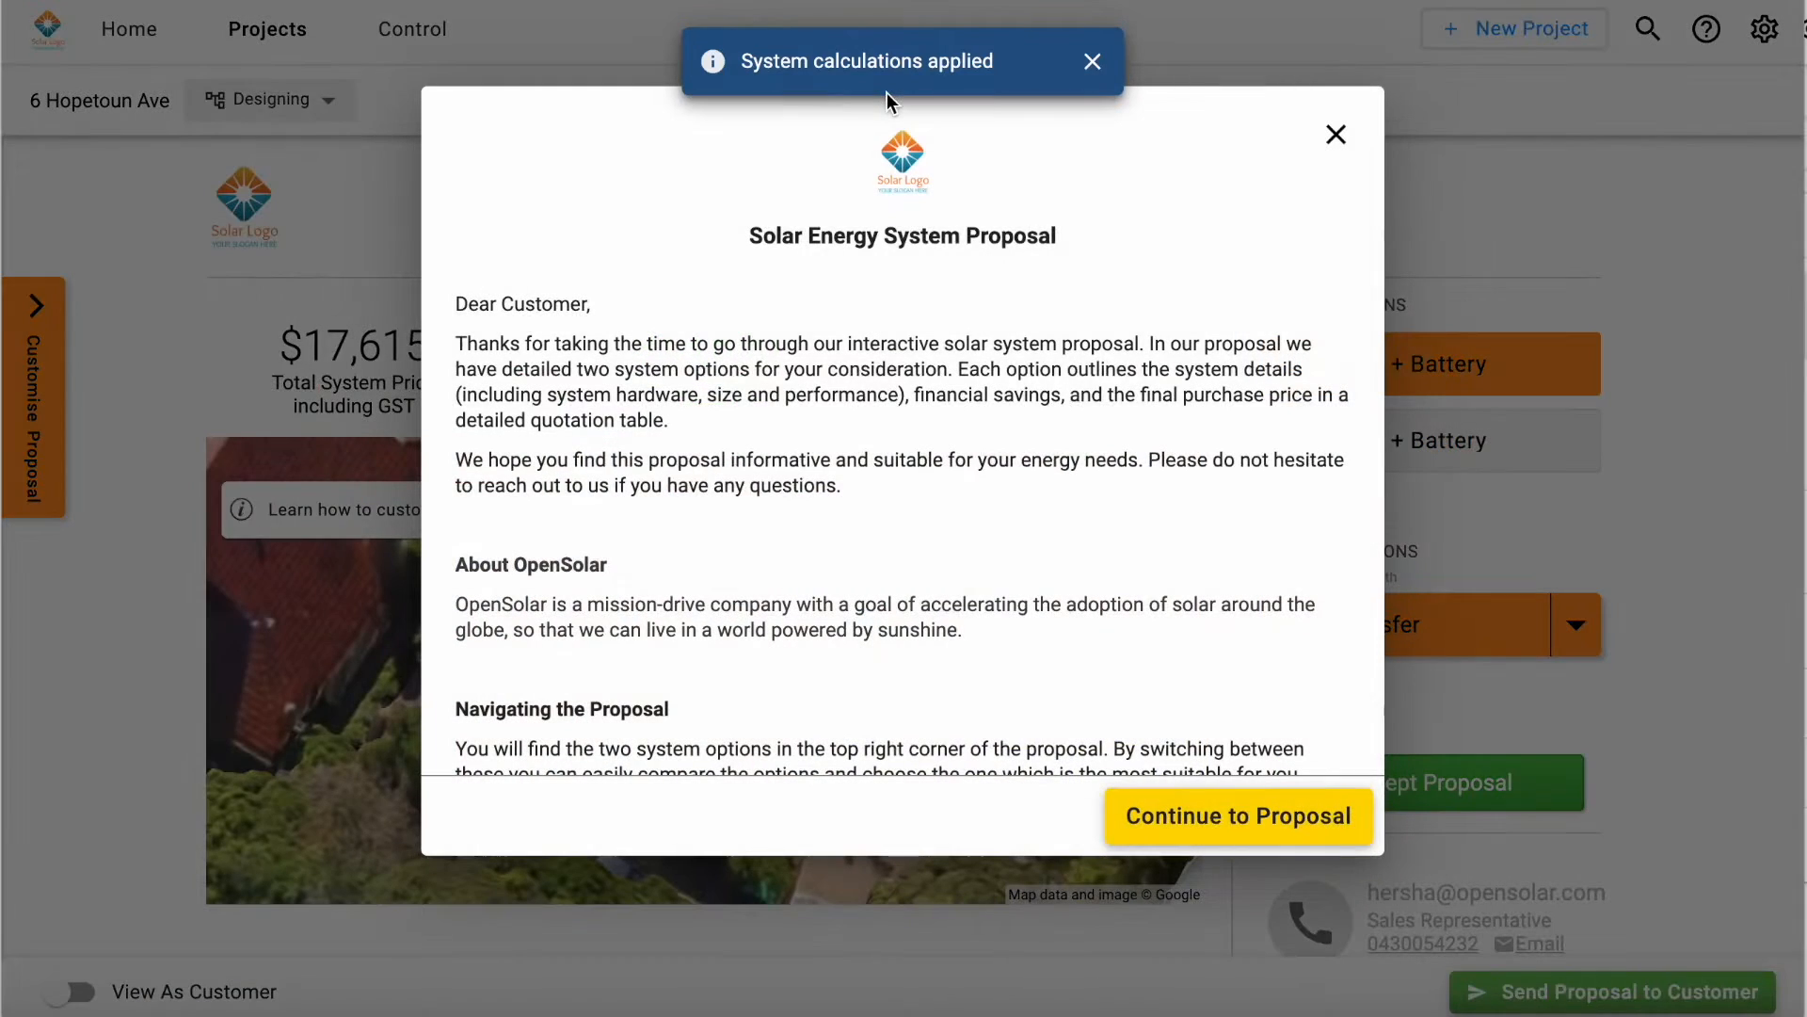
click(1338, 135)
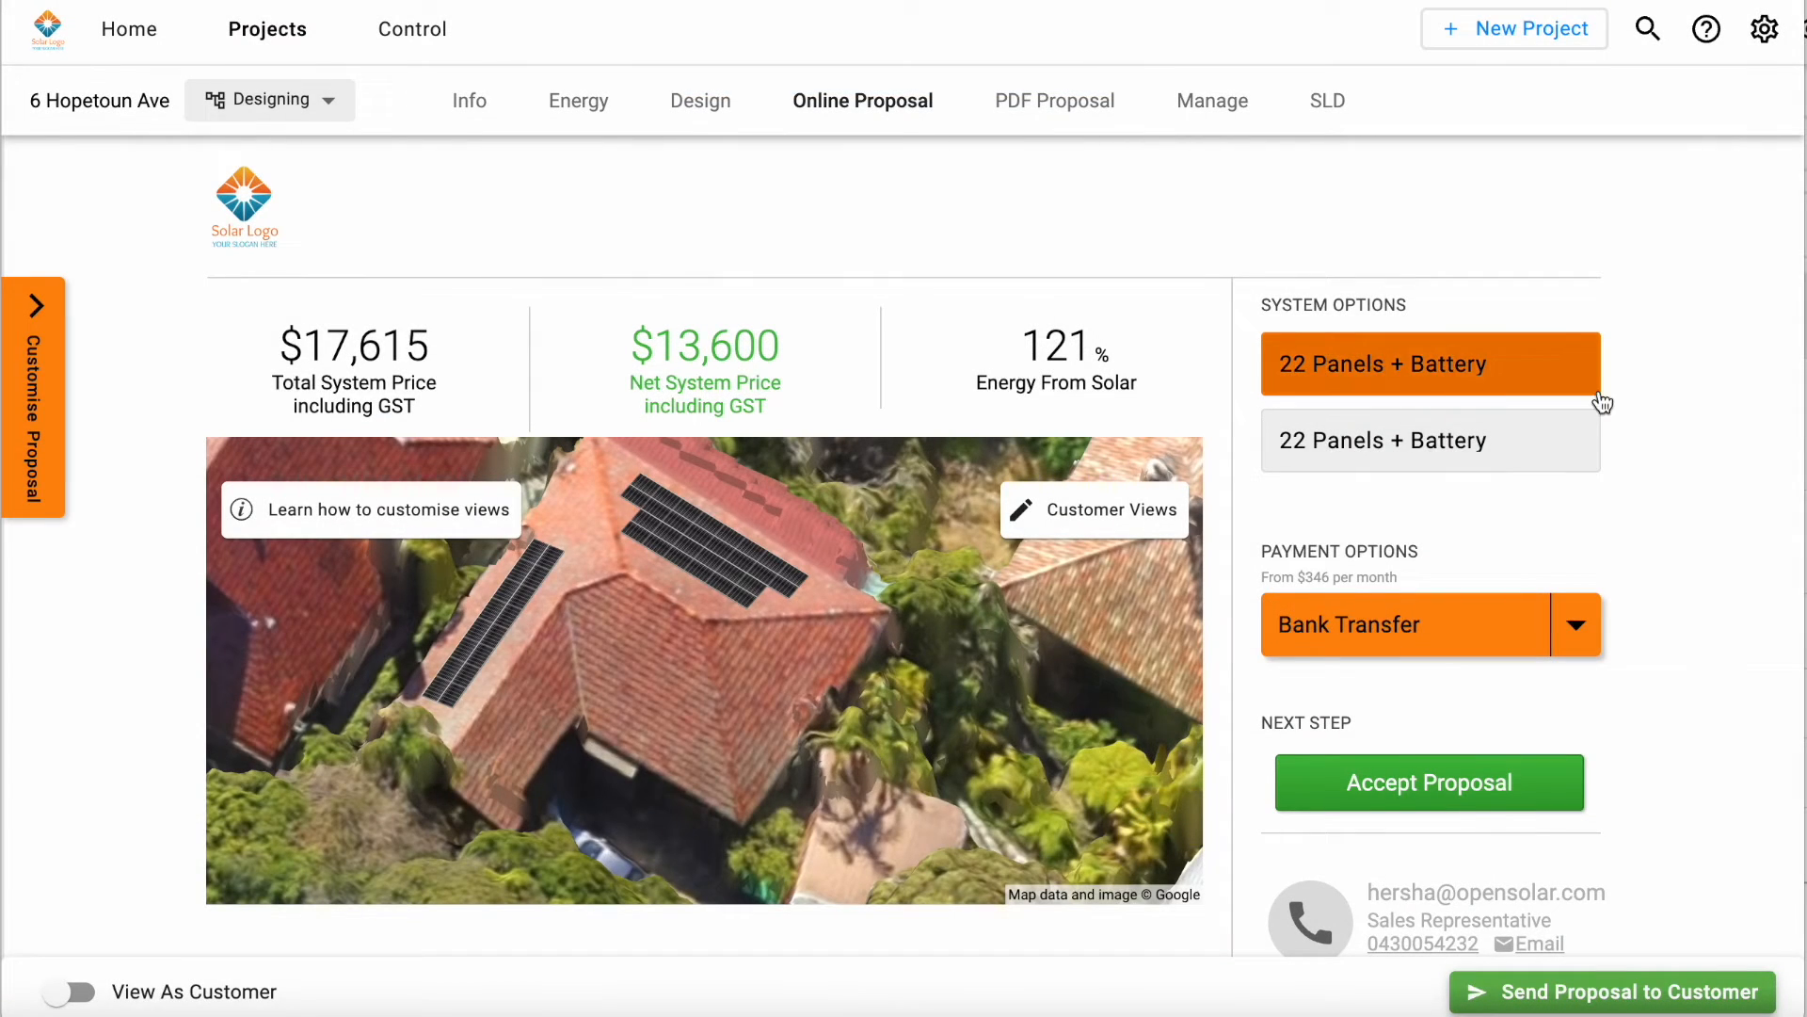
Step: Review the system hardware in the online proposal and switch to the second 22 Panels + Battery option
scroll(1603, 403, down, 3)
scroll(1604, 403, down, 7)
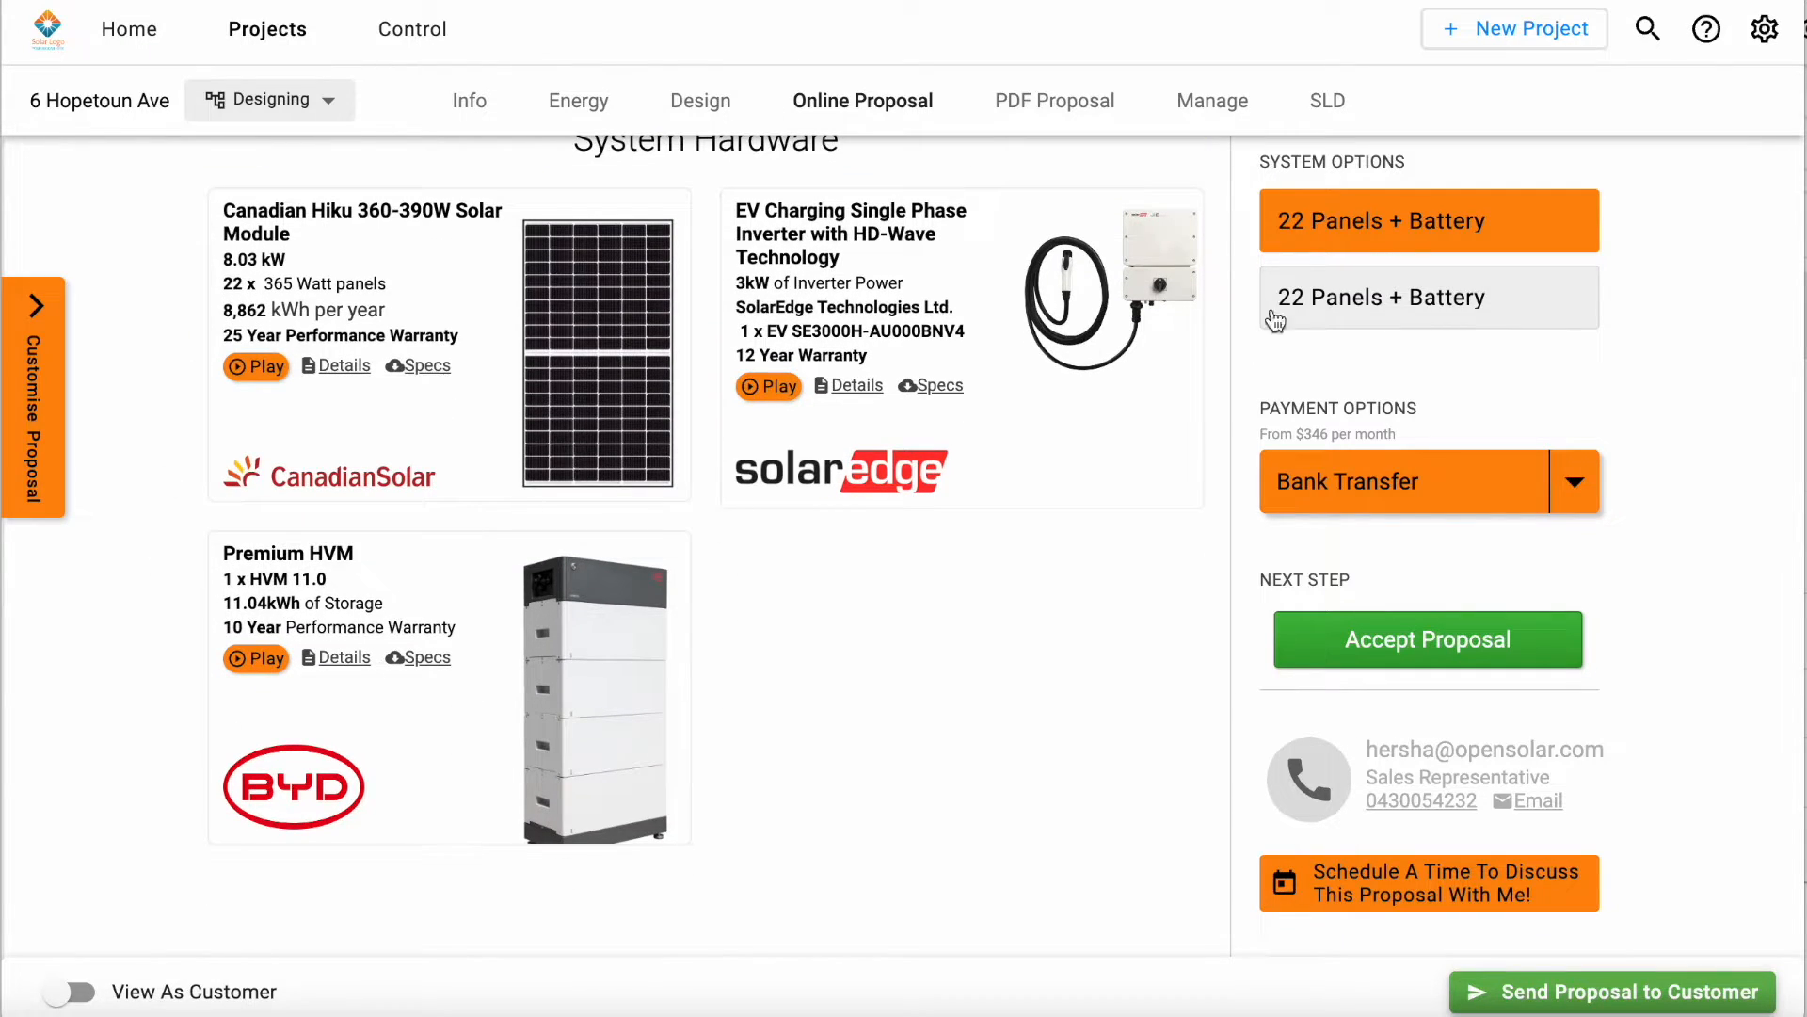
click(1298, 299)
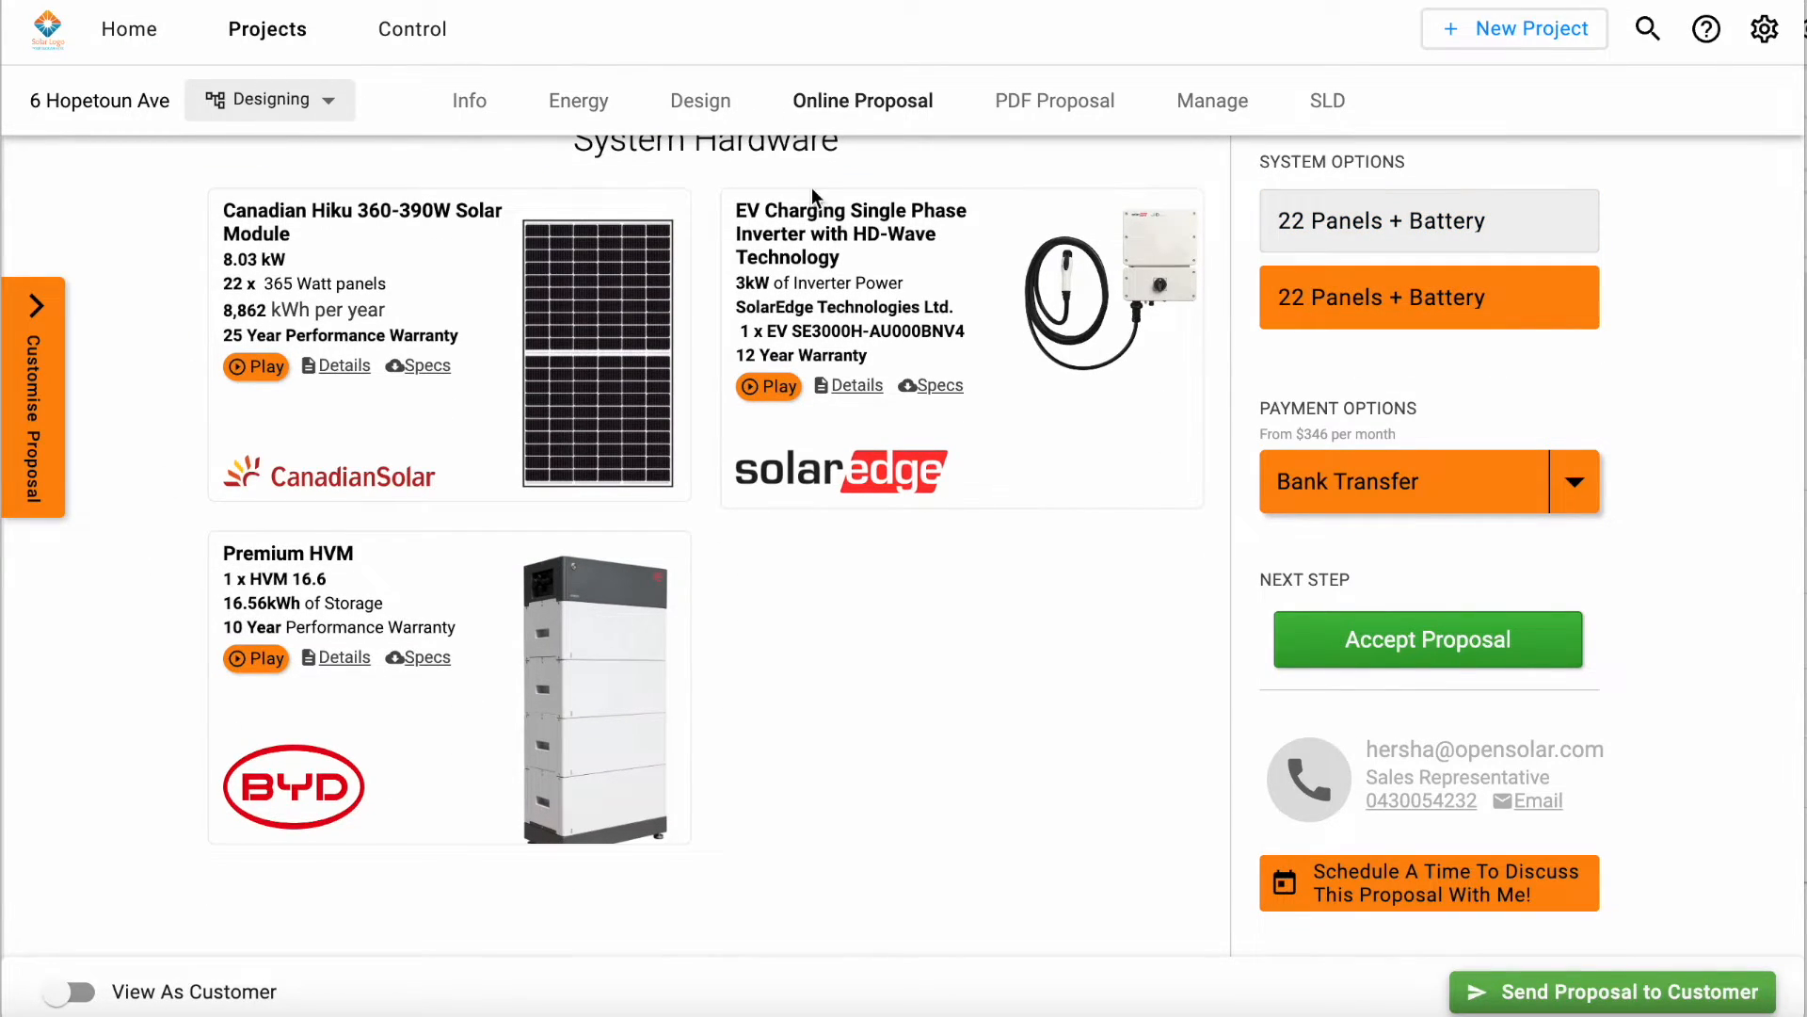
Step: Review the company's business information in the control settings, from contact details and About Us content to the logo
click(414, 31)
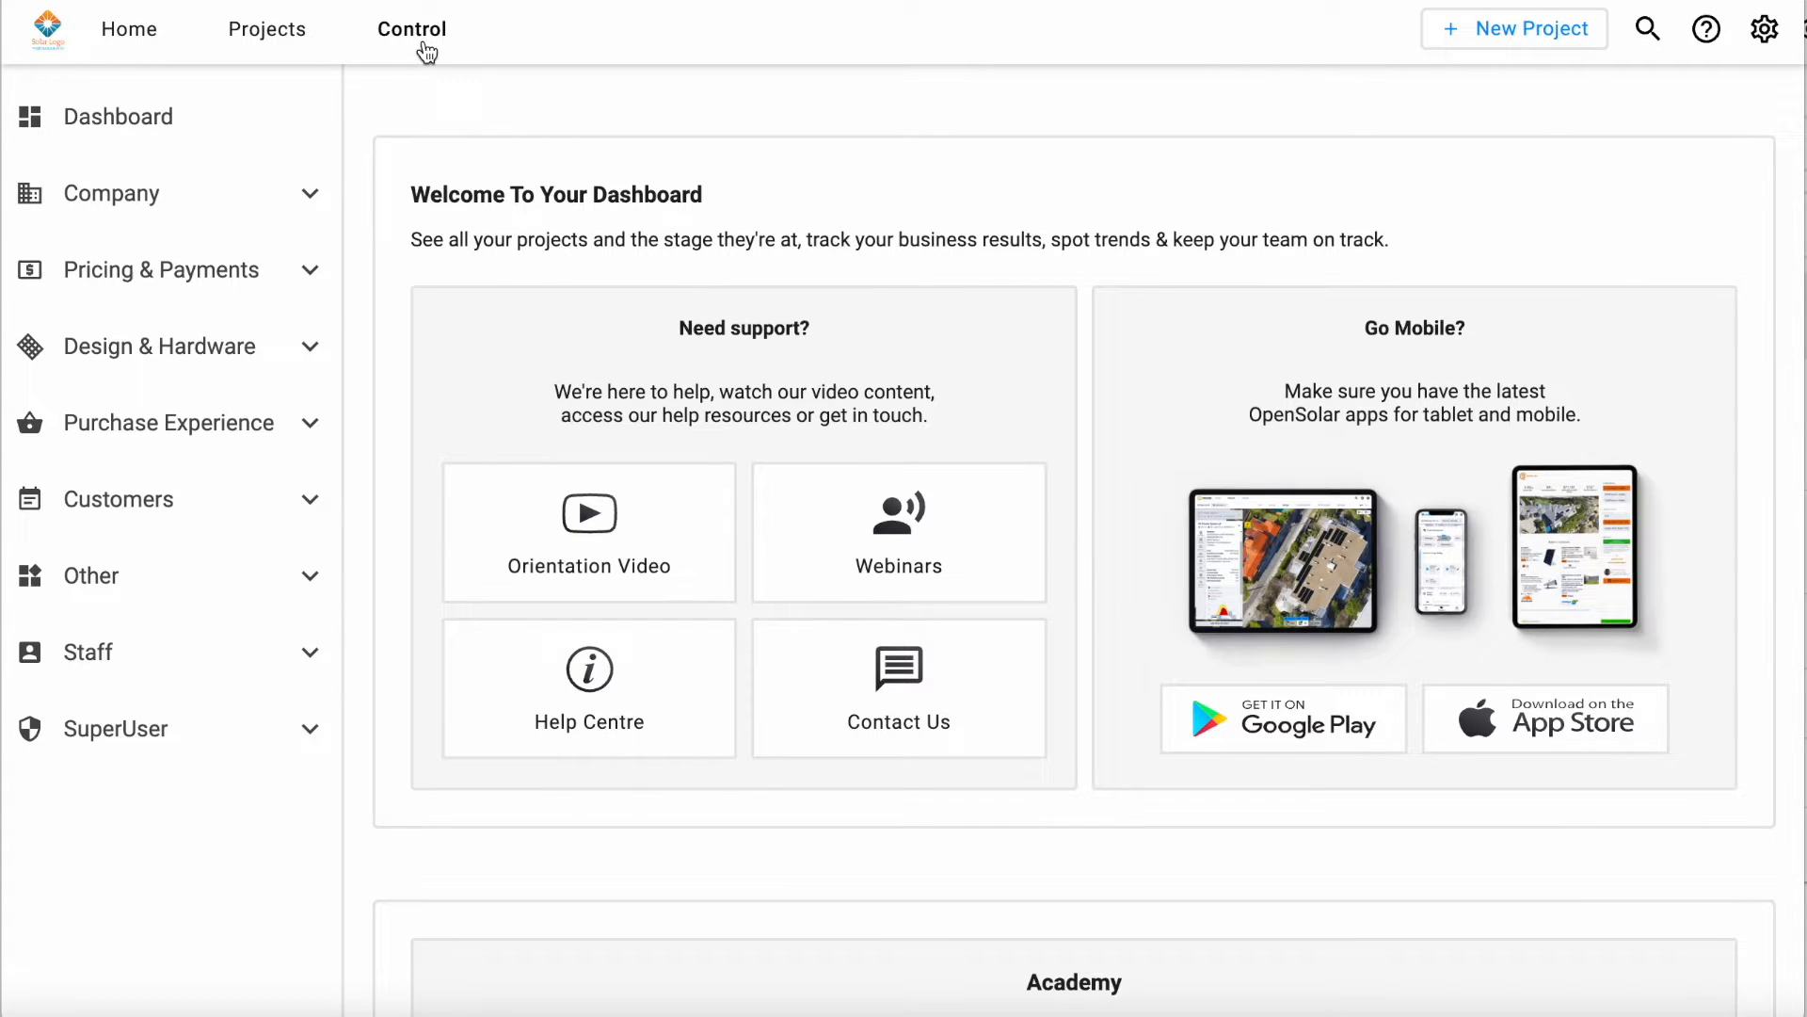
click(232, 208)
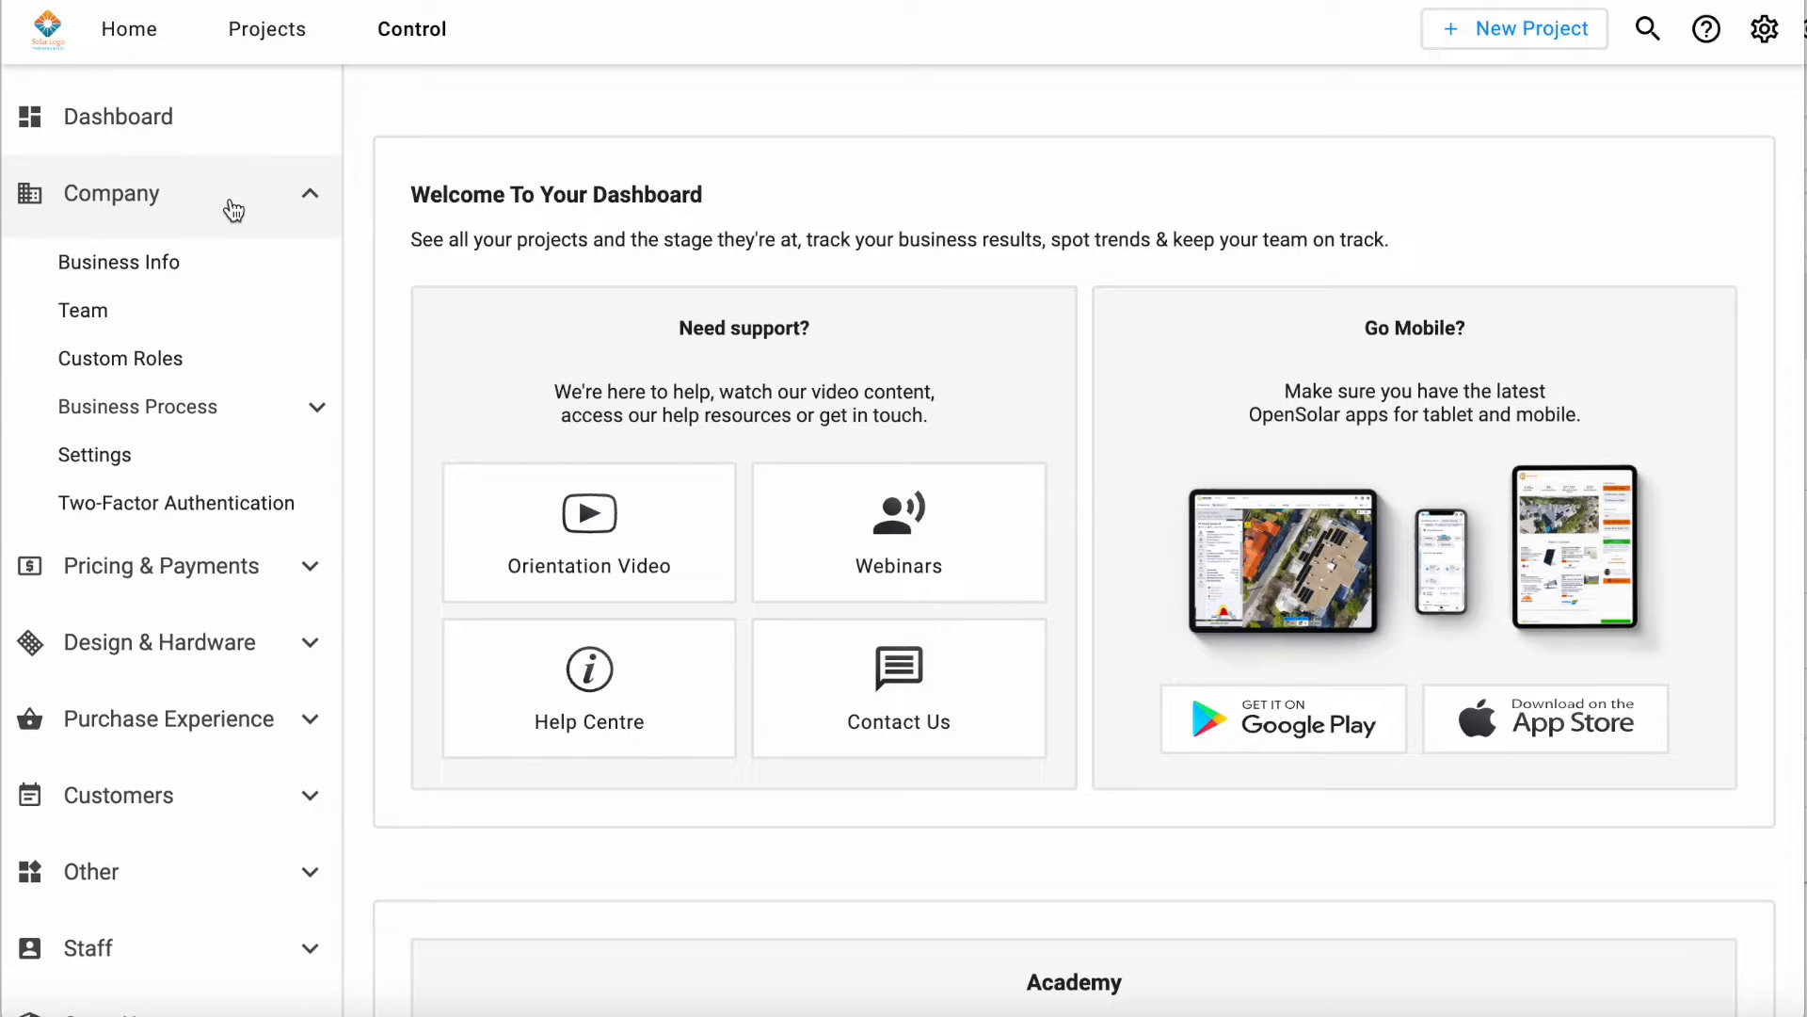
click(113, 263)
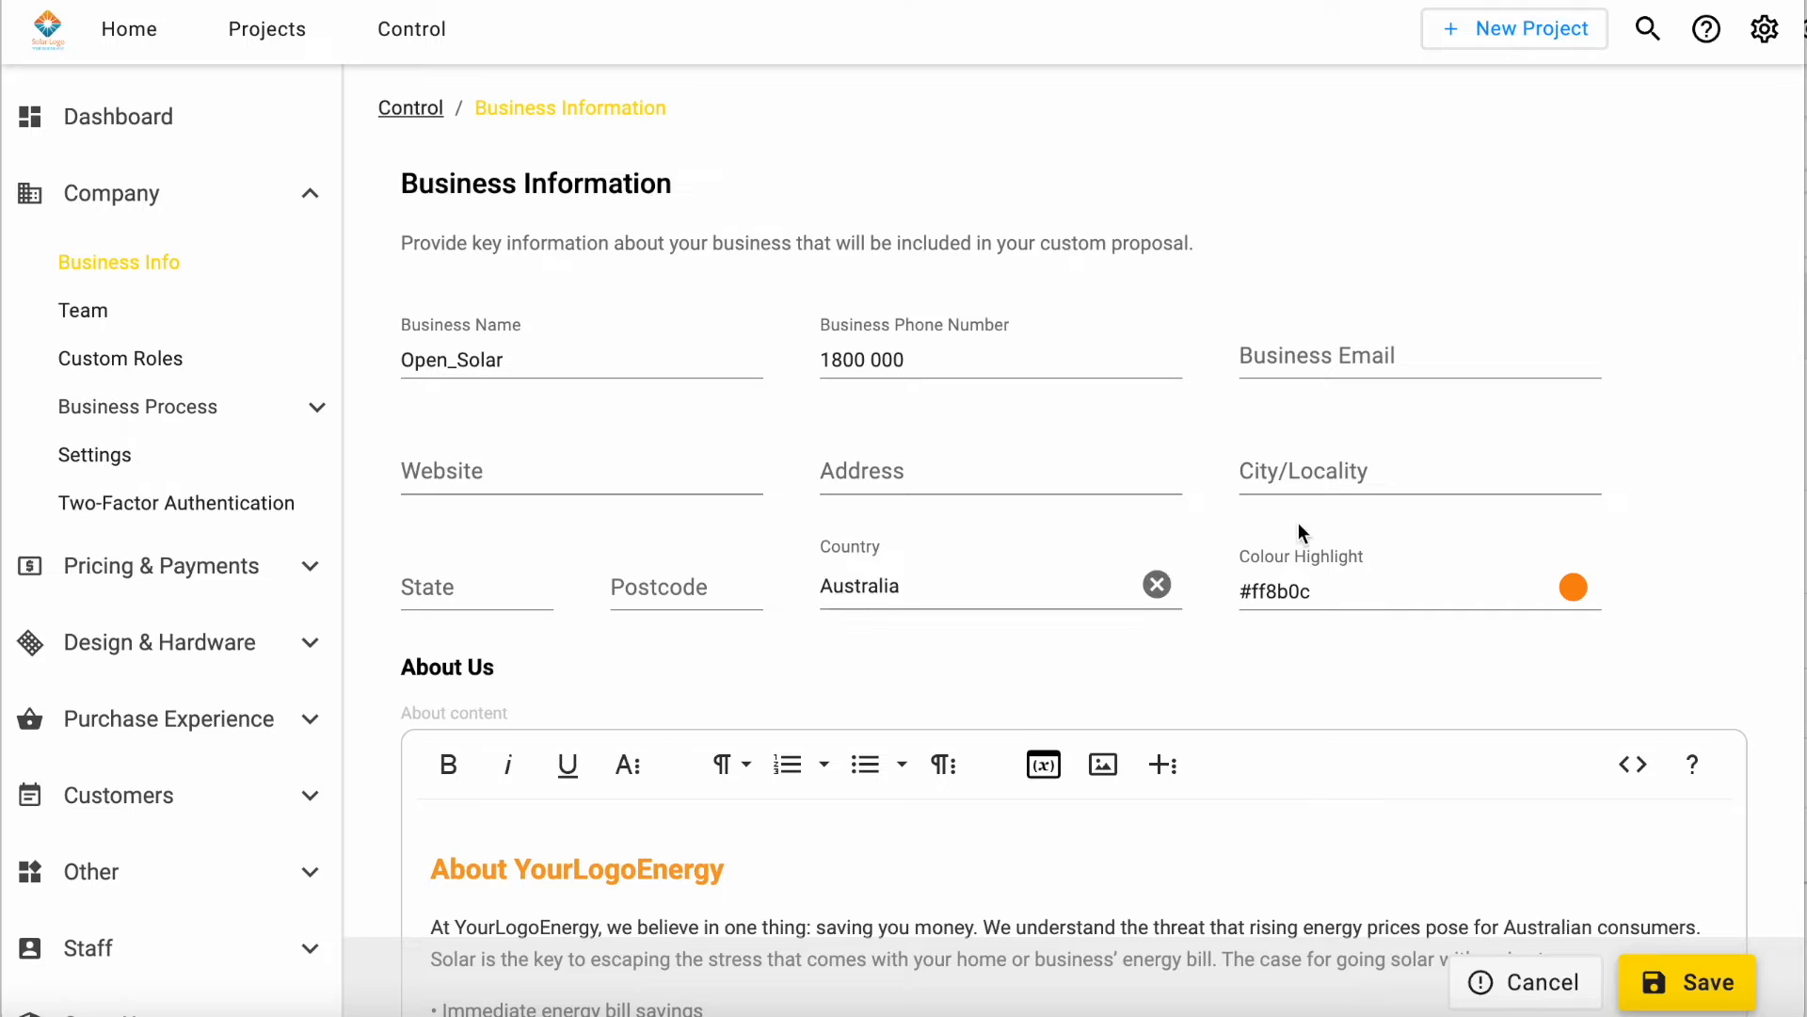
scroll(1298, 533, down, 2)
scroll(1283, 374, down, 9)
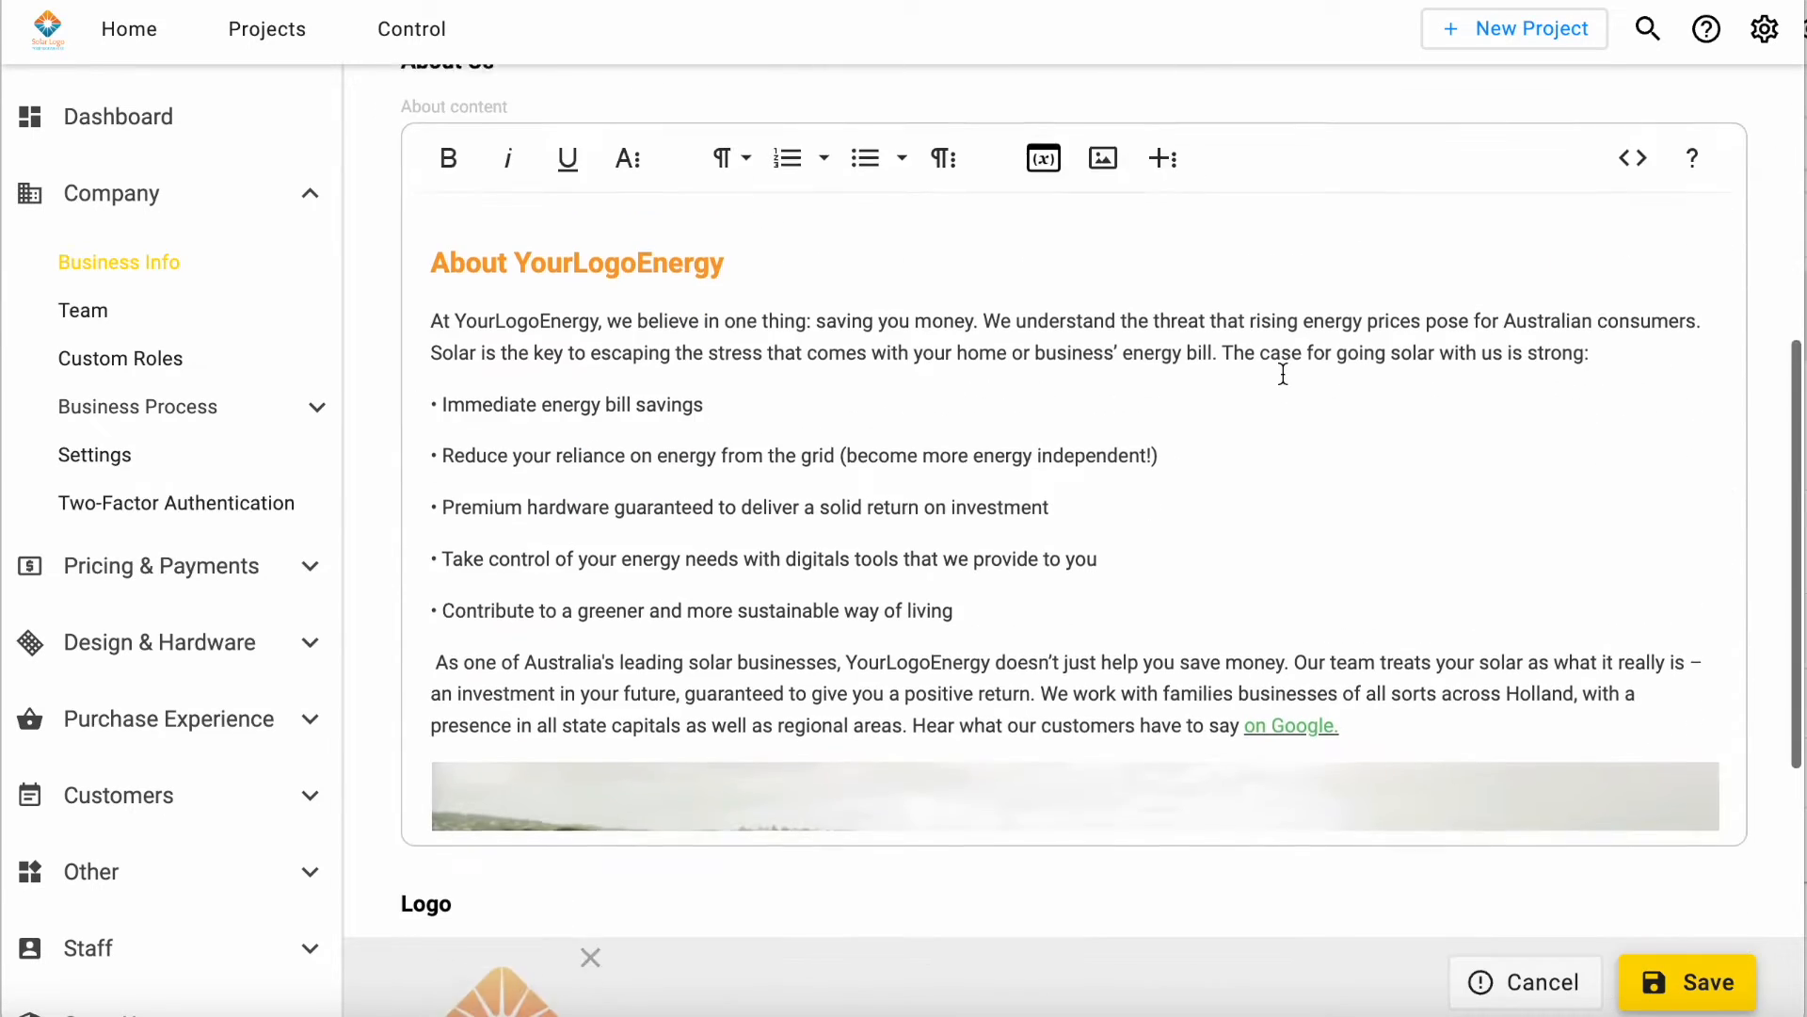
scroll(682, 783, down, 3)
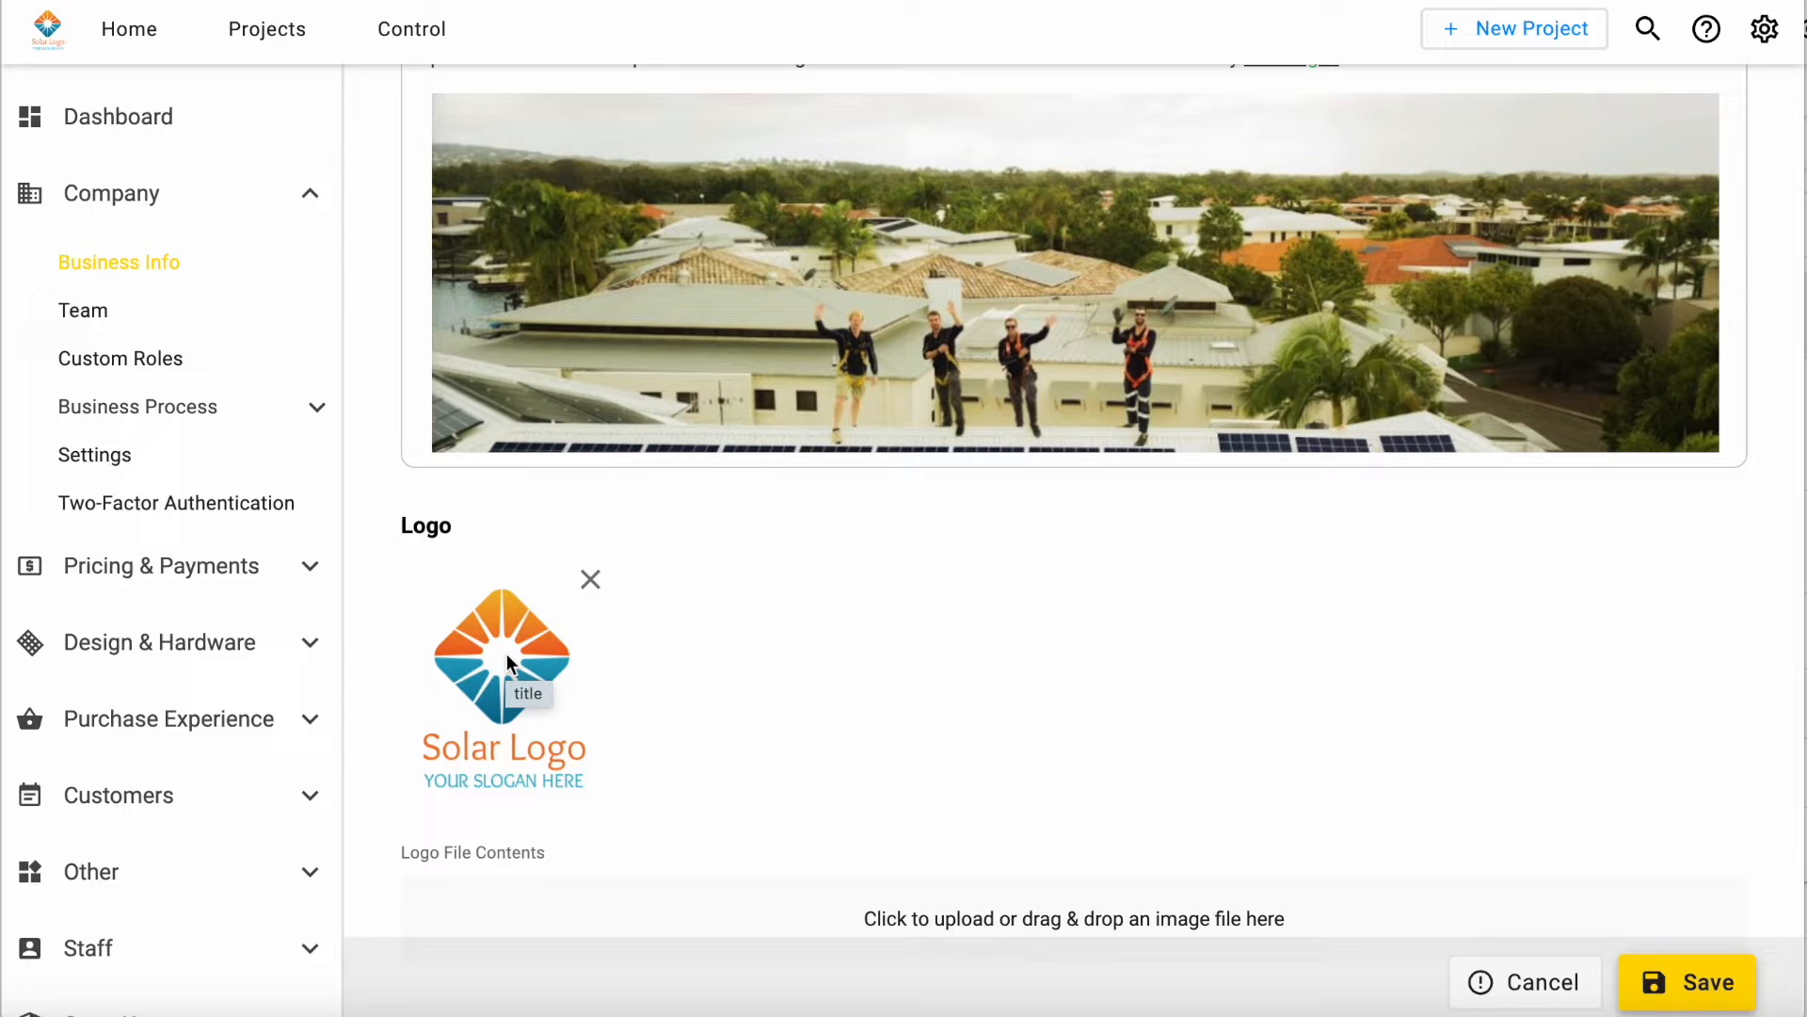
Step: Look through the list of team members and the company's custom roles
click(126, 320)
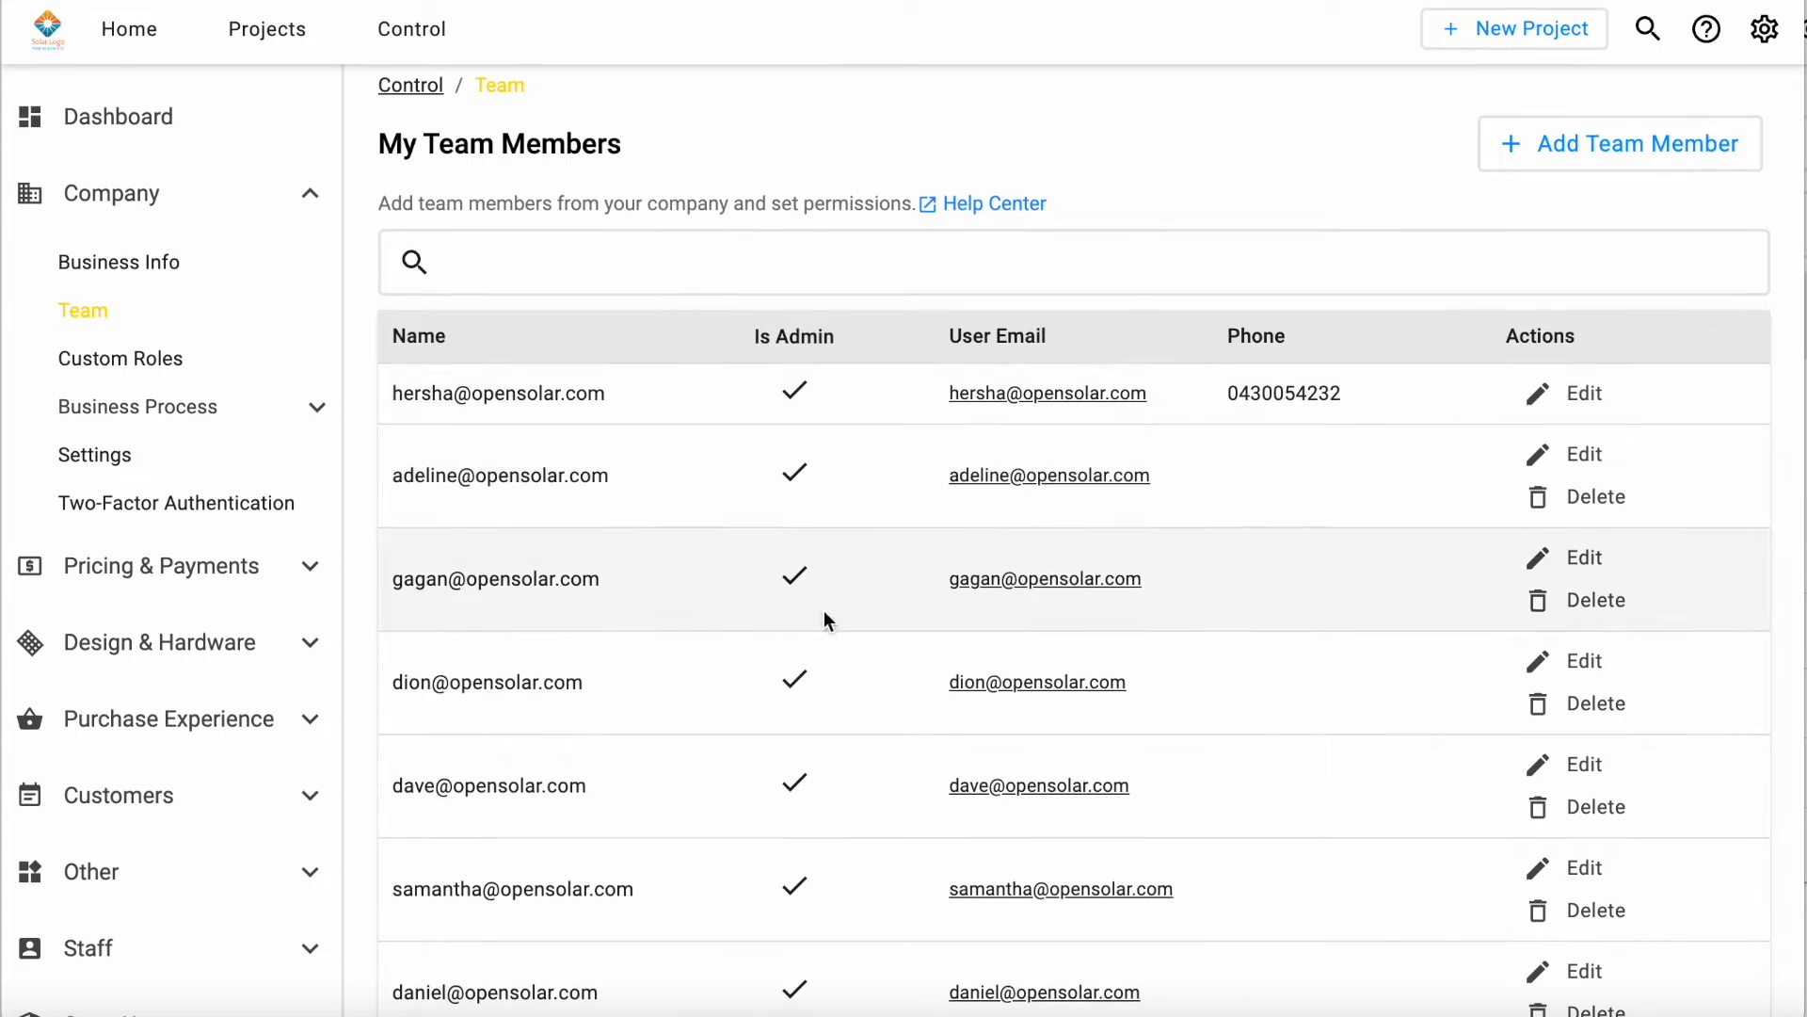
scroll(852, 791, down, 1)
scroll(857, 811, down, 5)
scroll(857, 811, up, 6)
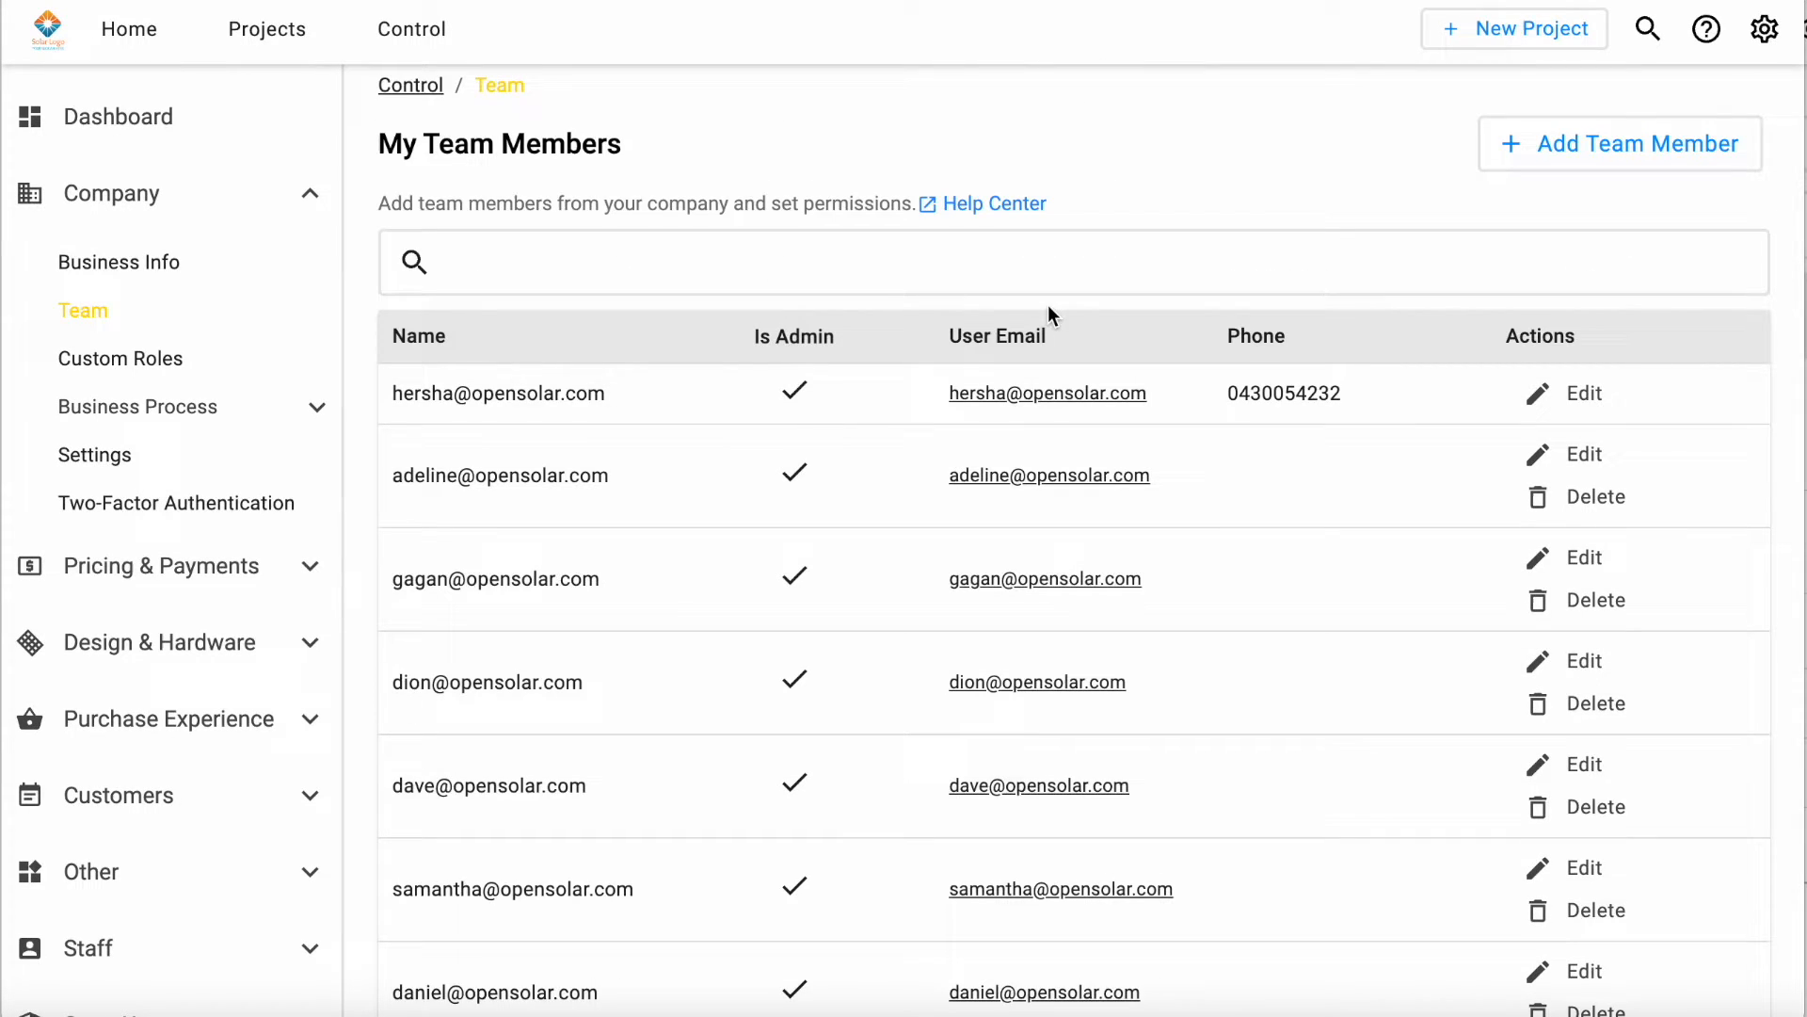
click(168, 362)
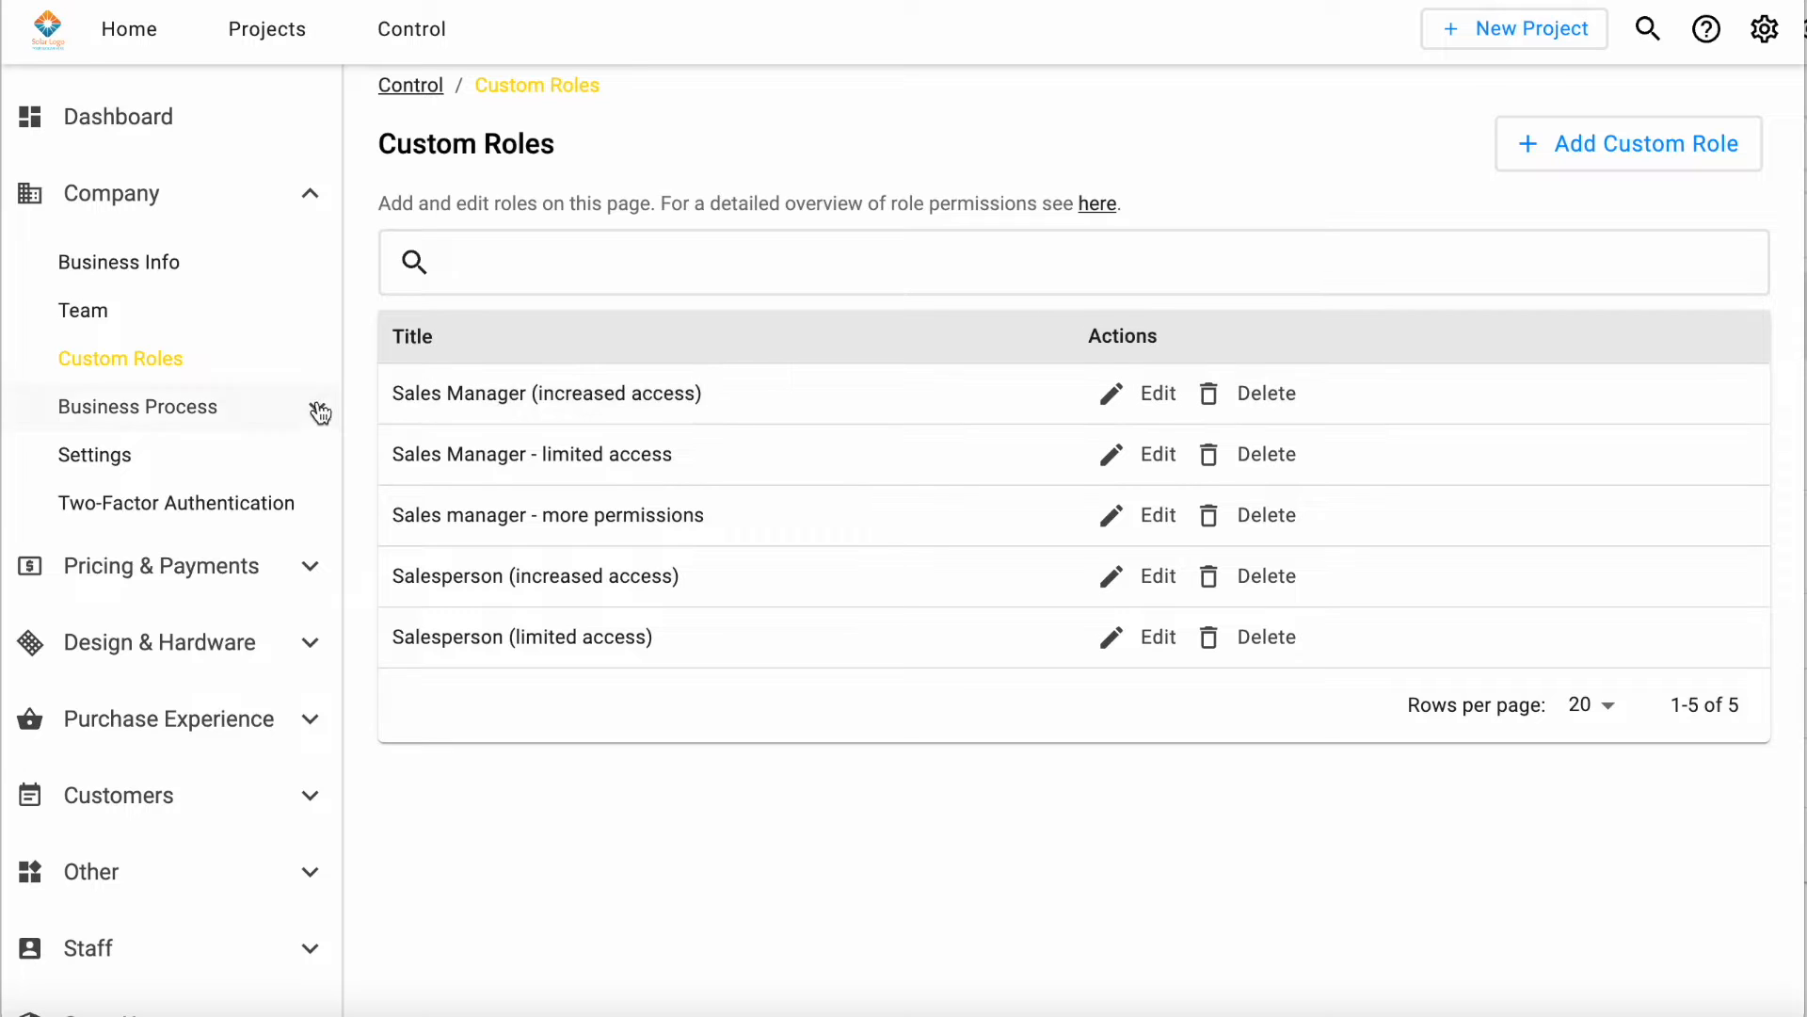
Step: View the pricing schemes, start a new one and check the available pricing formulas without choosing any
scroll(290, 444, down, 1)
click(191, 519)
scroll(202, 503, down, 4)
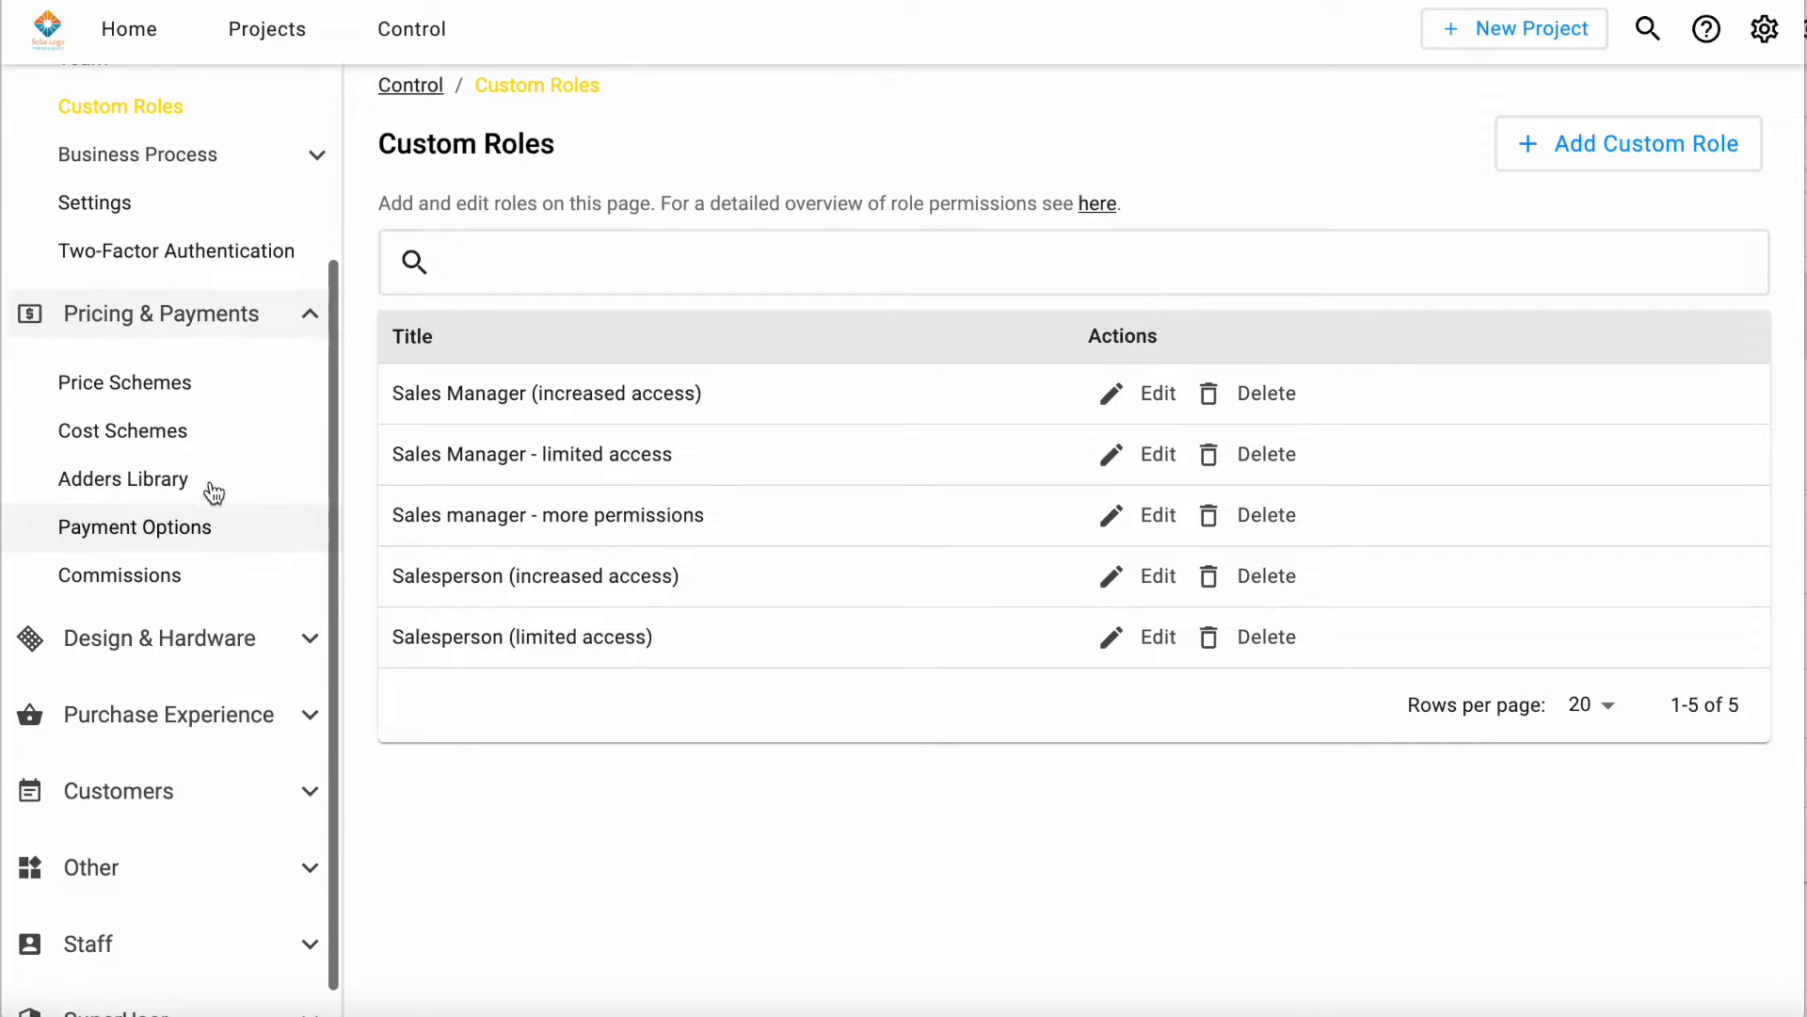
click(229, 402)
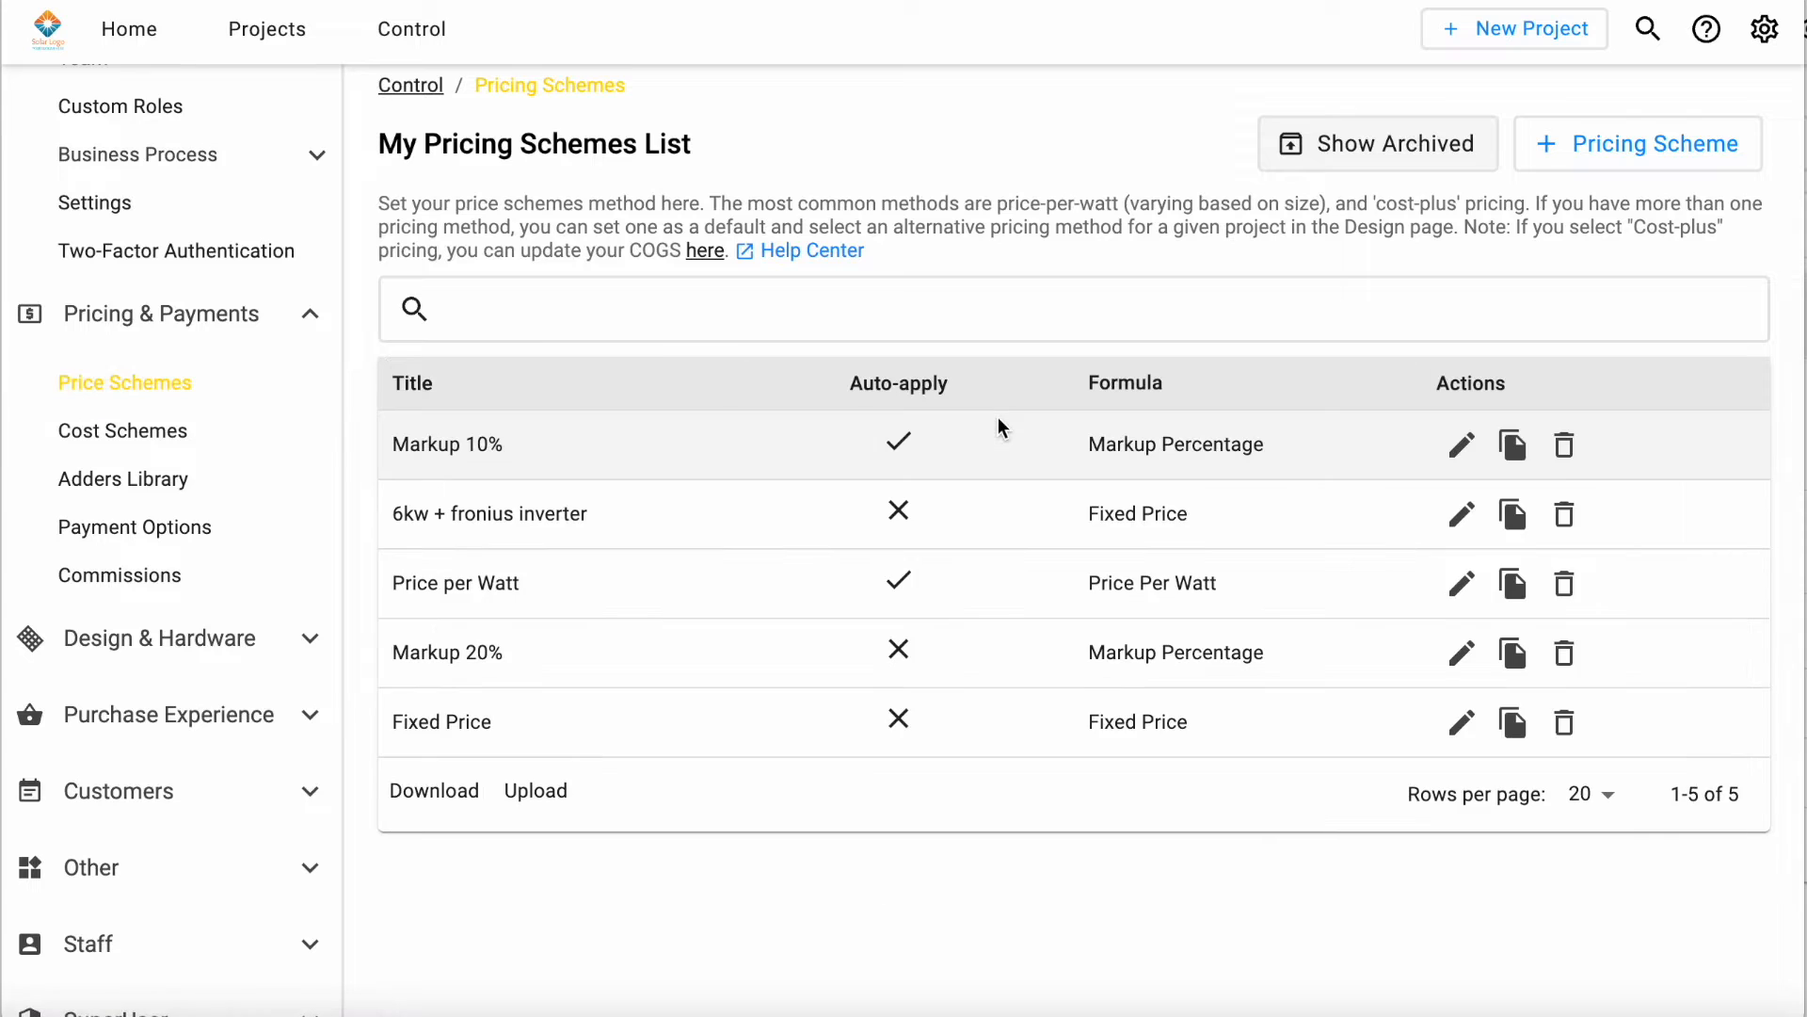
click(1731, 160)
click(775, 528)
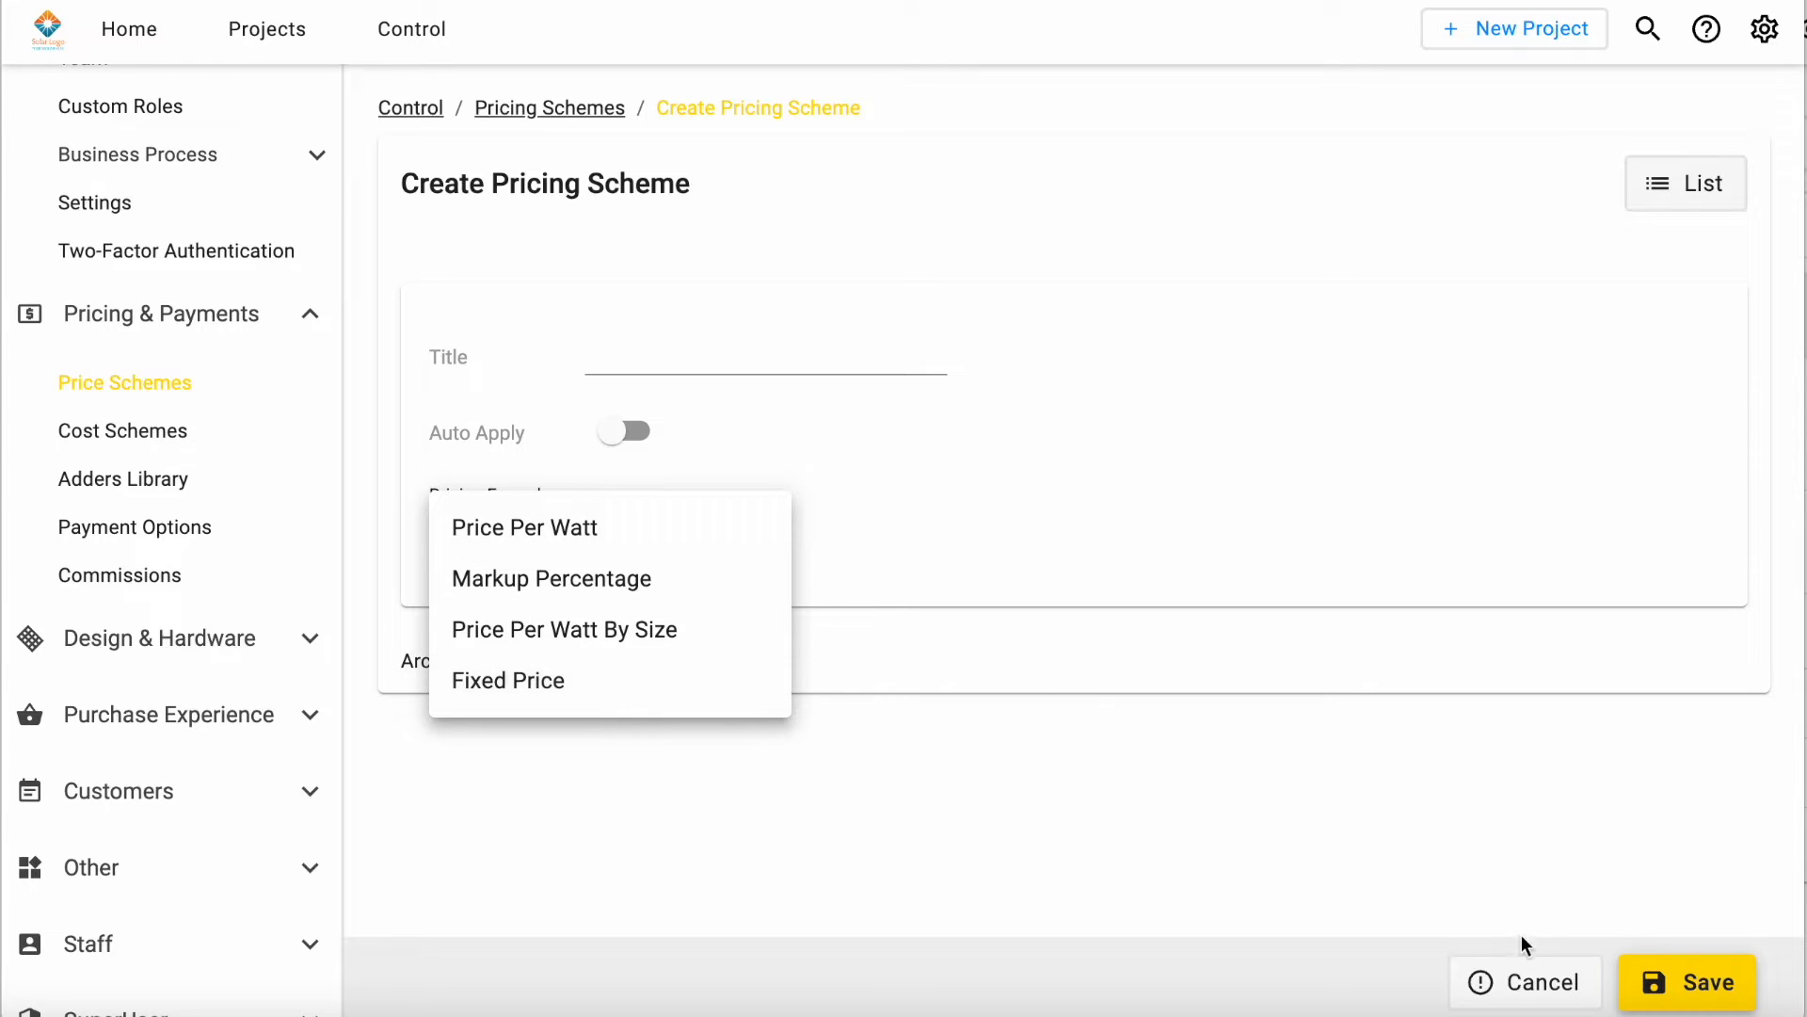
click(1545, 993)
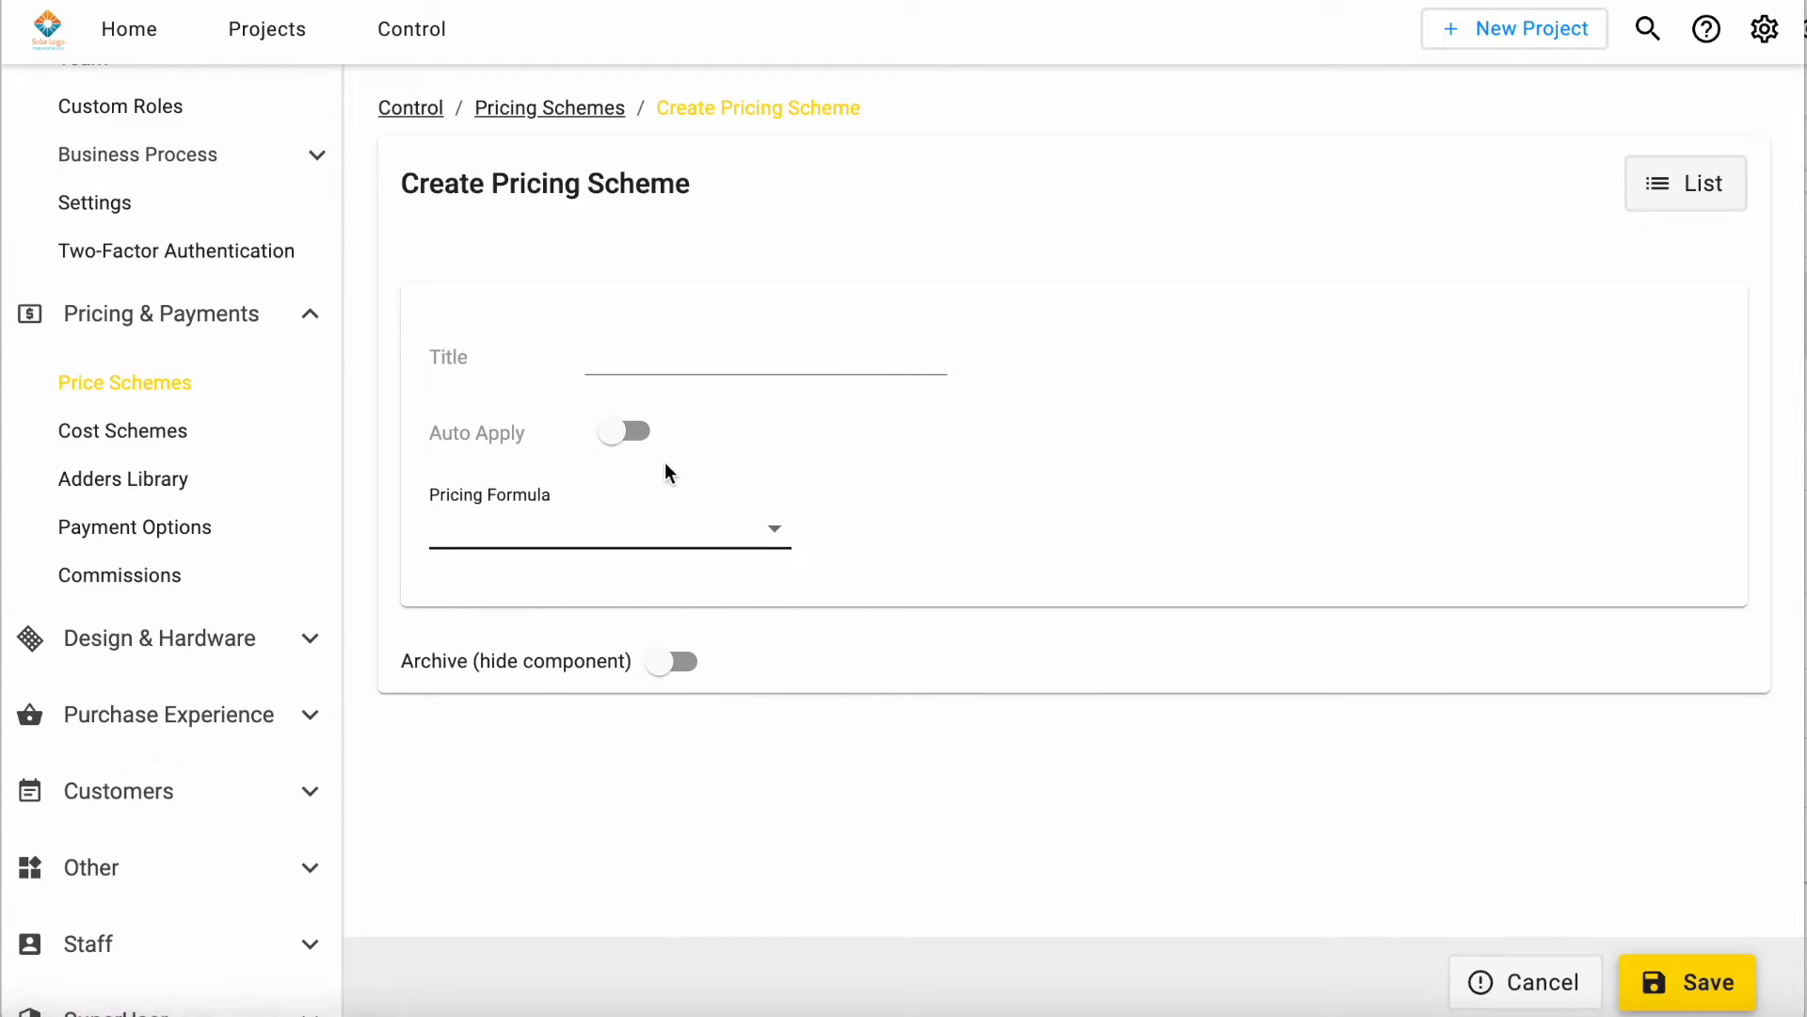
Step: Turn on Auto Apply for the new pricing scheme and review its auto-apply conditions
click(610, 441)
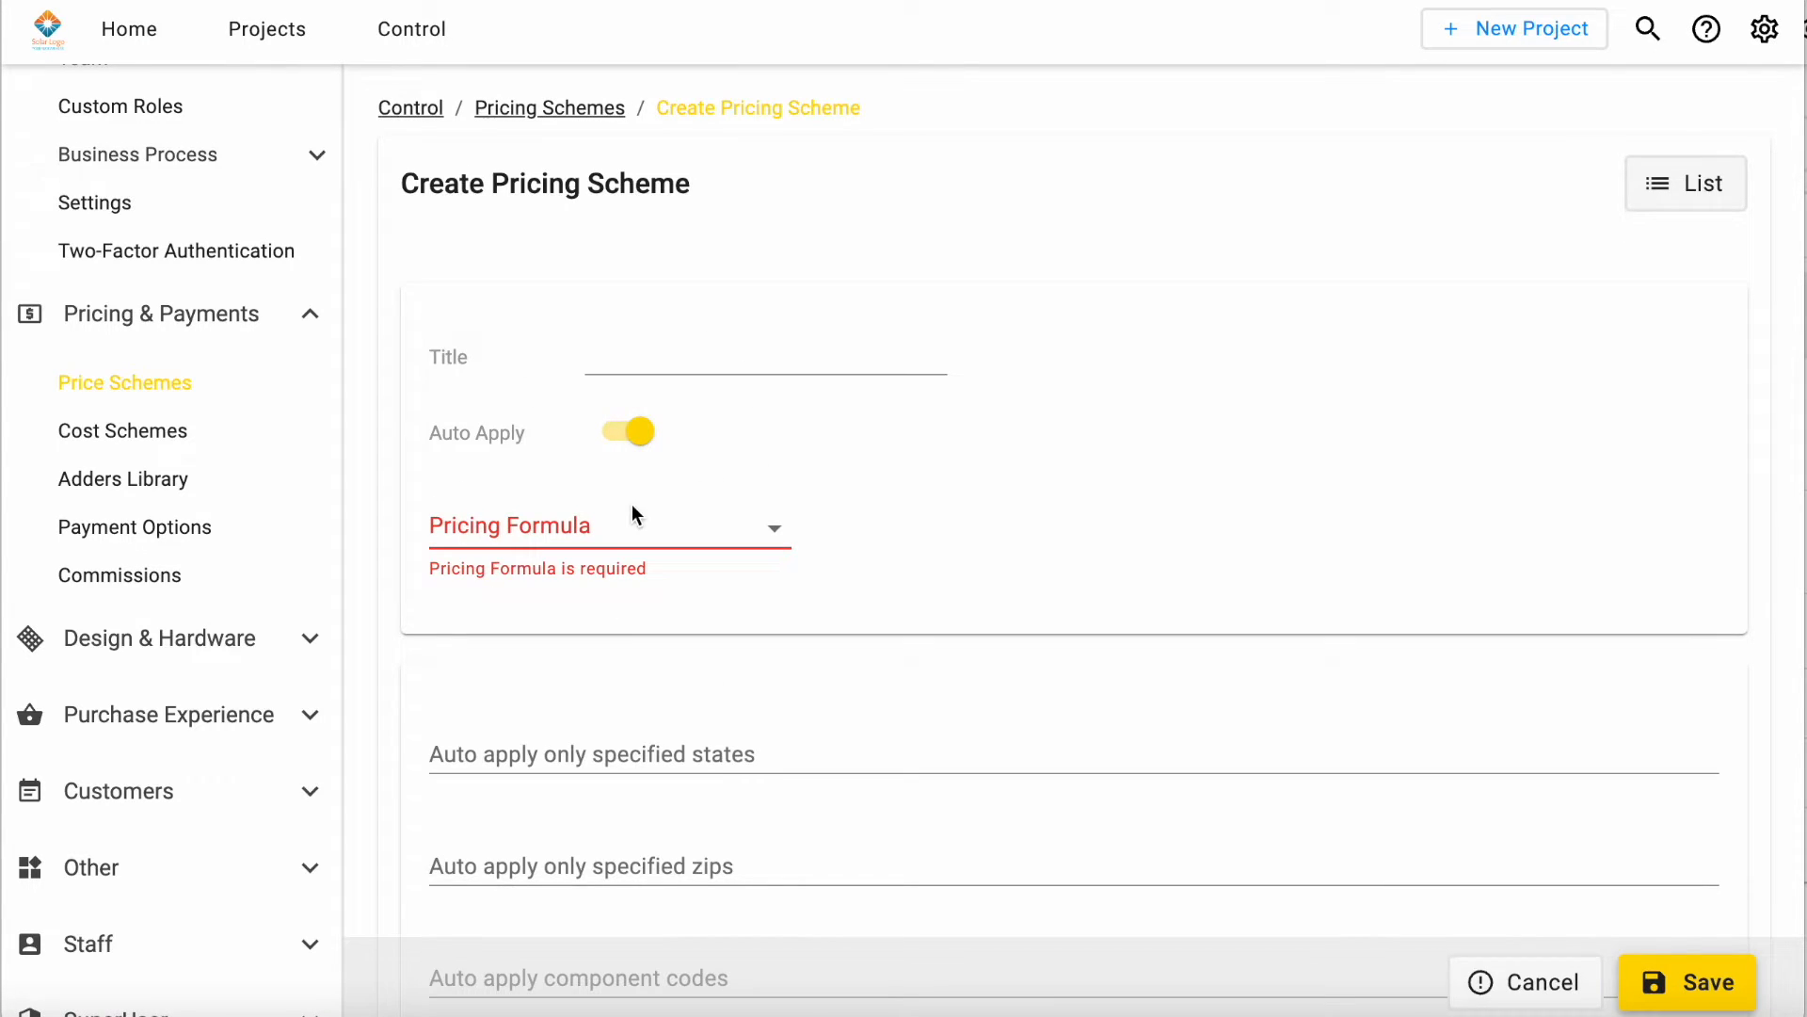
scroll(897, 640, down, 3)
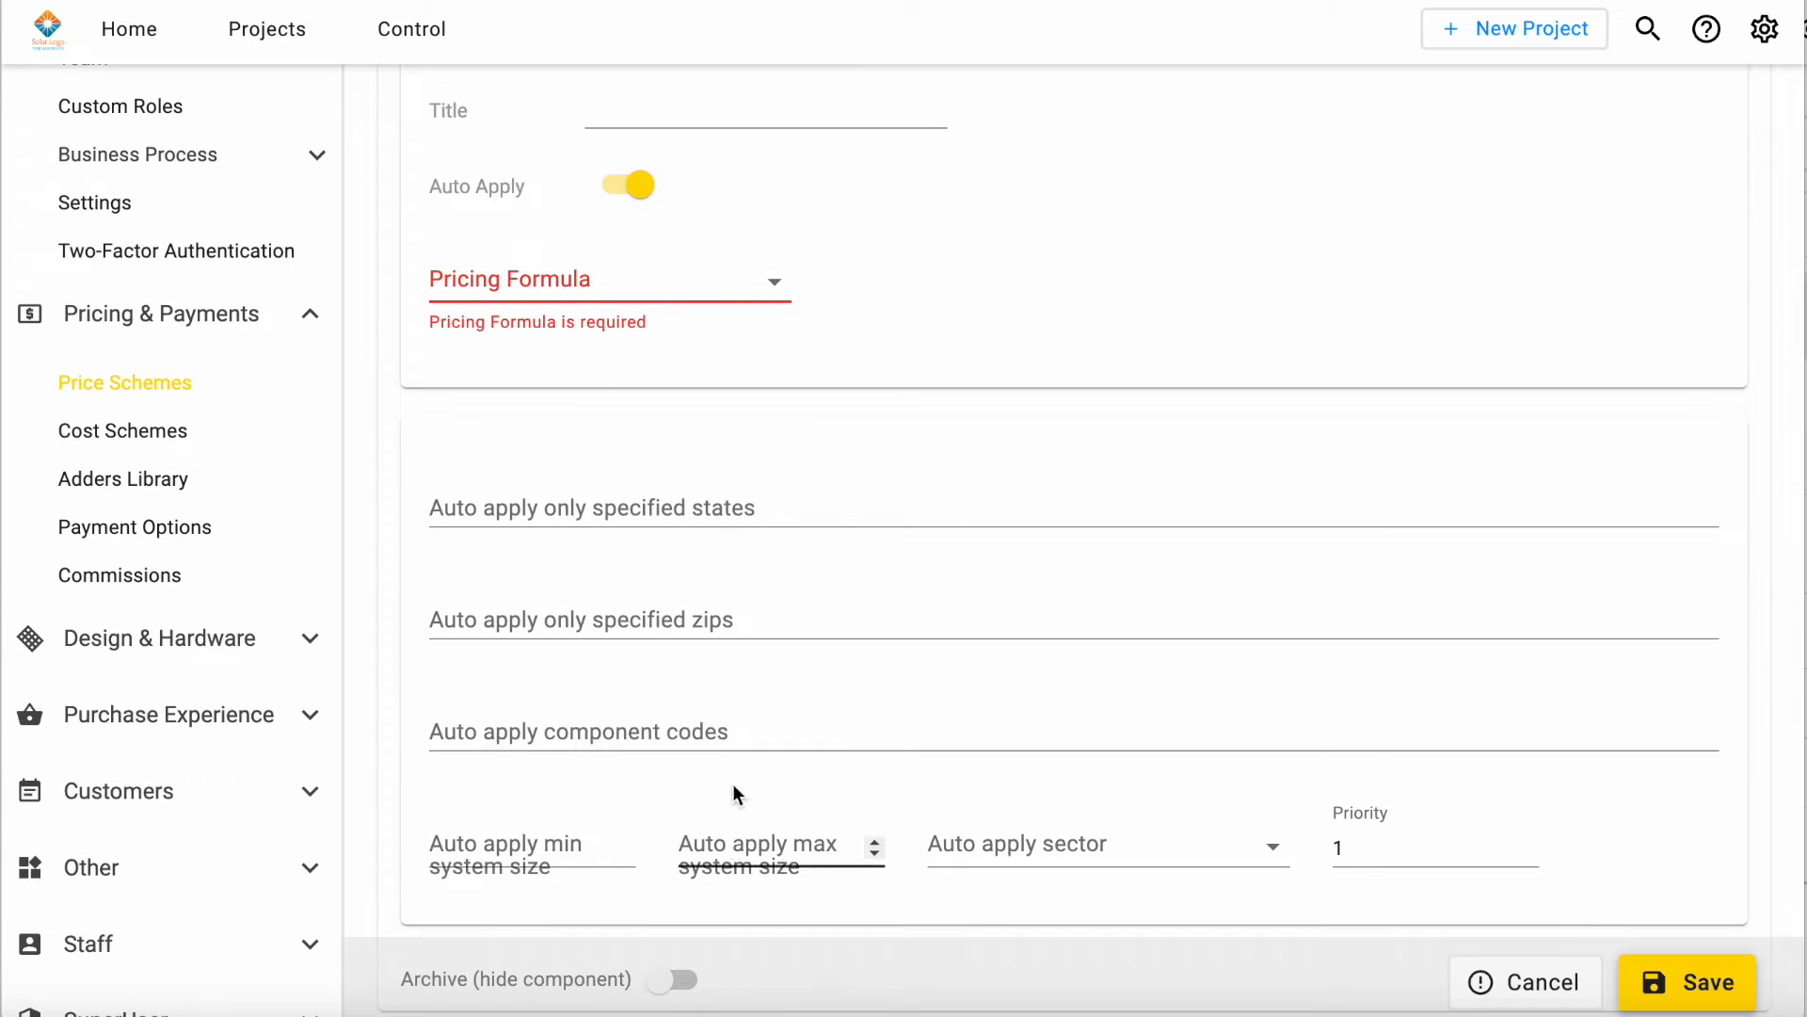
scroll(805, 703, down, 1)
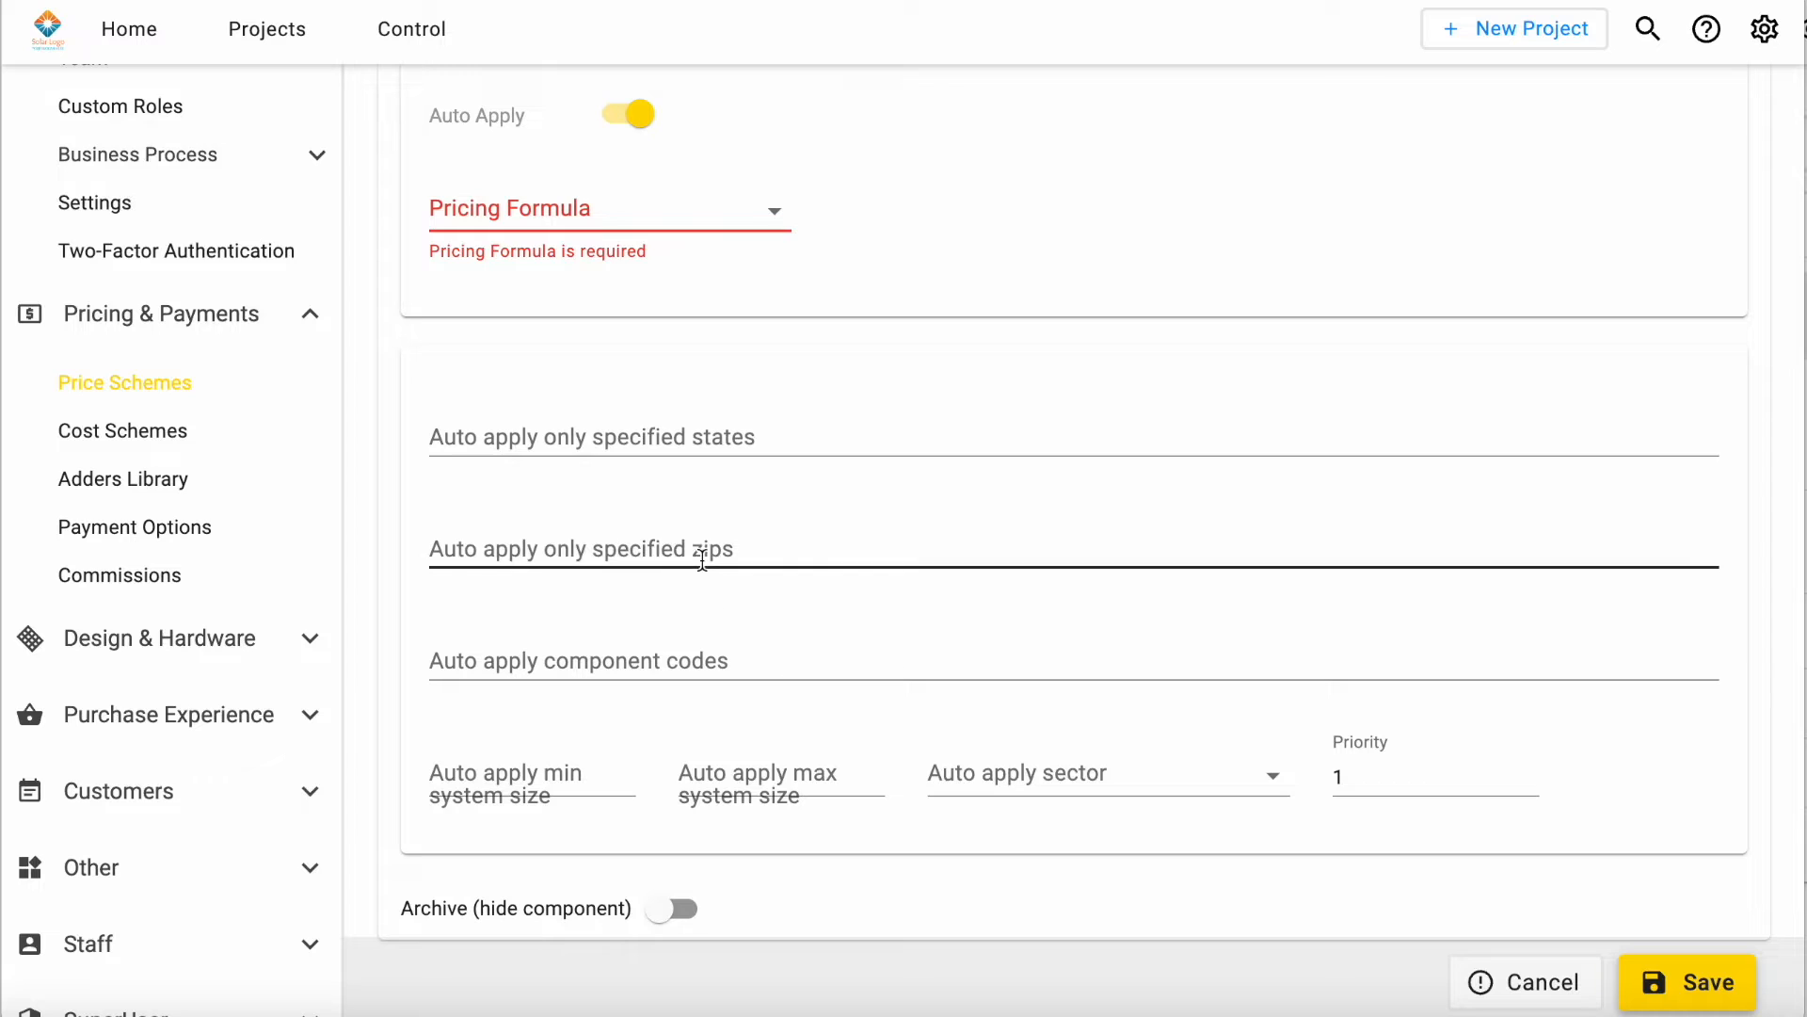
Step: View the company's costing schemes and its adders library
click(193, 451)
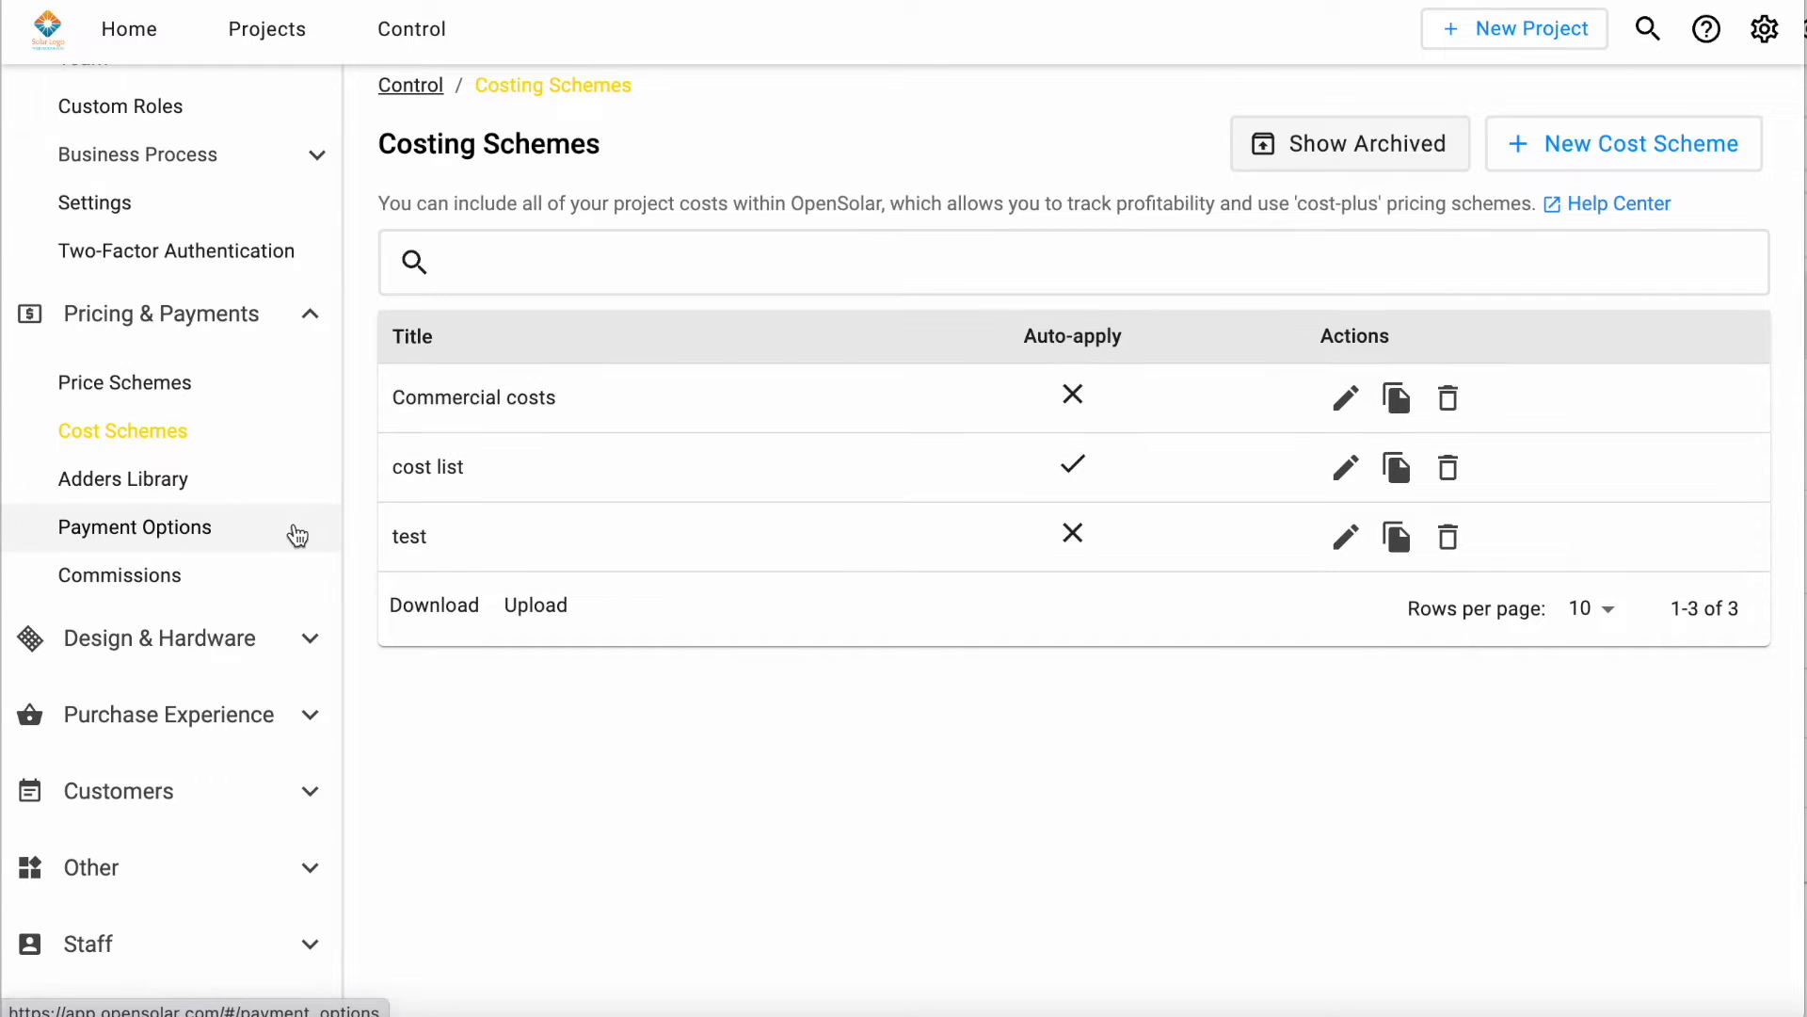
click(227, 506)
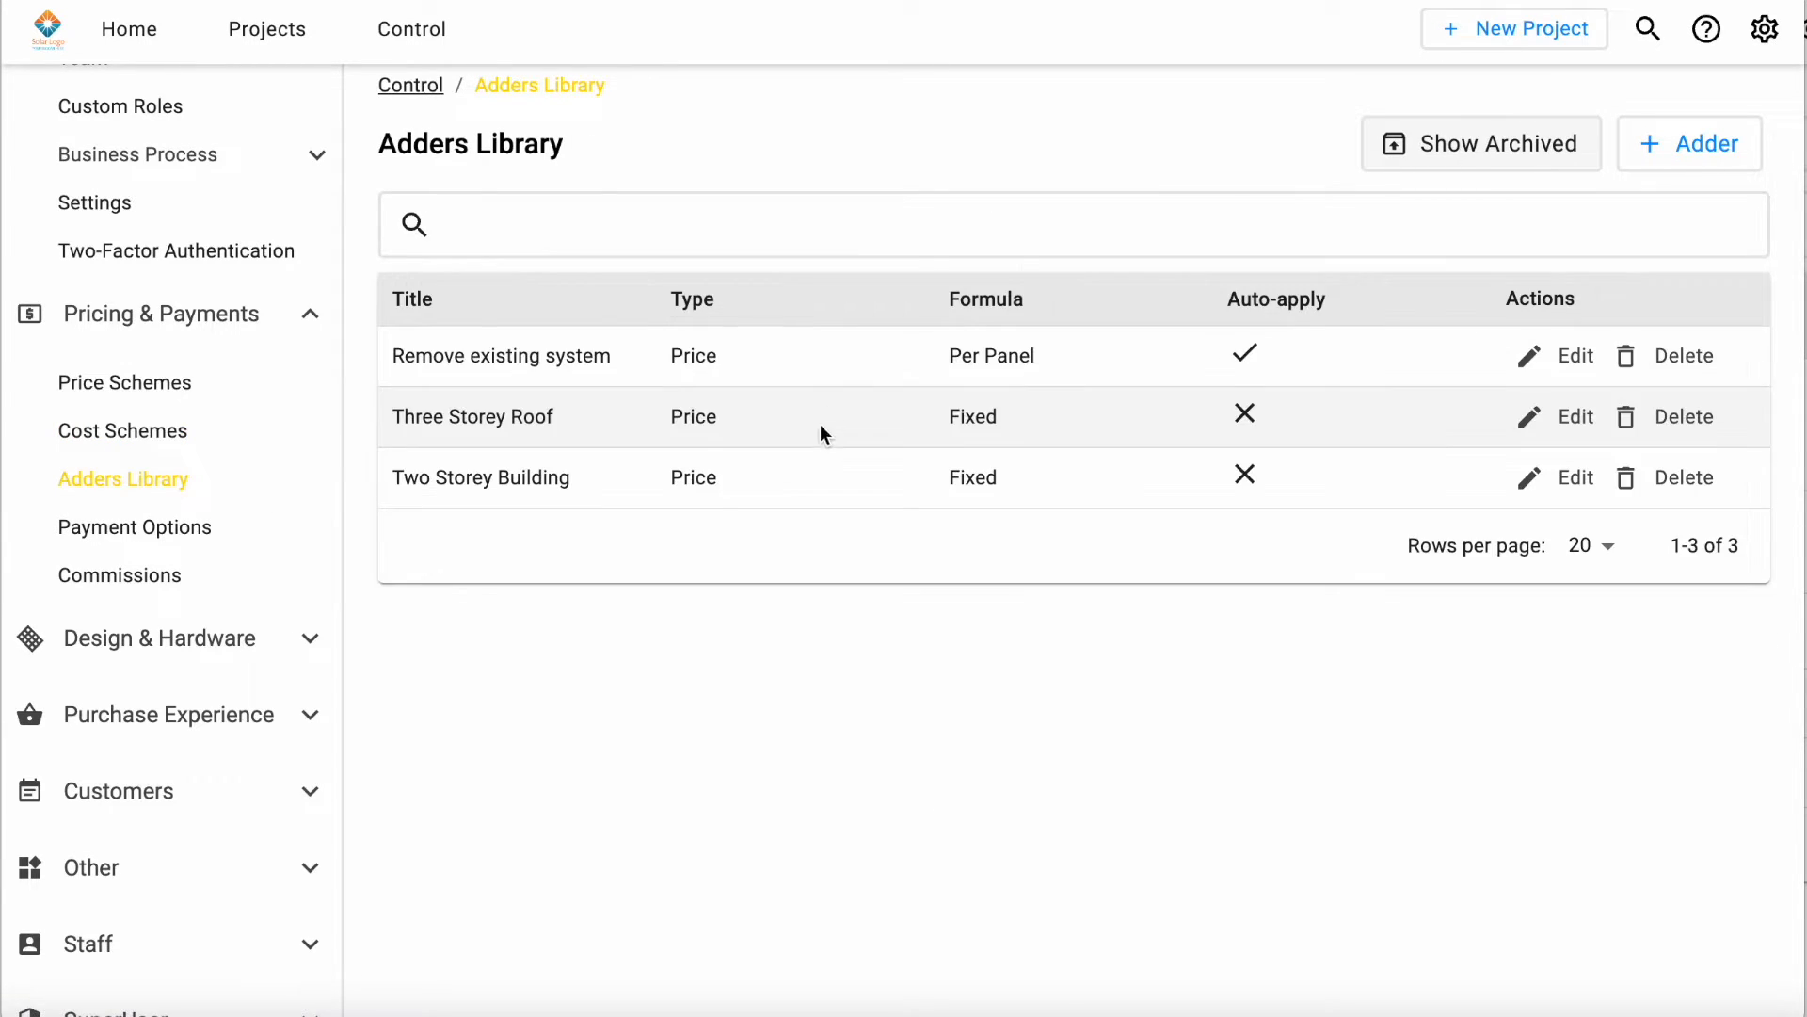
Step: Start a new adder, turn on its auto-apply and review the auto-apply settings
click(1697, 157)
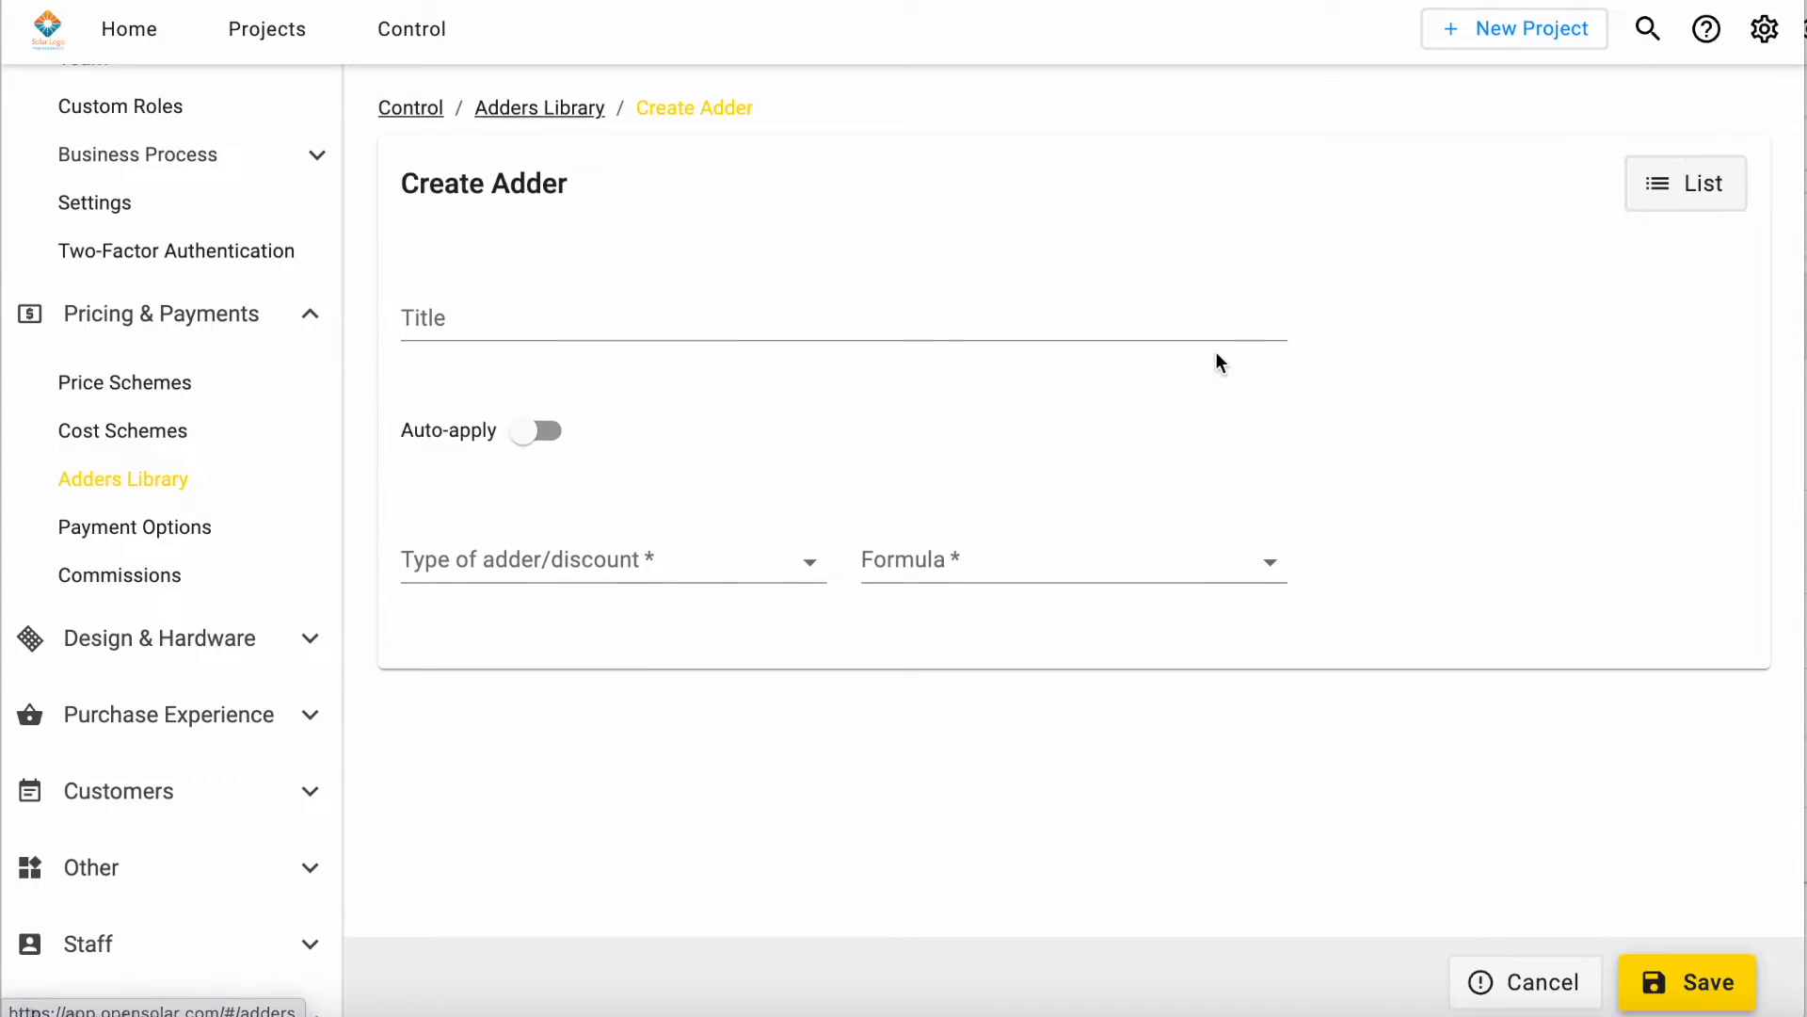
click(525, 433)
scroll(850, 672, down, 3)
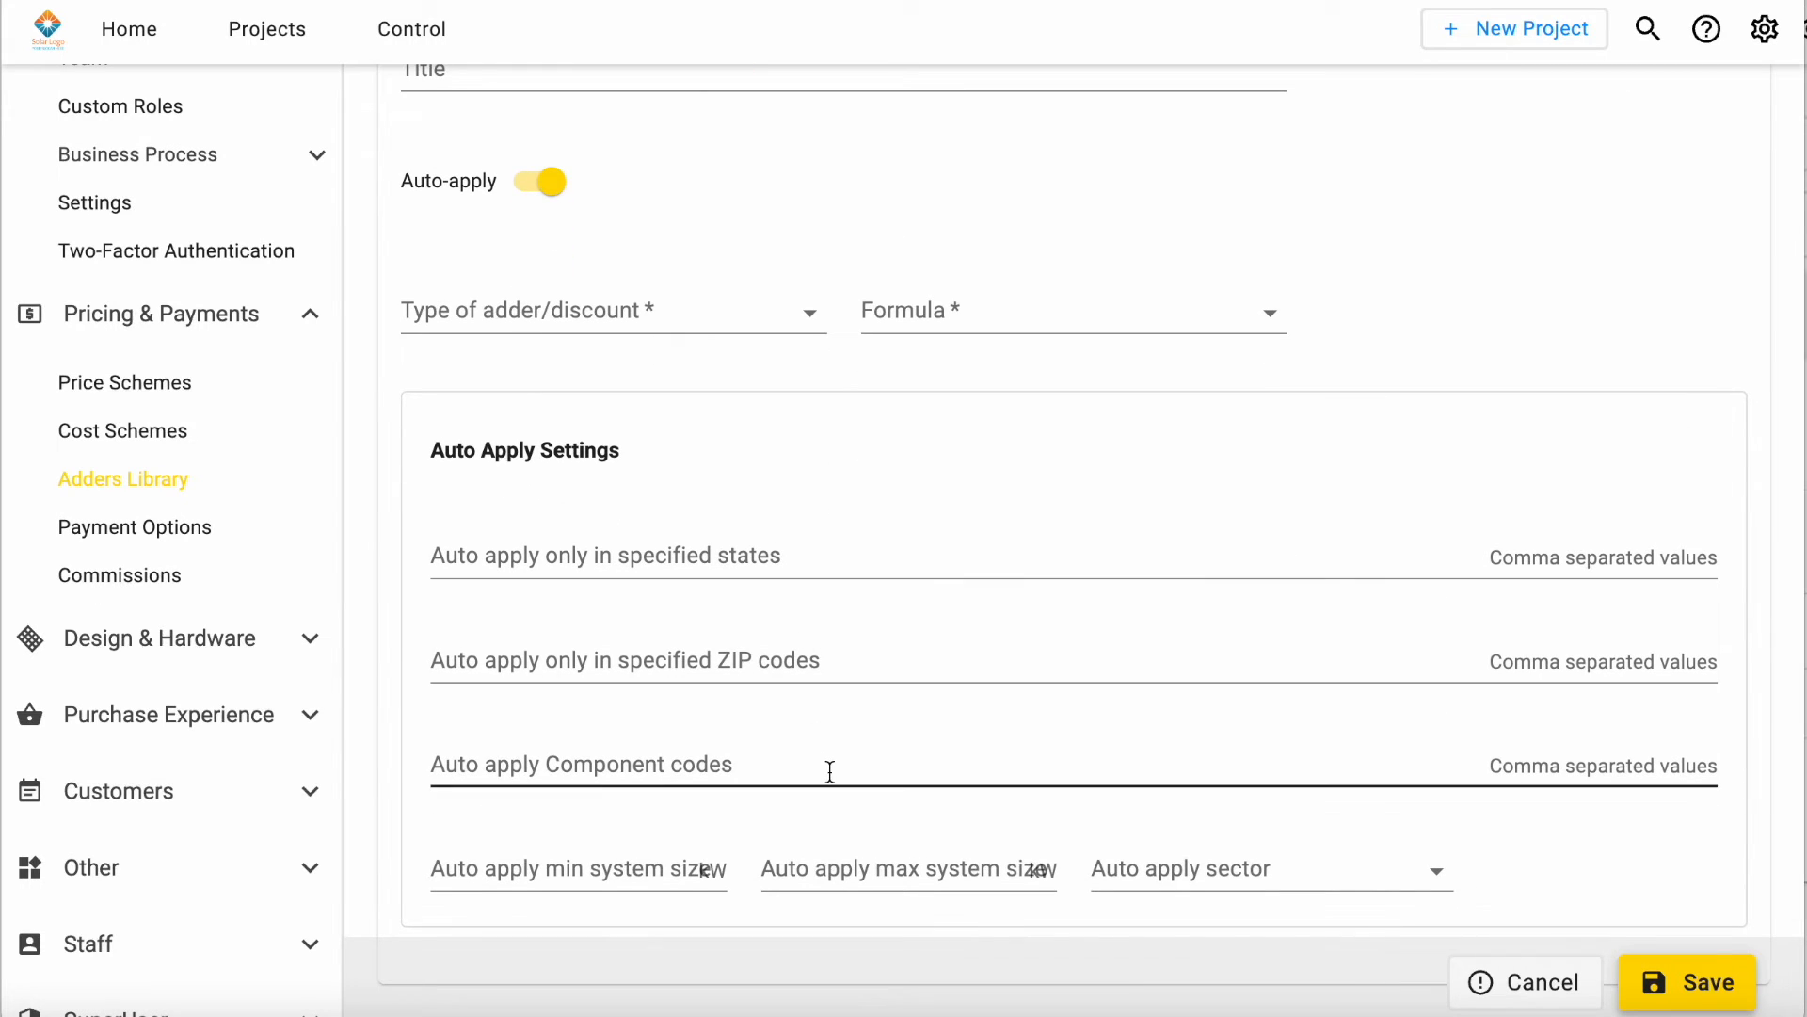
scroll(354, 556, down, 2)
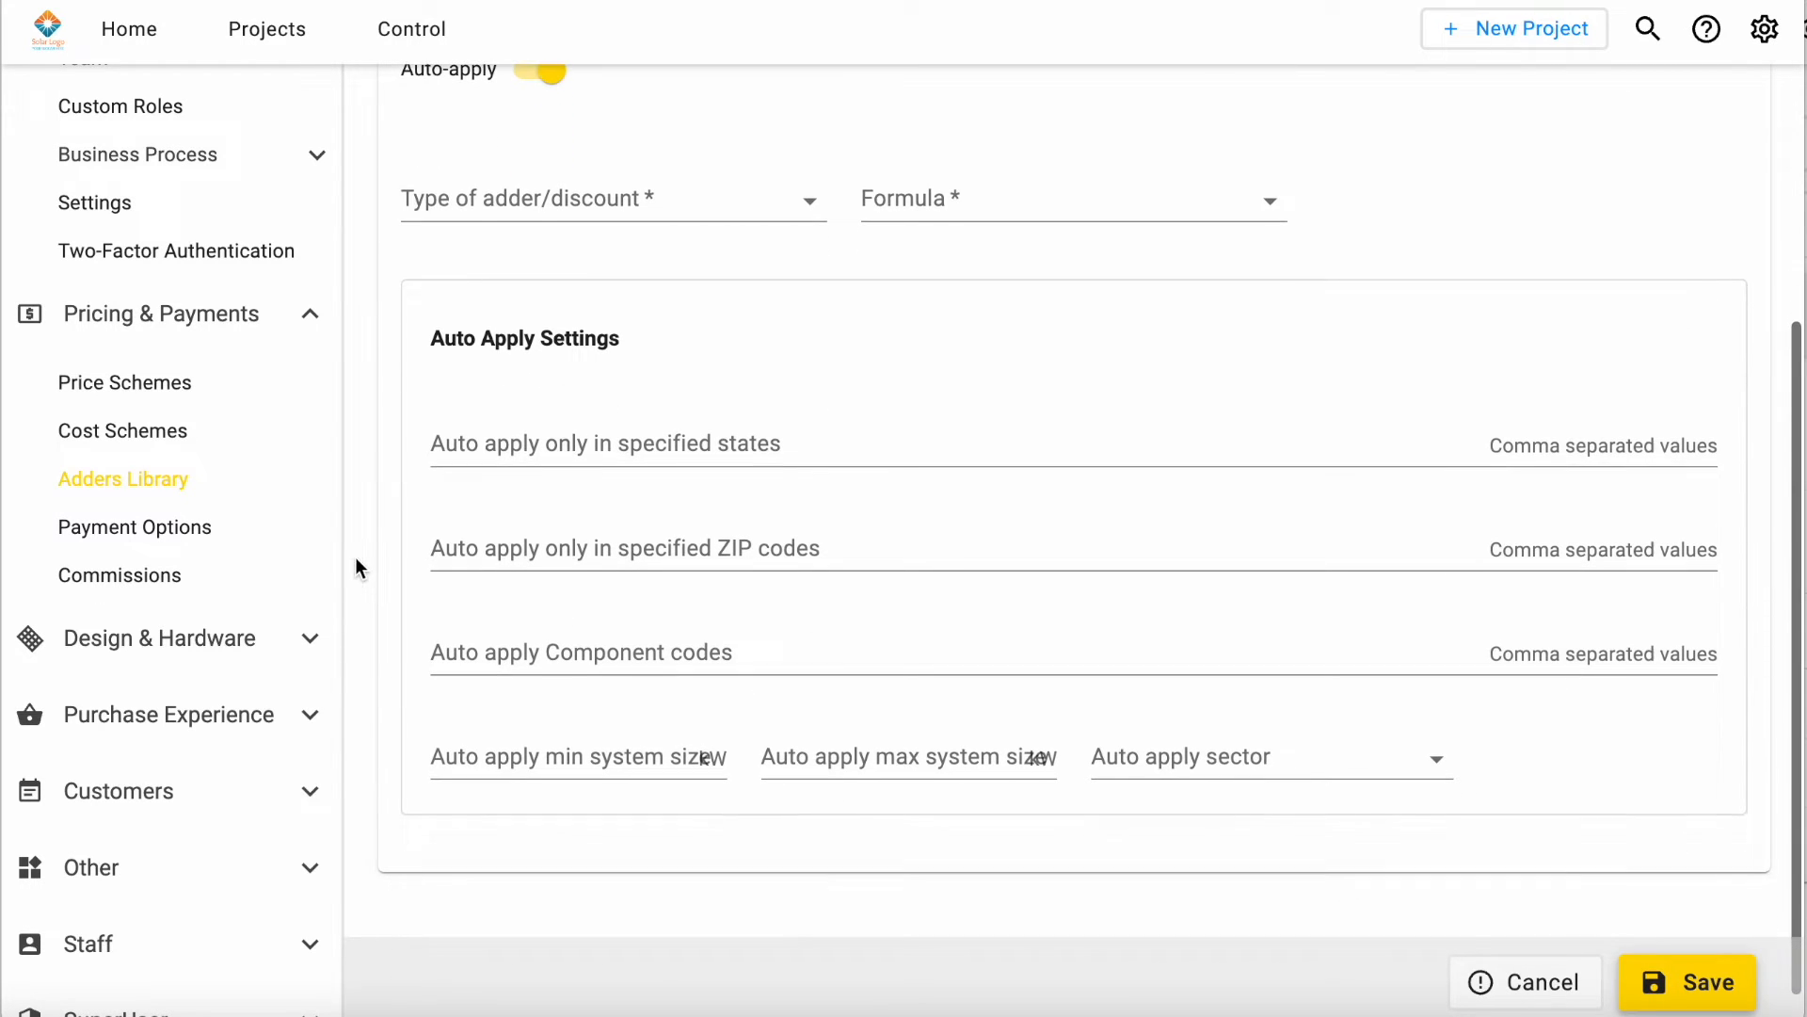
Step: Open the design and hardware settings and look through the list of active modules
click(264, 638)
scroll(263, 638, down, 3)
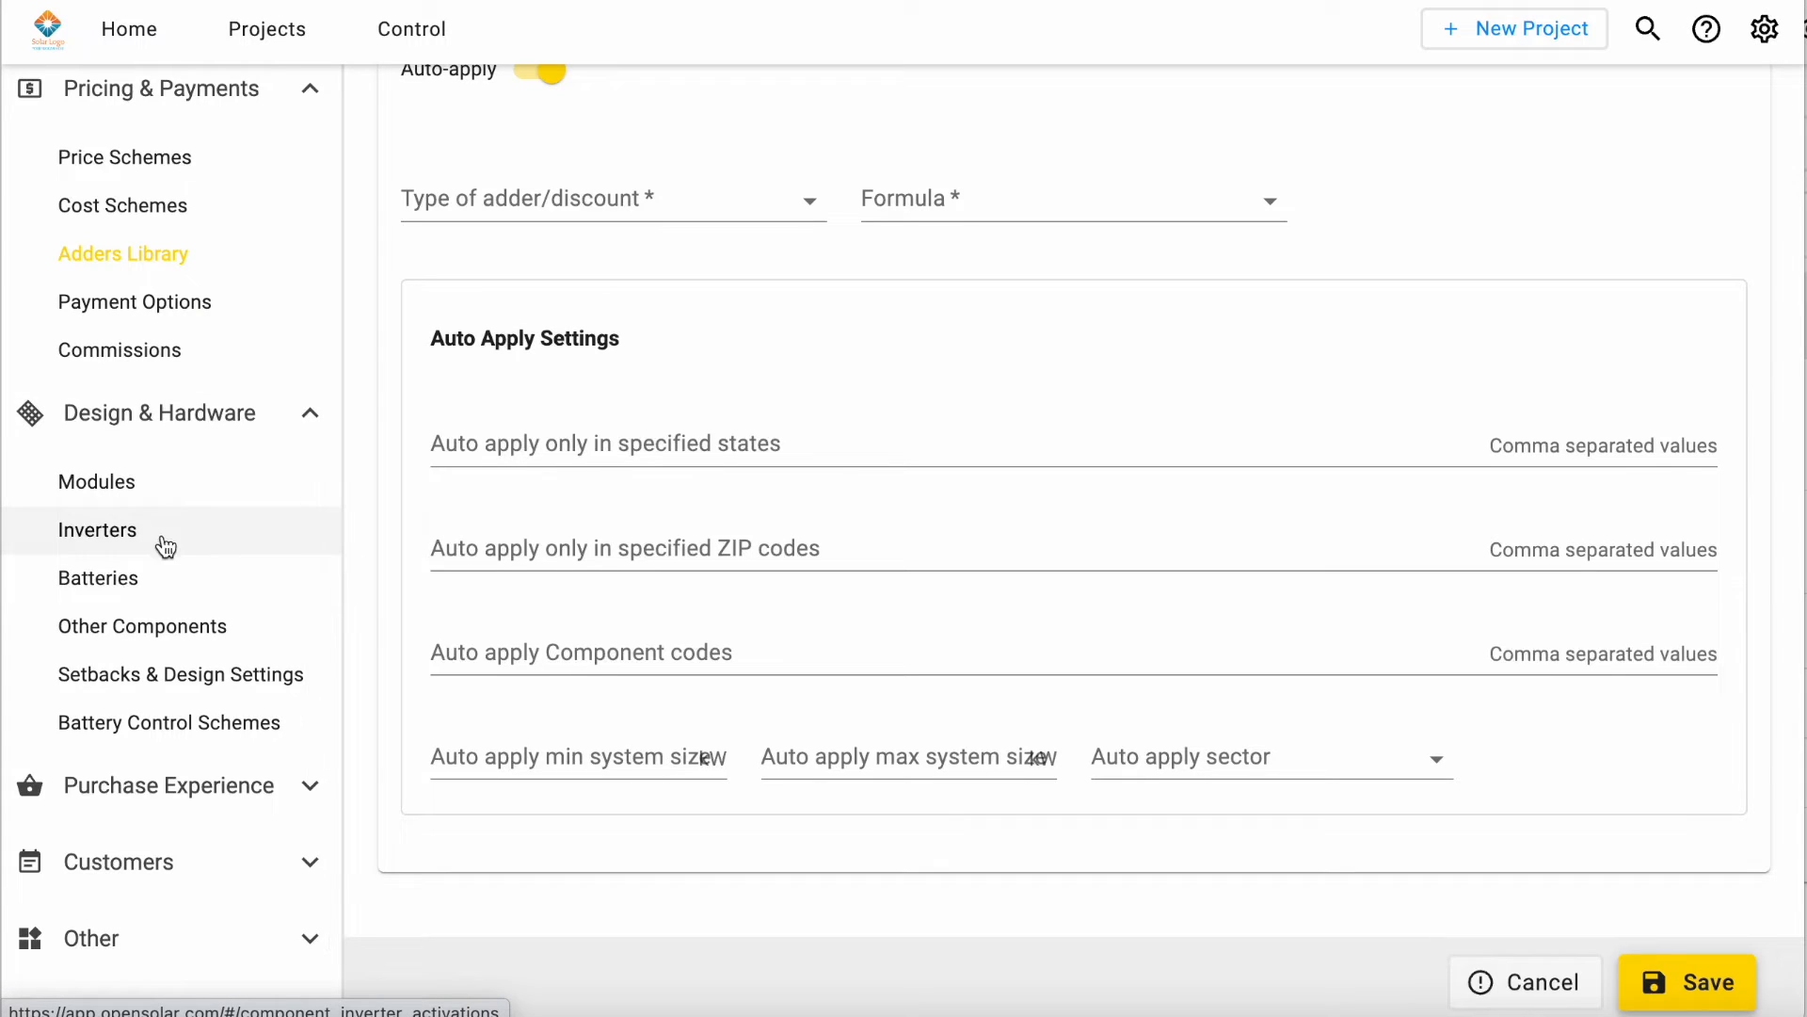
click(97, 482)
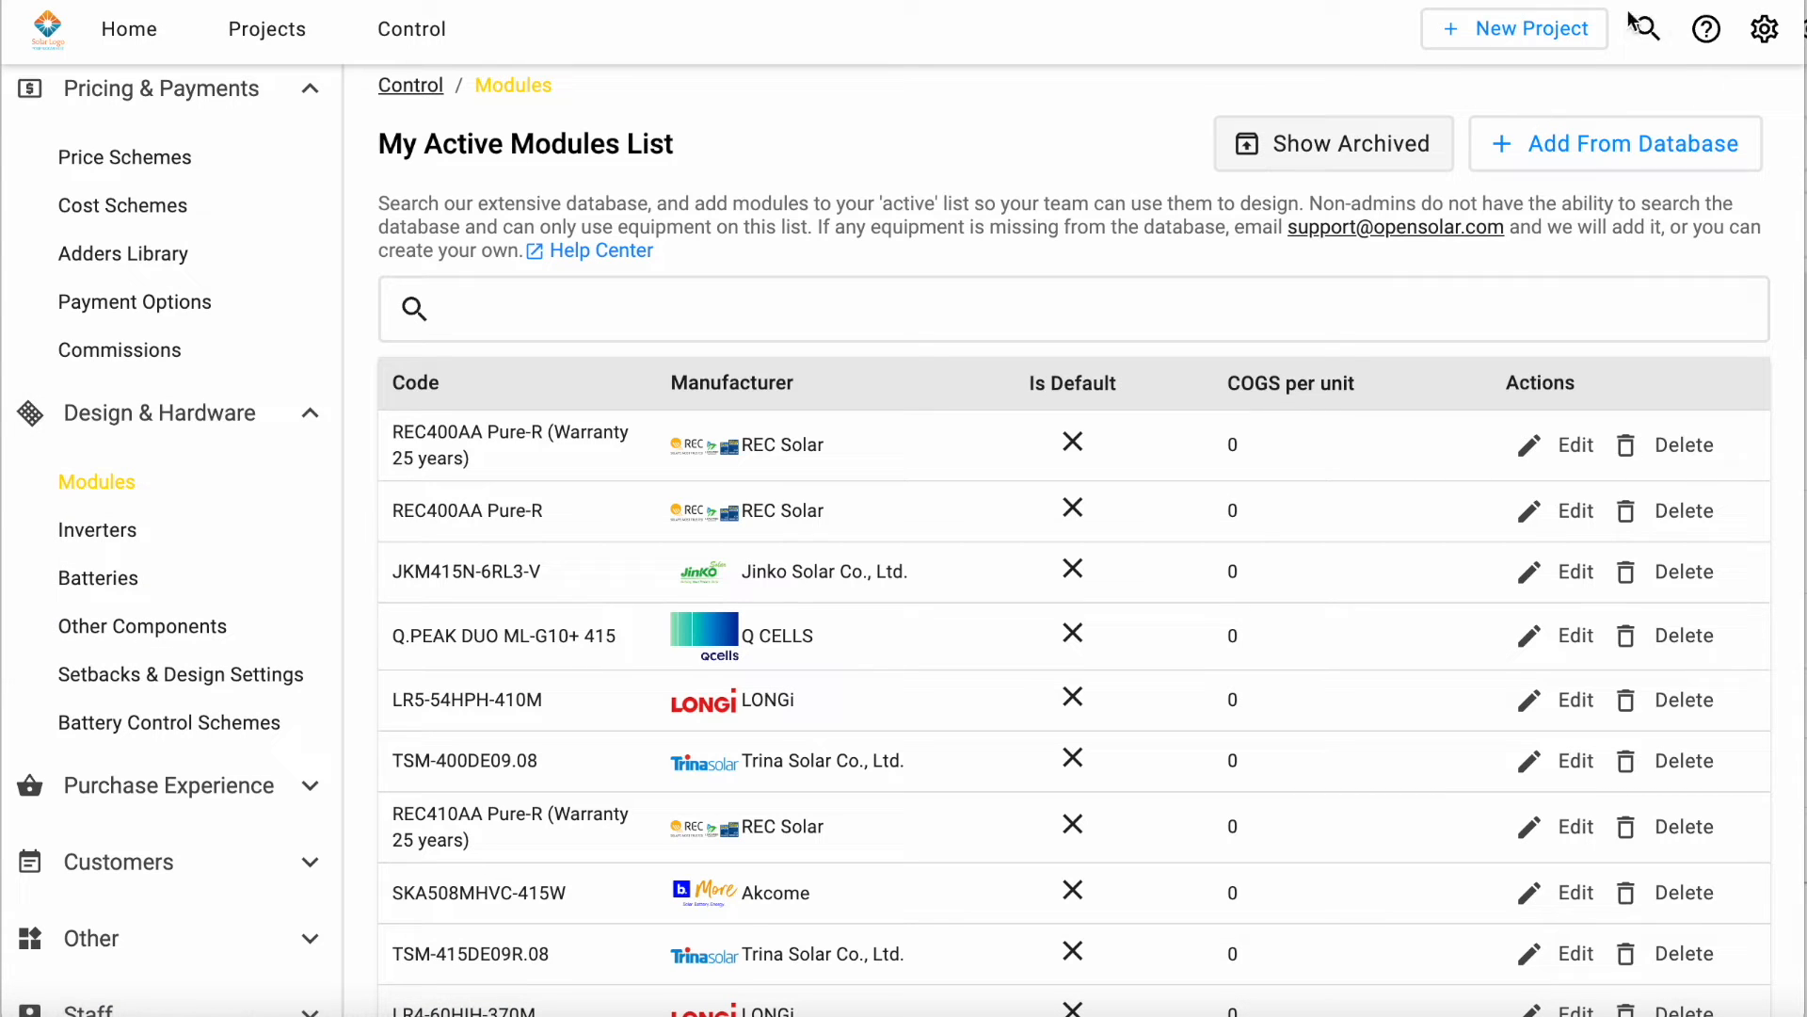
scroll(1431, 438, down, 1)
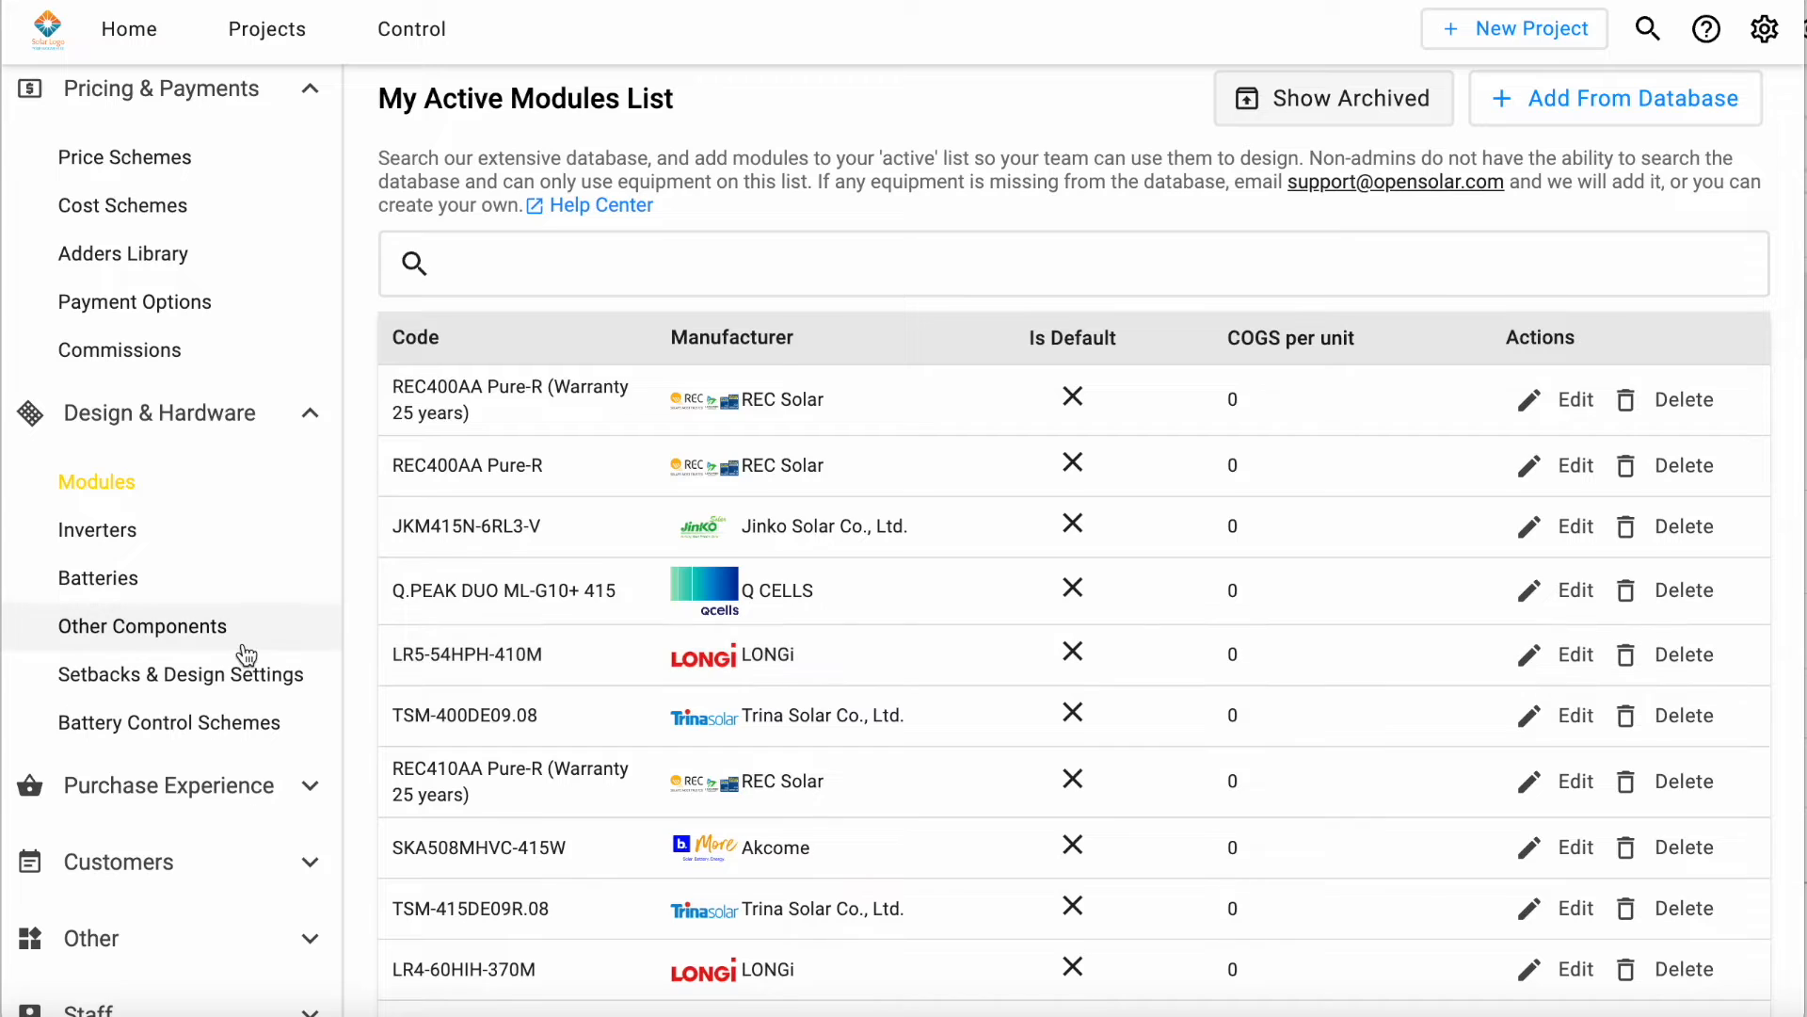
Step: Open the Residential template from the proposal templates list and expand its proposal settings
scroll(246, 656, down, 2)
click(247, 668)
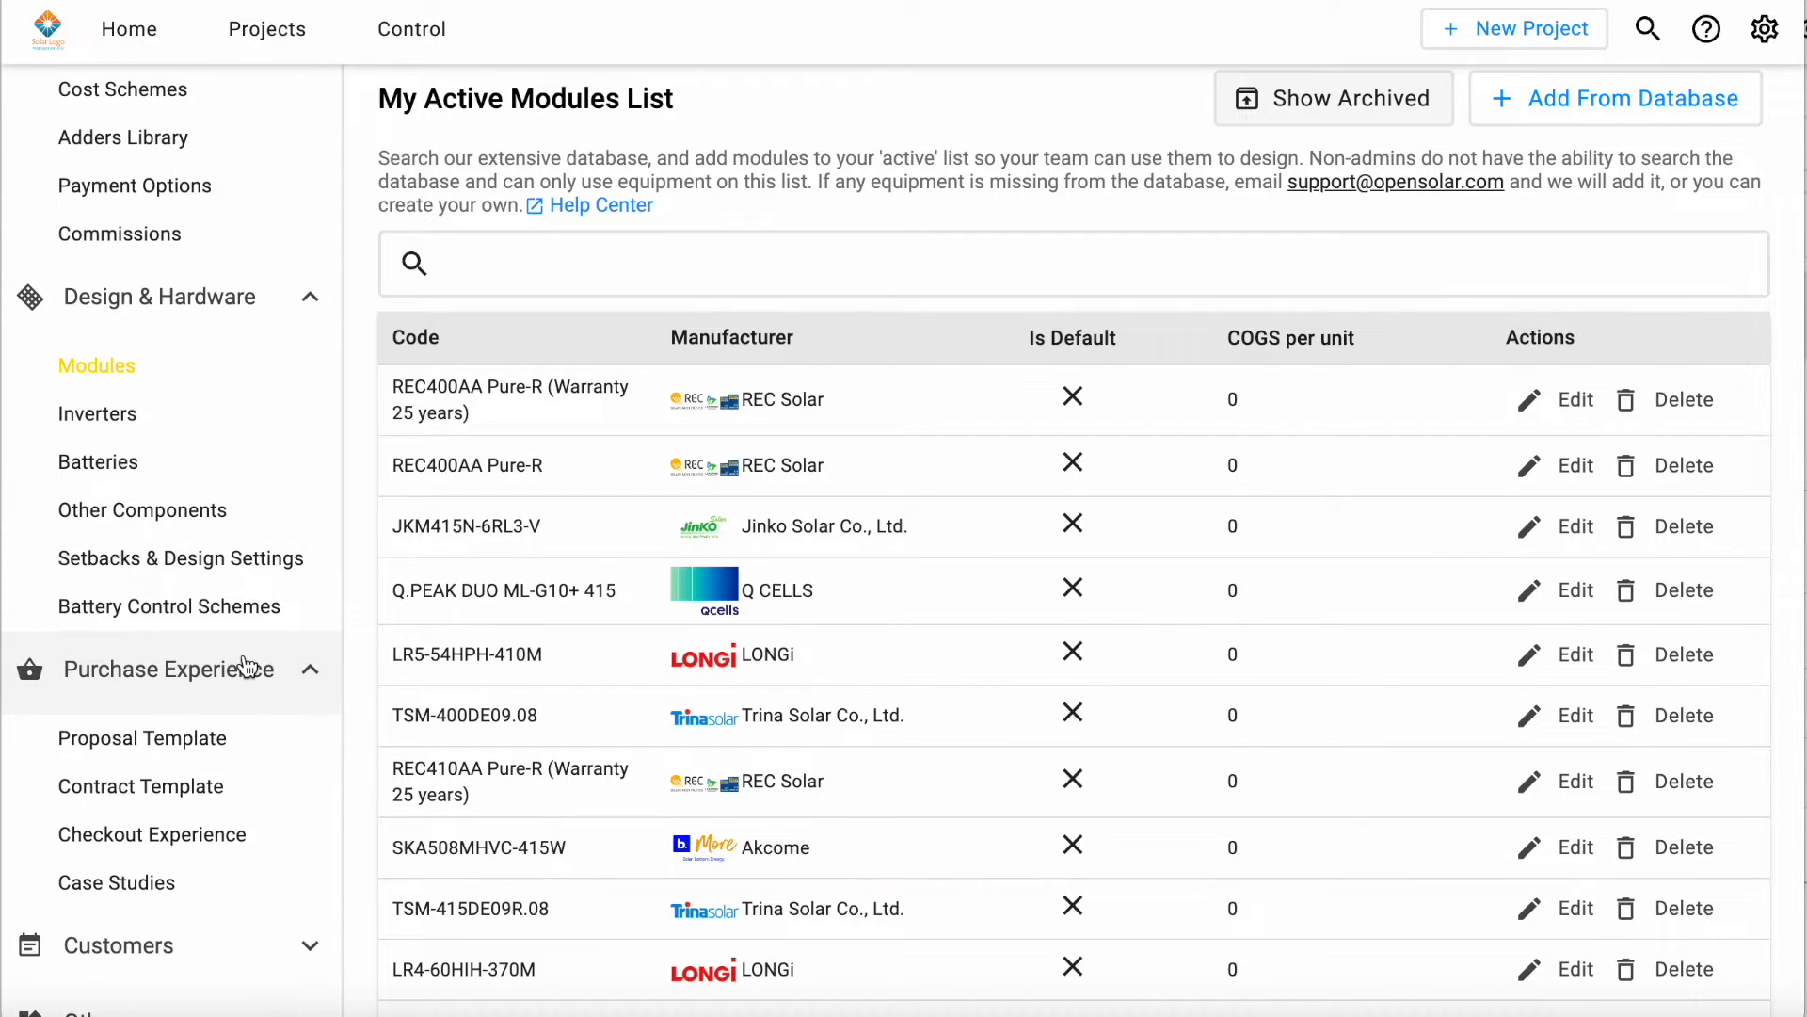
scroll(247, 668, down, 3)
click(131, 563)
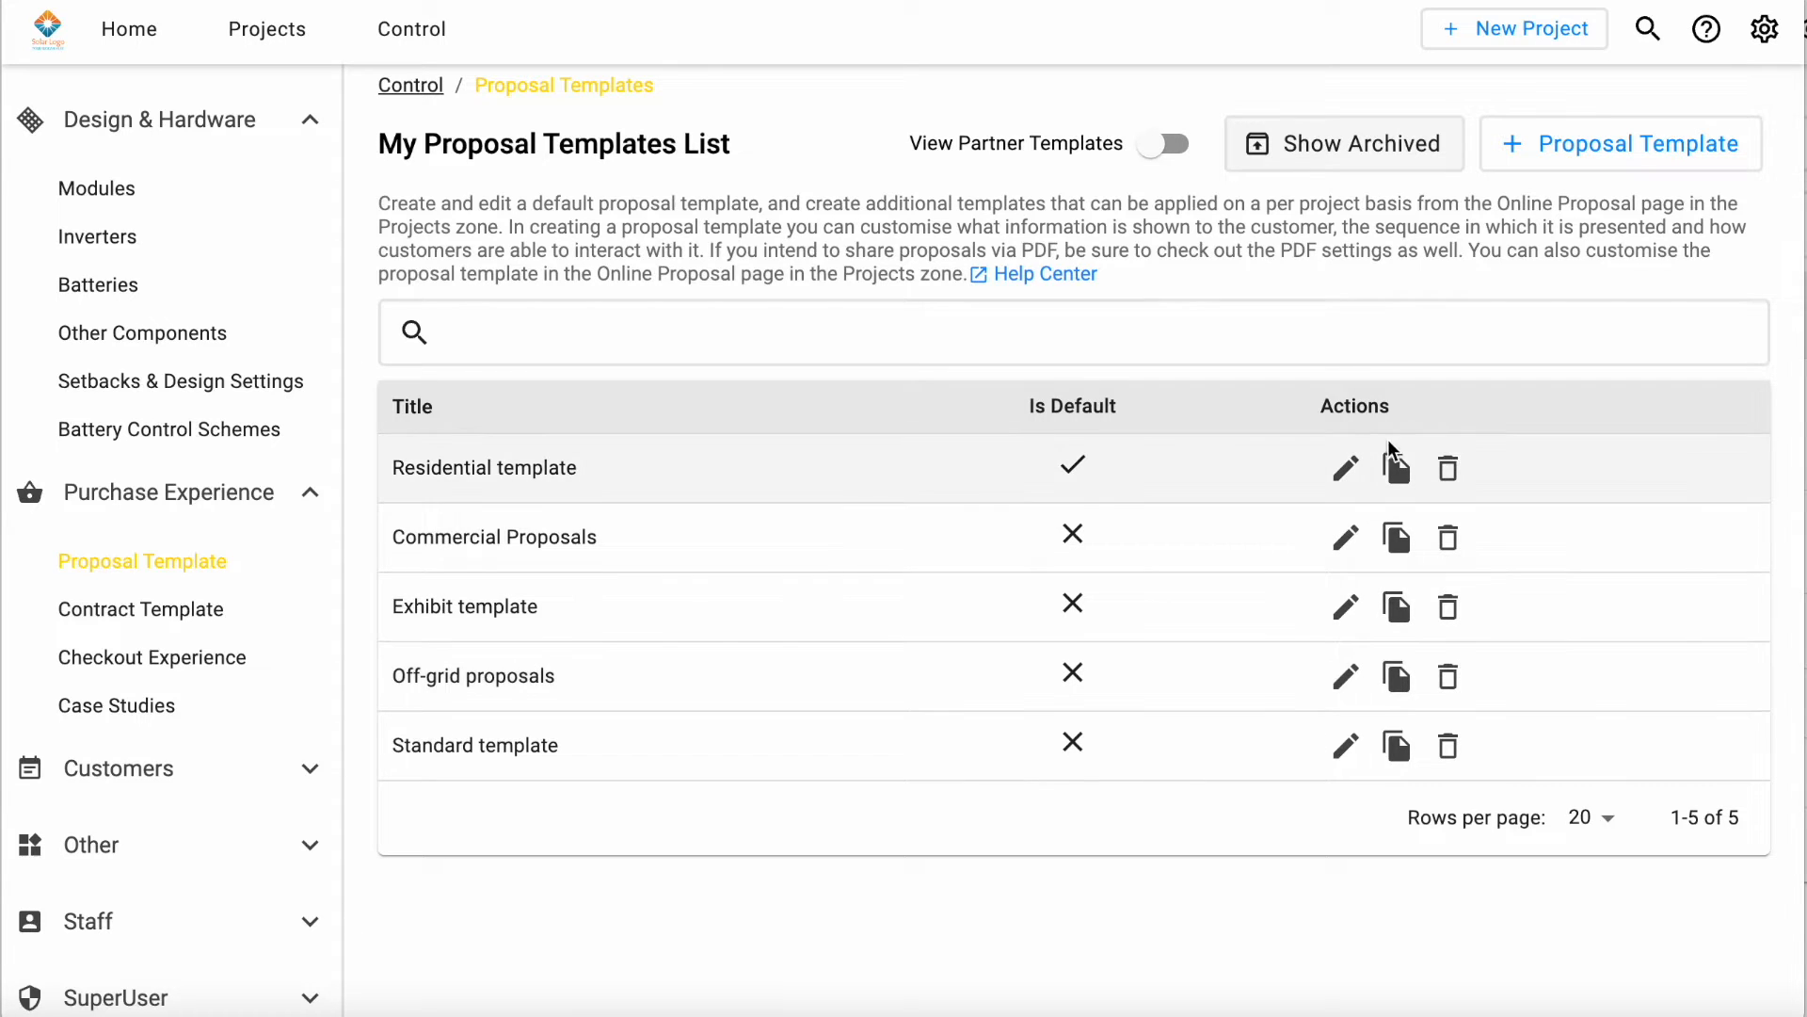
click(1346, 467)
scroll(1318, 527, down, 3)
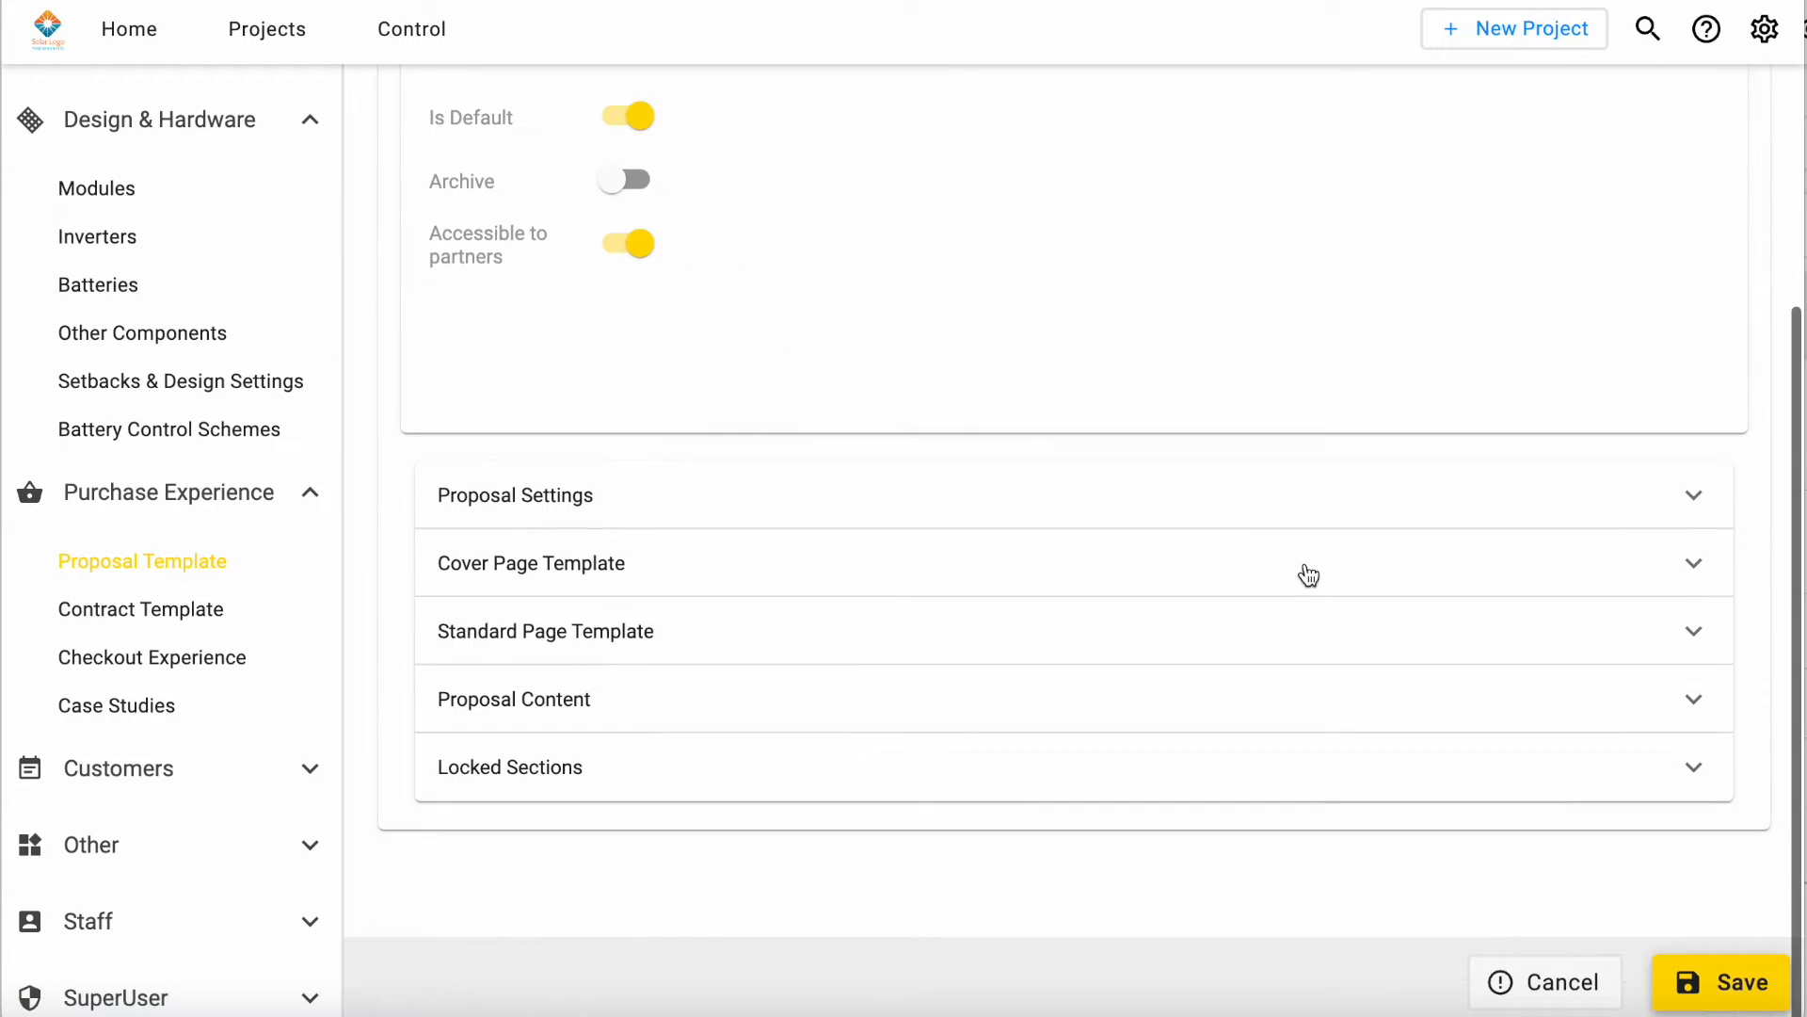
click(1198, 512)
scroll(1199, 509, down, 5)
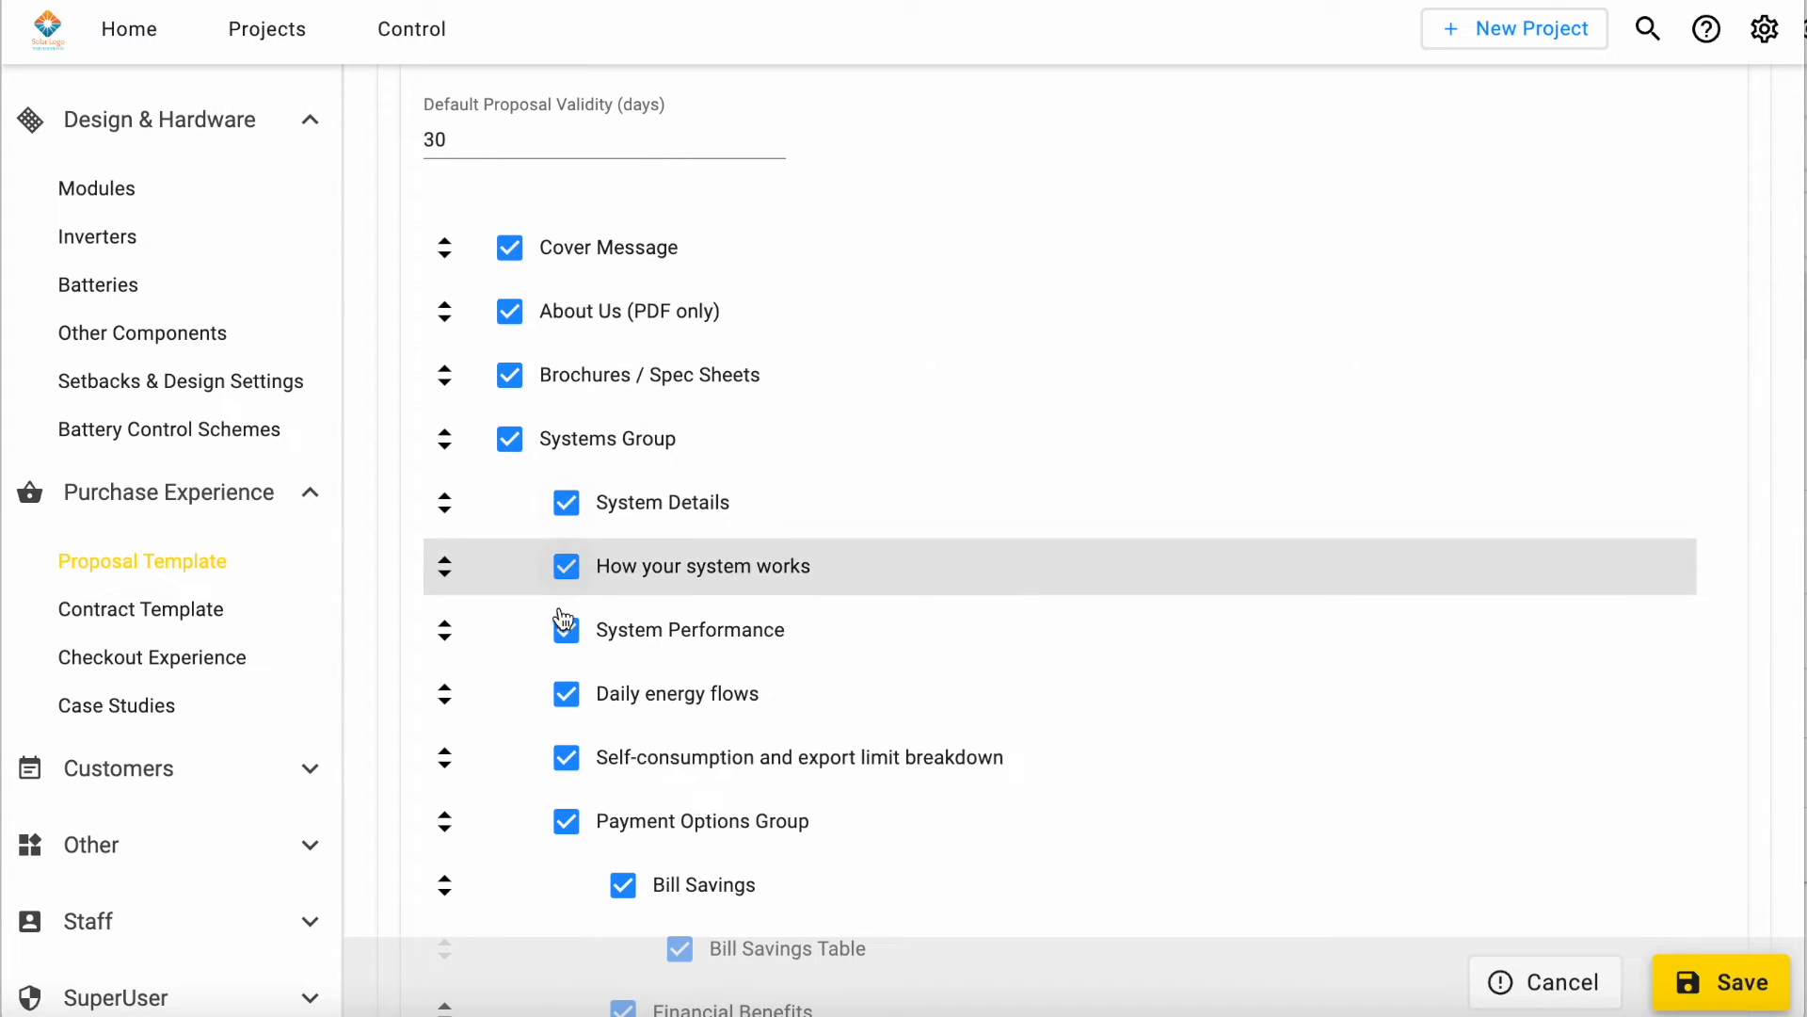
Step: Switch the System Performance section off and on, and move "How your system works" below it and back up
scroll(590, 783, down, 2)
click(563, 516)
click(566, 518)
click(445, 494)
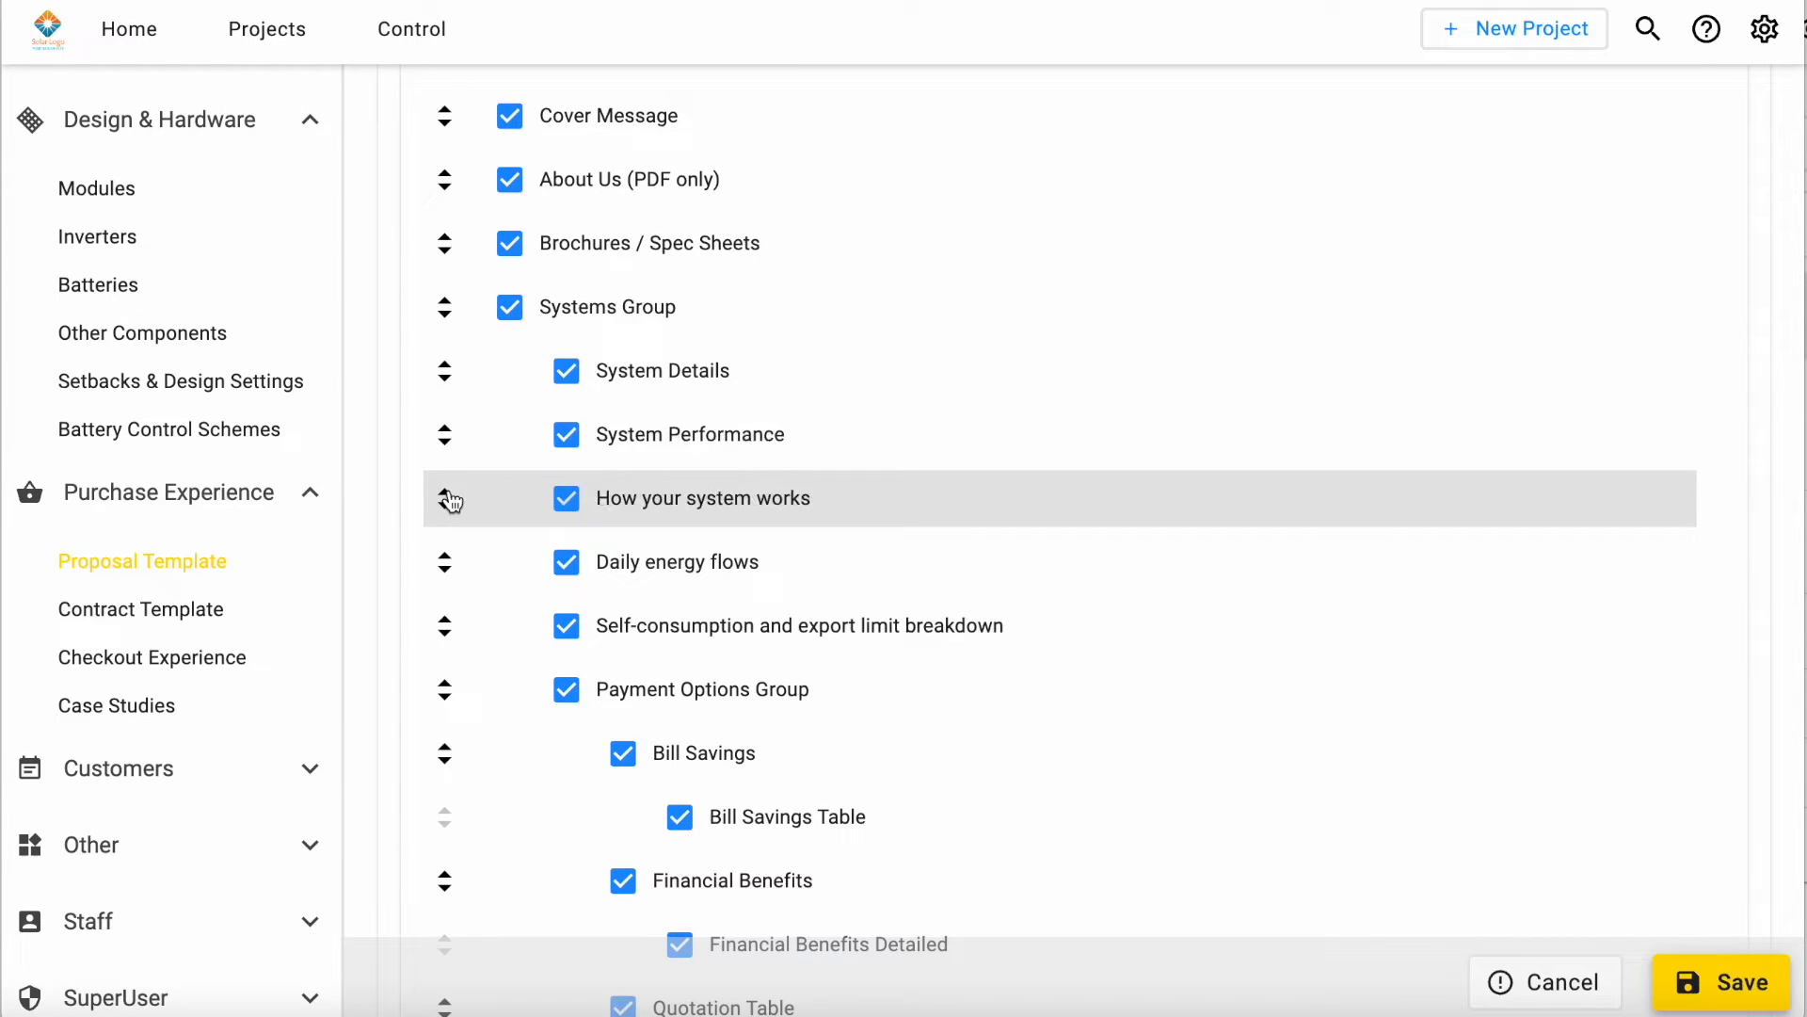
click(444, 445)
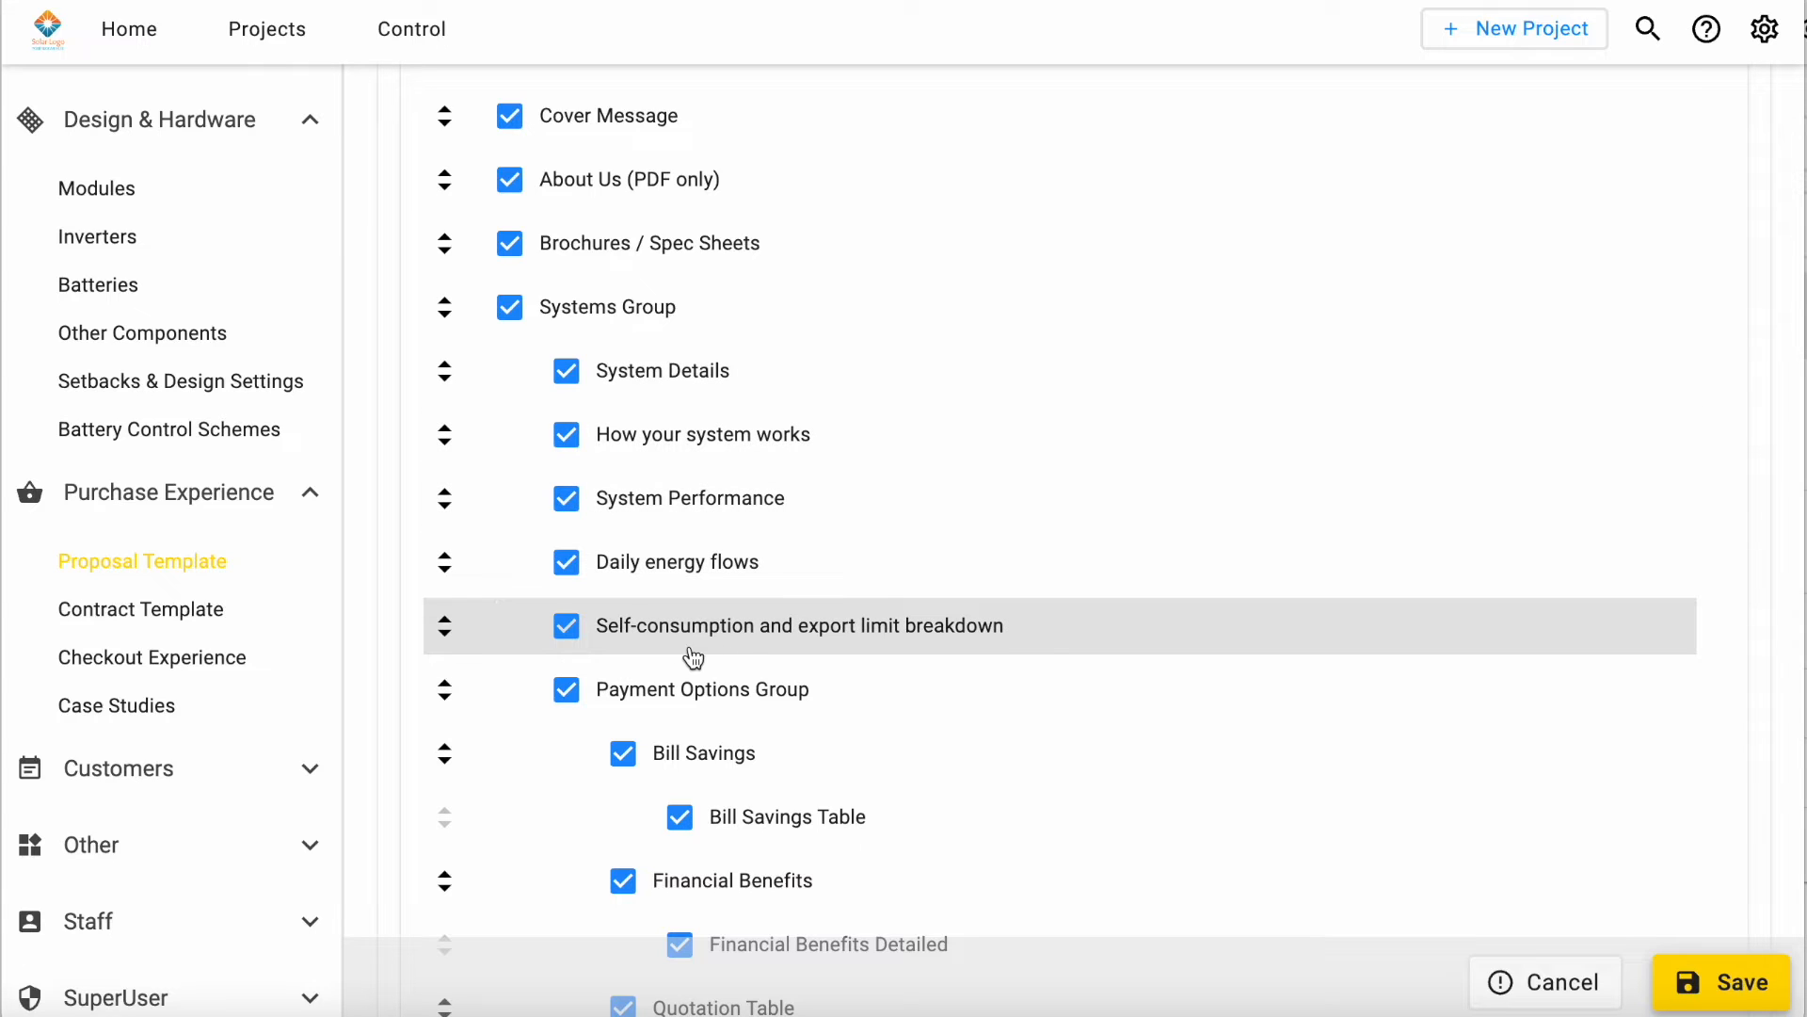
Step: Review the template's featured figures, business video, PDF content and exhibit settings
scroll(1043, 635, down, 5)
scroll(1043, 635, down, 10)
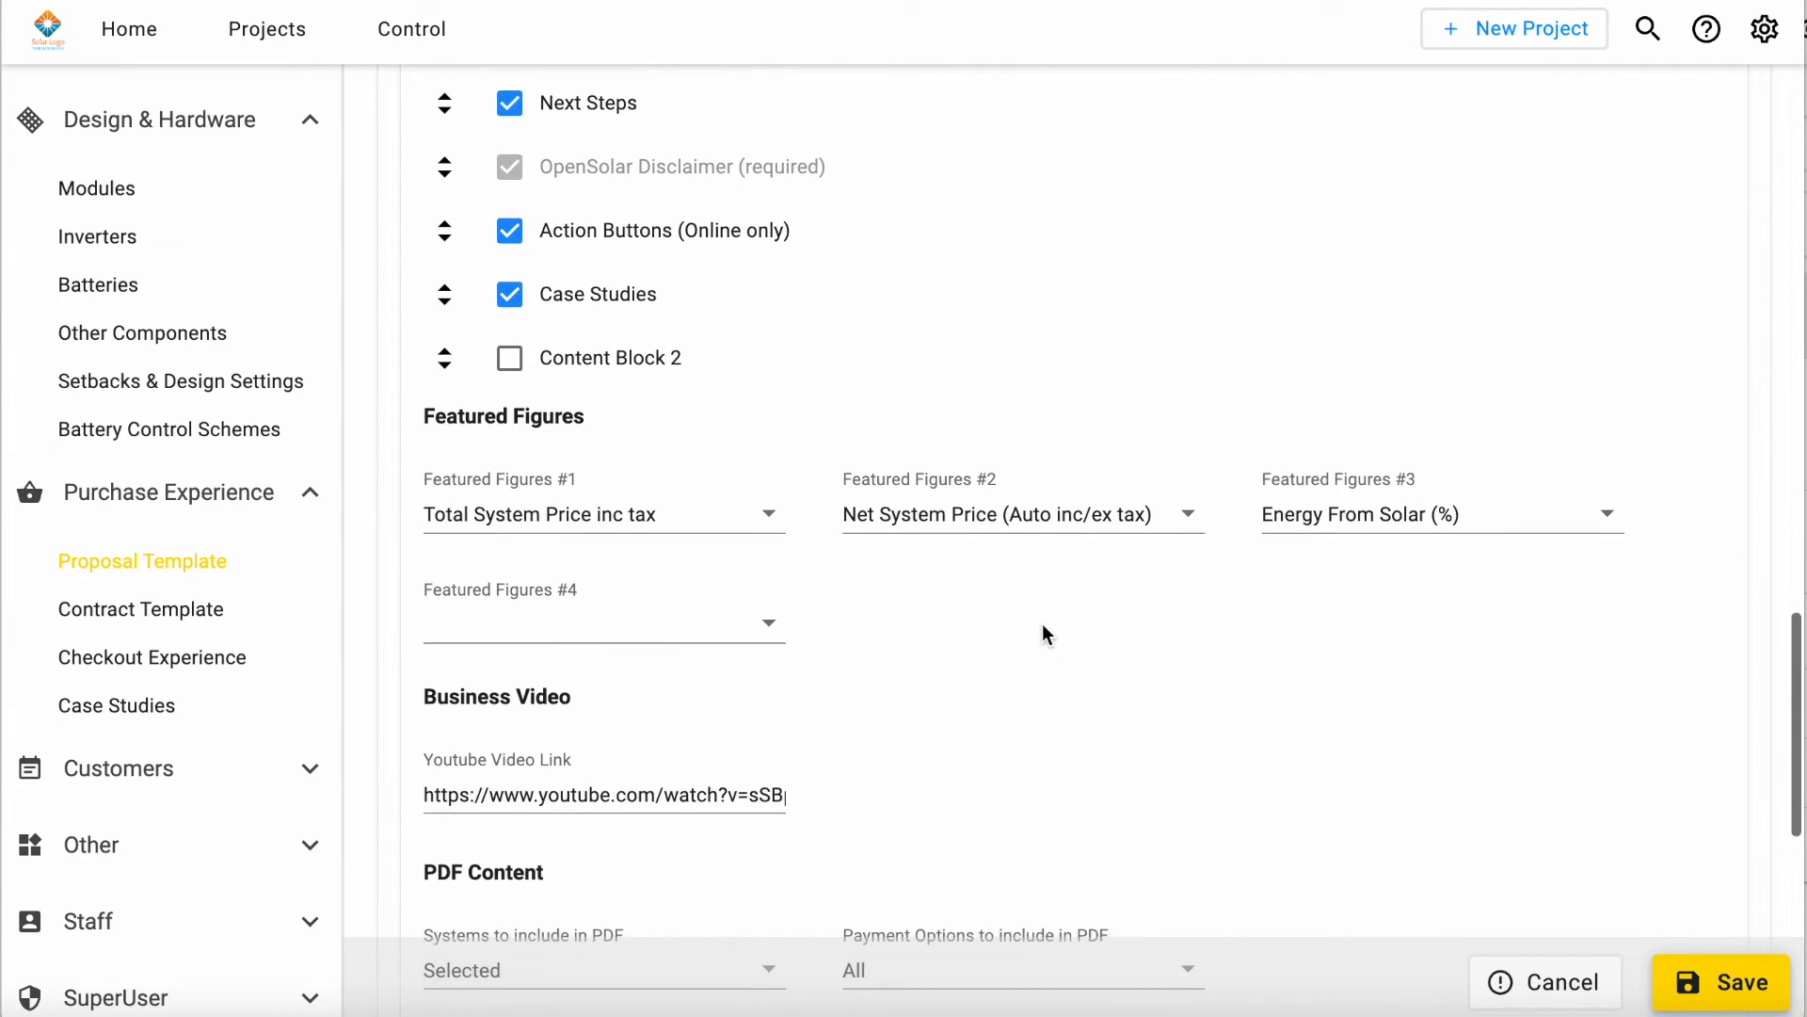
scroll(1043, 634, down, 6)
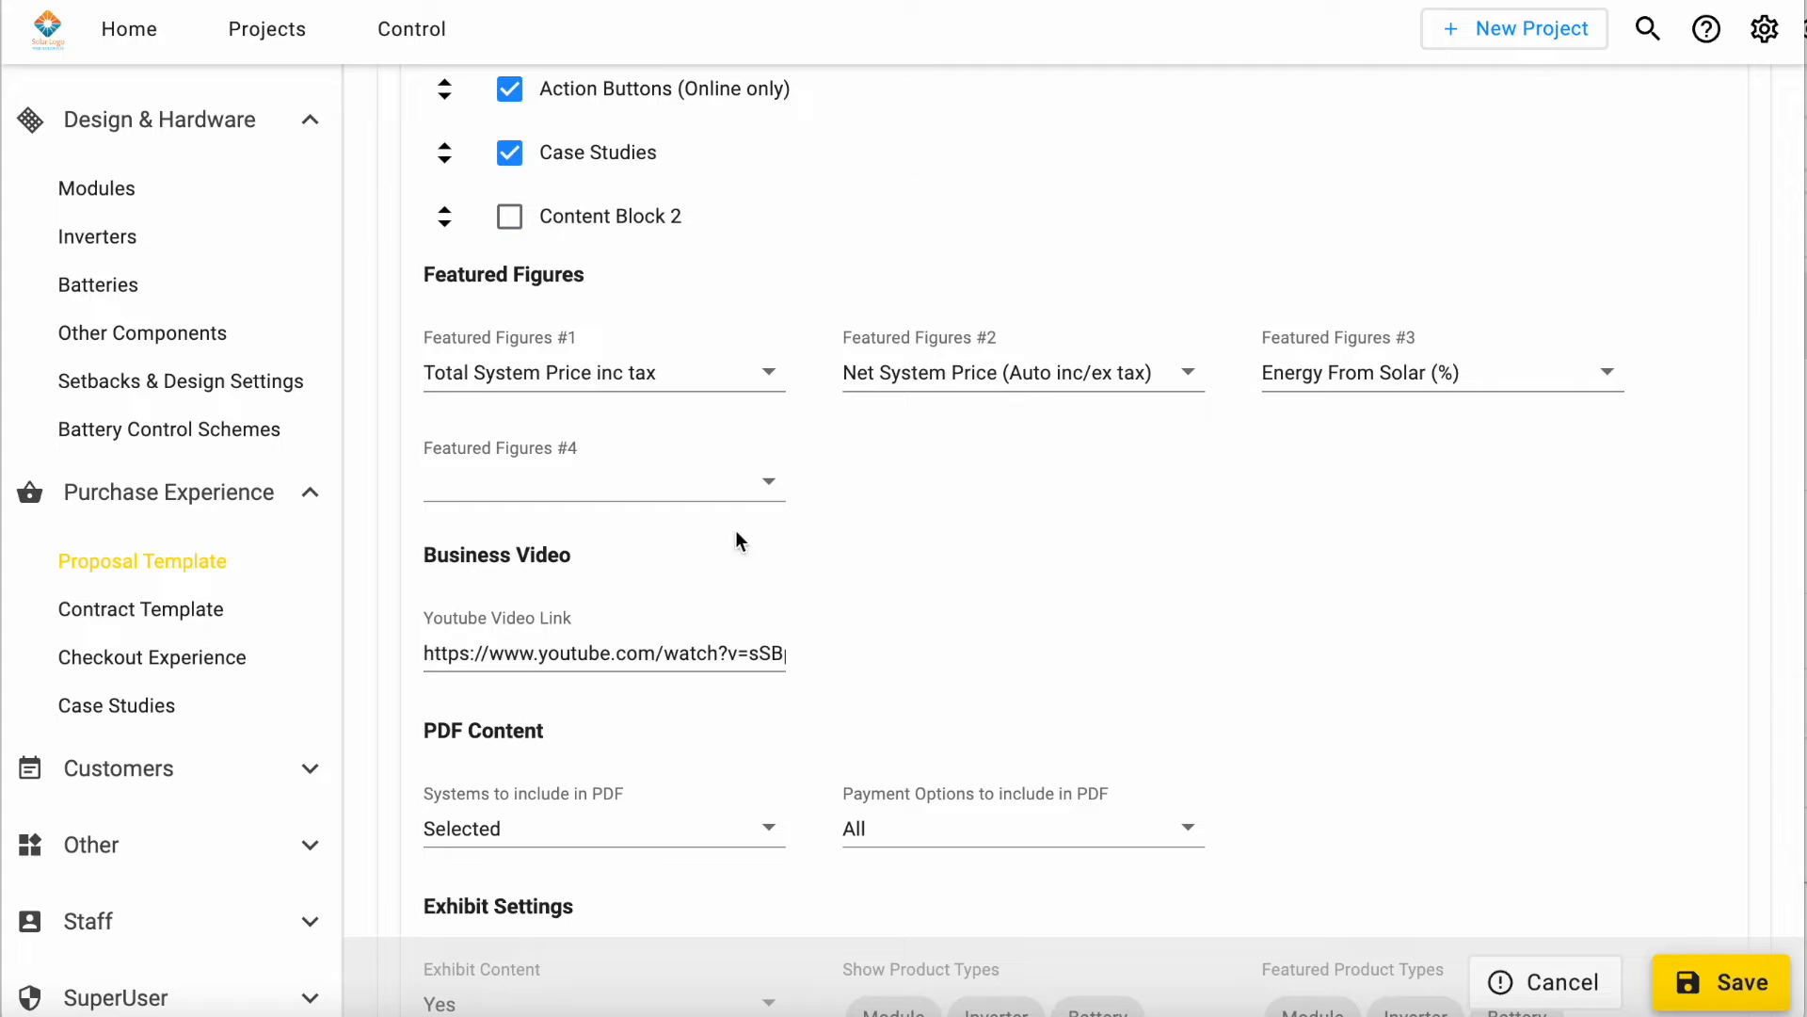
scroll(1059, 381, down, 2)
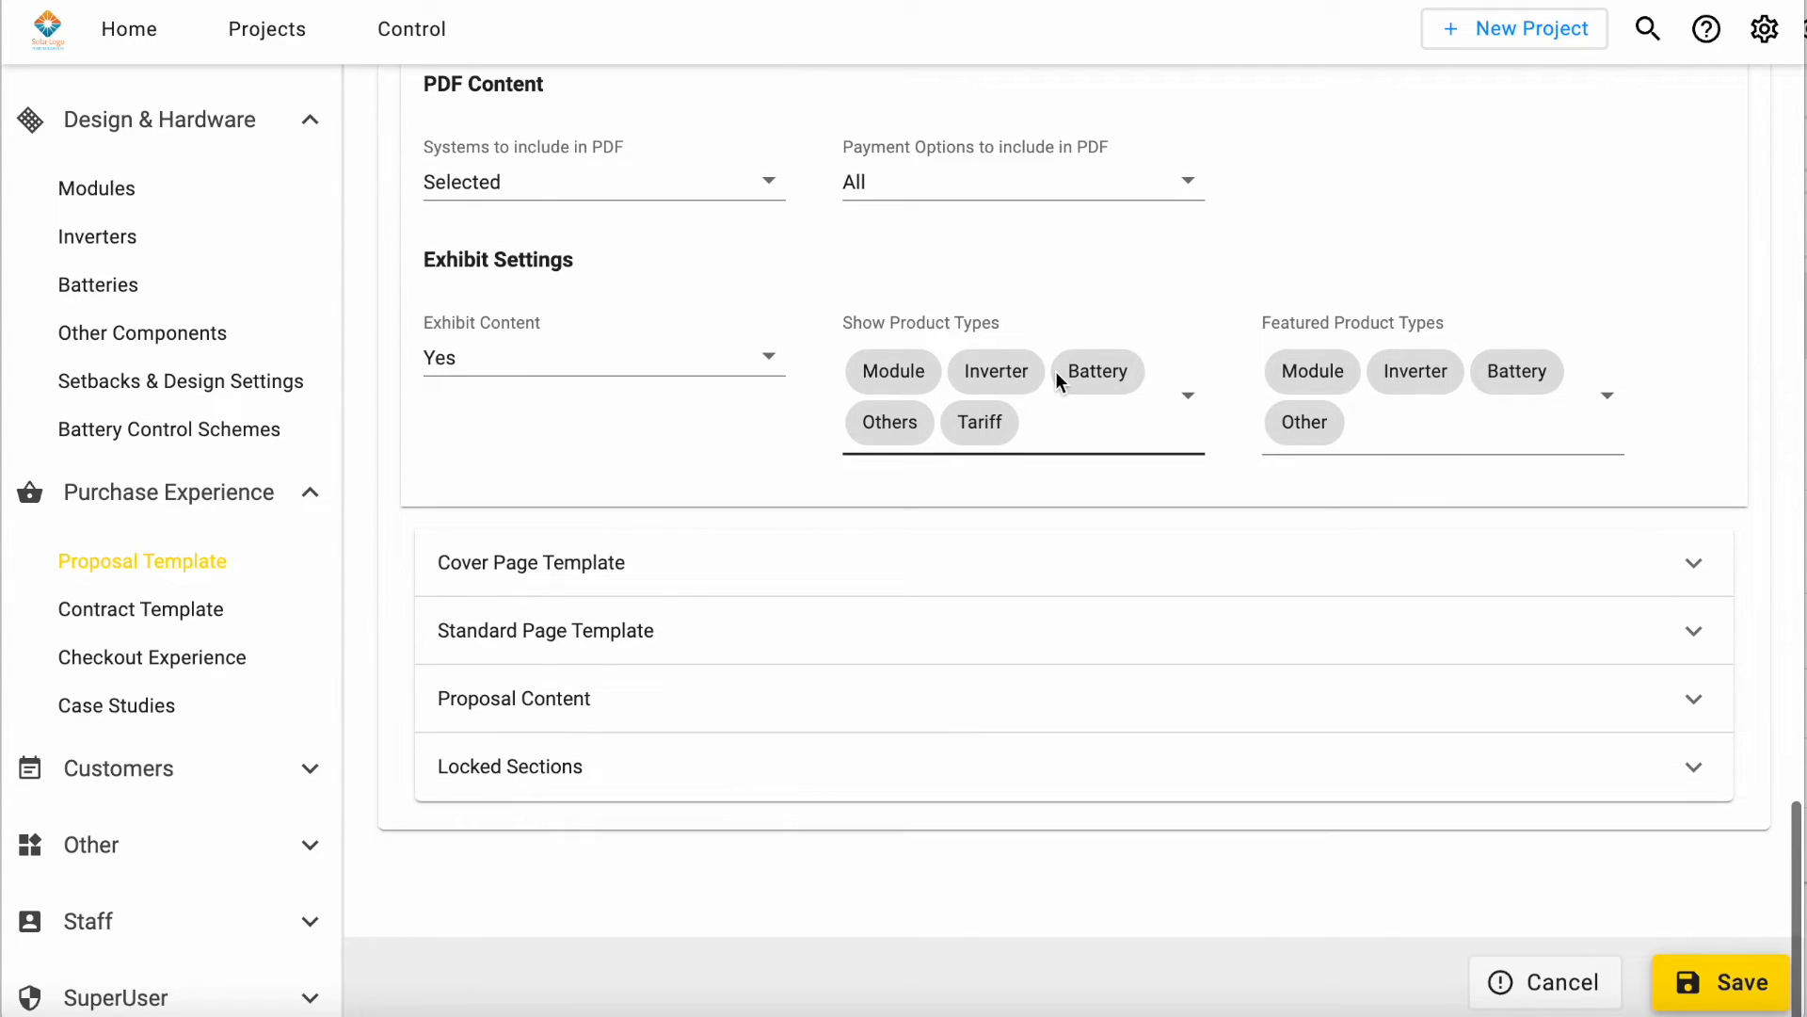
Step: Expand and look through the template's cover page settings and its proposal content
click(993, 567)
scroll(990, 636, down, 18)
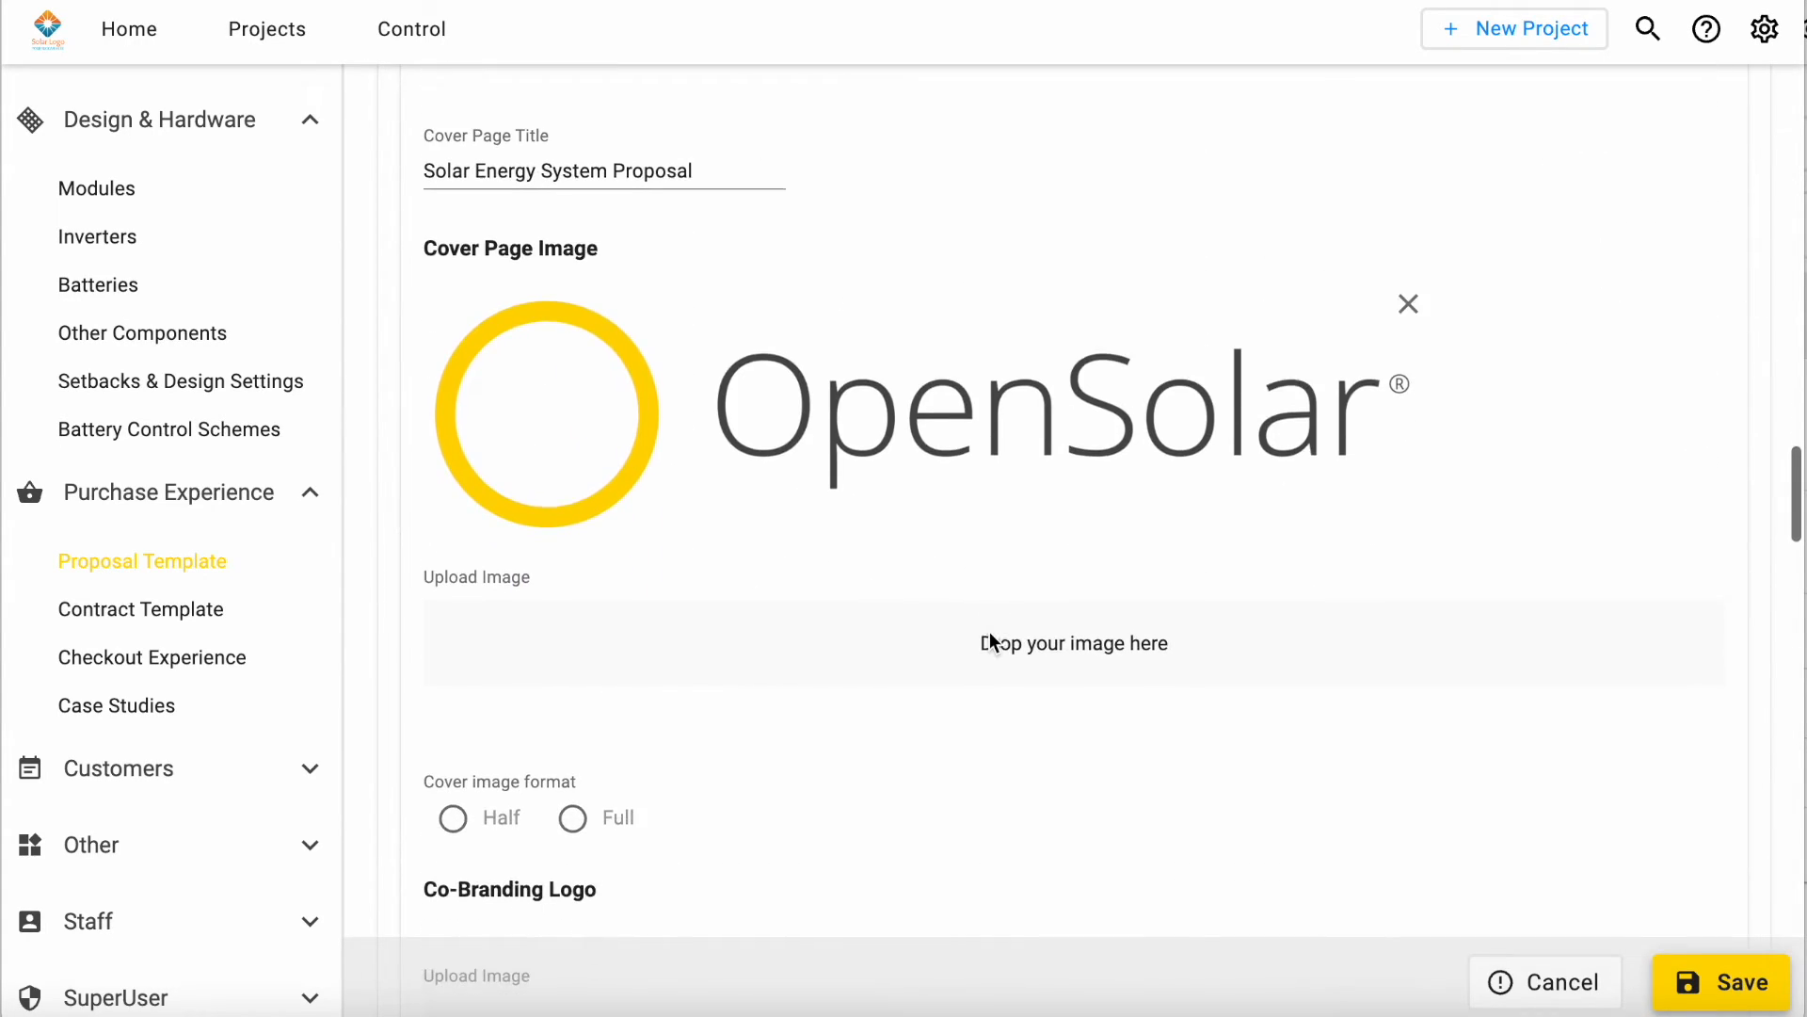
scroll(990, 633, down, 20)
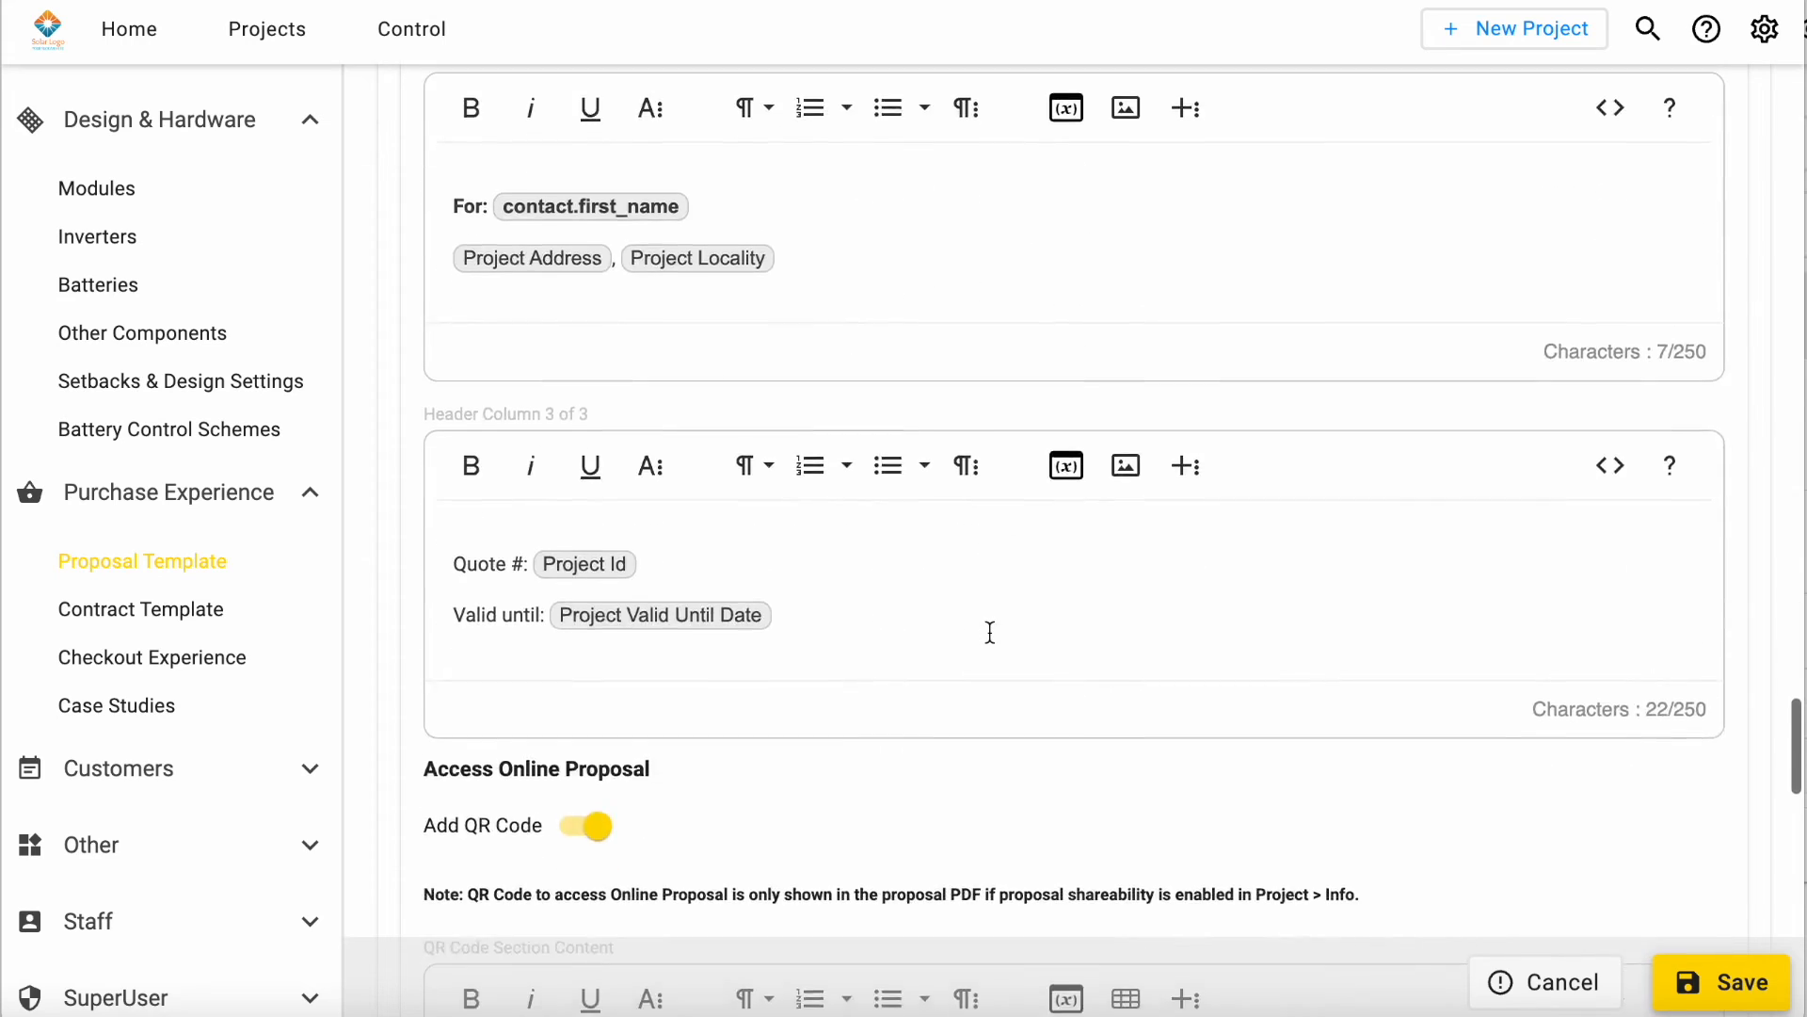
click(733, 721)
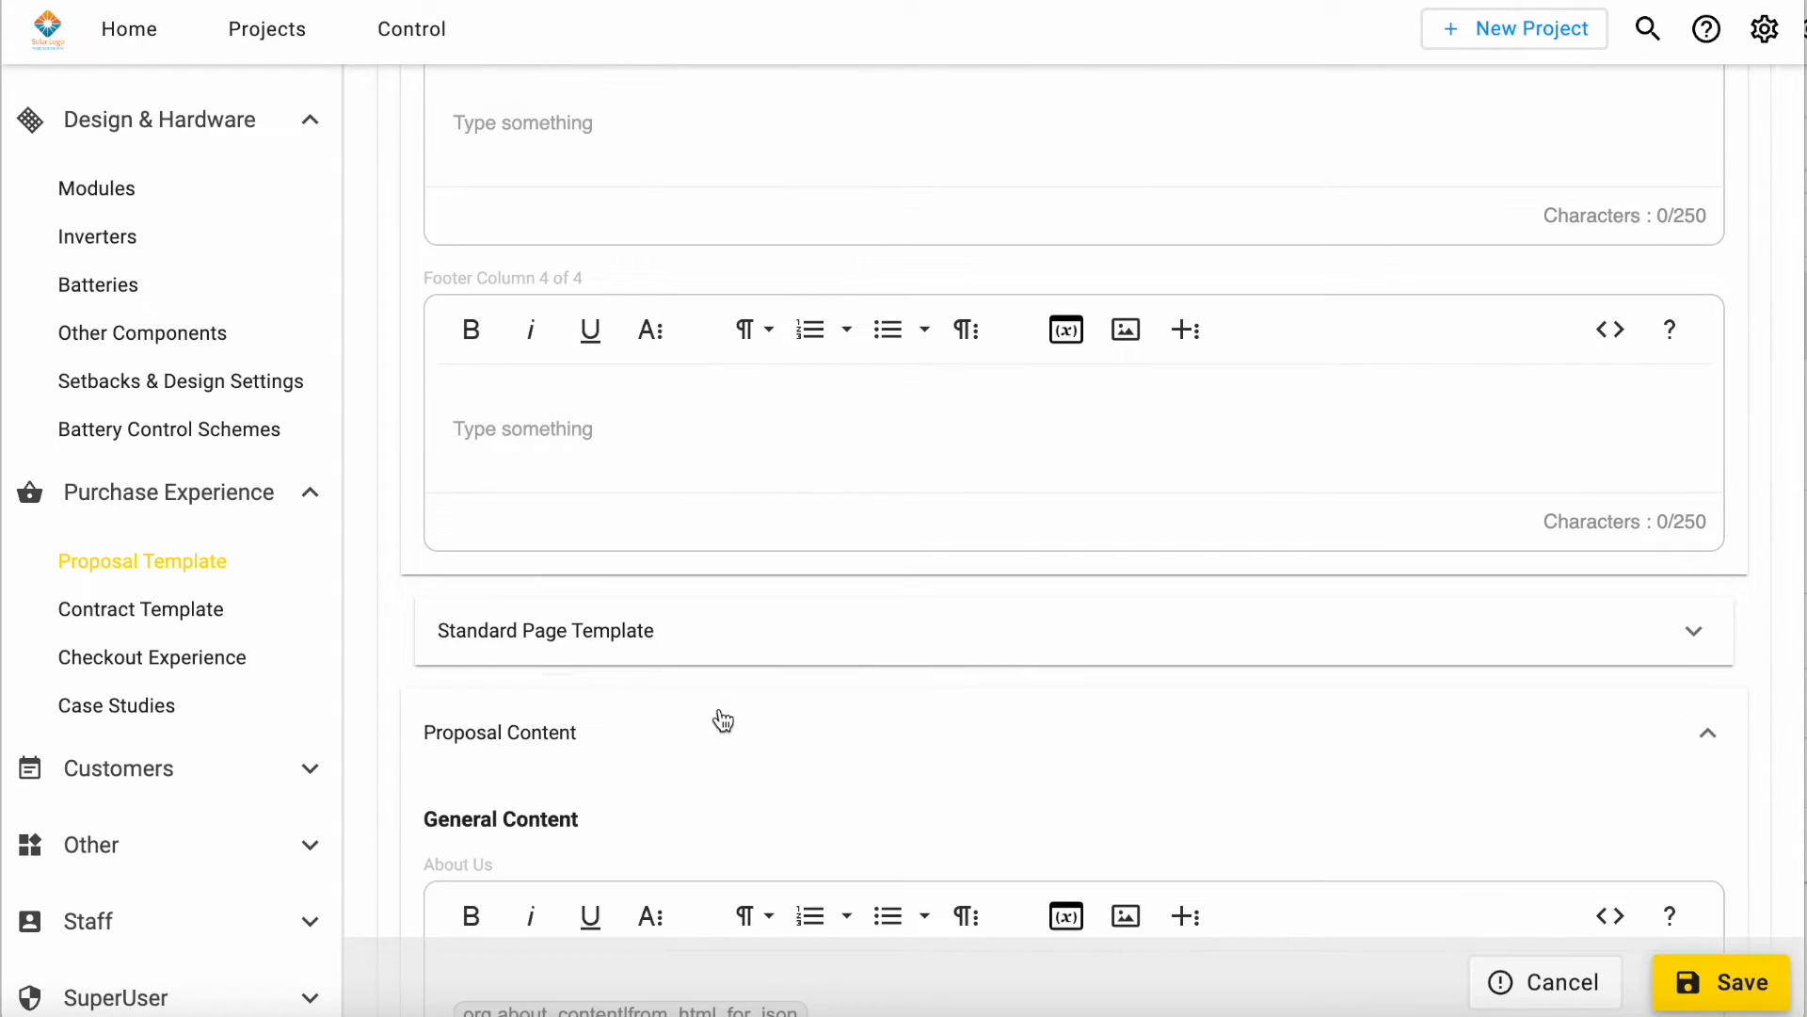
scroll(725, 725, down, 12)
scroll(741, 731, down, 3)
scroll(923, 508, up, 2)
Step: Try out text editing in a proposal content field with the sample text "skjghkldhgd" and delete it
click(1059, 504)
text(skjghkldhgd)
key(BackSpace)
key(BackSpace)
key(BackSpace)
key(BackSpace)
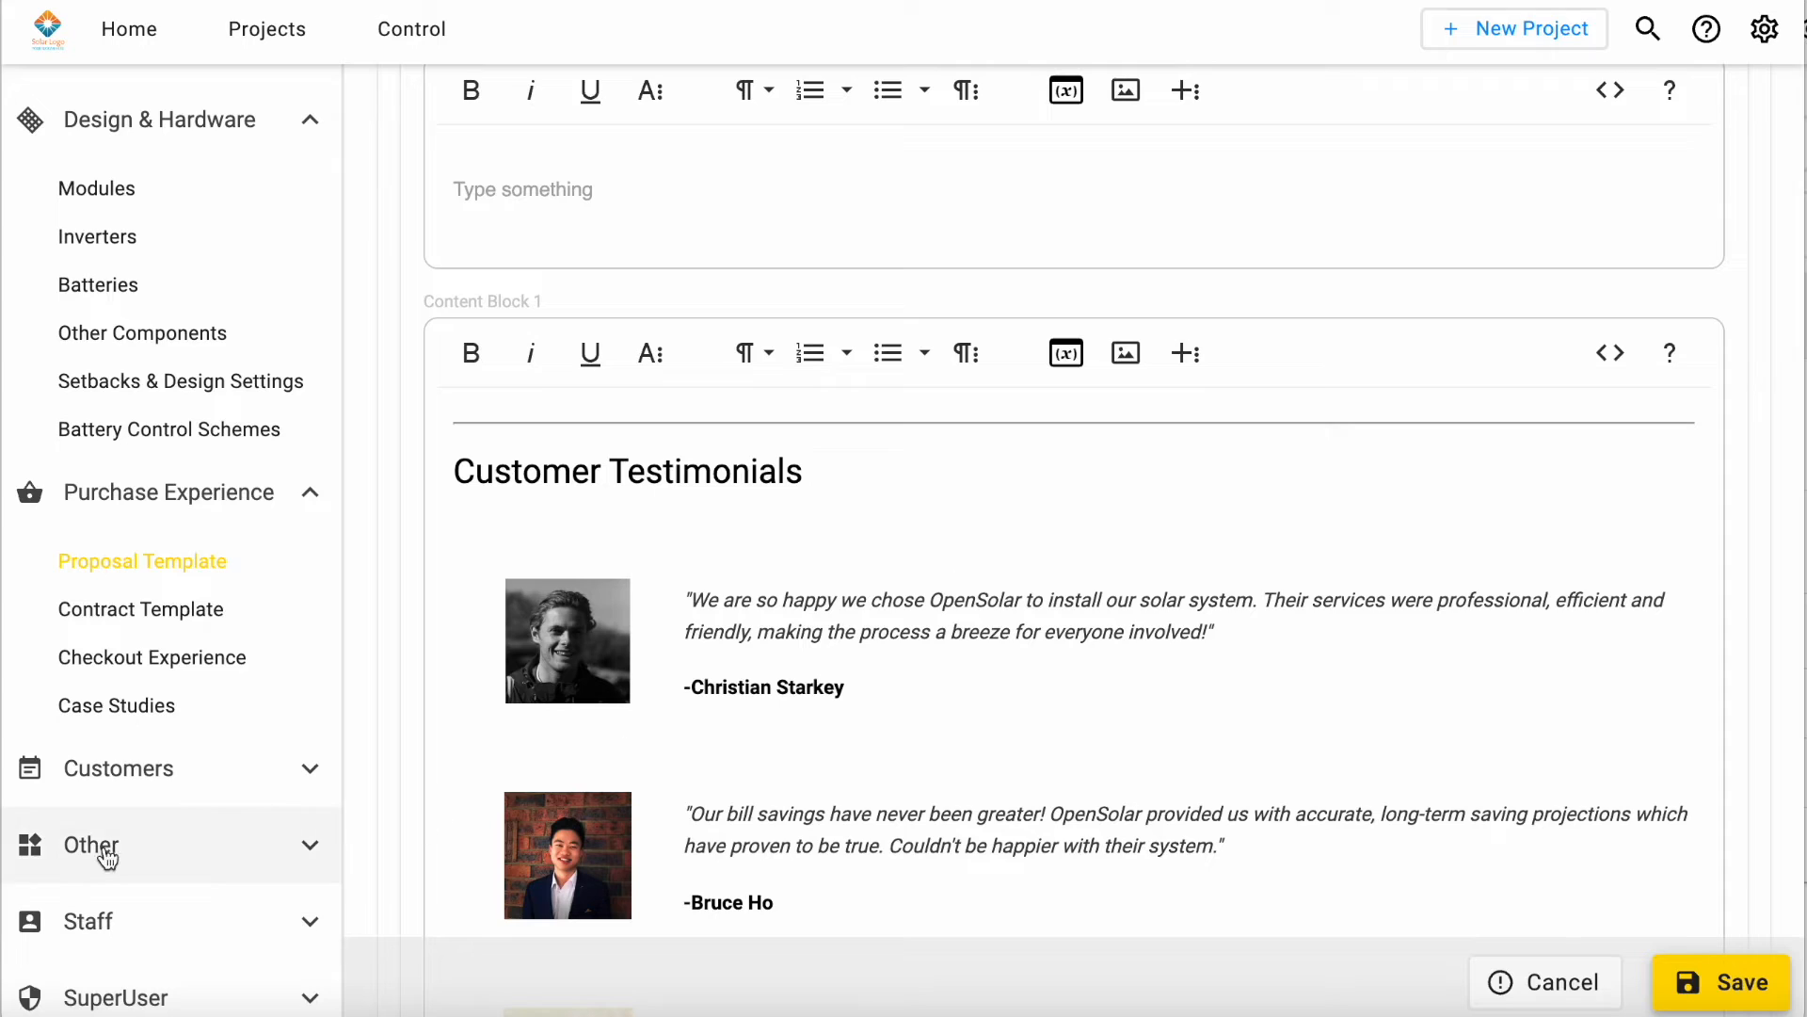
Step: View the list of customer contacts in the company's customer settings
click(151, 779)
scroll(161, 791, down, 3)
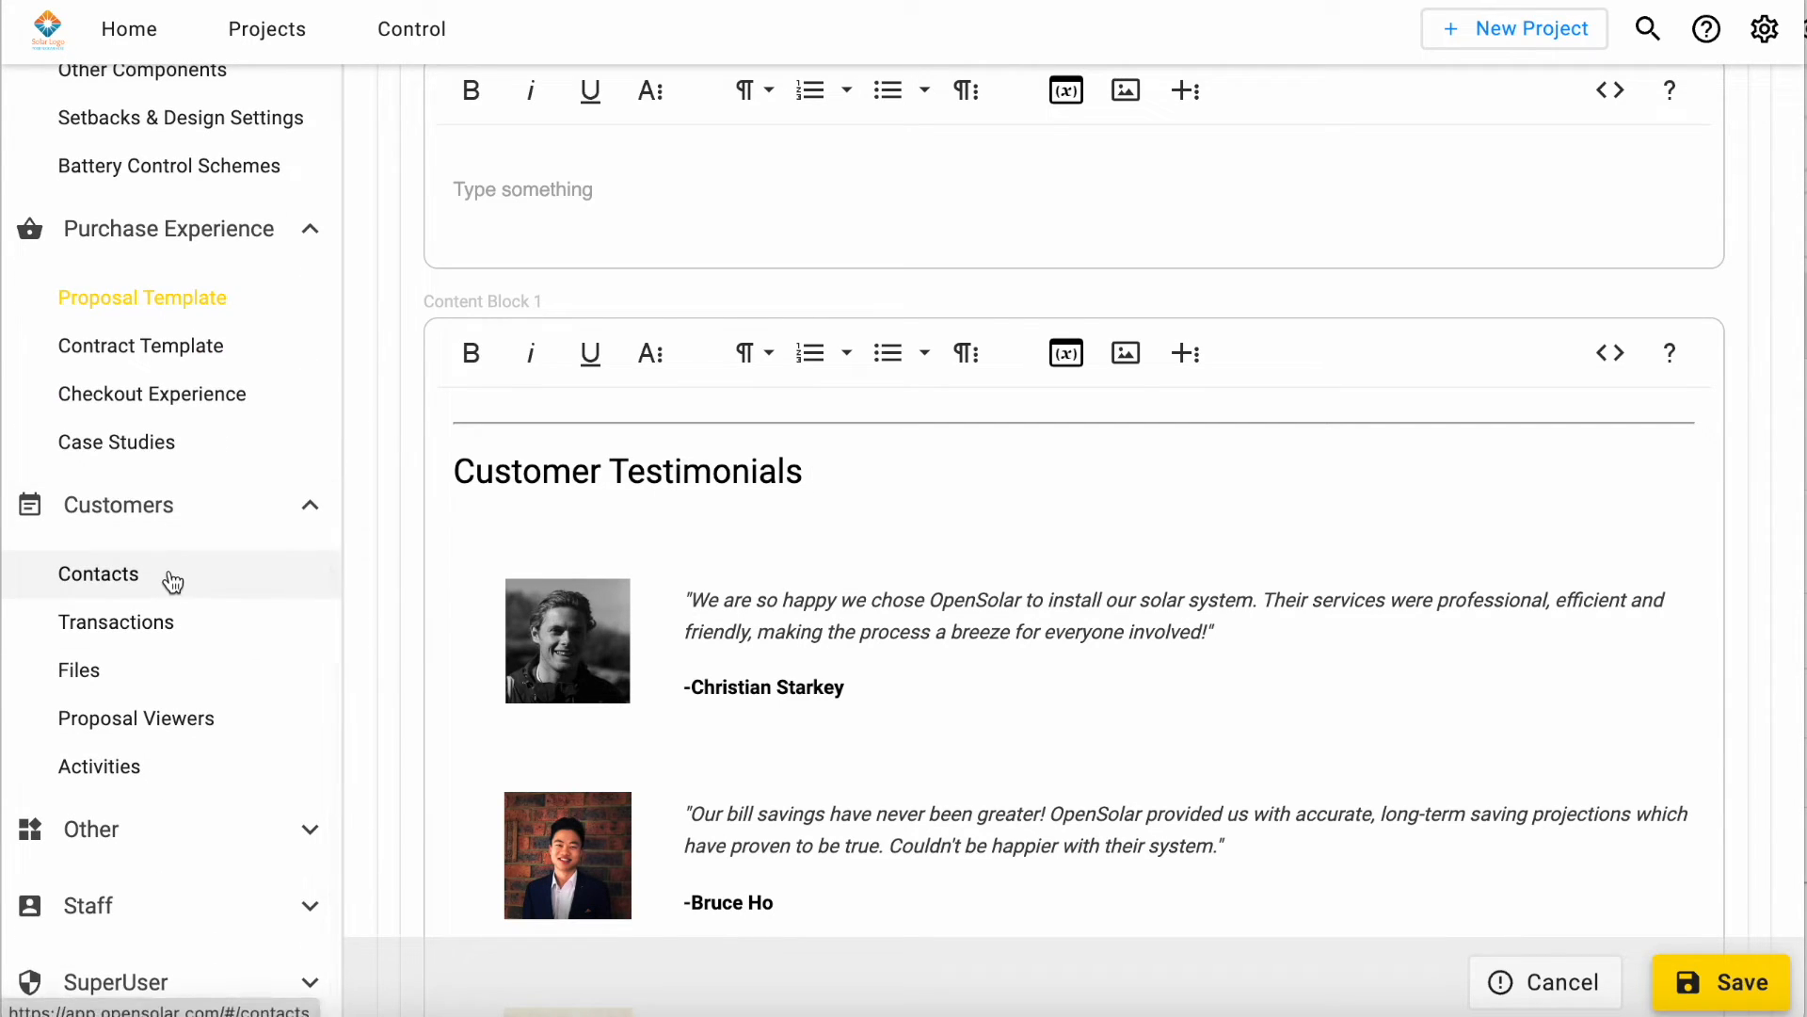
click(172, 583)
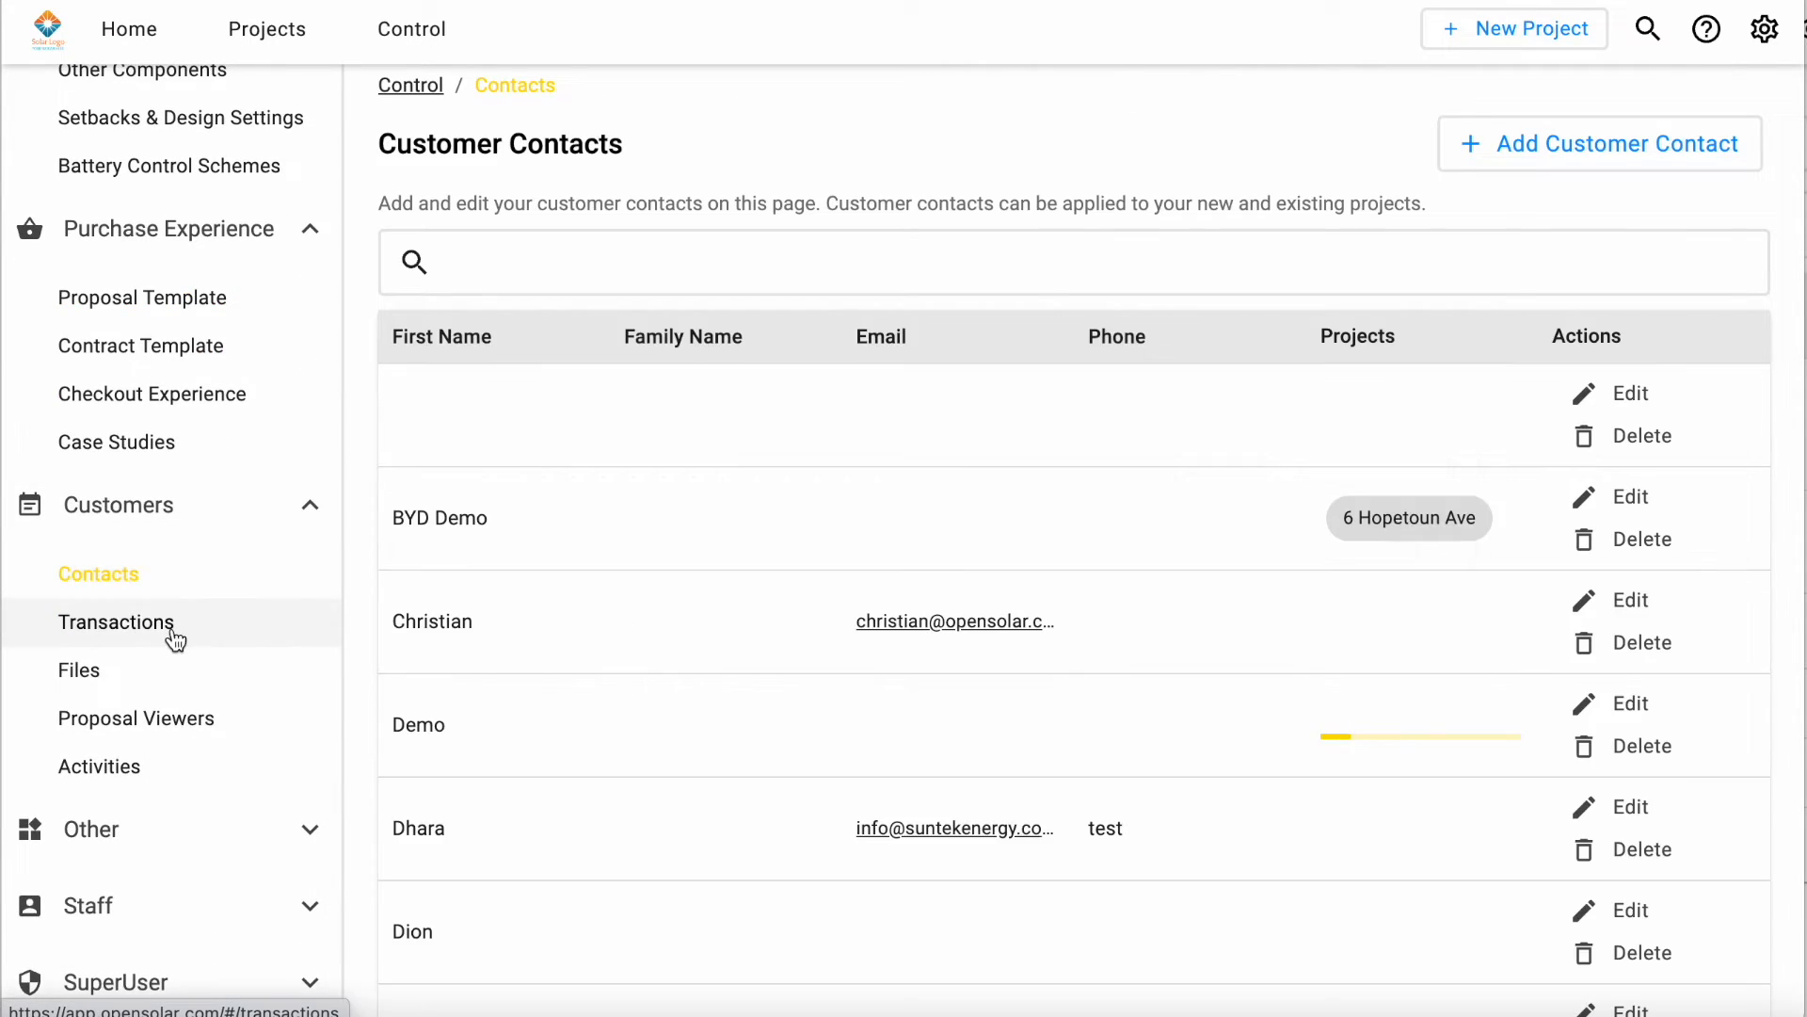
scroll(165, 692, down, 1)
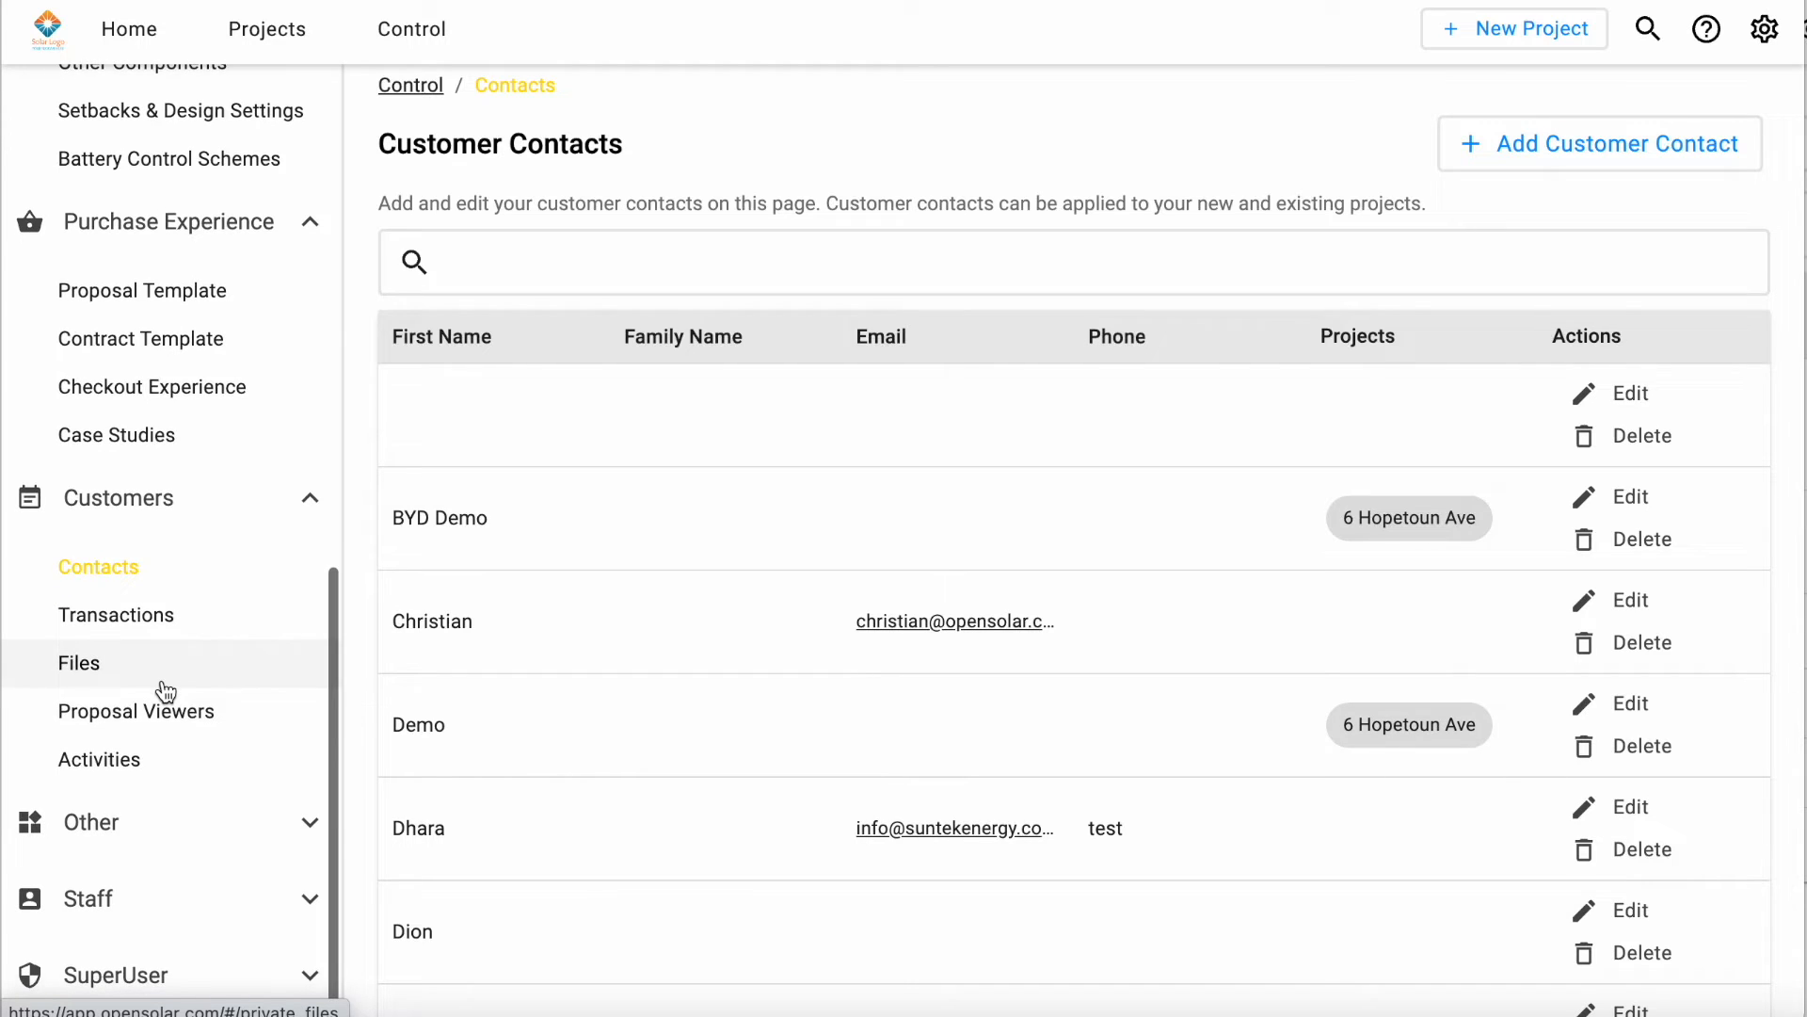
Step: View the company's incentives list and the wallet's auto top-up settings
click(161, 823)
scroll(161, 823, down, 3)
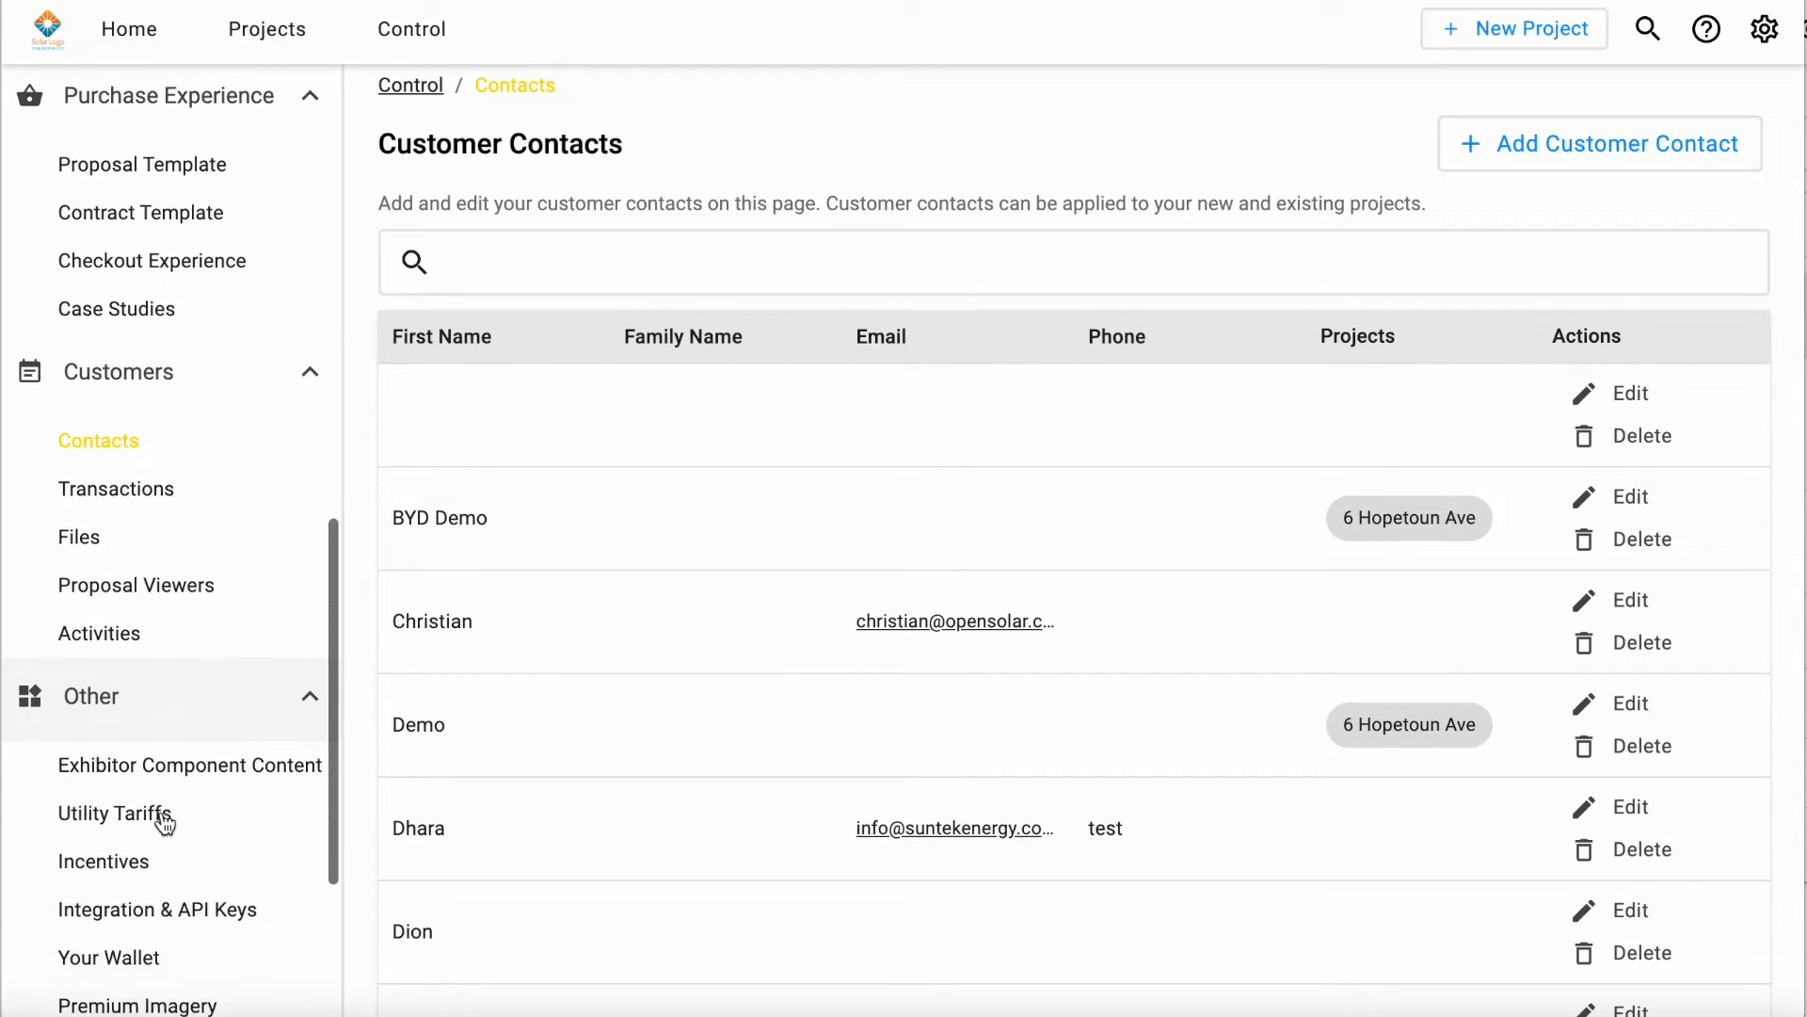
scroll(275, 698, down, 1)
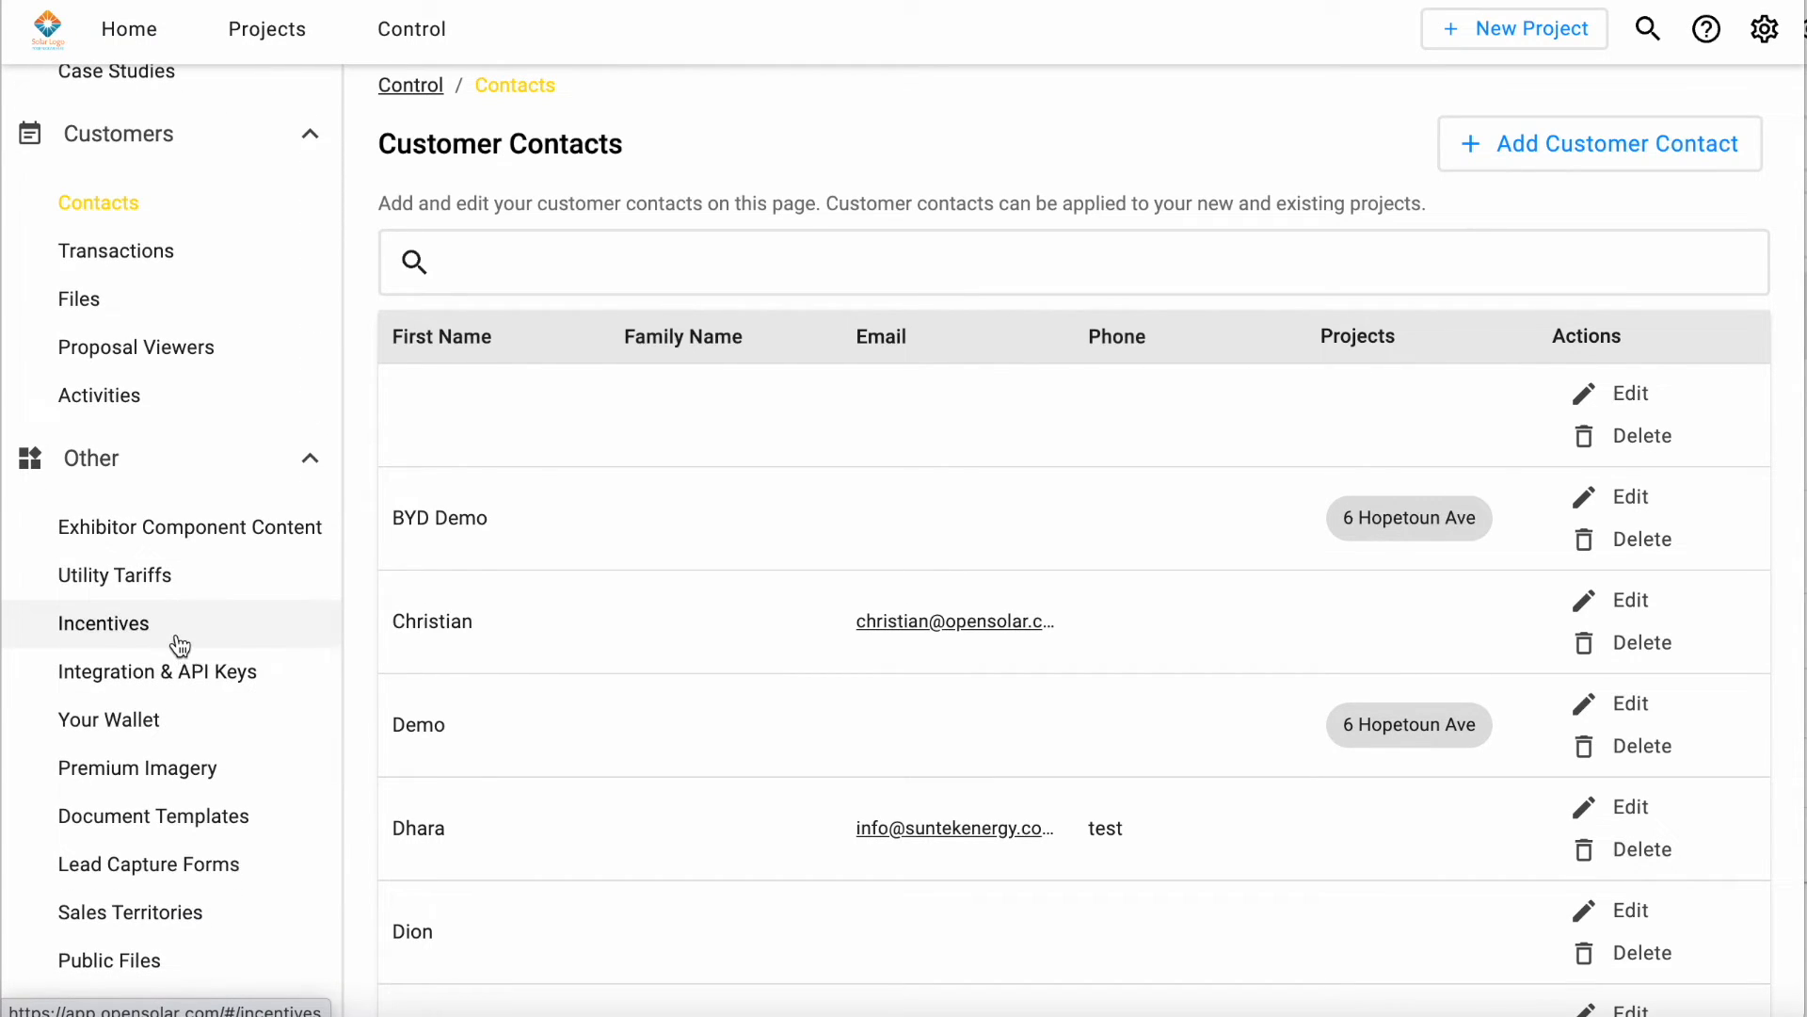
click(180, 644)
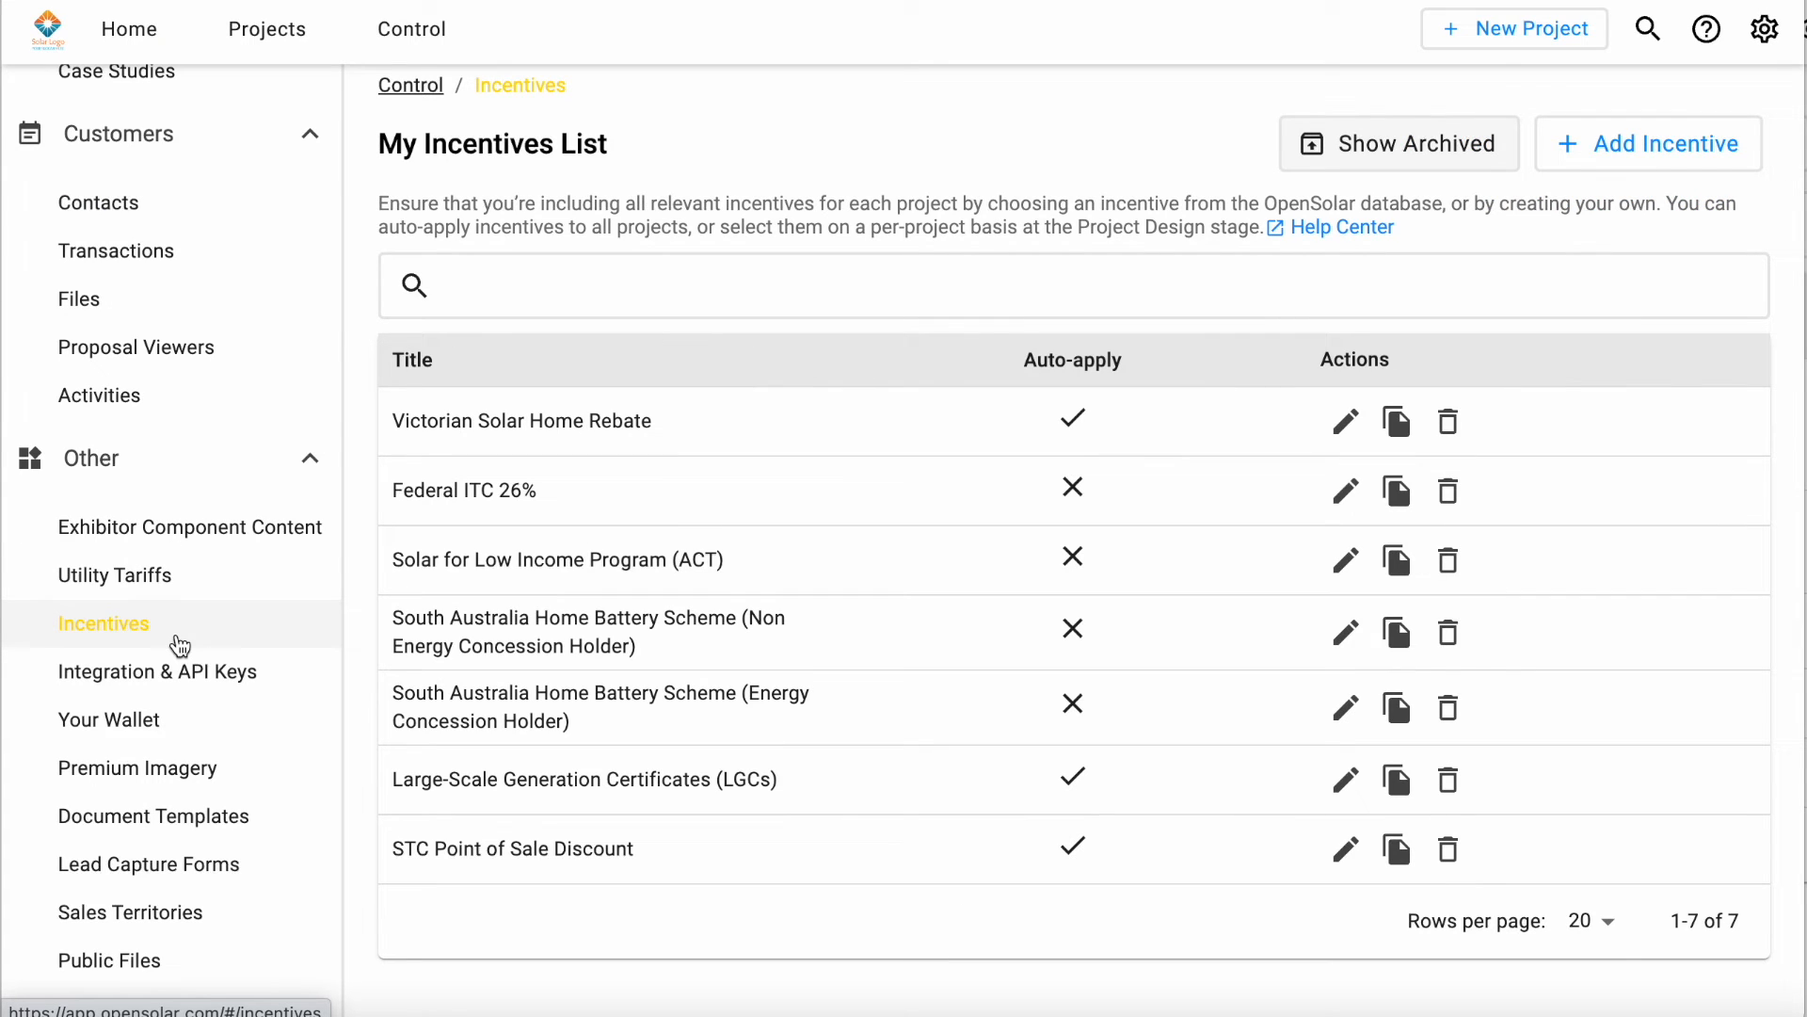
click(190, 721)
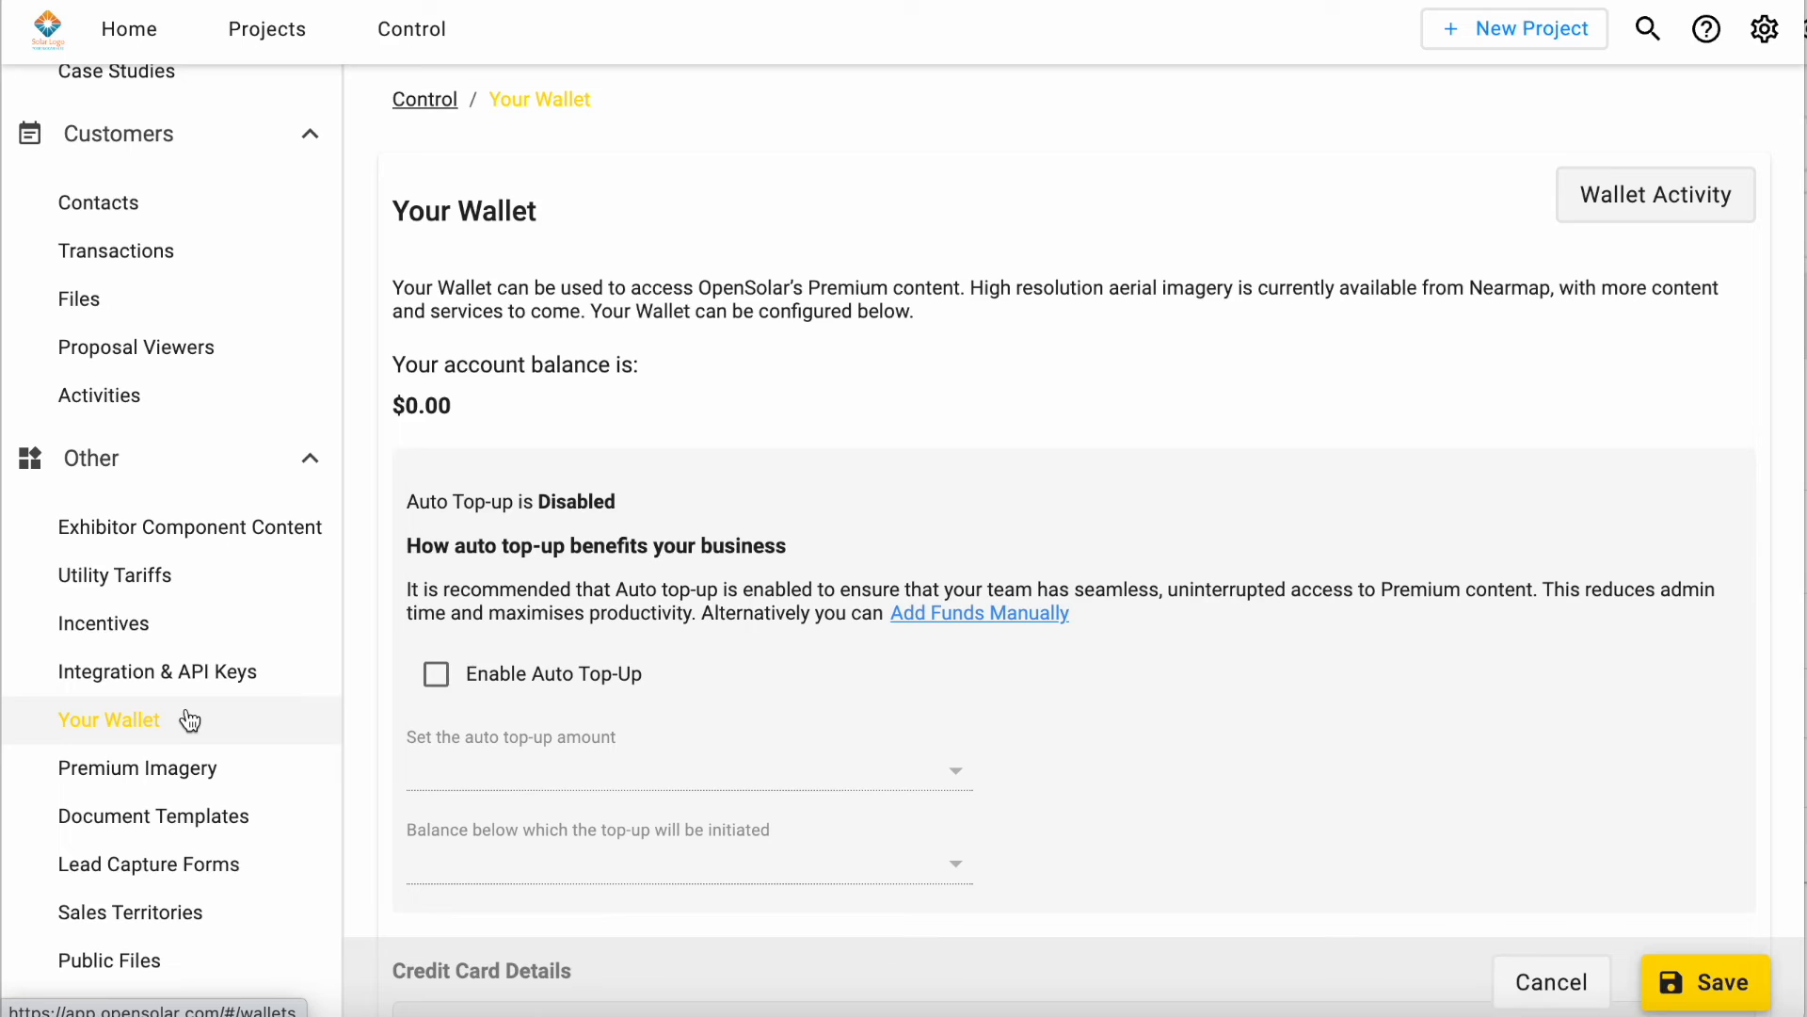
scroll(190, 721, down, 1)
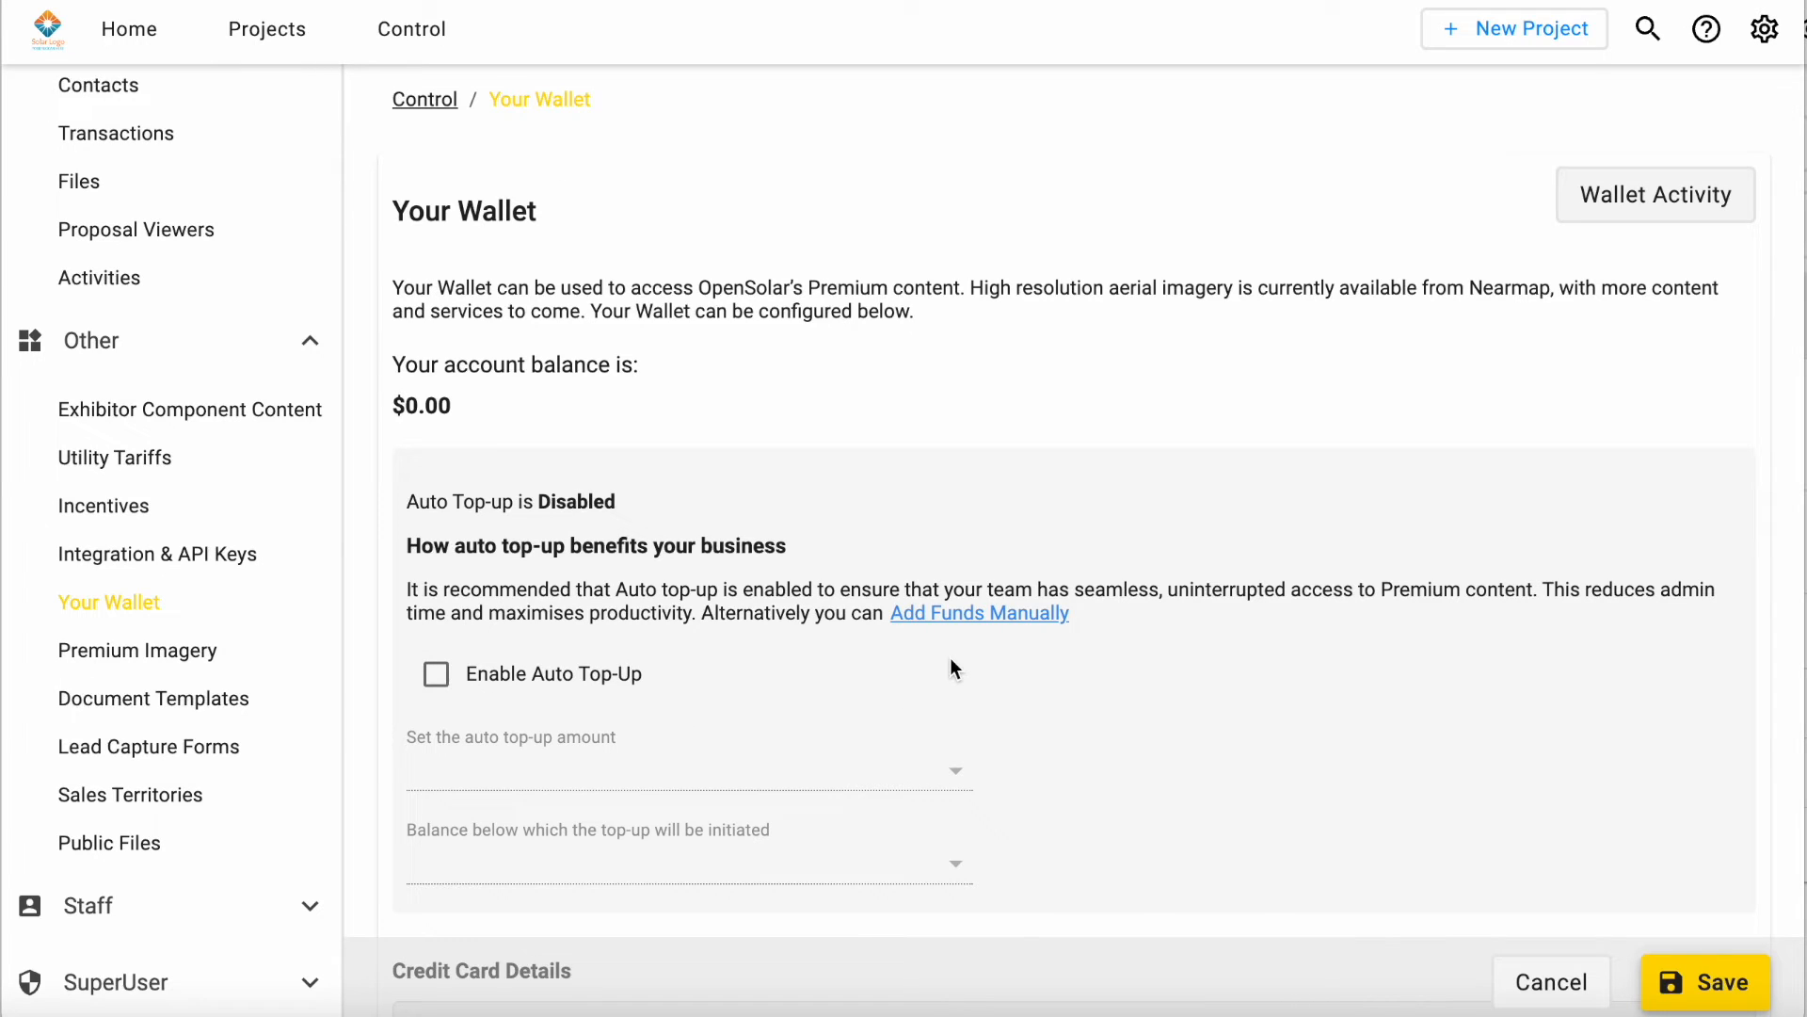
scroll(146, 634, up, 2)
Step: Start a new document template and look at the available prefill templates
scroll(146, 633, down, 2)
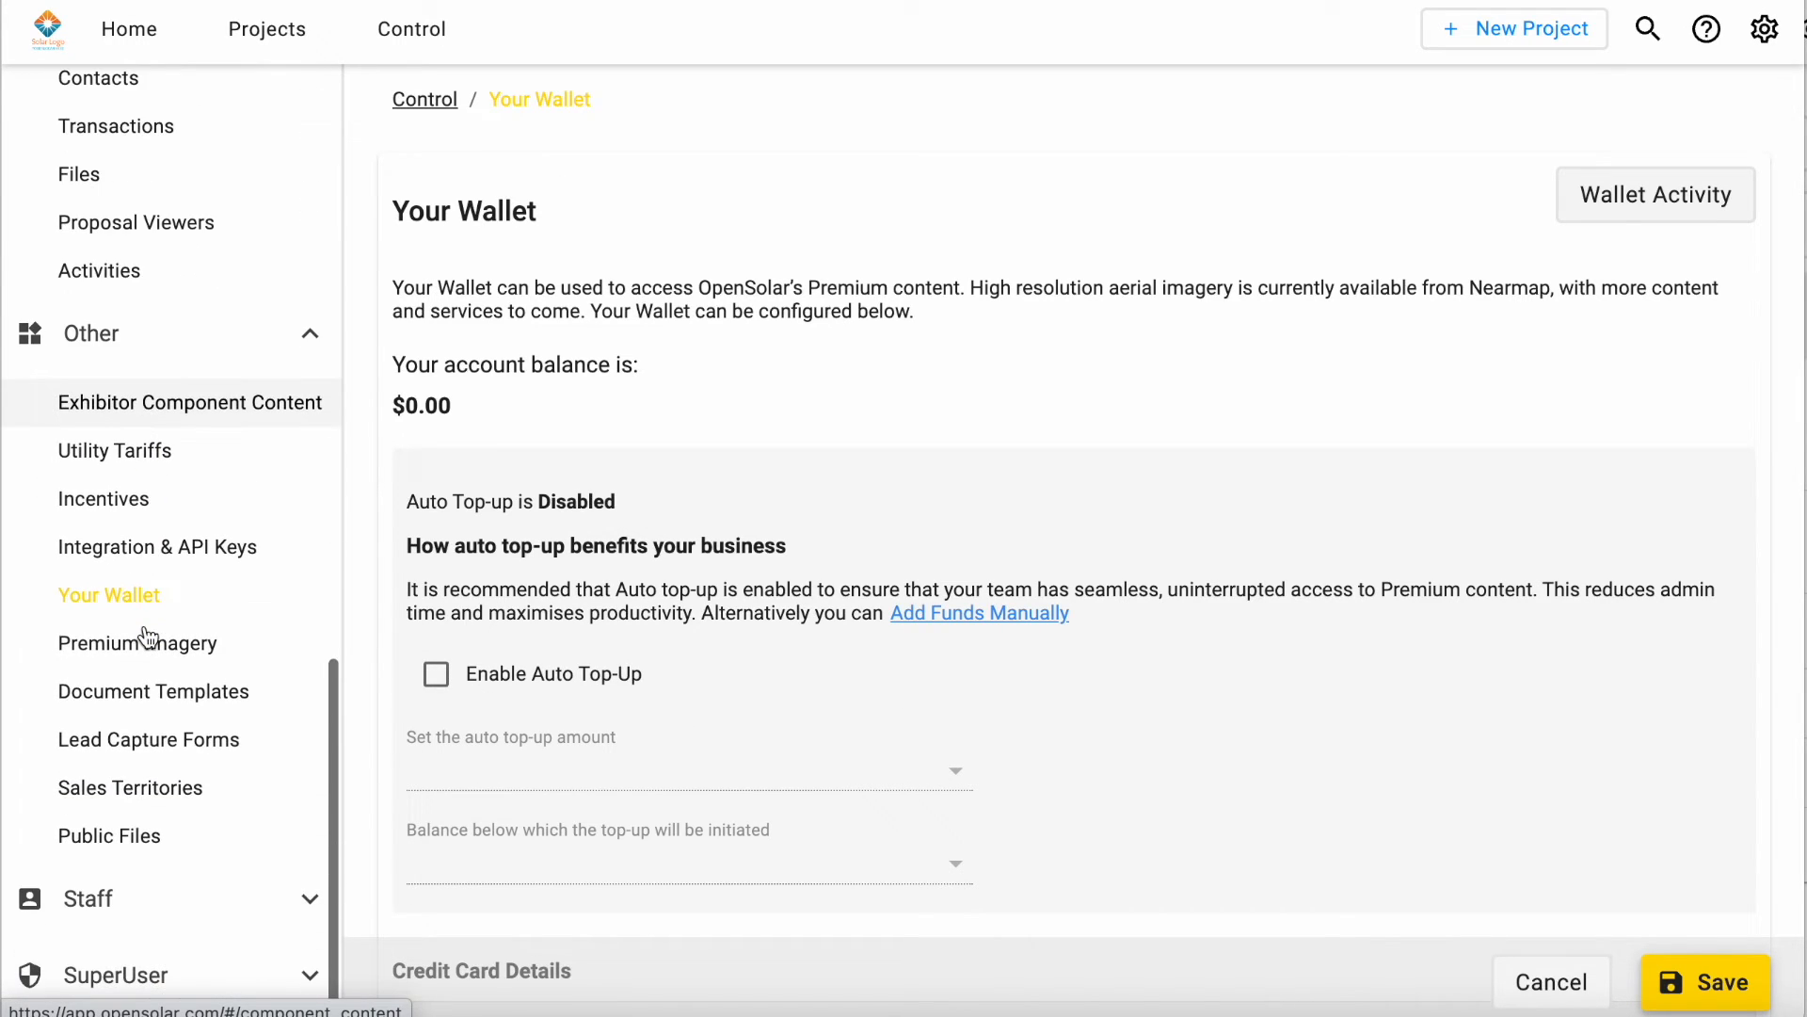
click(208, 702)
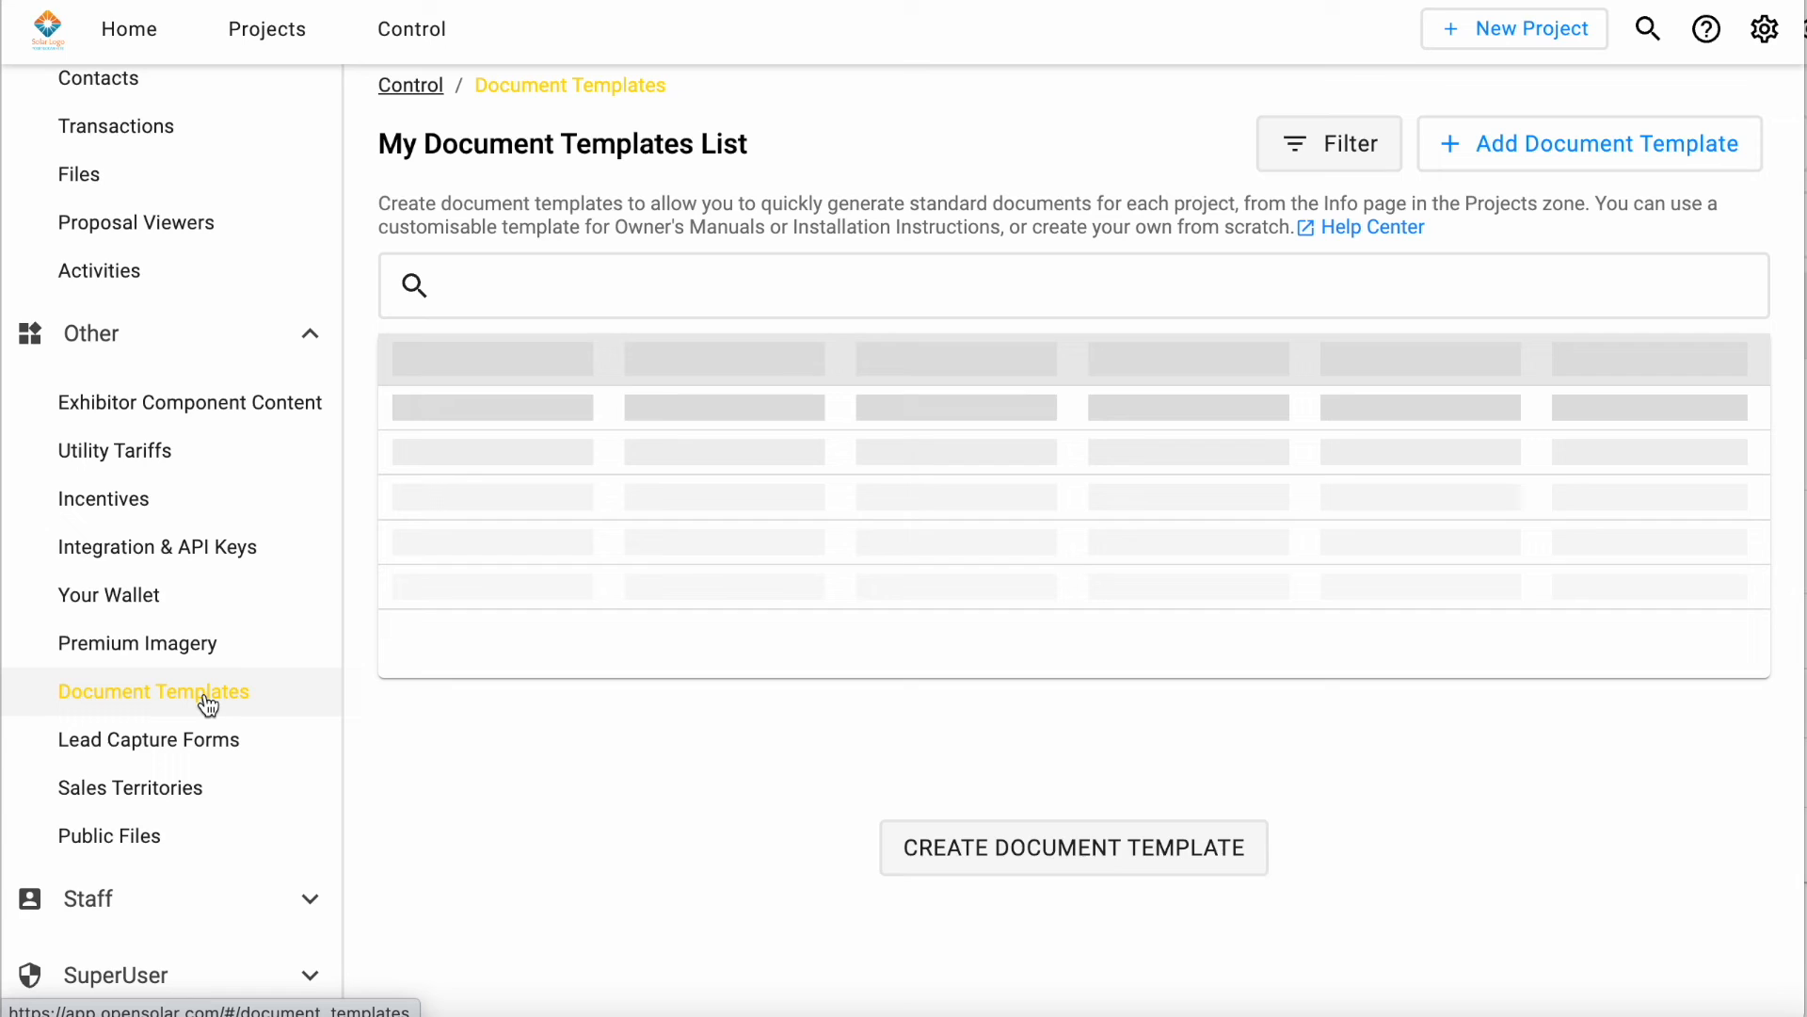
click(1062, 721)
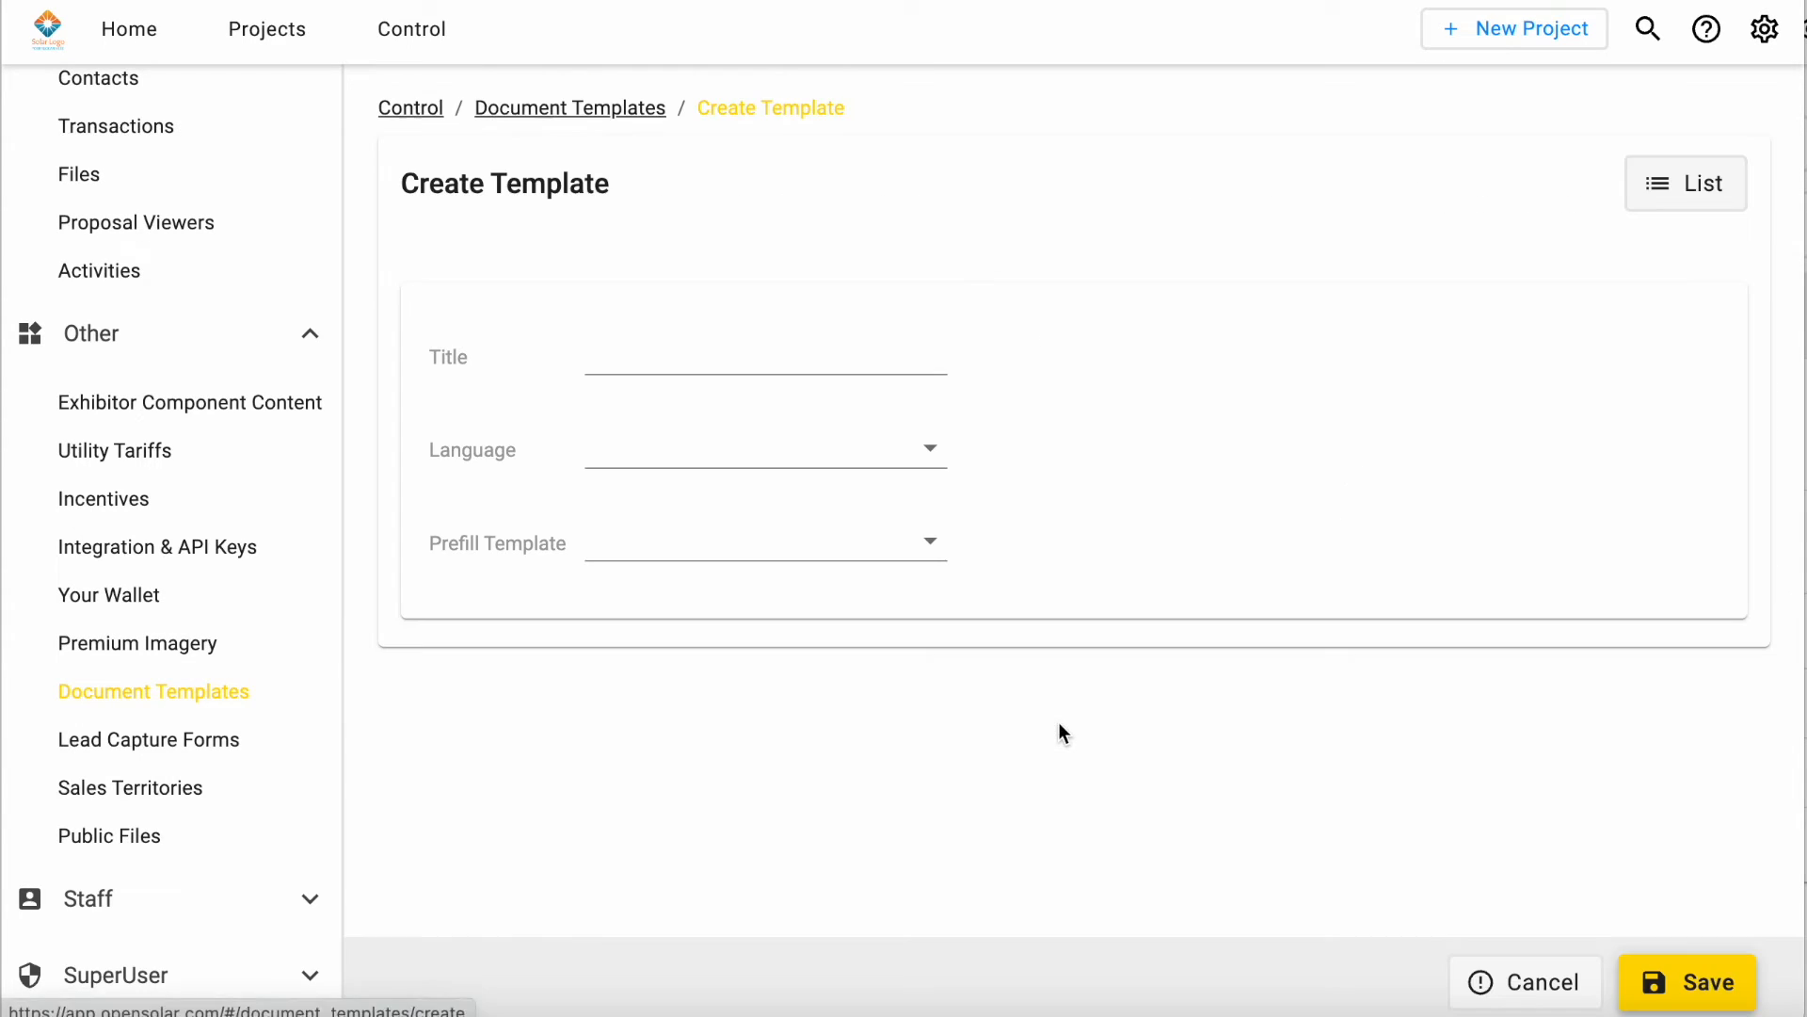
click(787, 544)
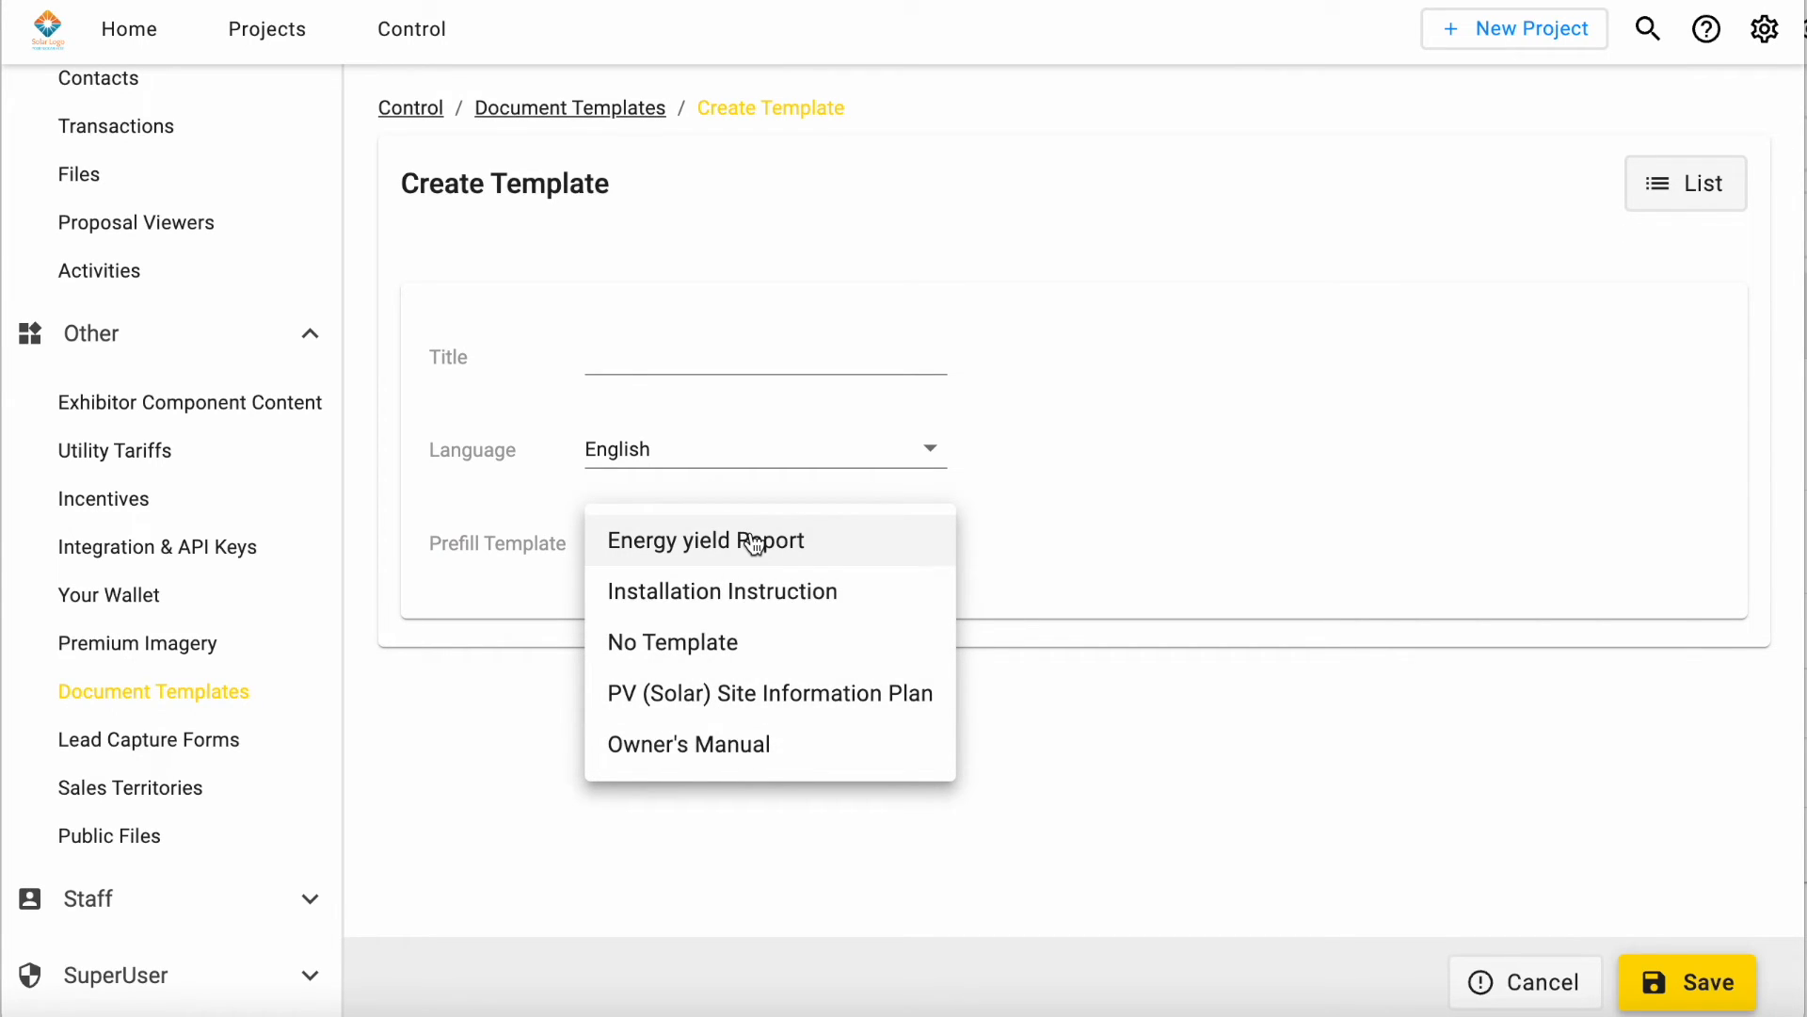
Step: Leave the new document template and view the company's lead capture forms
click(171, 740)
click(114, 765)
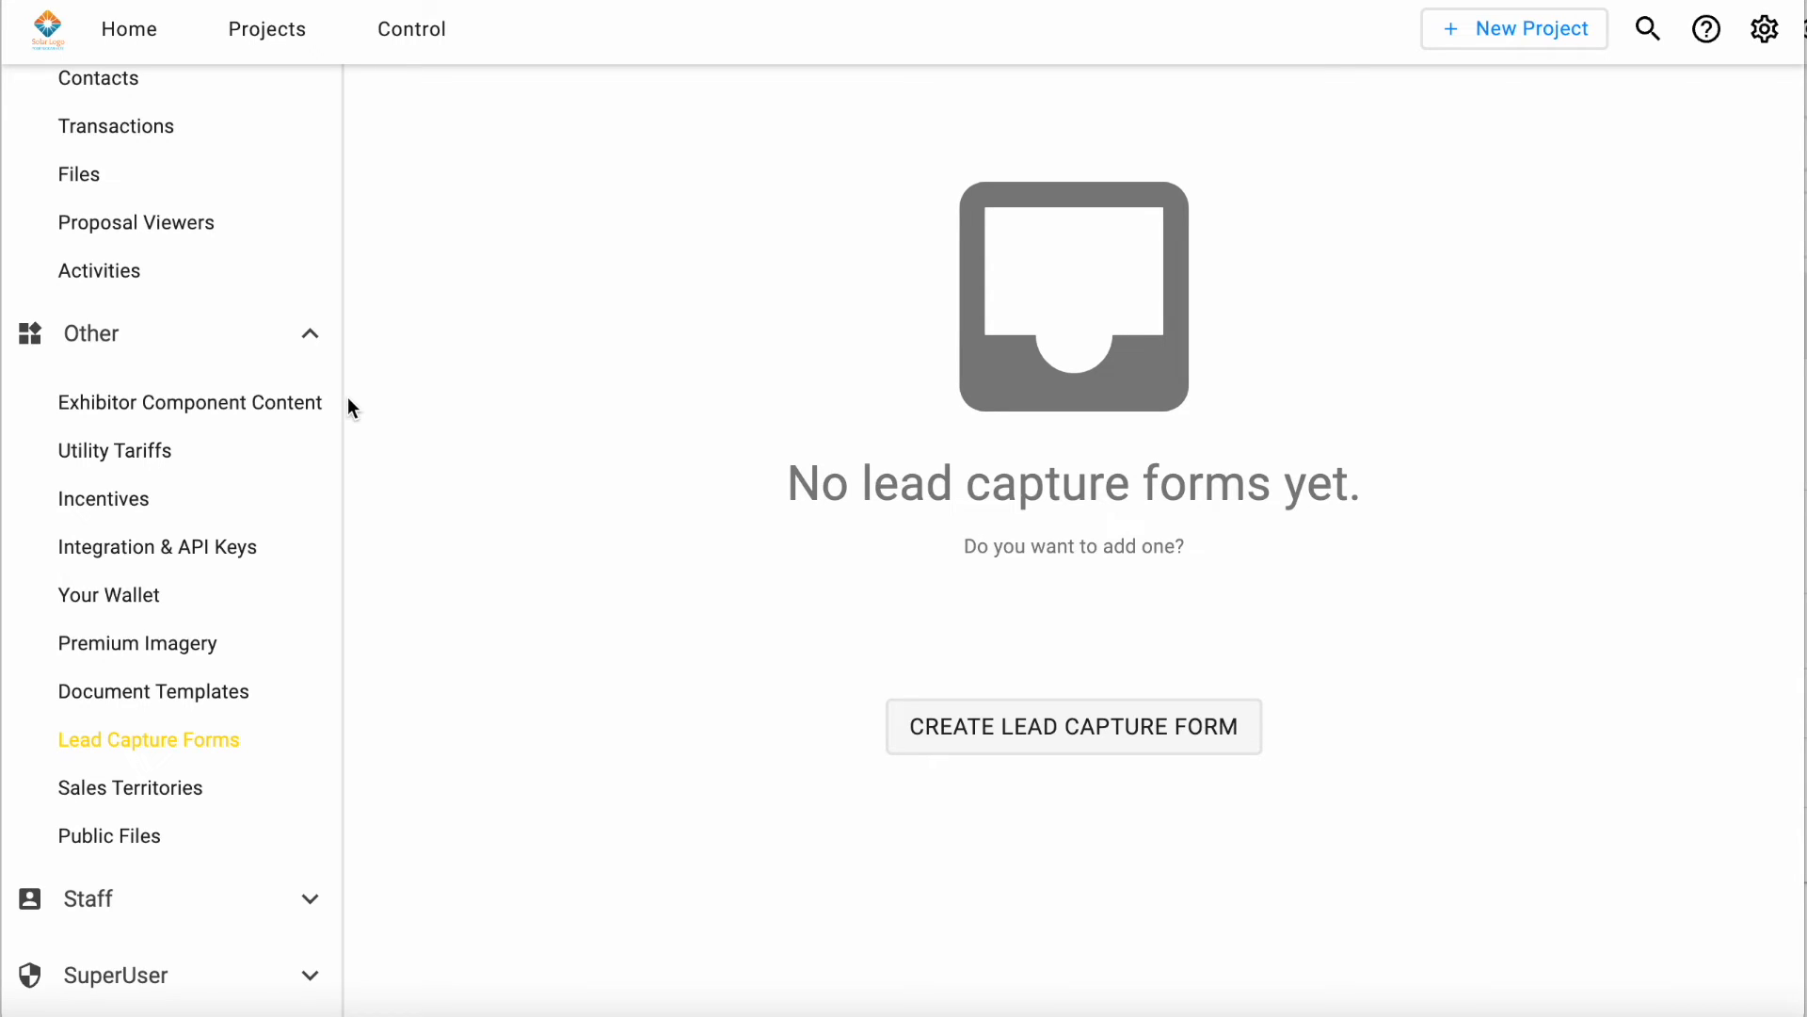
scroll(141, 527, up, 15)
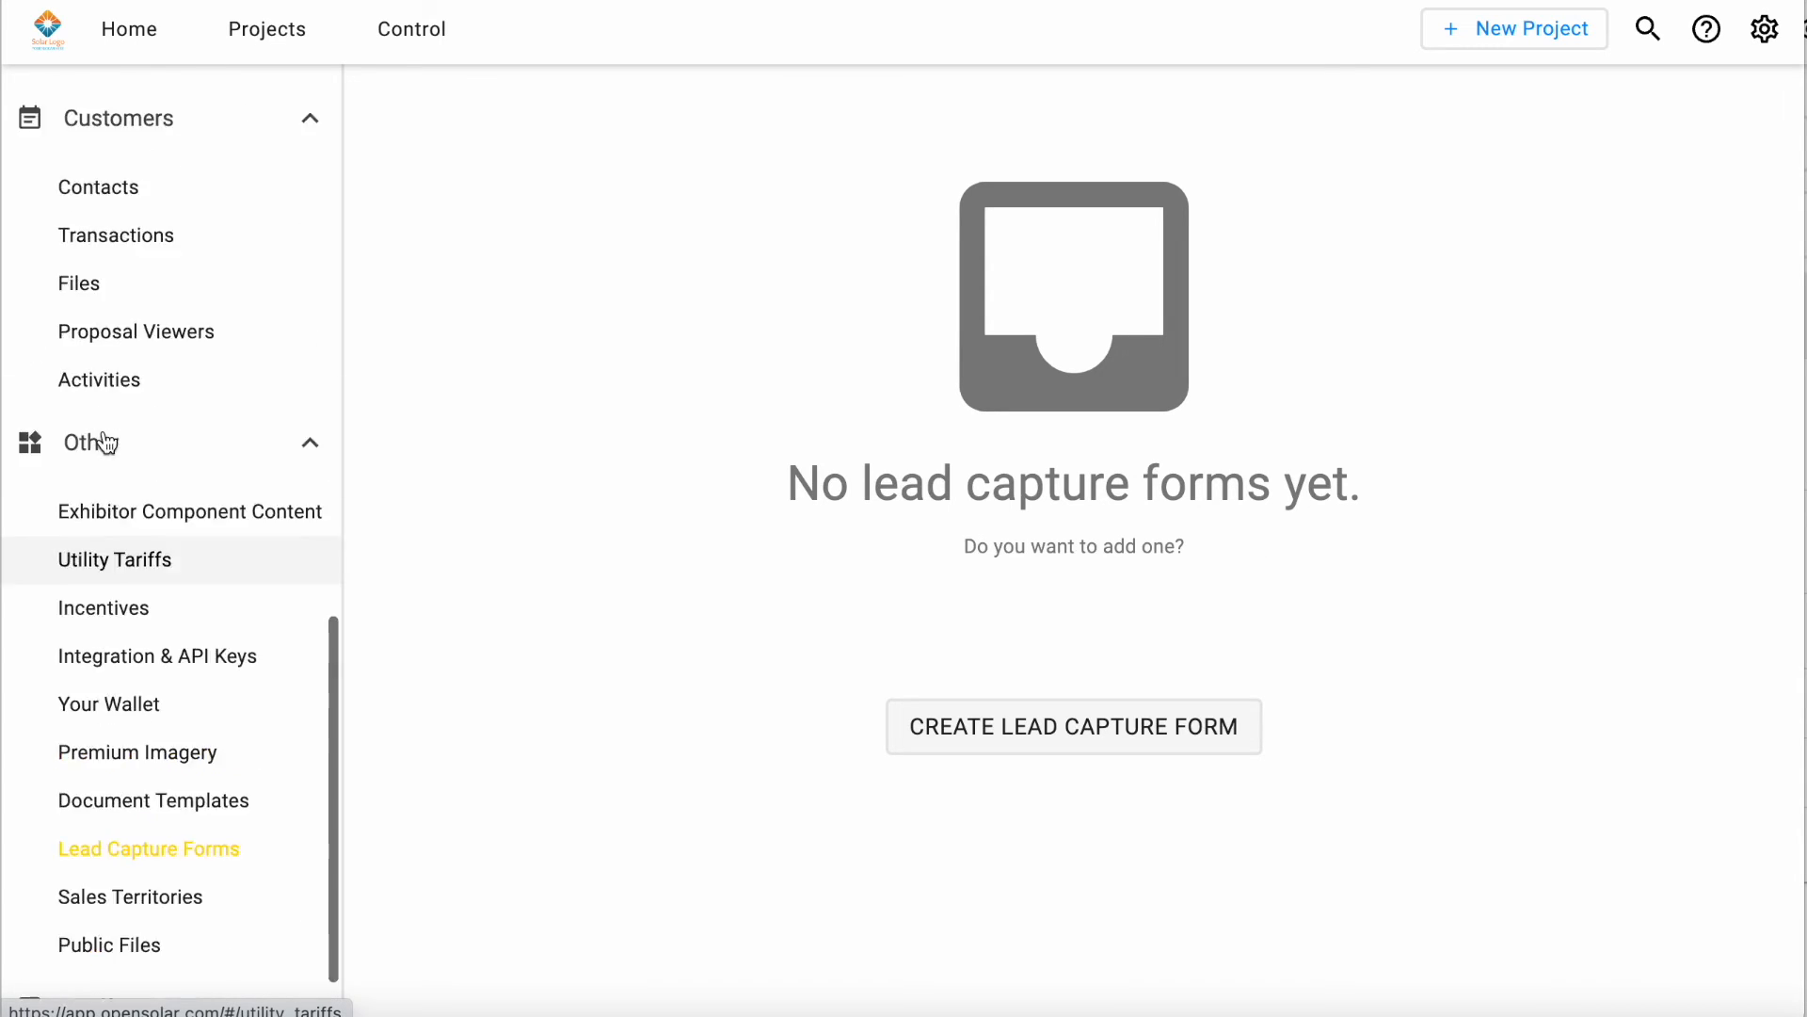
click(168, 38)
click(283, 26)
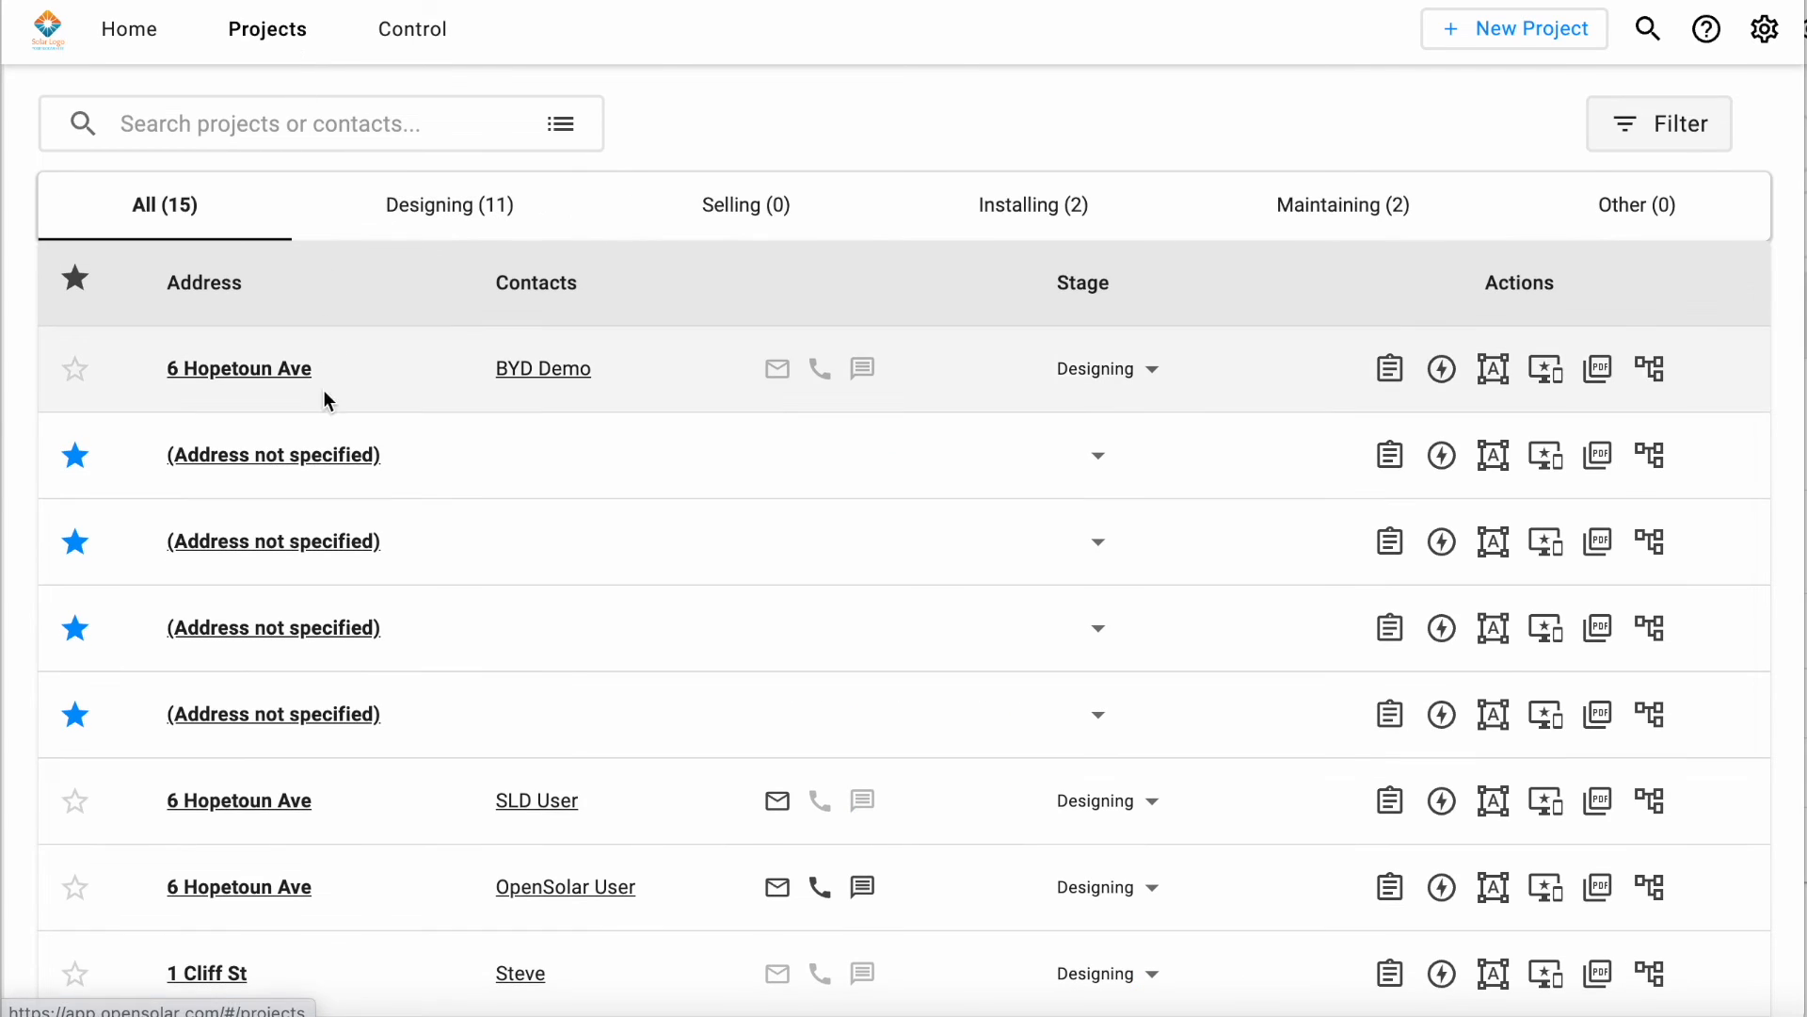
click(223, 375)
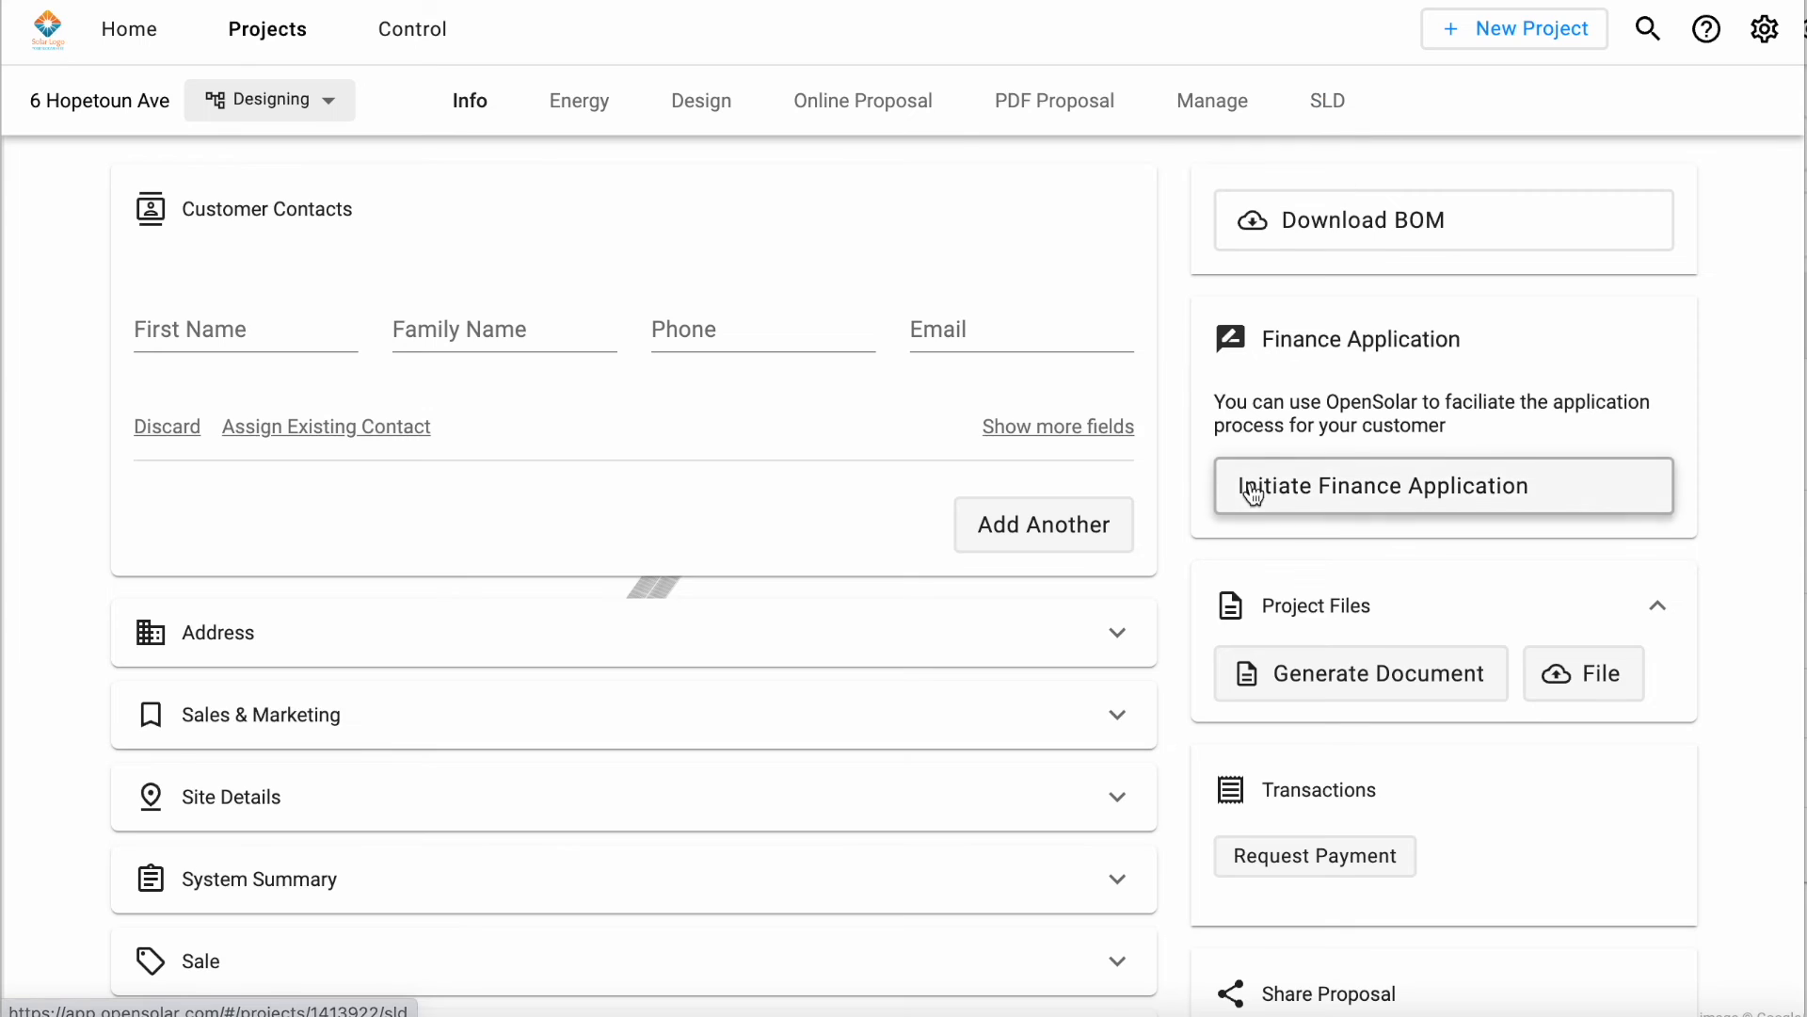
scroll(1251, 488, down, 3)
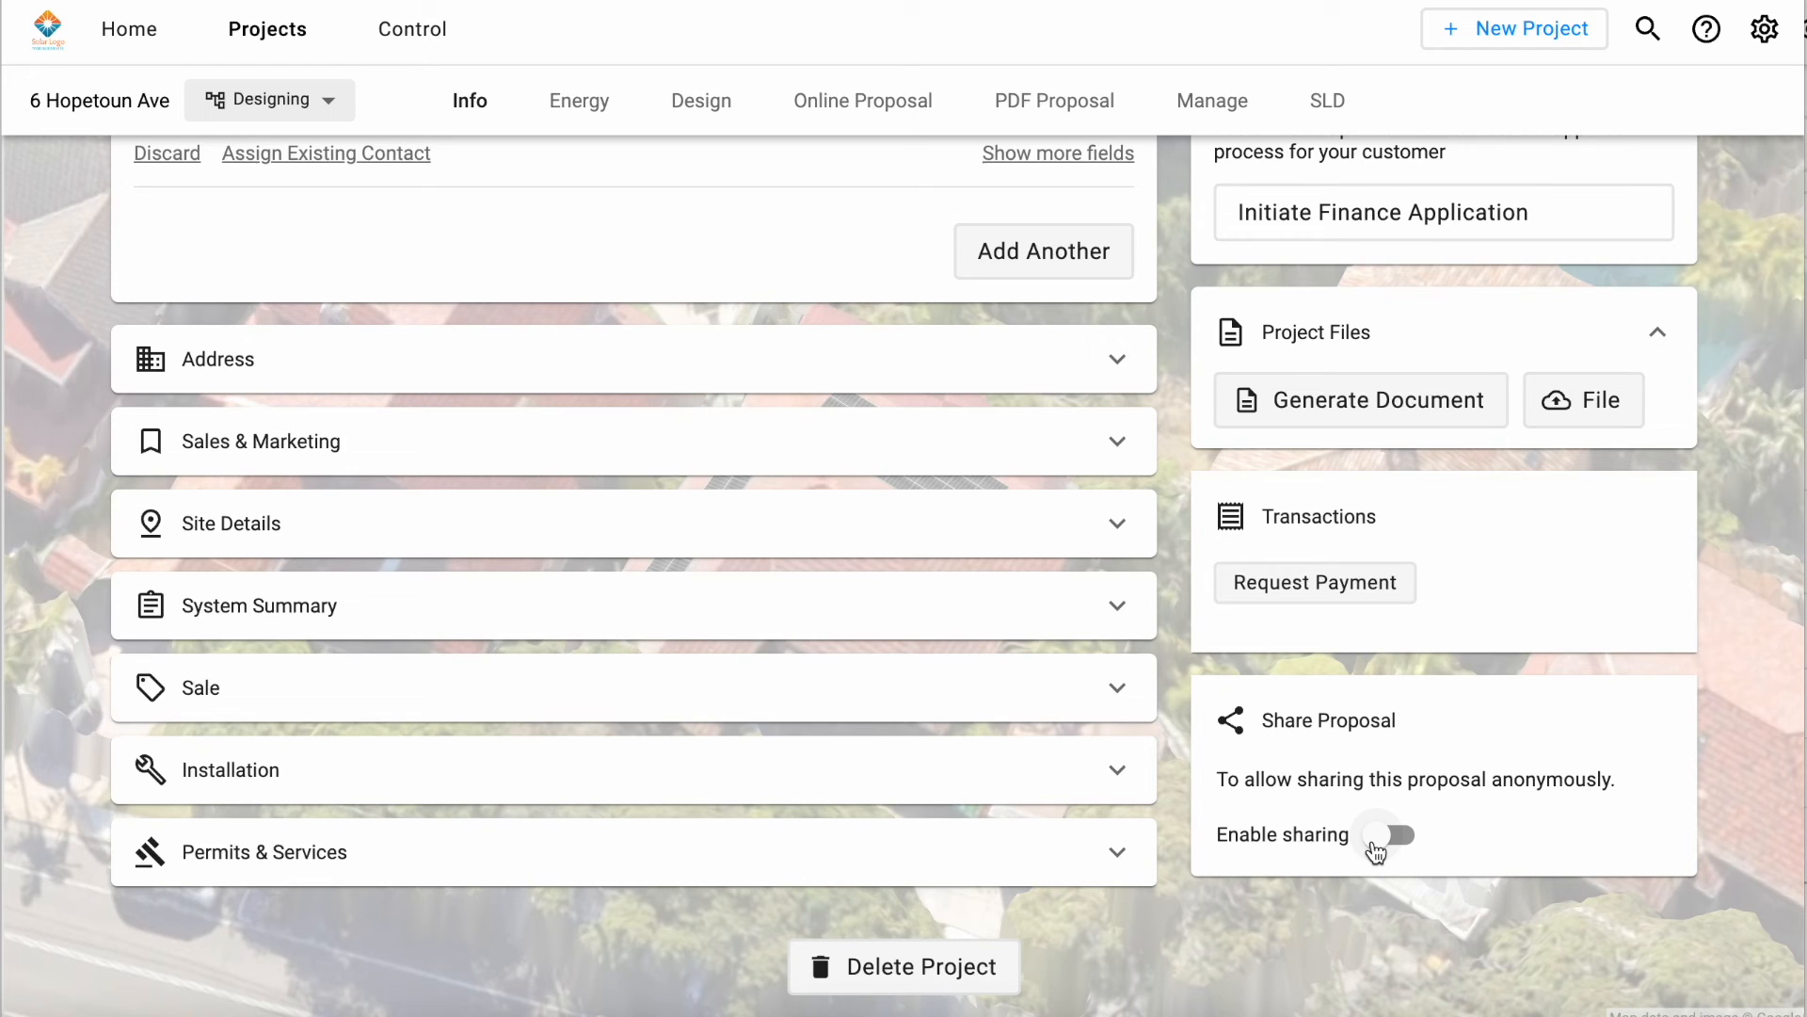
click(1384, 836)
scroll(1412, 810, down, 2)
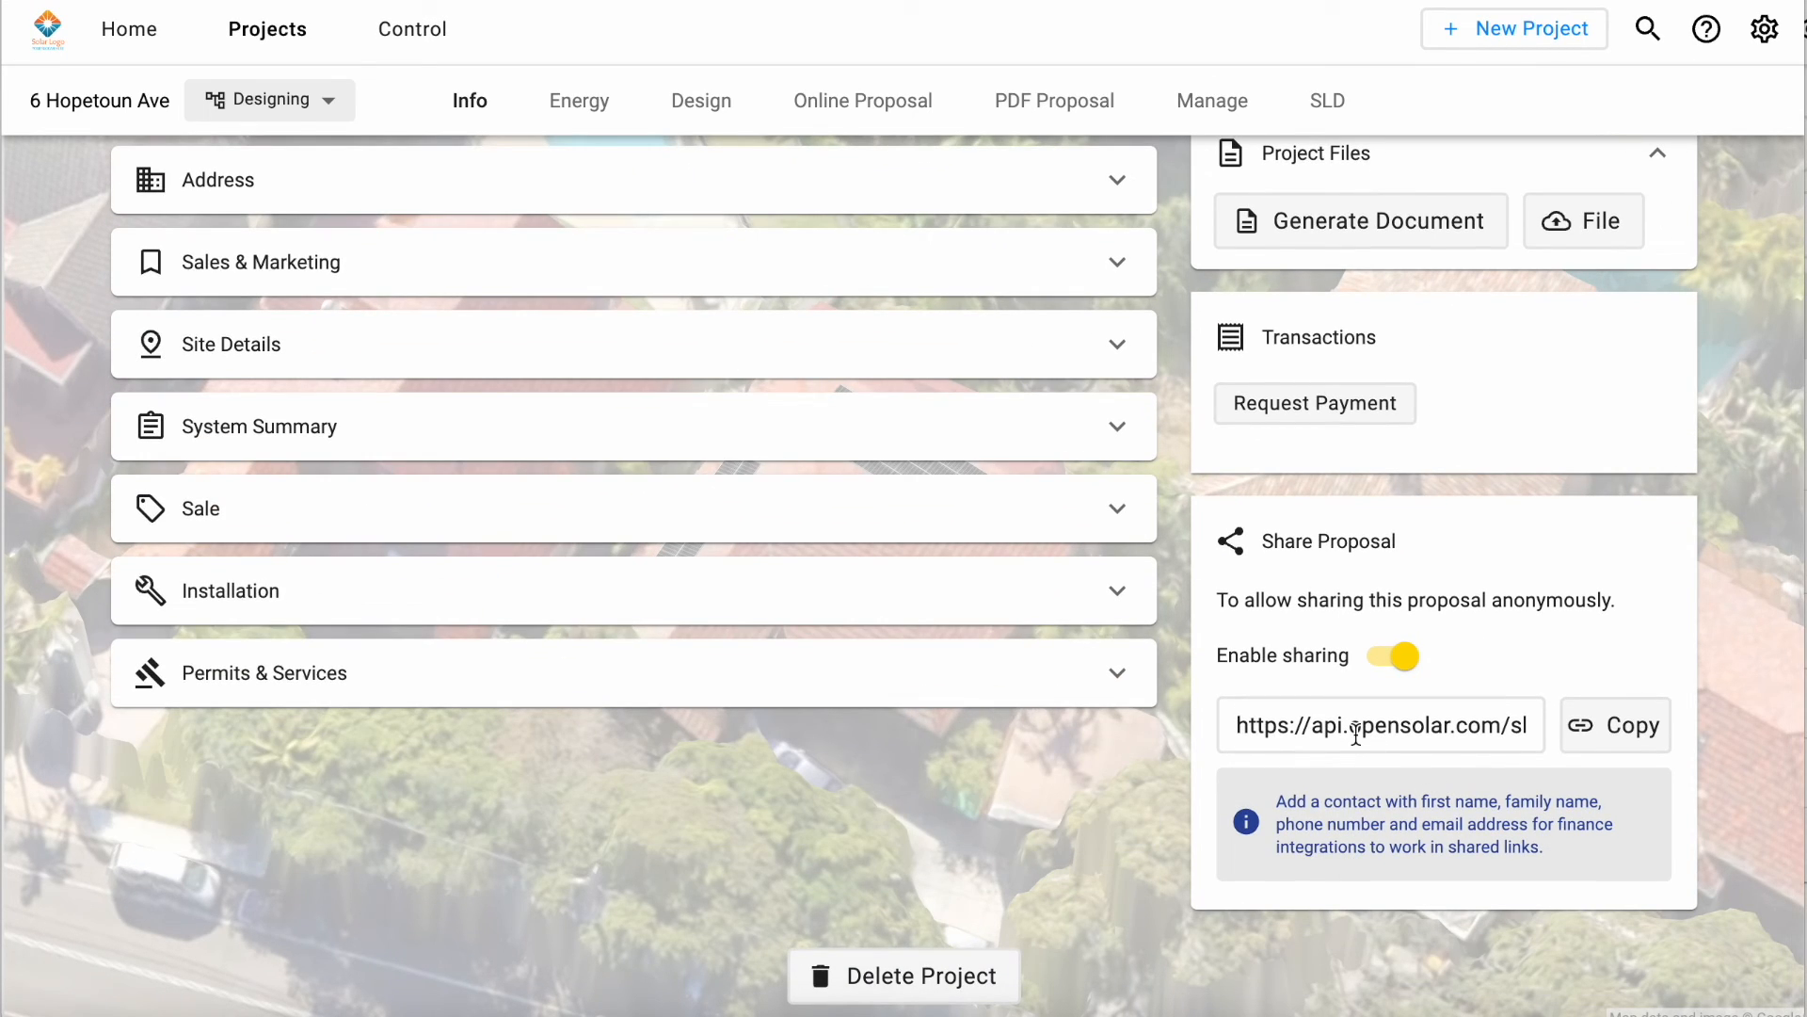
scroll(1183, 628, up, 5)
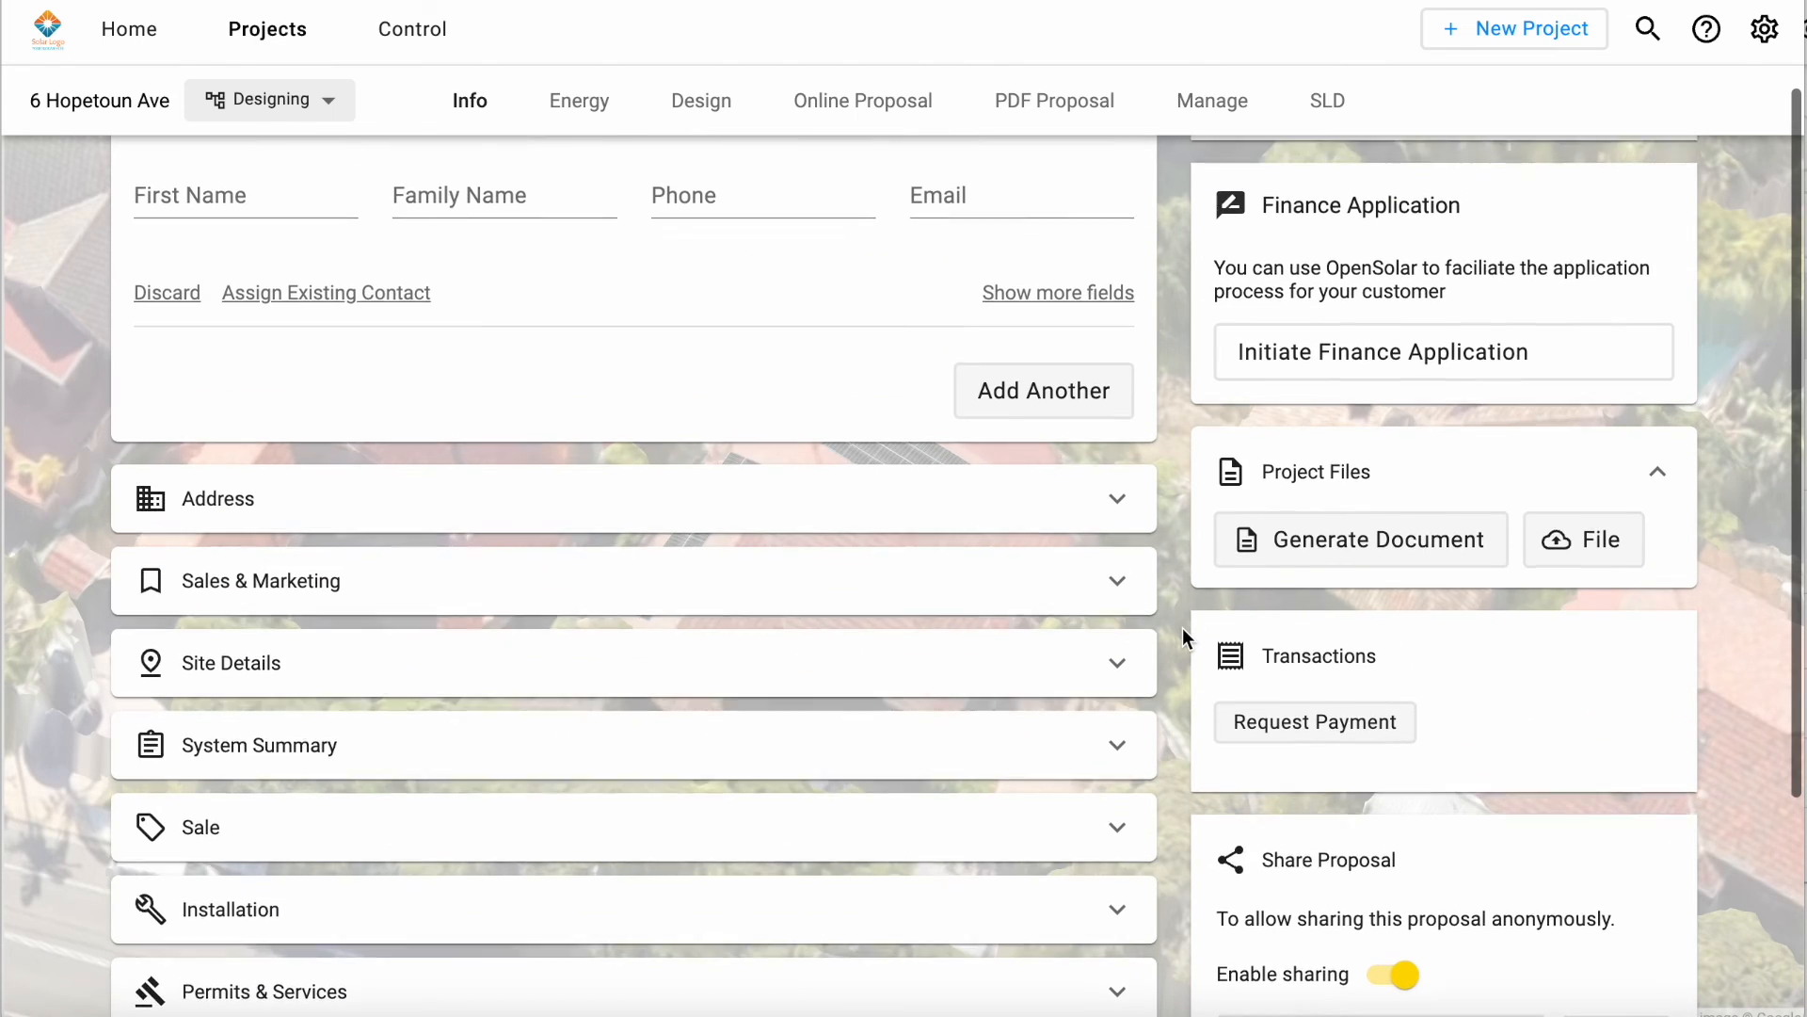
Step: Return to the projects list, view the home page and open the company control dashboard
click(277, 45)
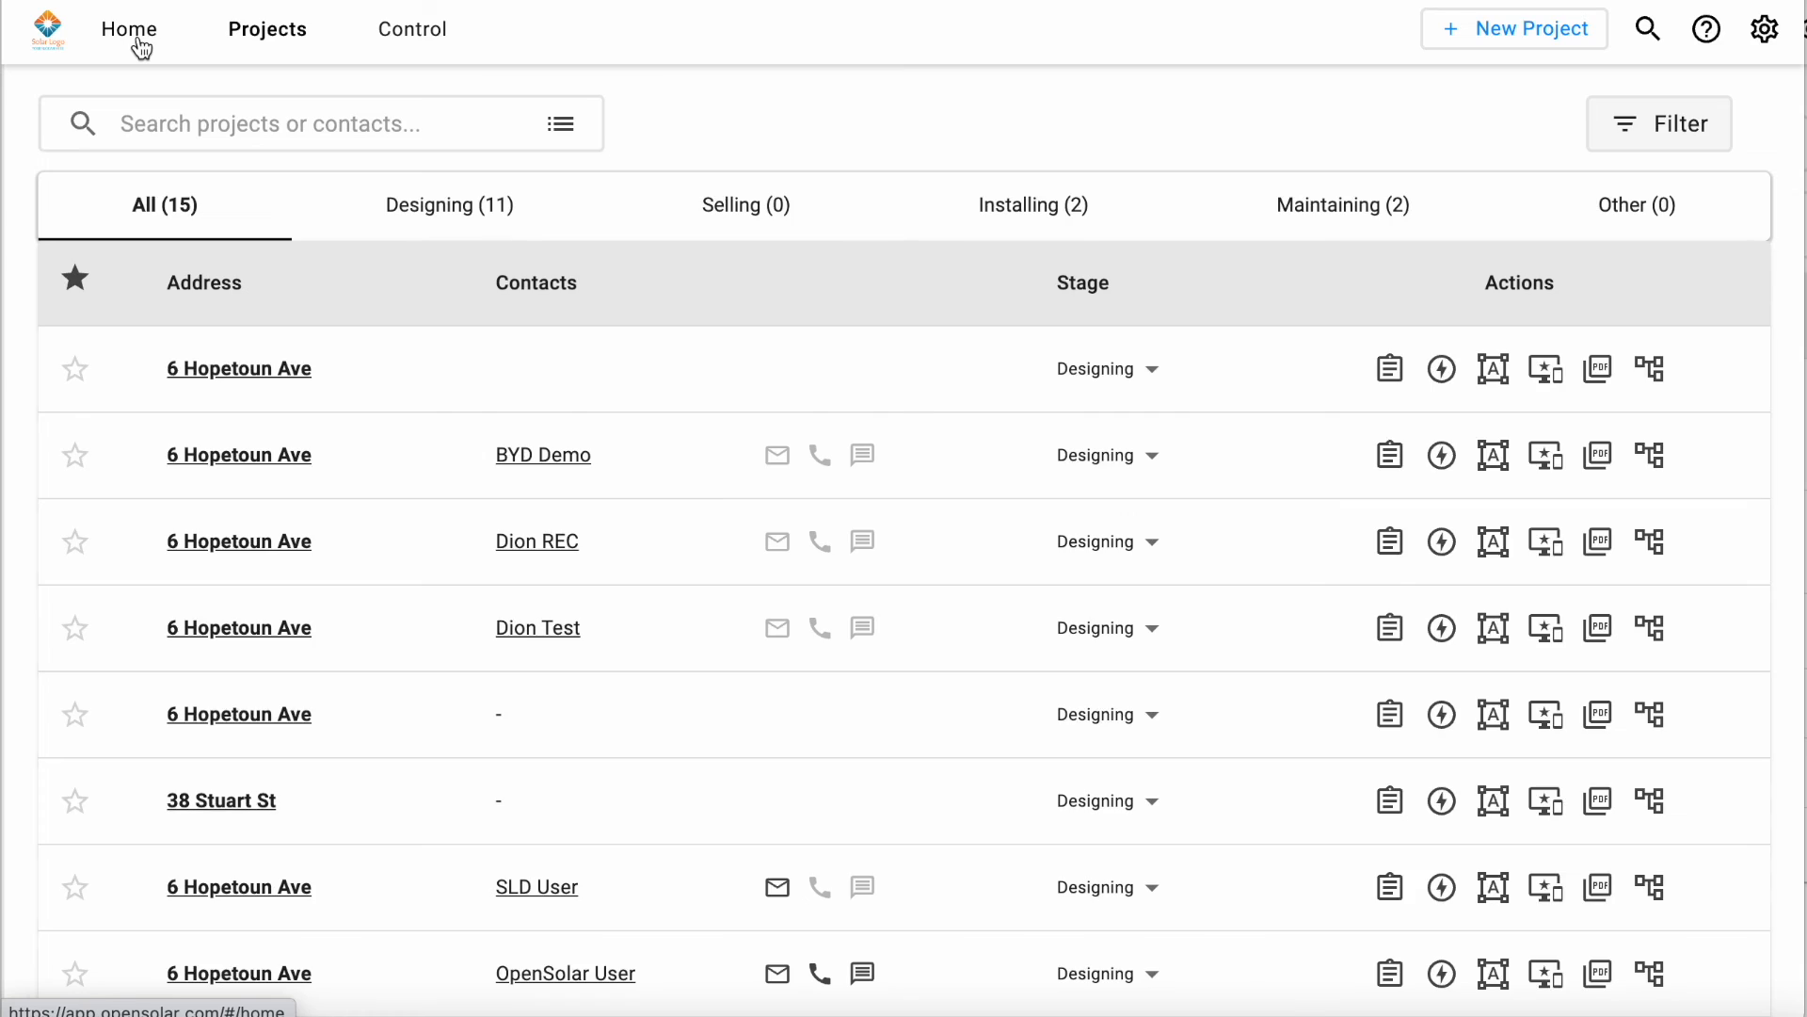
click(141, 48)
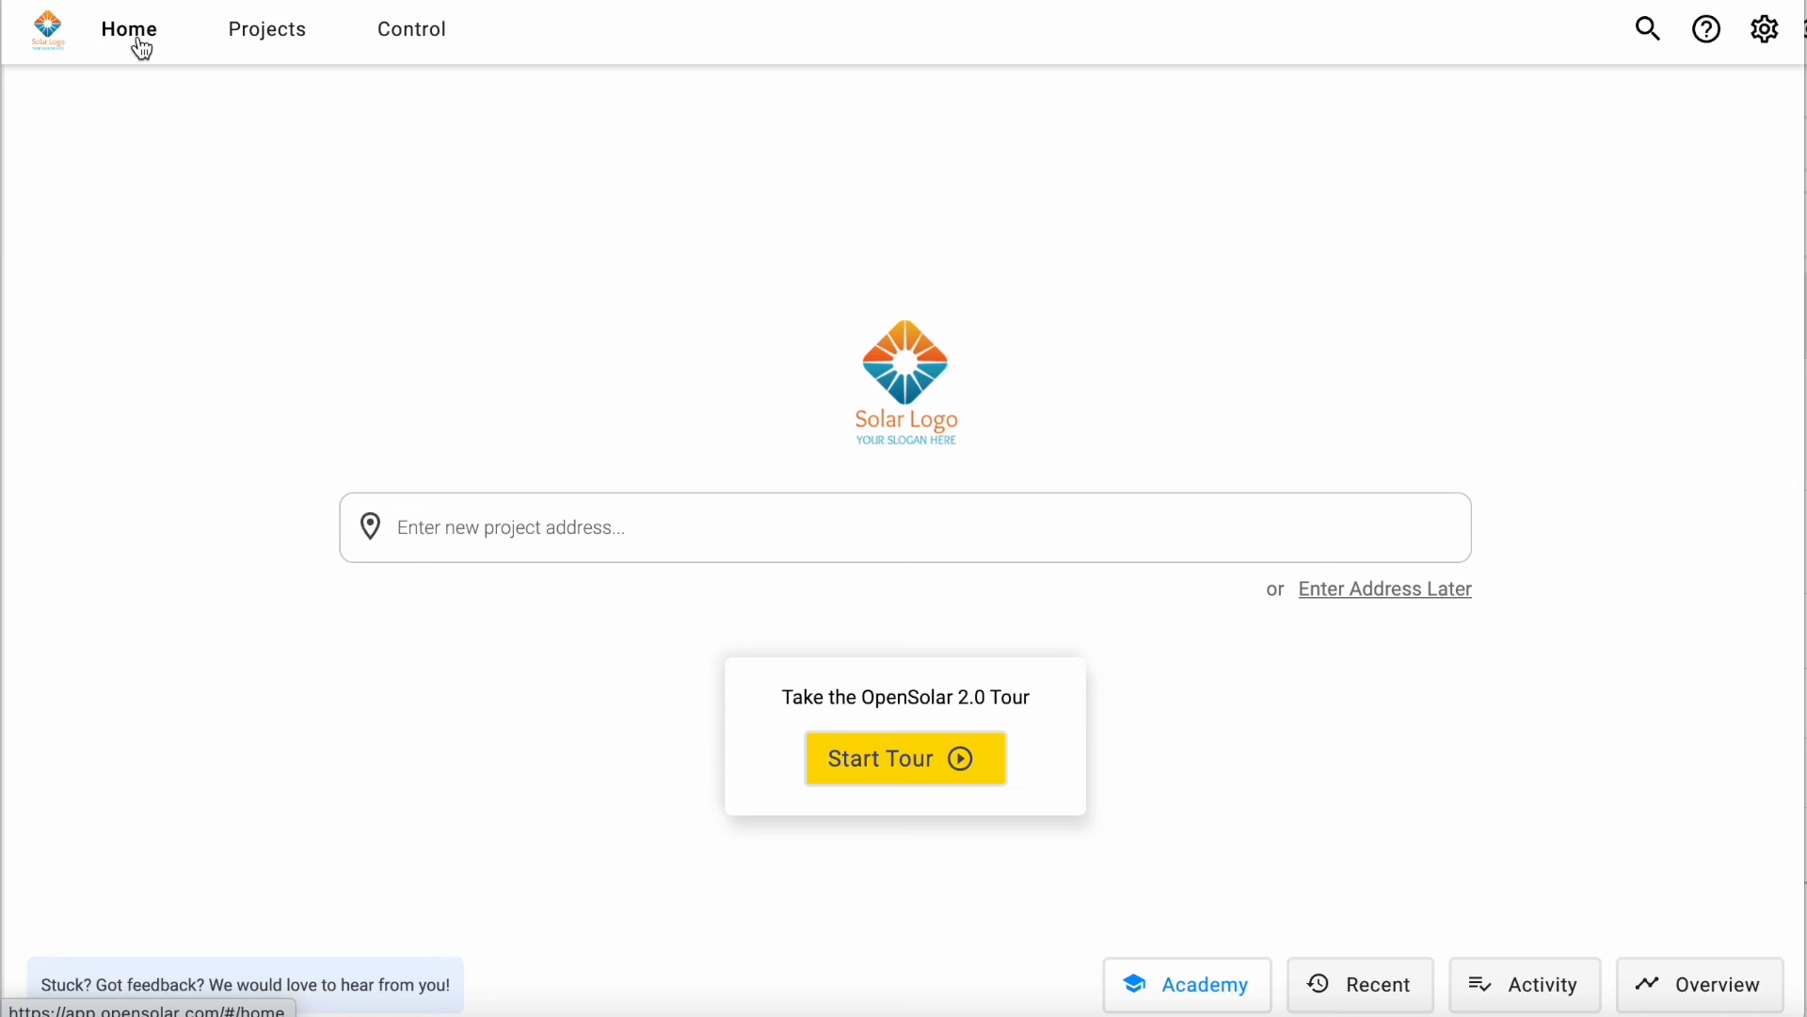
click(394, 47)
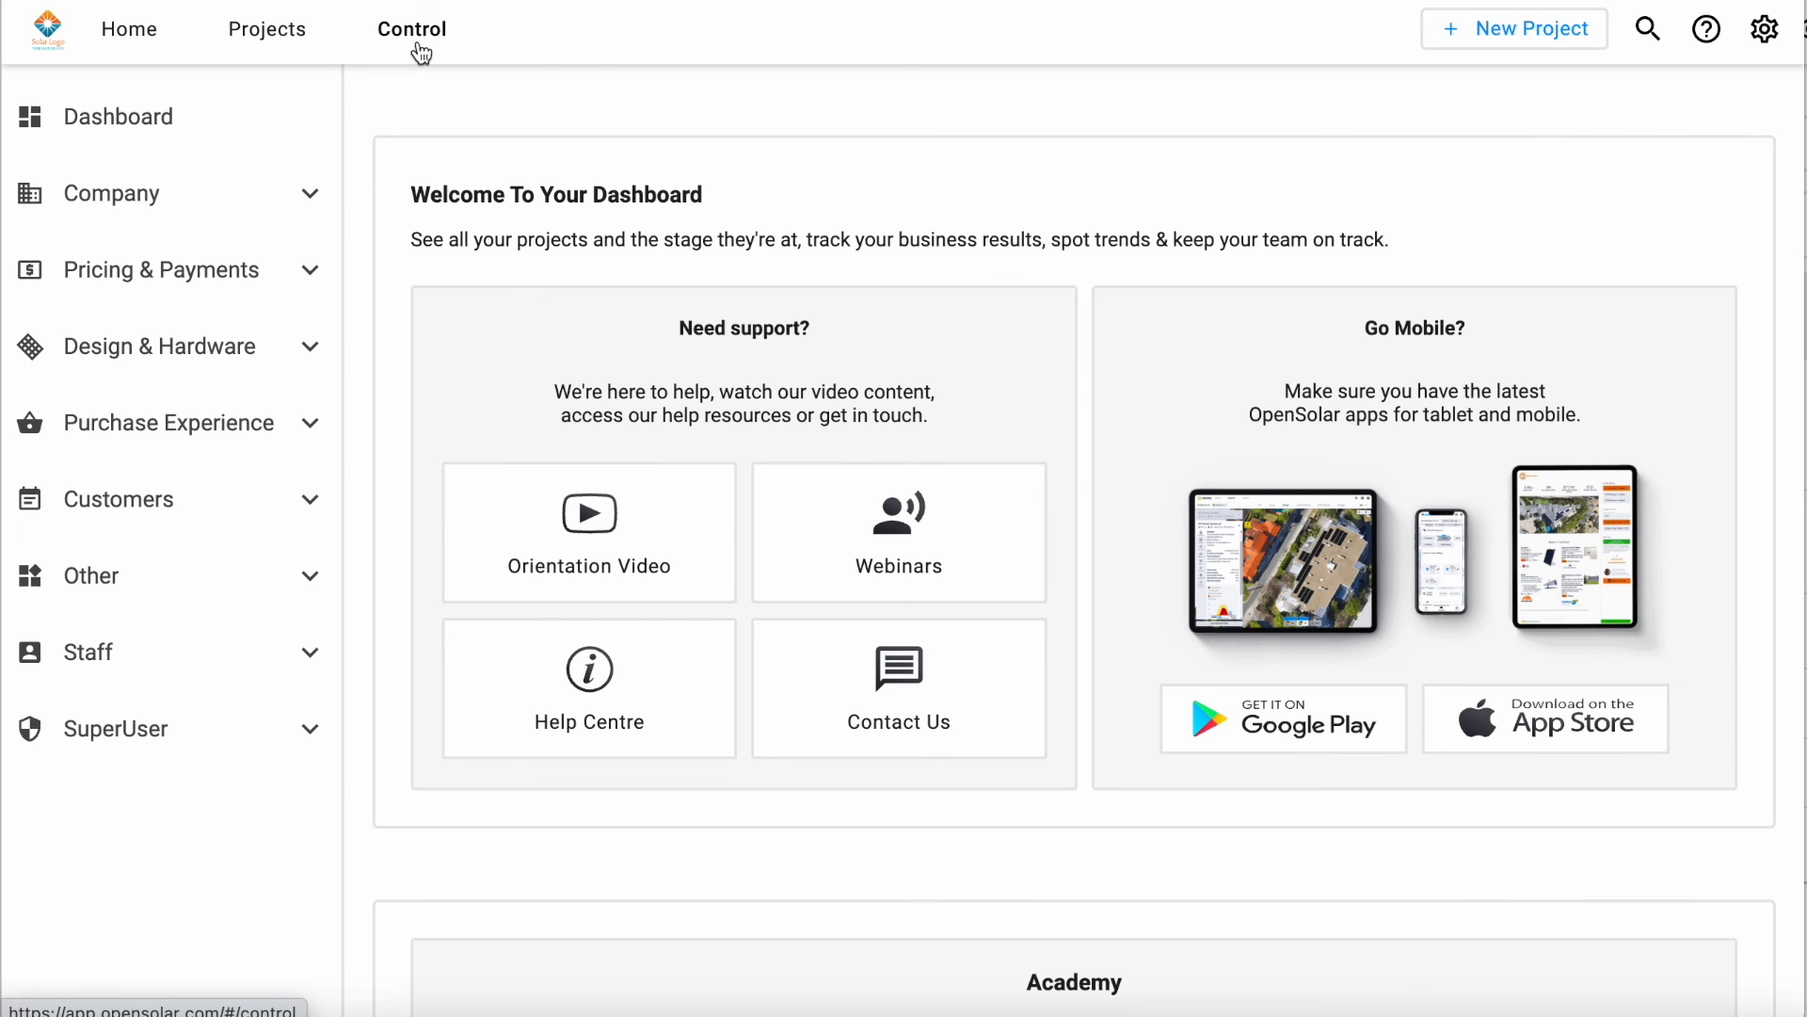